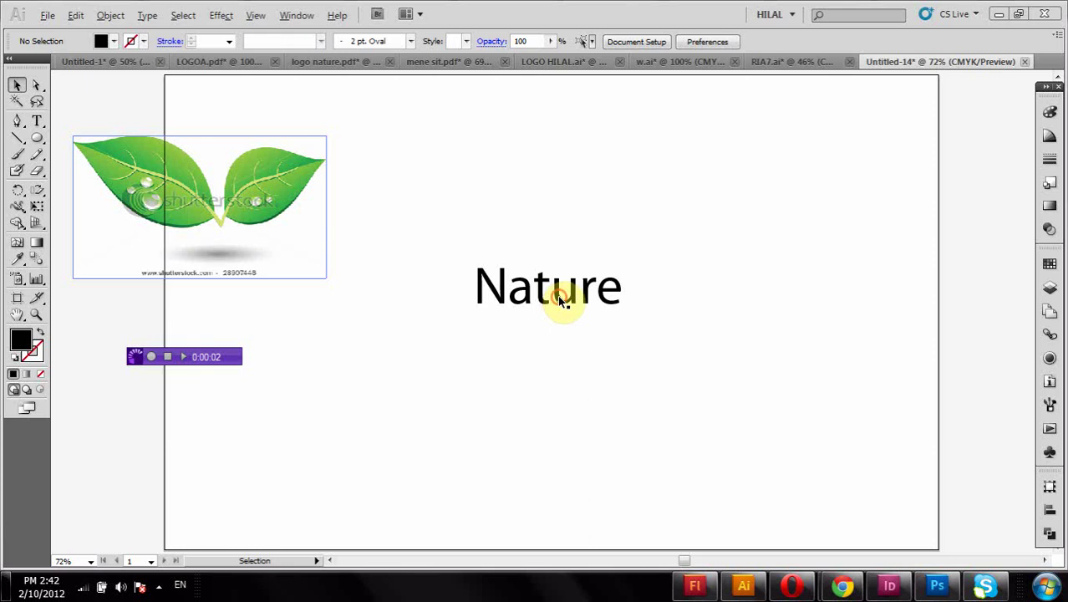
Move the 'Nature' text lower and to the right
mouse_move(562, 301)
mouse_down()
mouse_move(651, 277)
mouse_move(637, 401)
mouse_up()
double_click(631, 392)
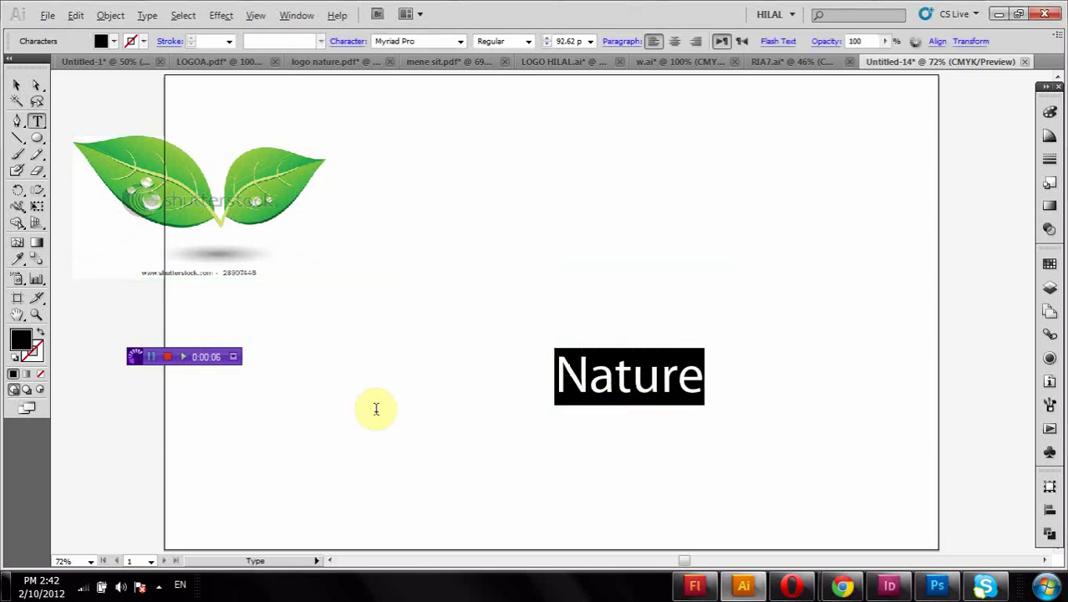
click(19, 90)
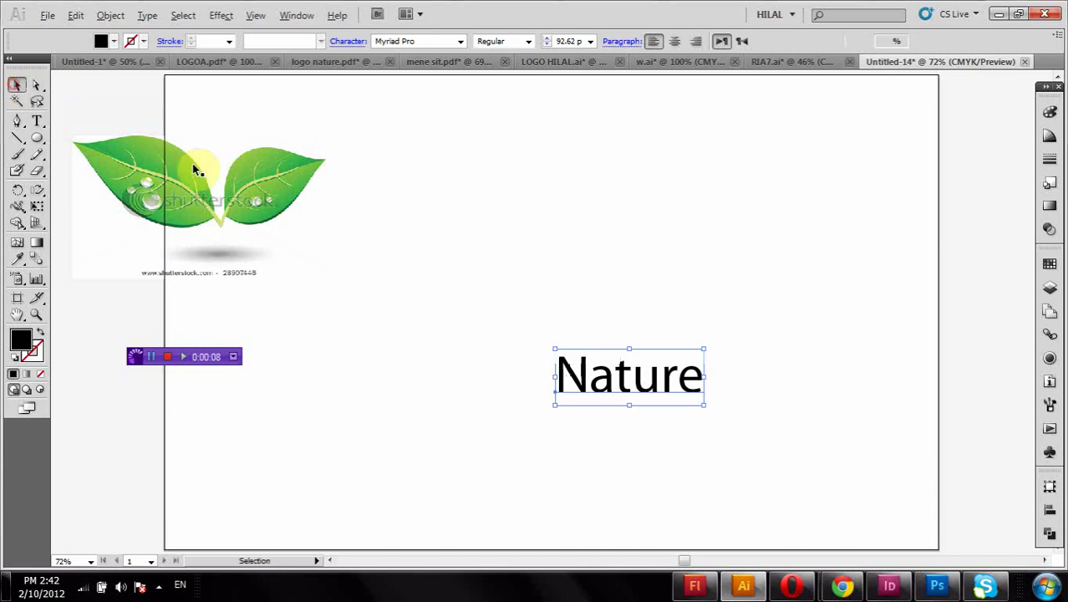
Place the leaf image just above the 'Nature' text near the page centre
drag(248, 194, 481, 199)
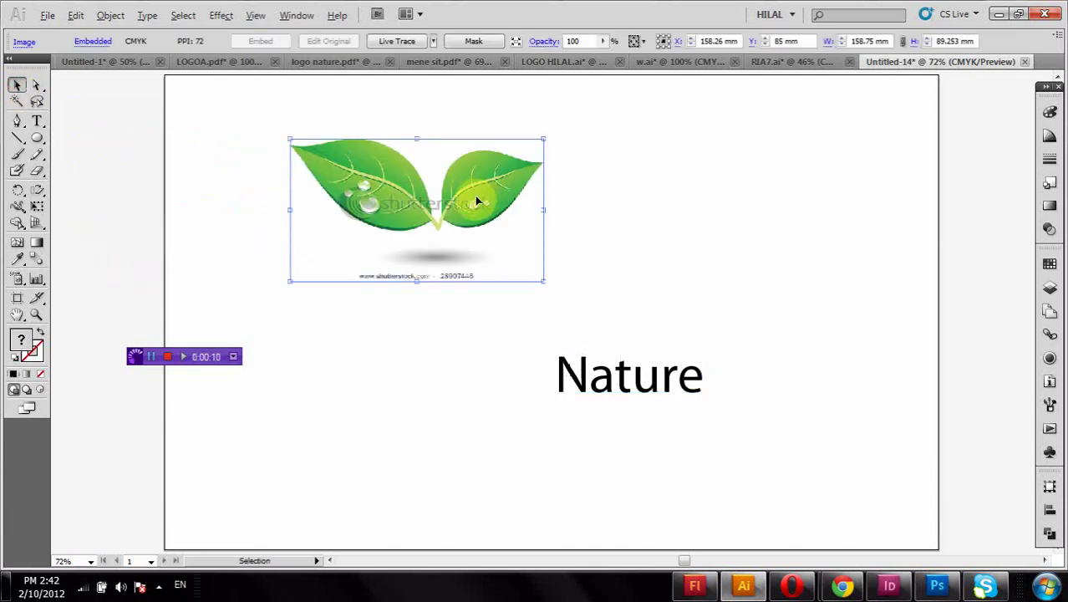
drag(298, 214, 321, 275)
click(308, 413)
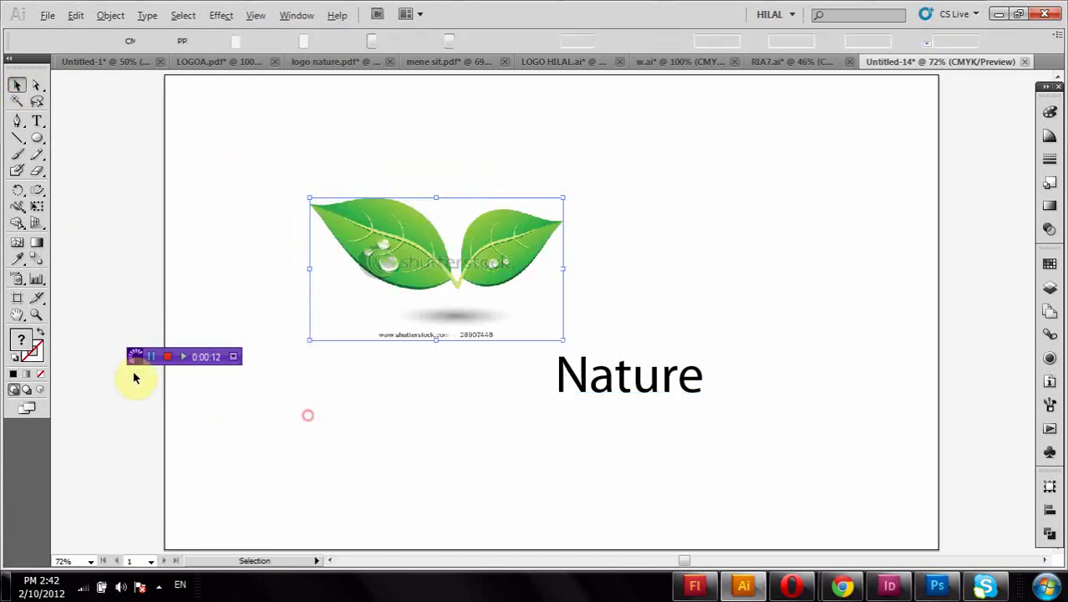
click(36, 314)
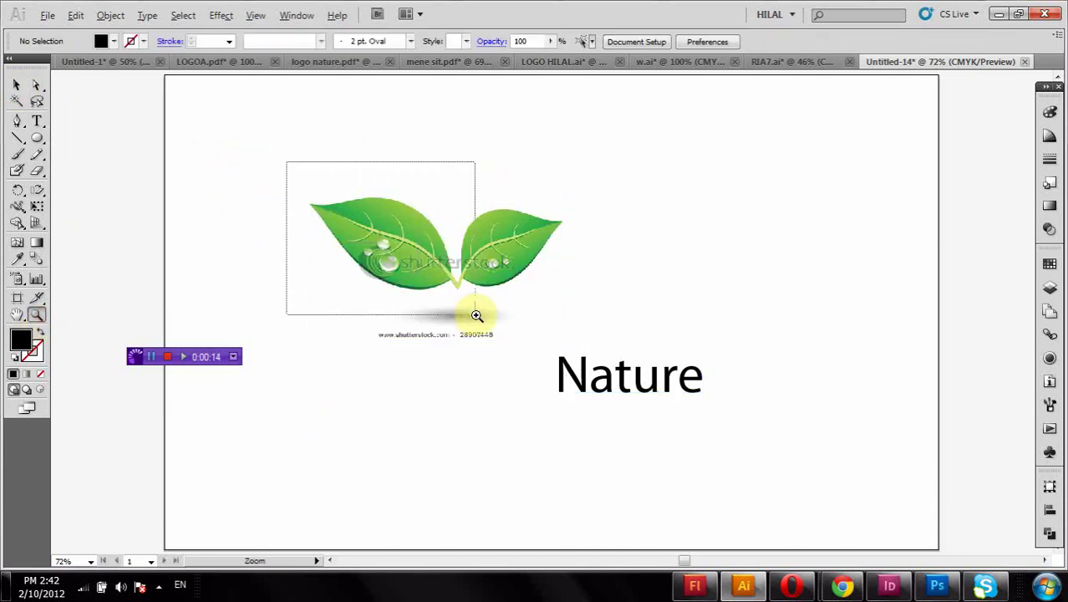
Zoom in on the two leaves and pan so the left leaf fills the view
drag(286, 161, 476, 313)
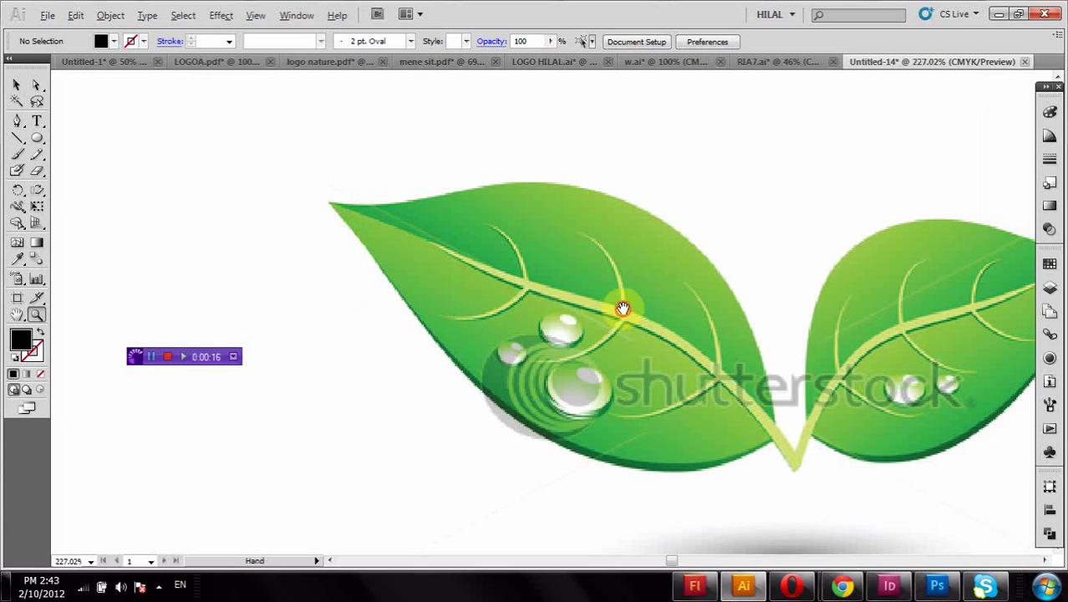
drag(622, 309, 523, 270)
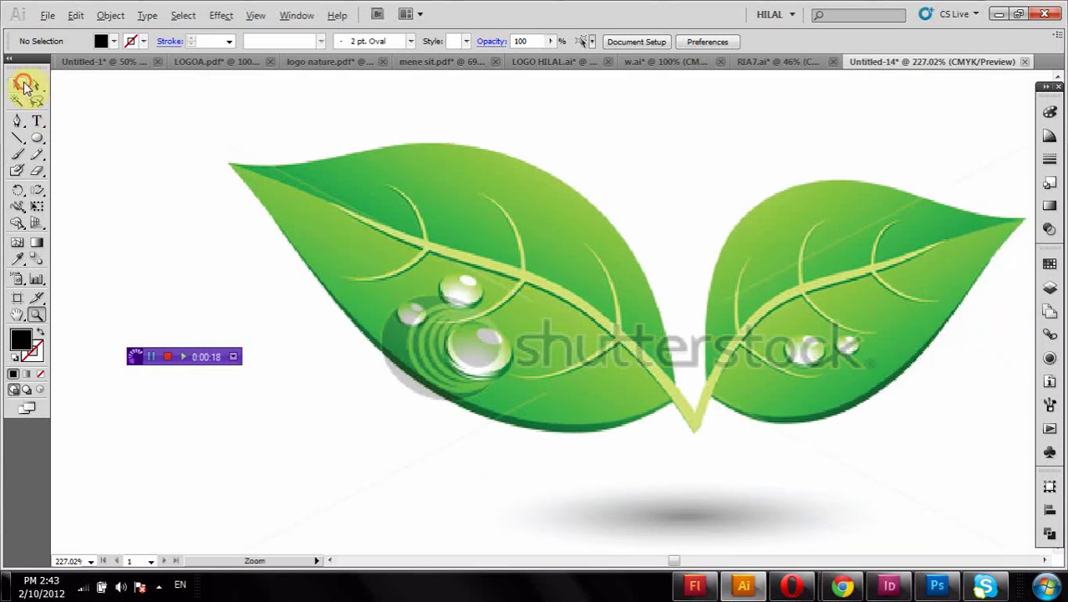
click(17, 121)
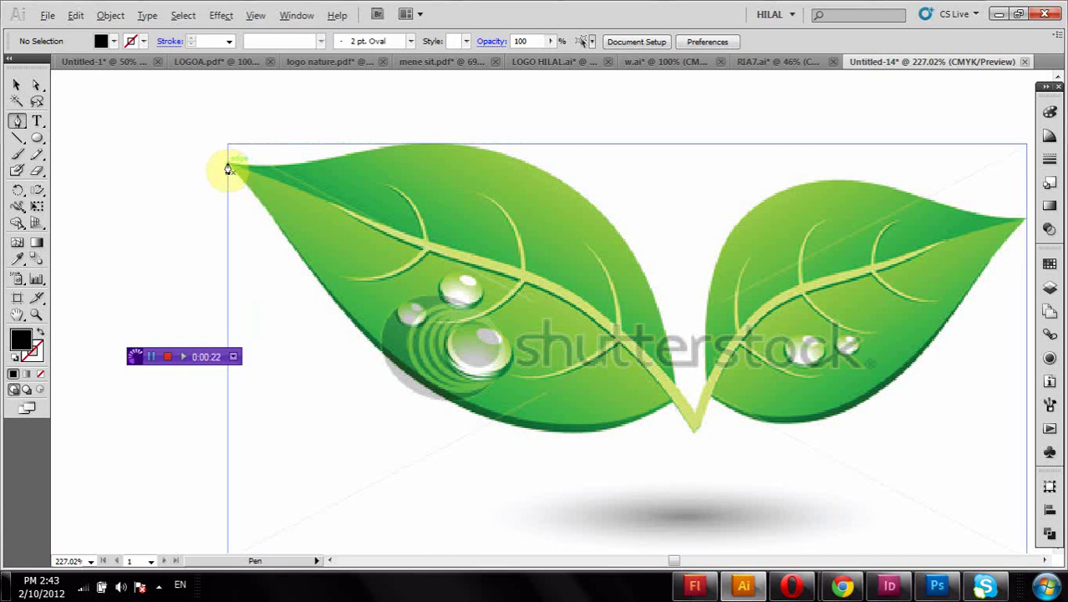
Start the leaf outline at its tip and trace the upper edge with curved anchors
click(227, 163)
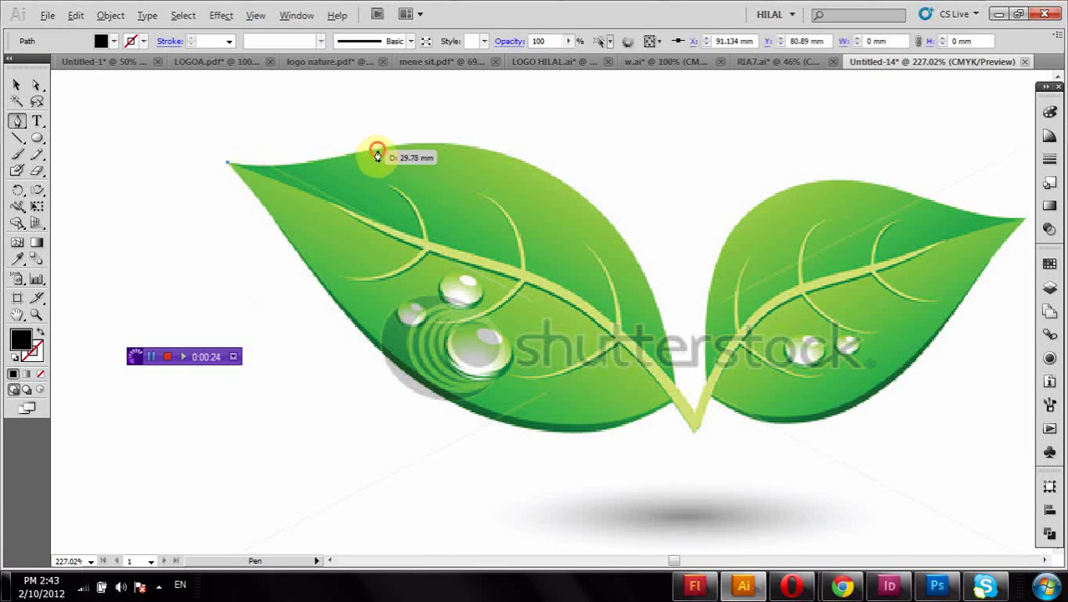
drag(377, 156, 470, 133)
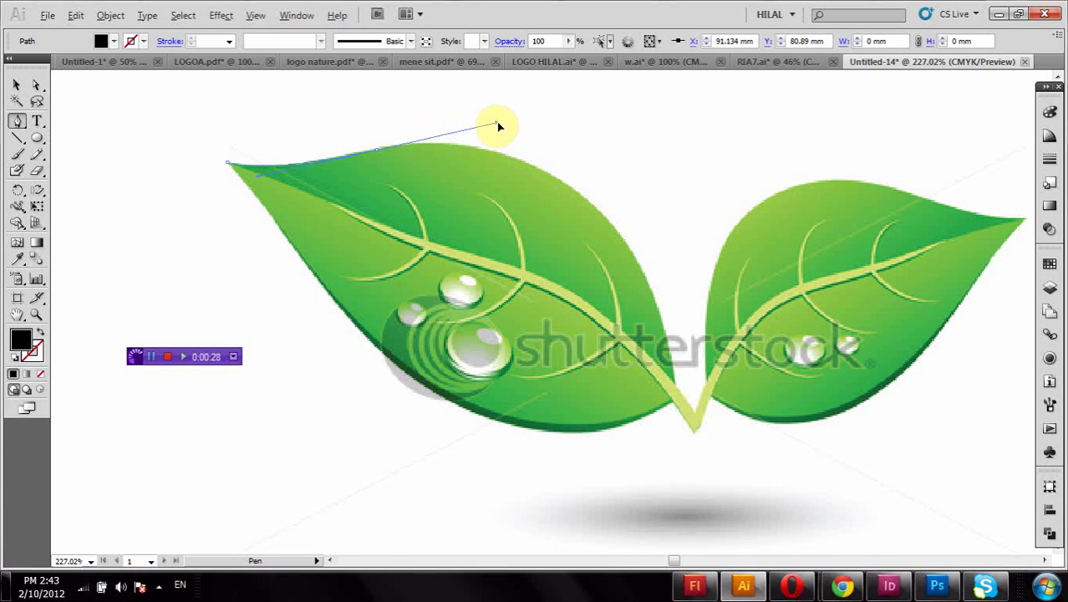
drag(499, 126, 497, 123)
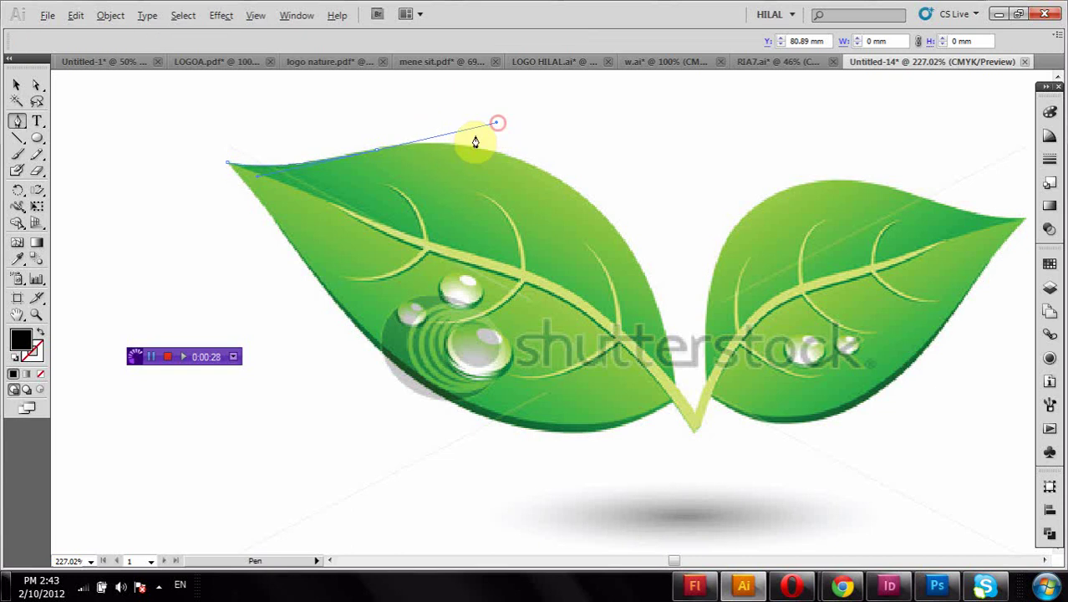
click(377, 158)
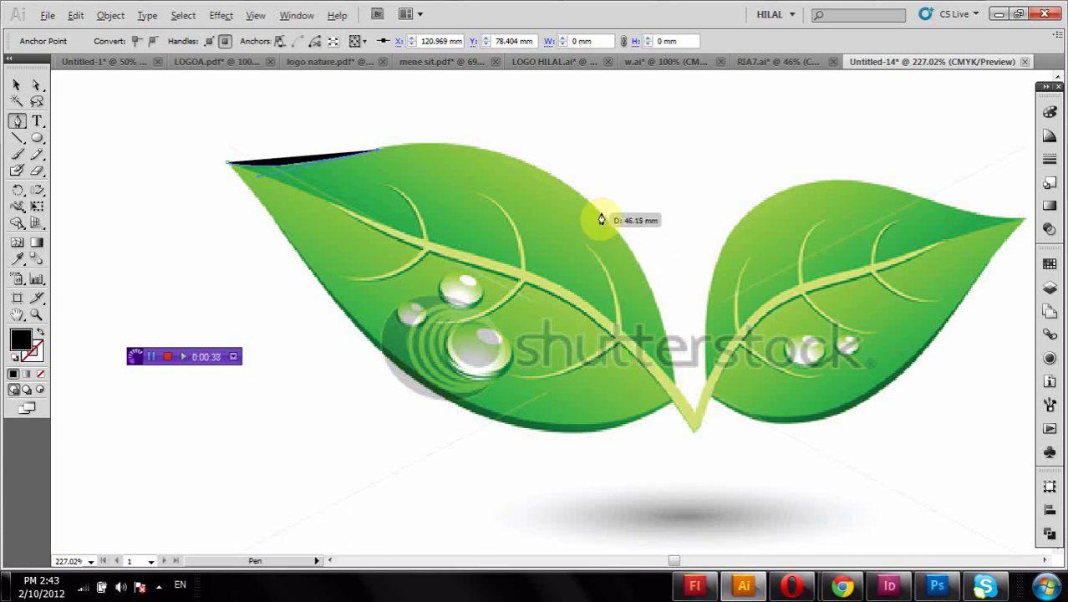
mouse_move(657, 252)
mouse_down()
mouse_move(714, 306)
mouse_move(706, 316)
mouse_up()
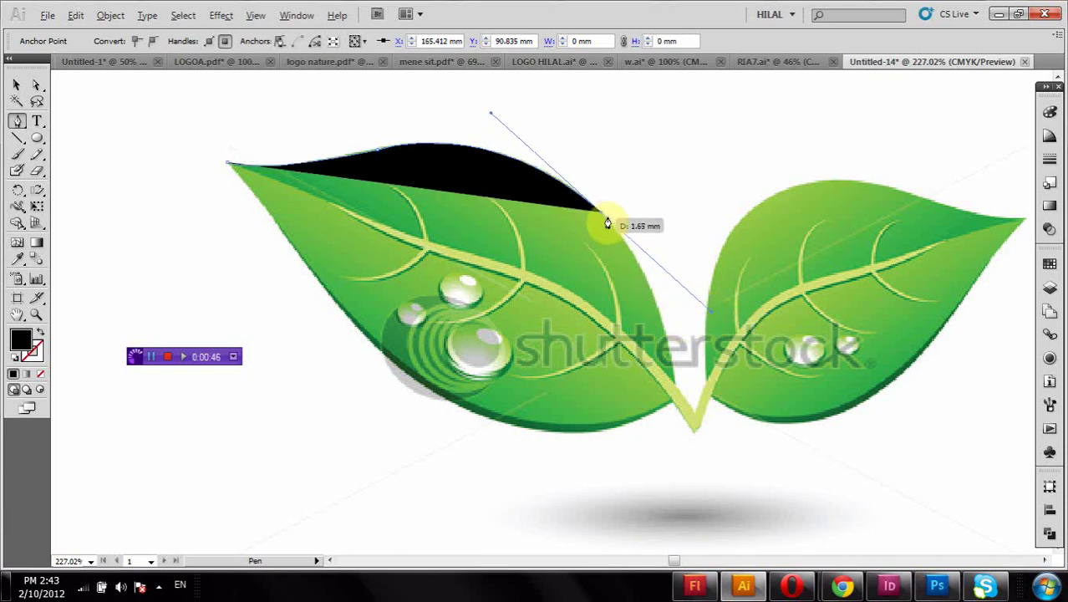
key(alt)
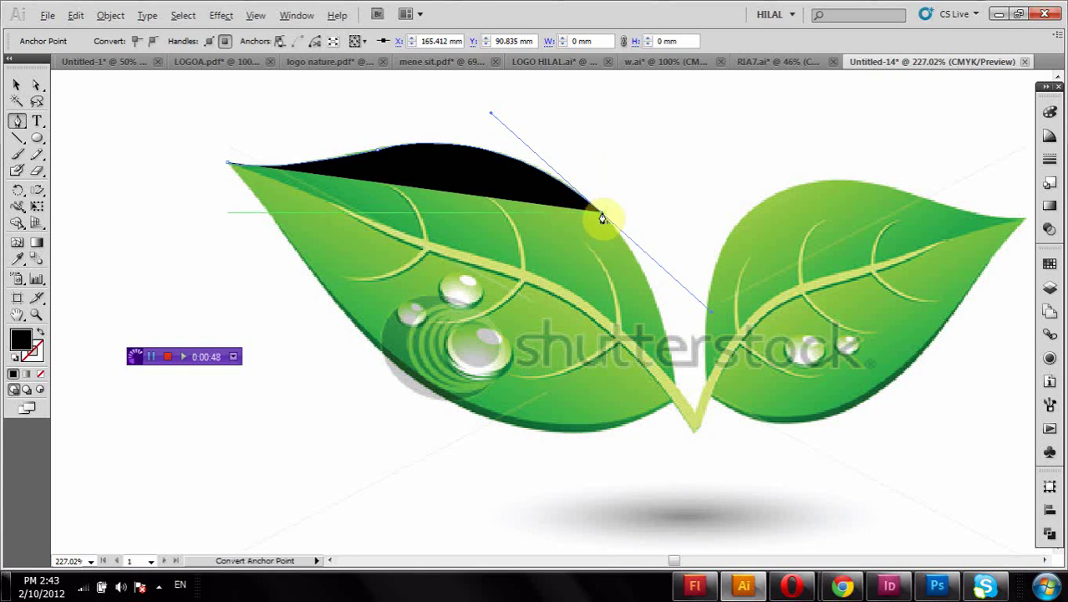
alt+click(601, 211)
Trace the leaf's right side down to the stem and begin the underside curve
click(674, 384)
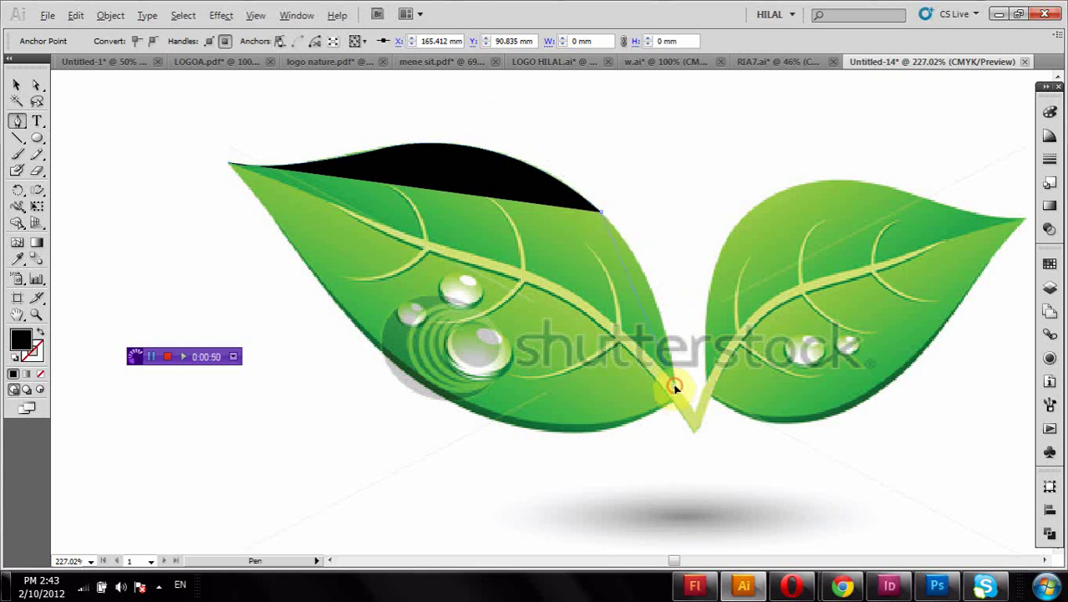
drag(678, 443, 689, 470)
drag(690, 511, 689, 504)
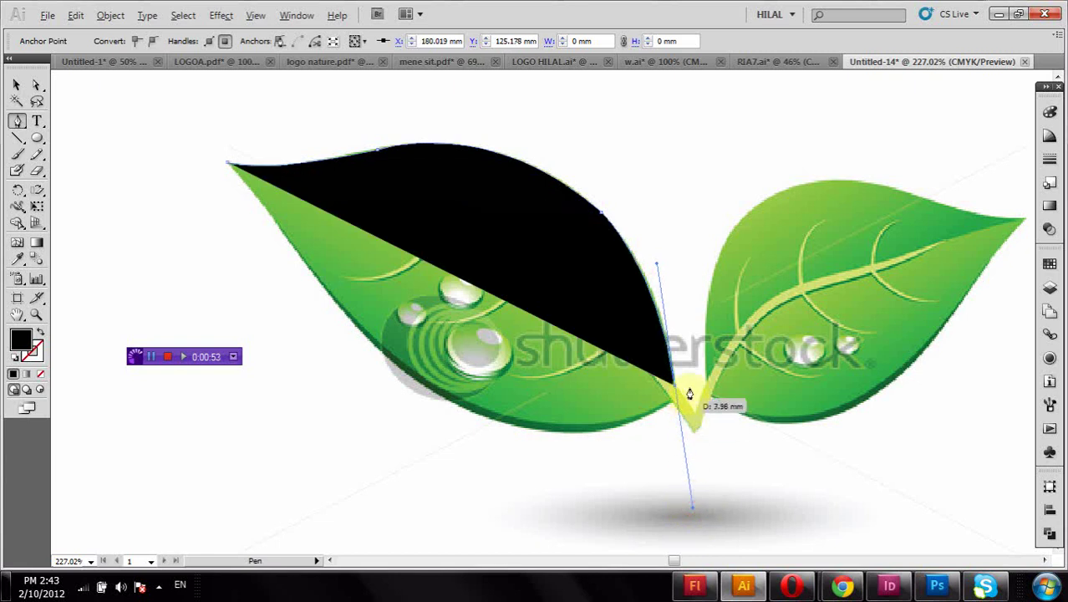
click(677, 388)
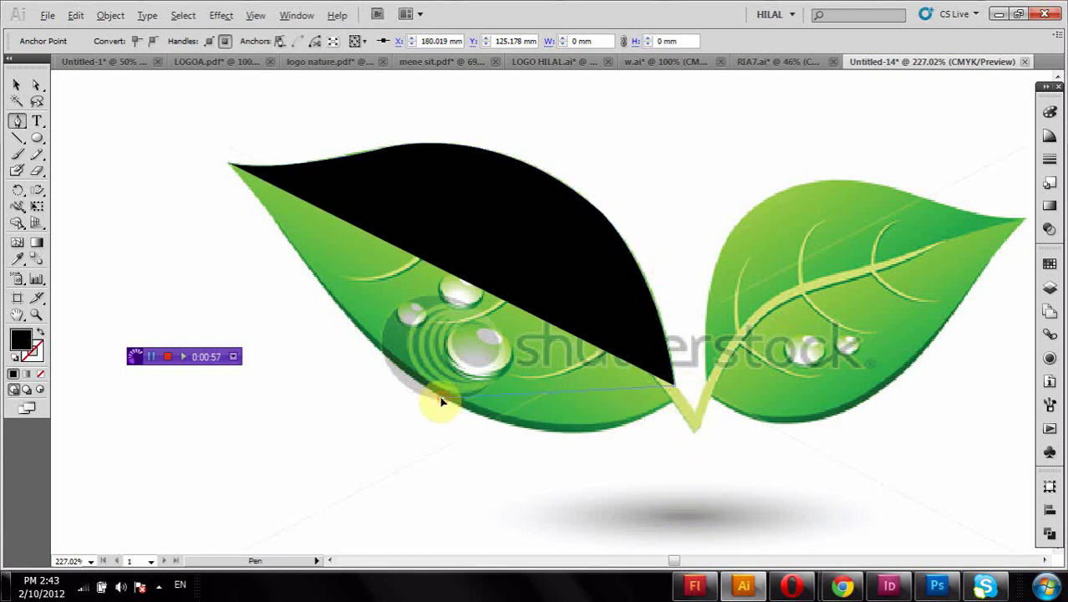
drag(443, 406, 267, 322)
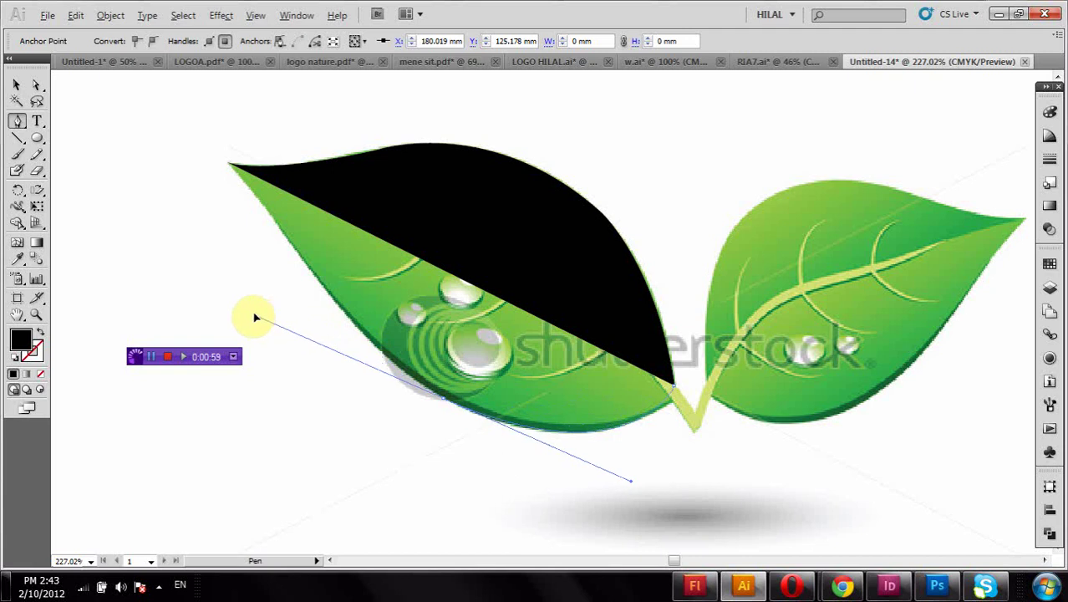
mouse_move(267, 322)
mouse_down()
mouse_move(234, 318)
mouse_move(246, 313)
mouse_up()
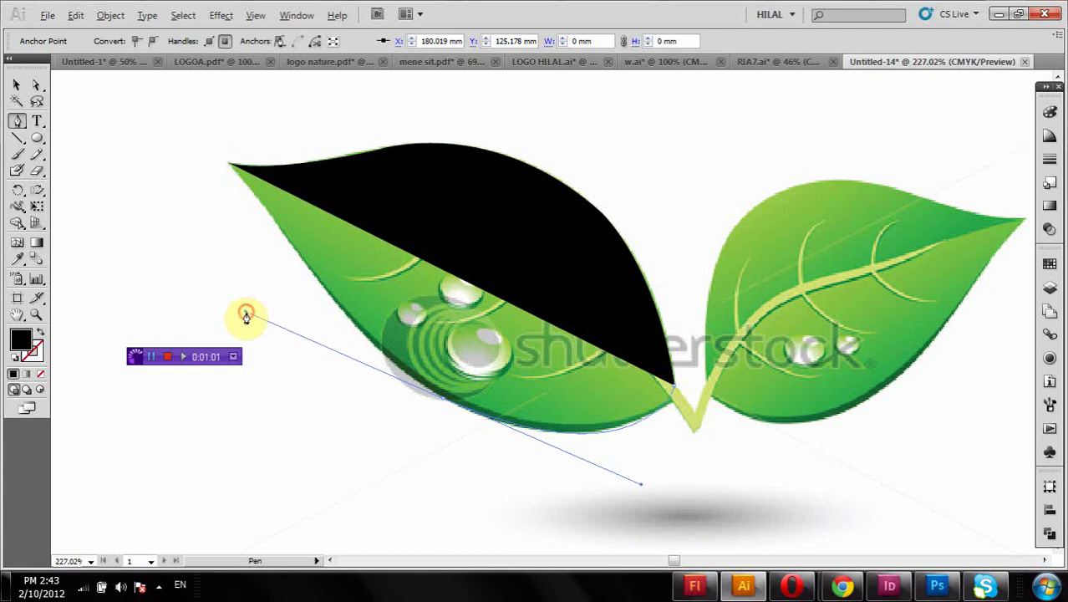
click(552, 432)
Trace the leaf's lower edge back to the tip and close the outline
mouse_move(552, 432)
mouse_down()
mouse_move(441, 426)
mouse_move(413, 436)
mouse_up()
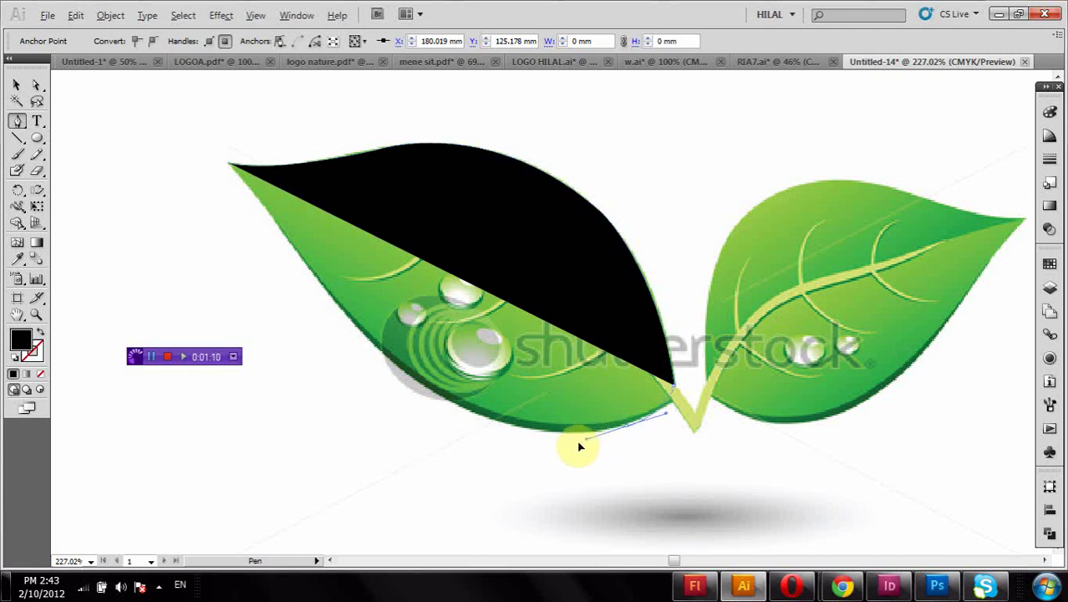
click(619, 428)
drag(585, 433, 567, 440)
mouse_move(566, 441)
mouse_down()
mouse_move(365, 347)
mouse_move(256, 248)
mouse_move(263, 229)
mouse_up()
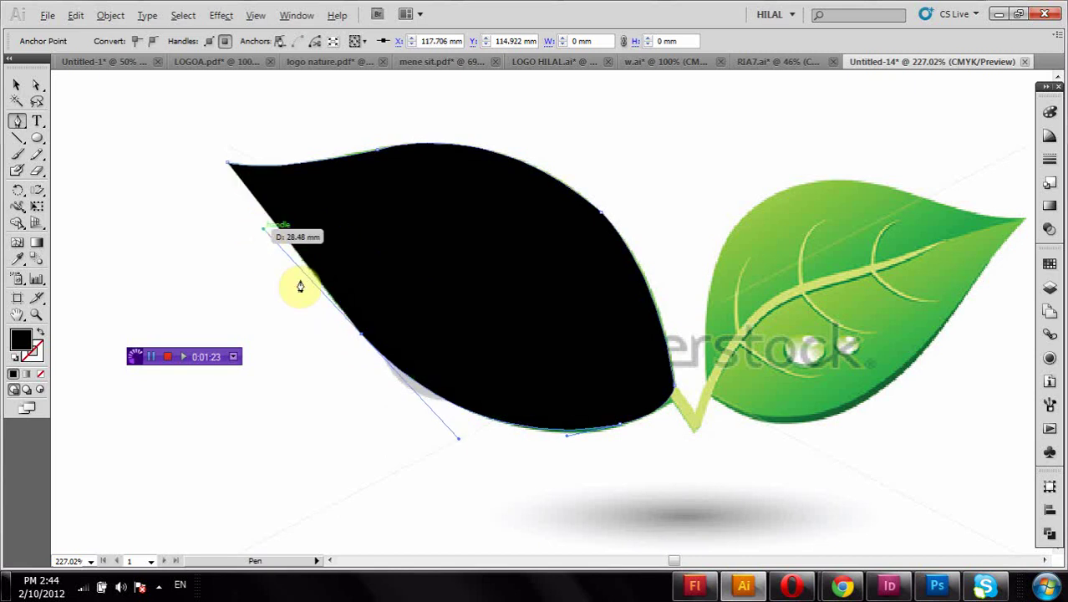
click(363, 339)
click(230, 163)
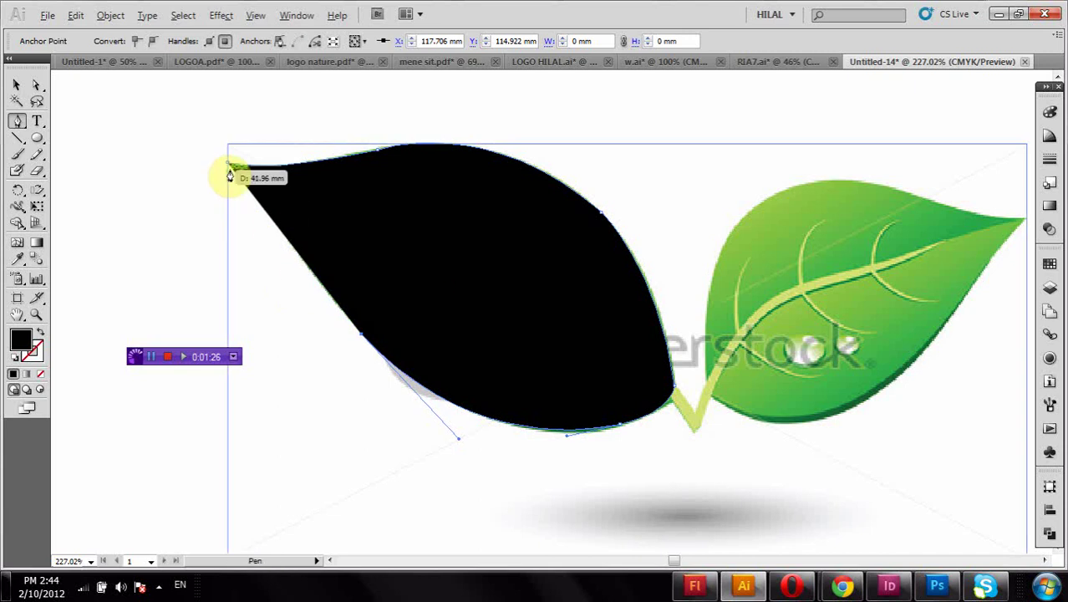
drag(230, 163, 189, 169)
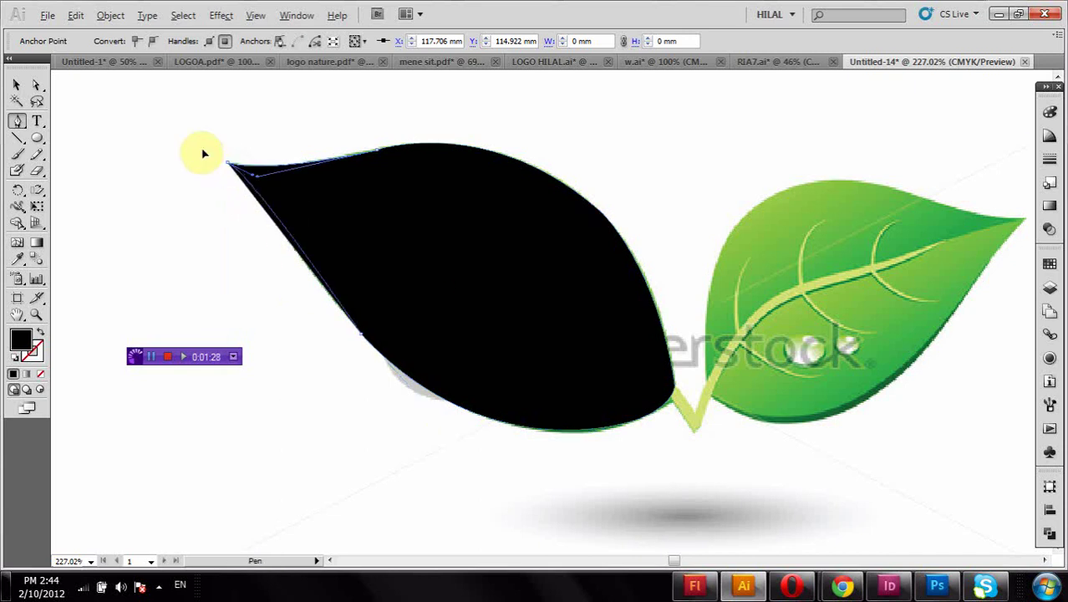
Check the traced leaf path by selecting it with Direct Selection
click(36, 84)
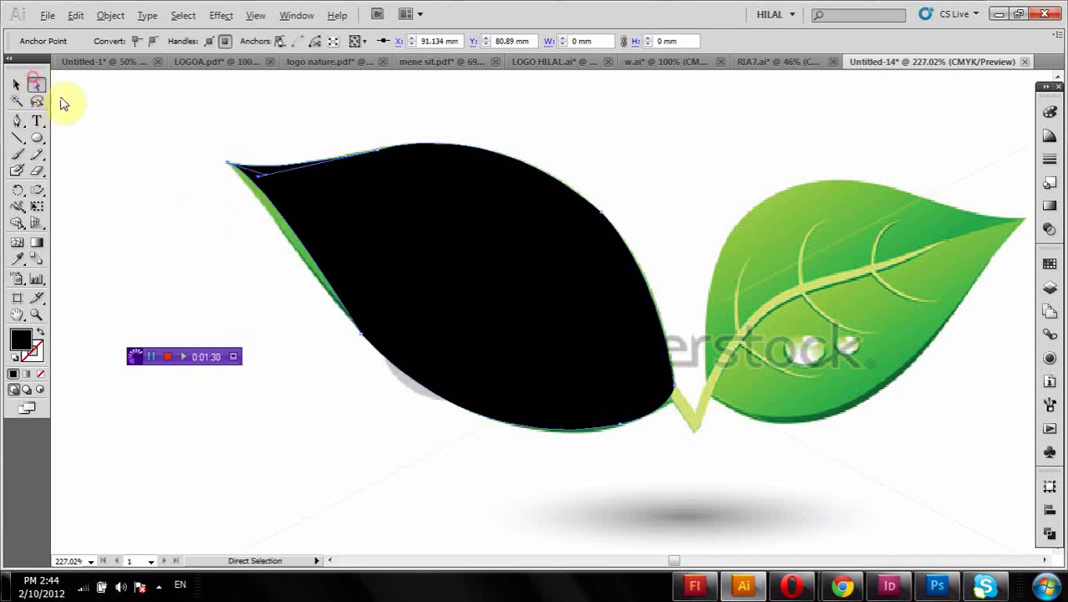
click(252, 191)
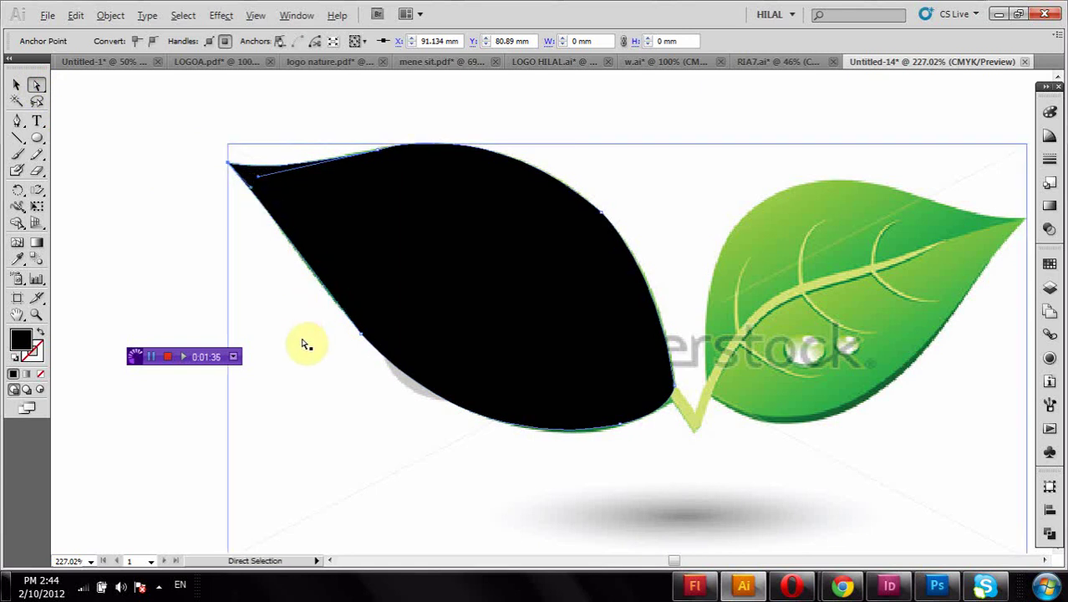
click(156, 161)
click(453, 231)
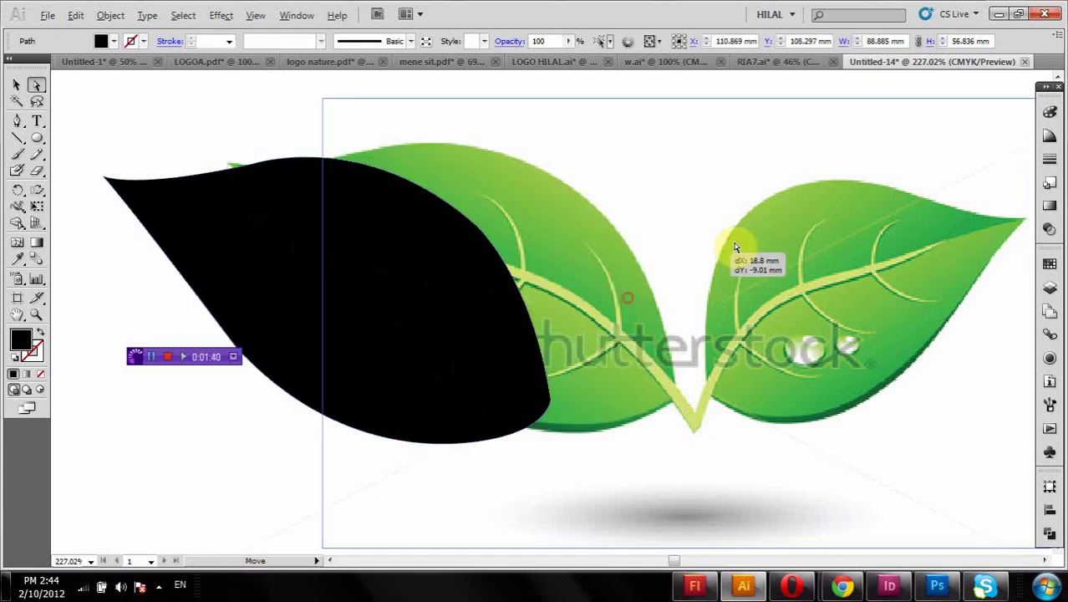
Move the traced leaf off the photo and fill it green
drag(467, 263, 730, 259)
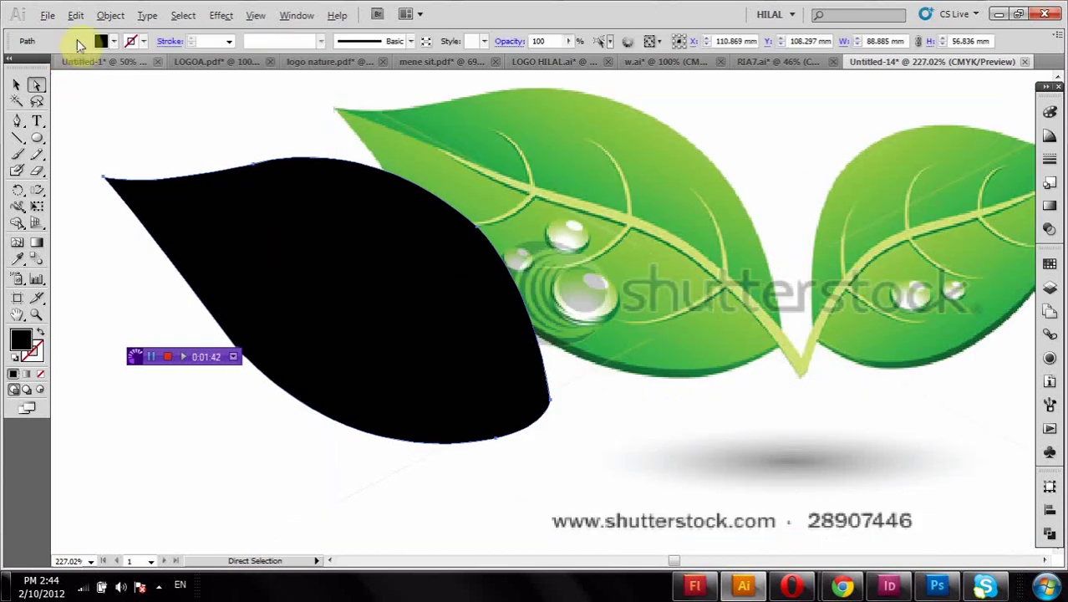
click(113, 44)
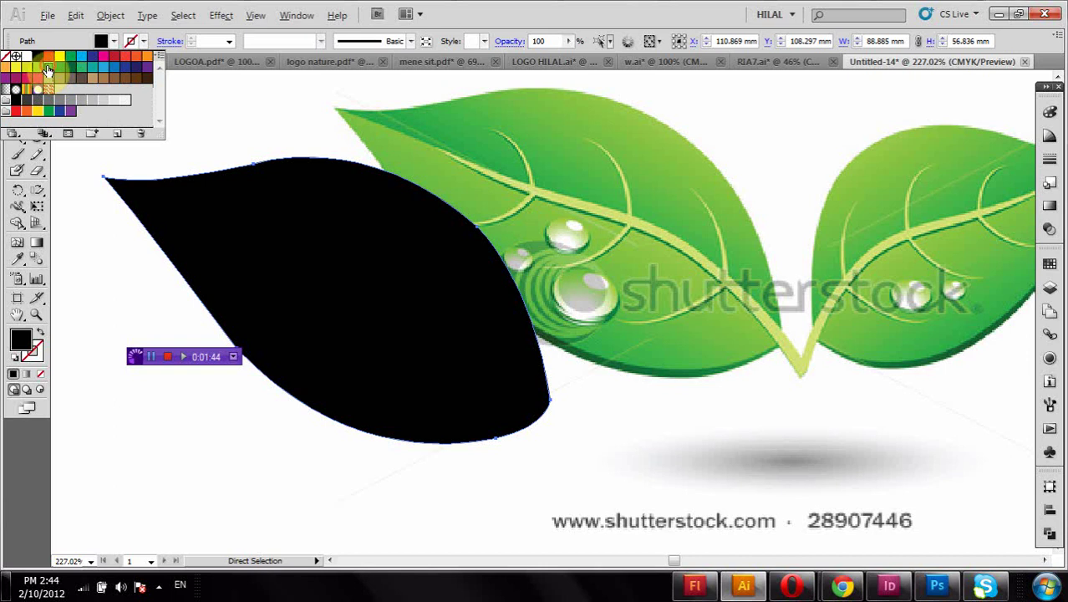
click(50, 67)
click(330, 278)
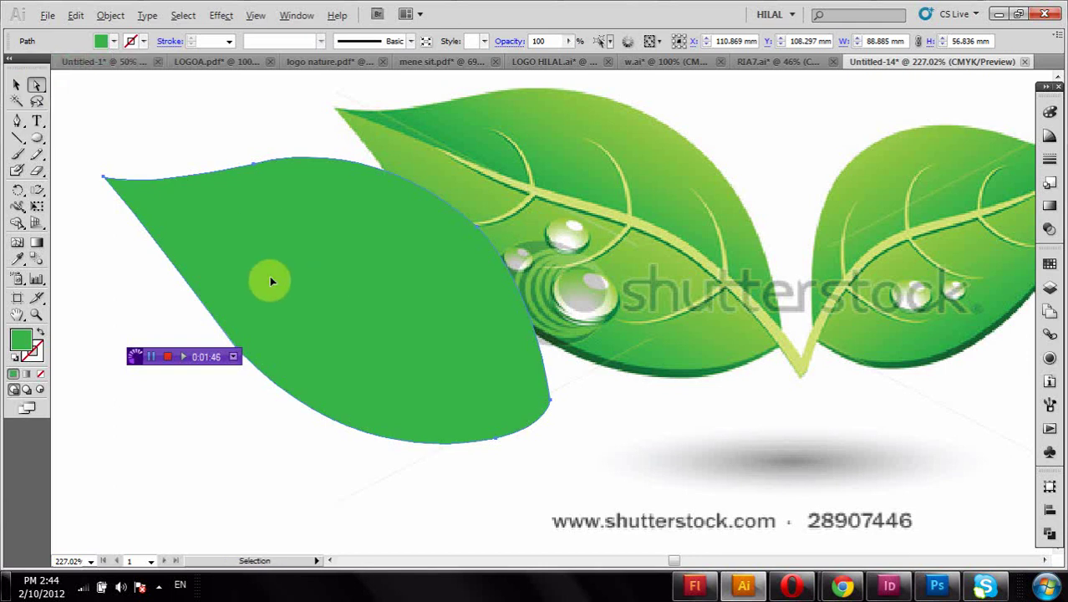
At 100% zoom, drag the shutterstock leaf photo to the upper left and reselect the green leaf
key(ctrl+1)
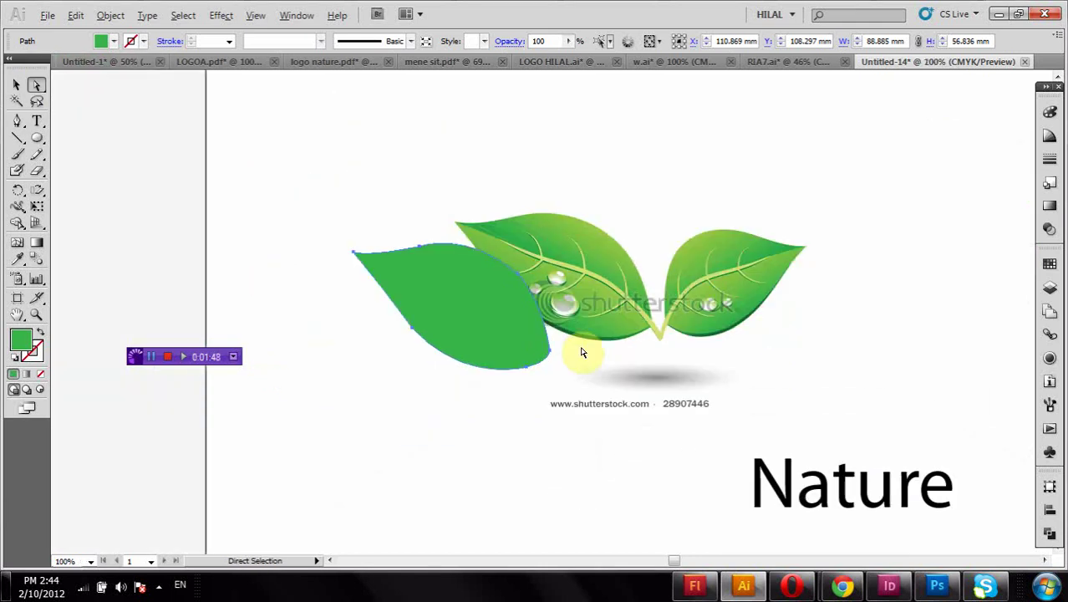
click(16, 85)
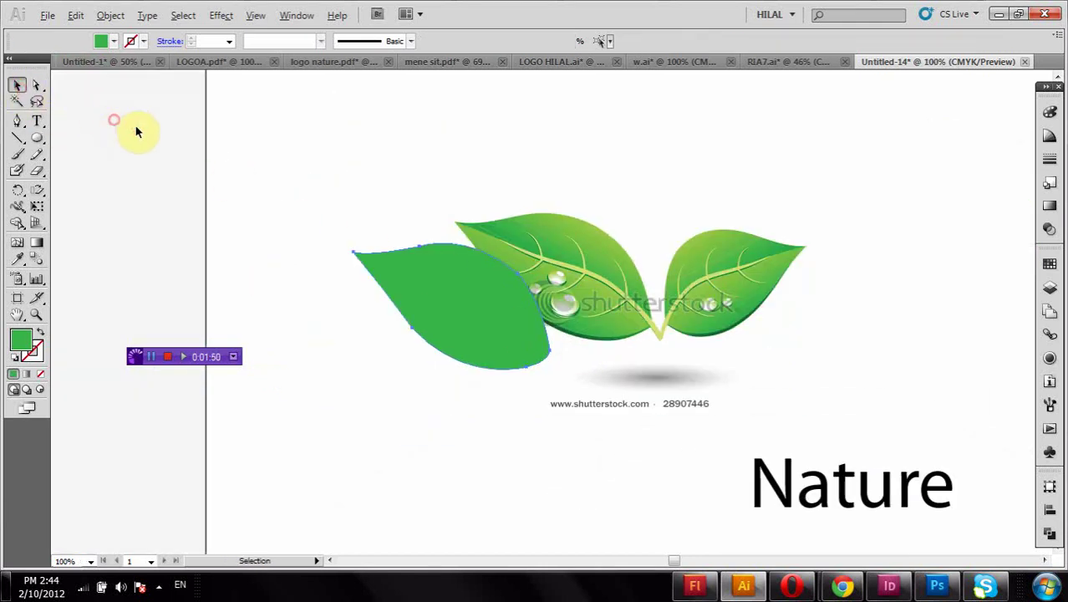
drag(626, 296, 162, 123)
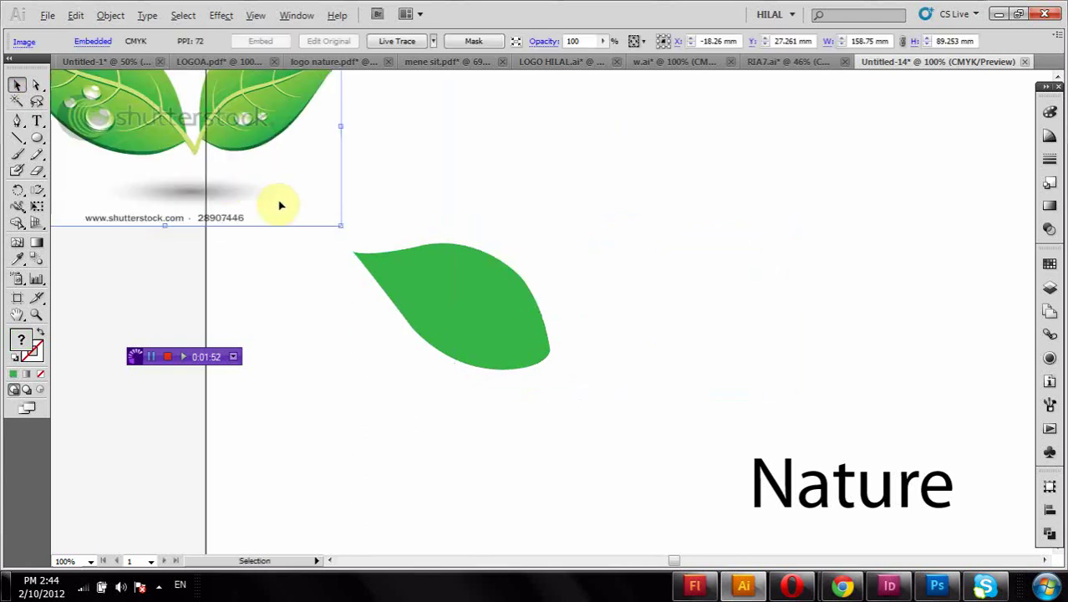
drag(281, 206, 140, 216)
drag(450, 291, 524, 219)
click(931, 214)
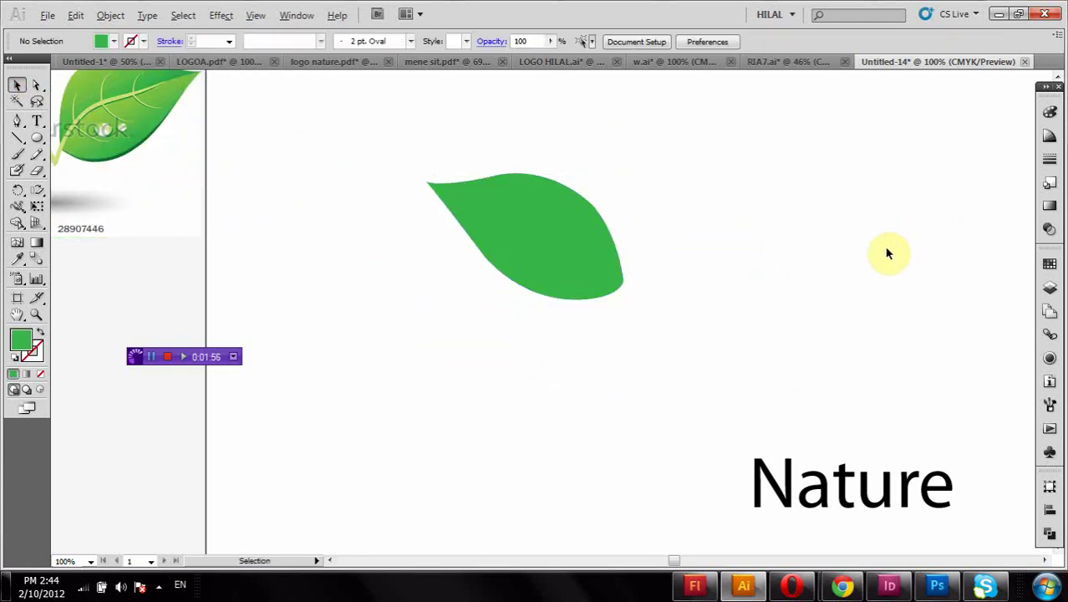
click(555, 252)
Darken the leaf's green fill and turn it into a linear gradient
click(1050, 112)
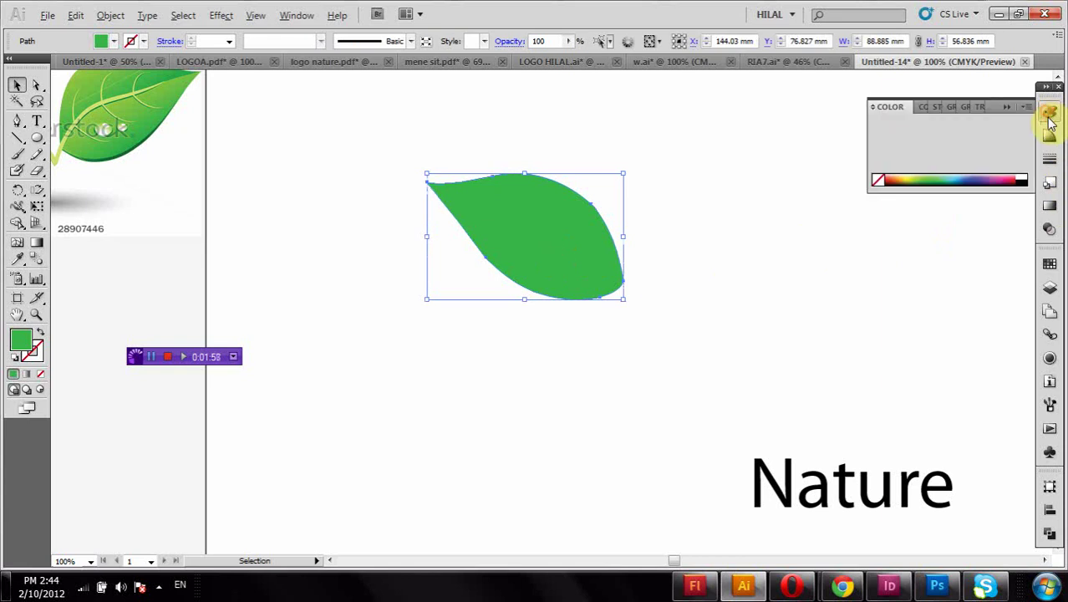
click(934, 166)
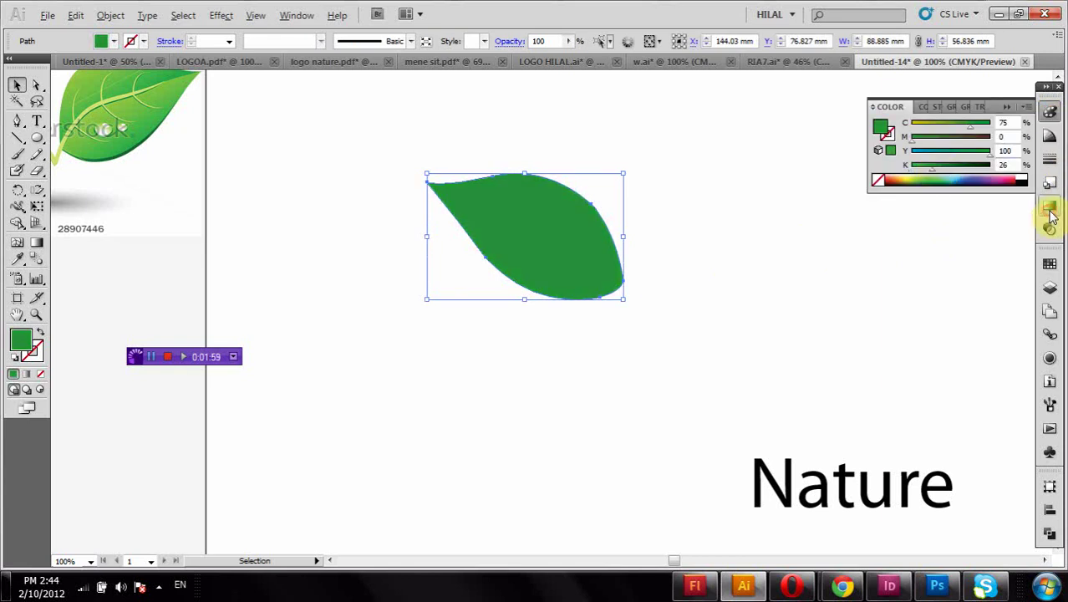
click(1050, 209)
click(958, 178)
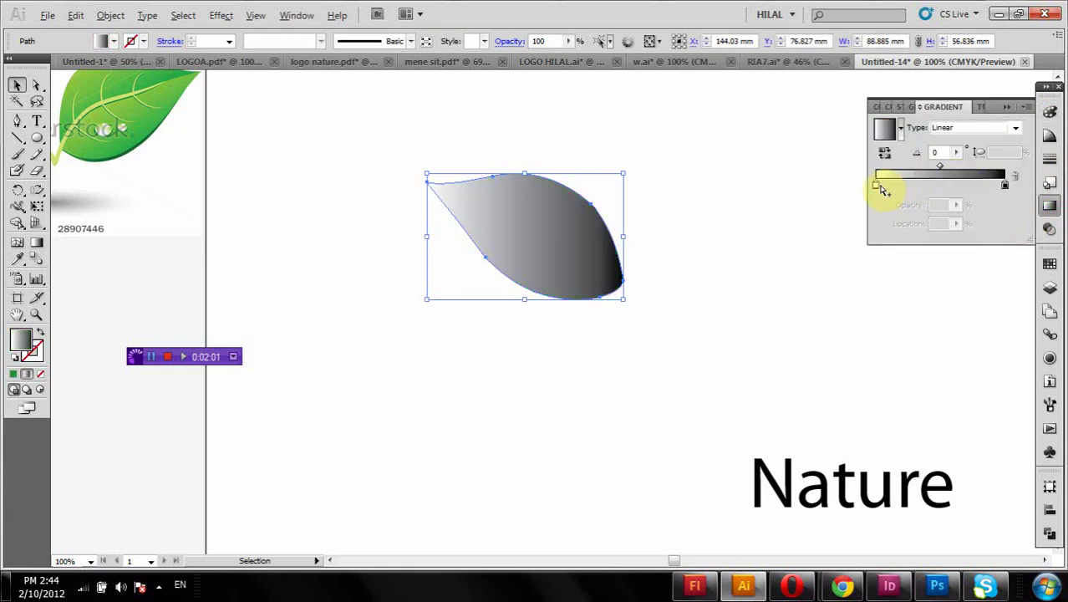
Set the gradient stops to yellow-green and dark green, midpoint at about 58.7%
double_click(880, 186)
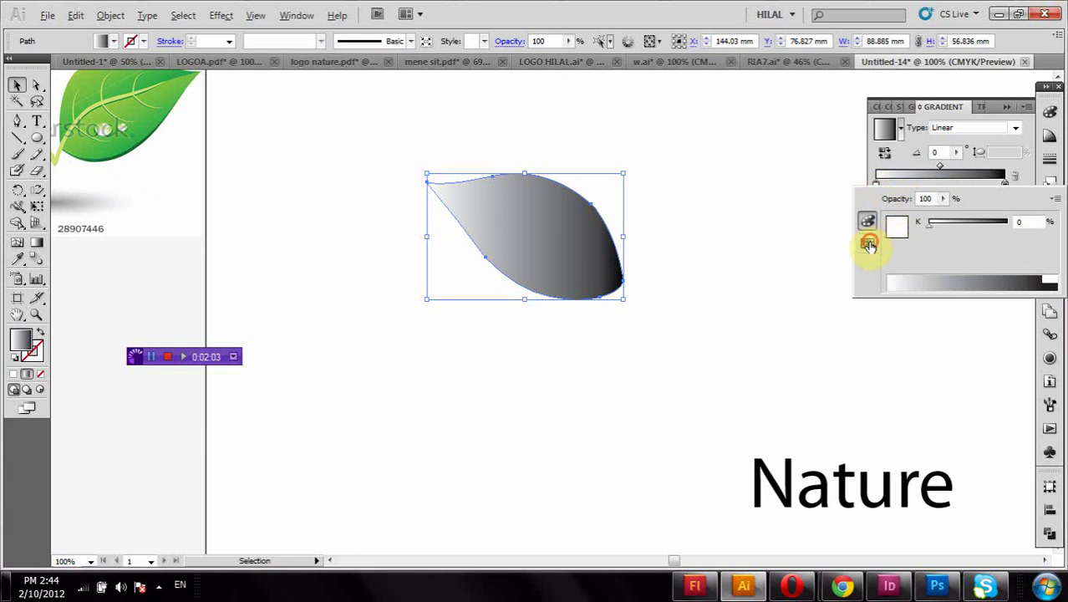
click(869, 244)
click(910, 233)
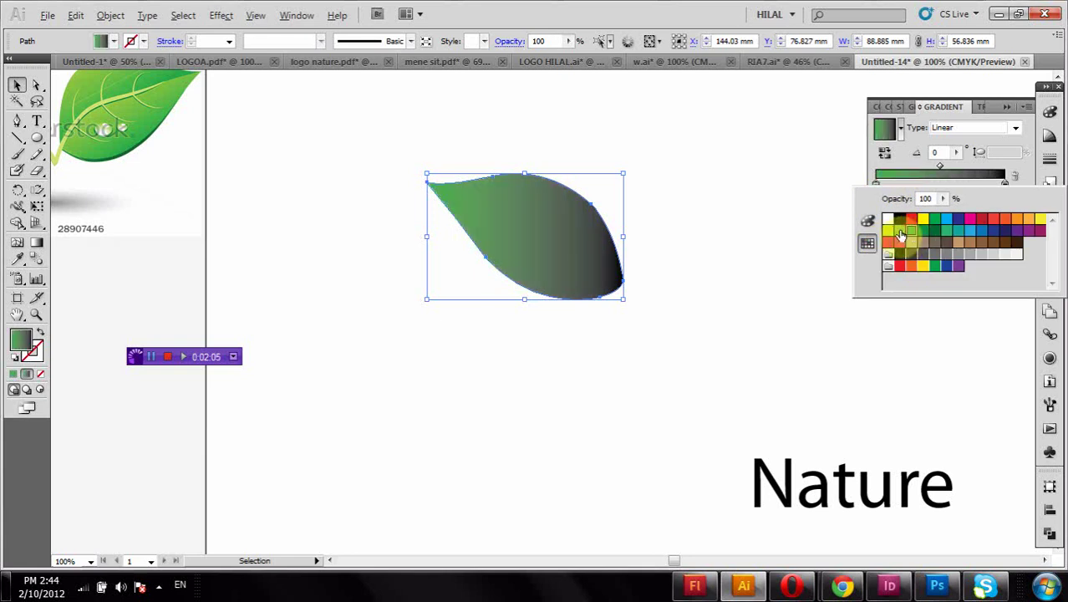
click(900, 231)
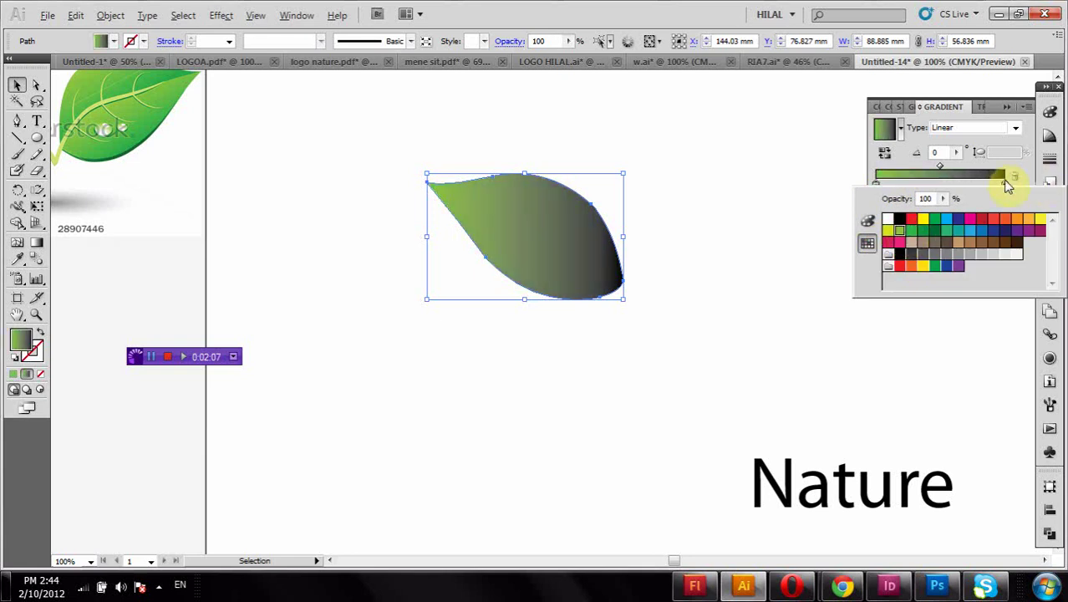
click(1008, 185)
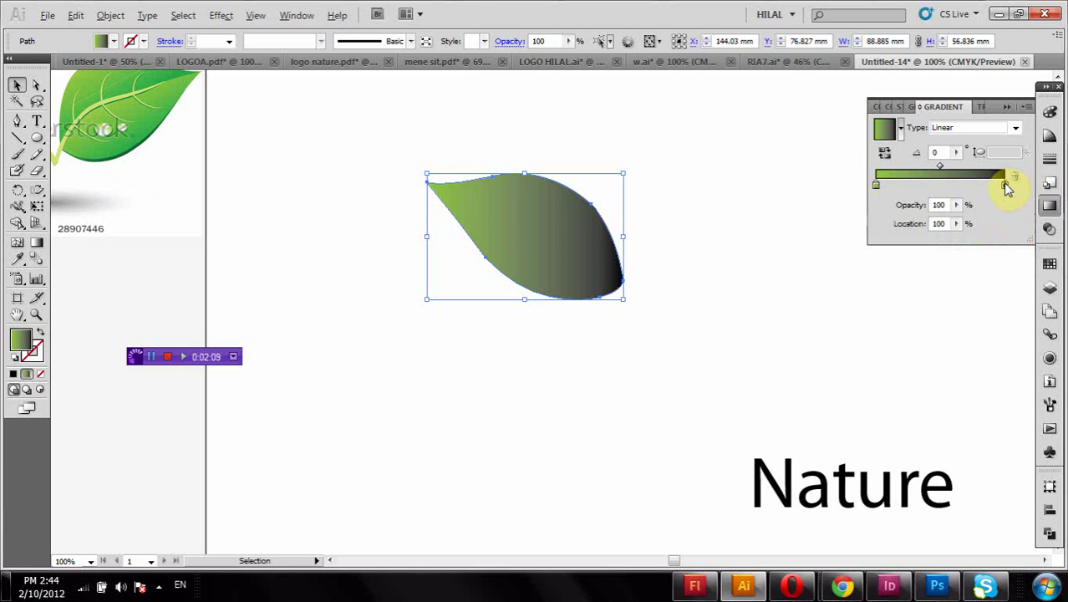
double_click(1008, 186)
click(924, 234)
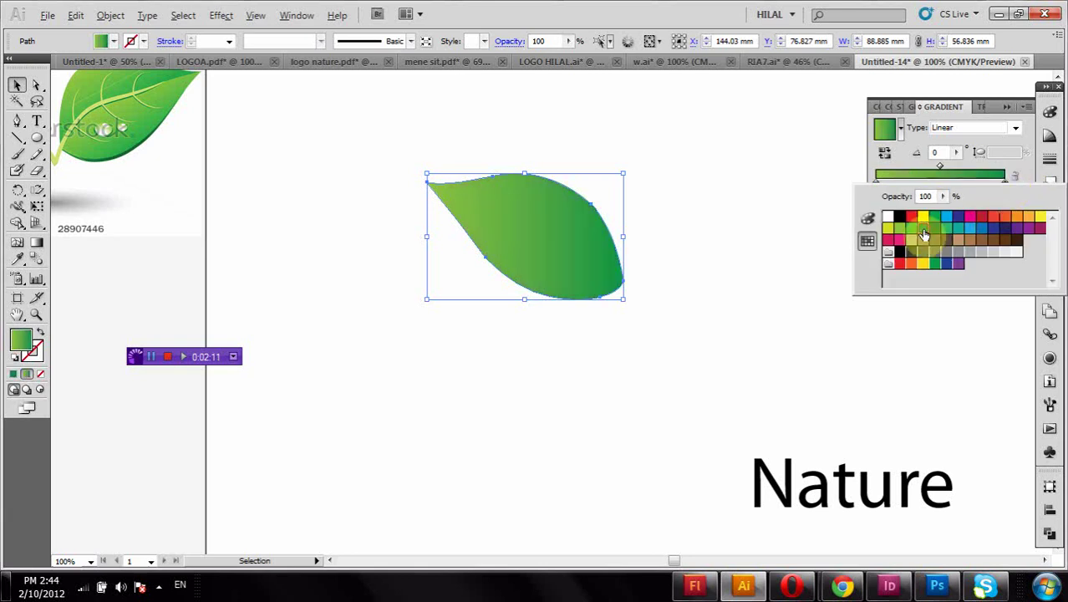
click(940, 169)
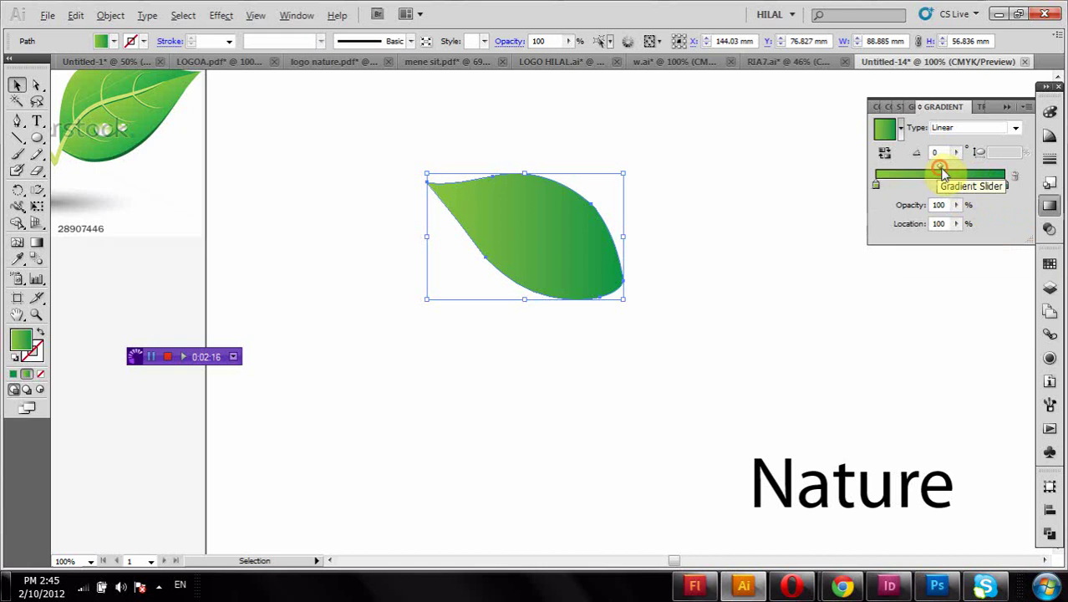
drag(941, 167, 952, 168)
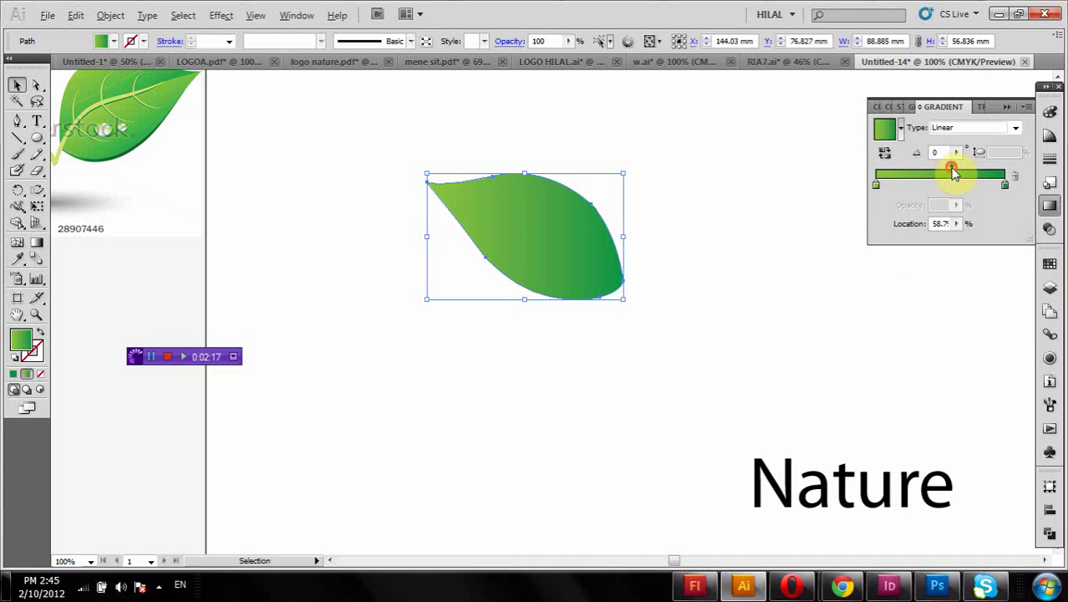
Darken both gradient stops slightly using the CMYK K slider
double_click(1005, 186)
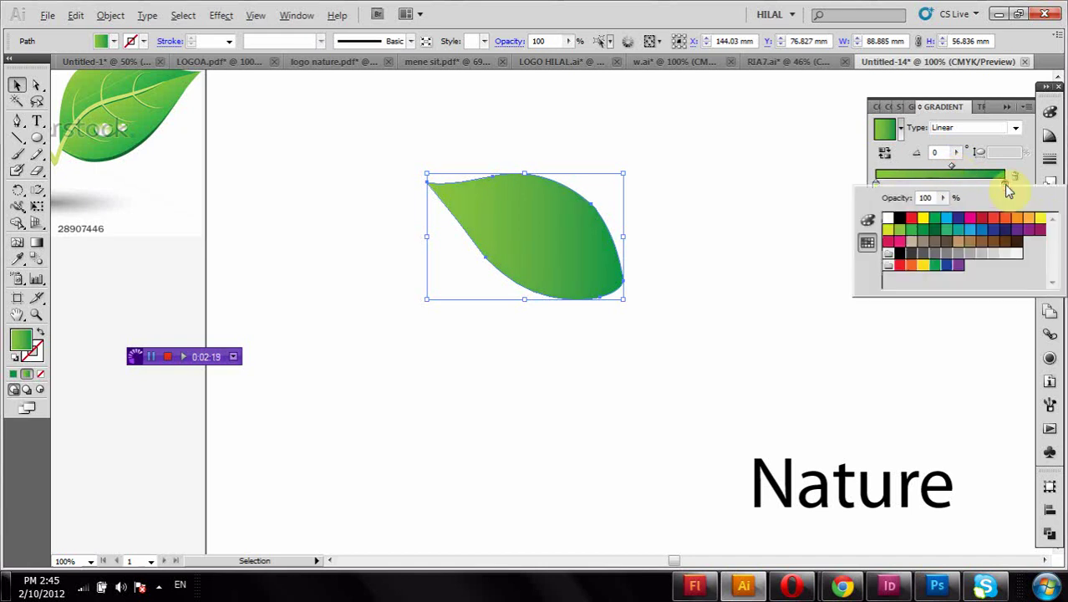
click(869, 221)
drag(948, 265, 958, 266)
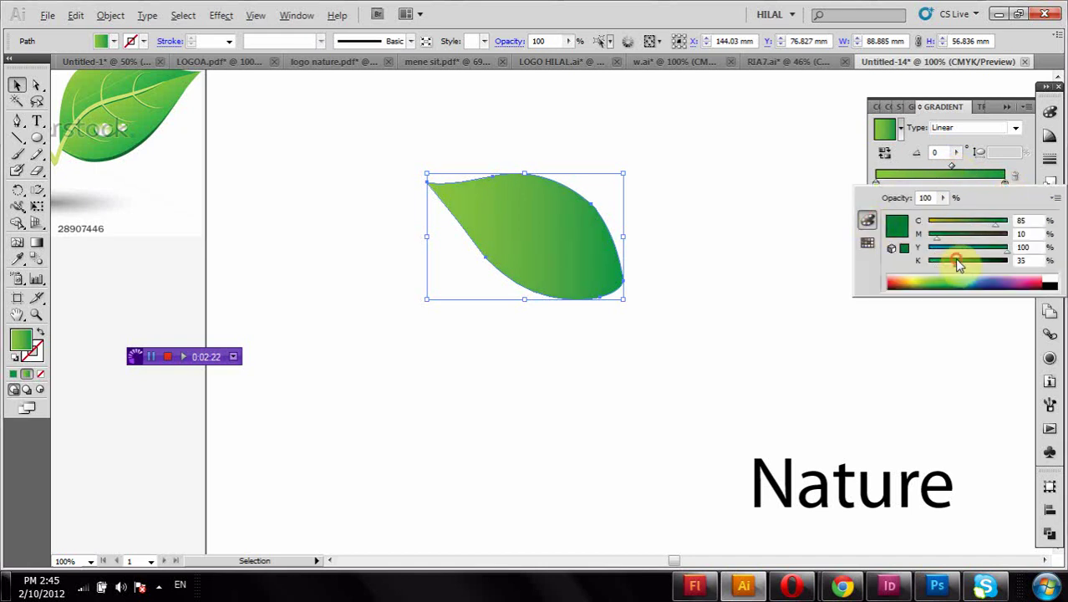
click(879, 185)
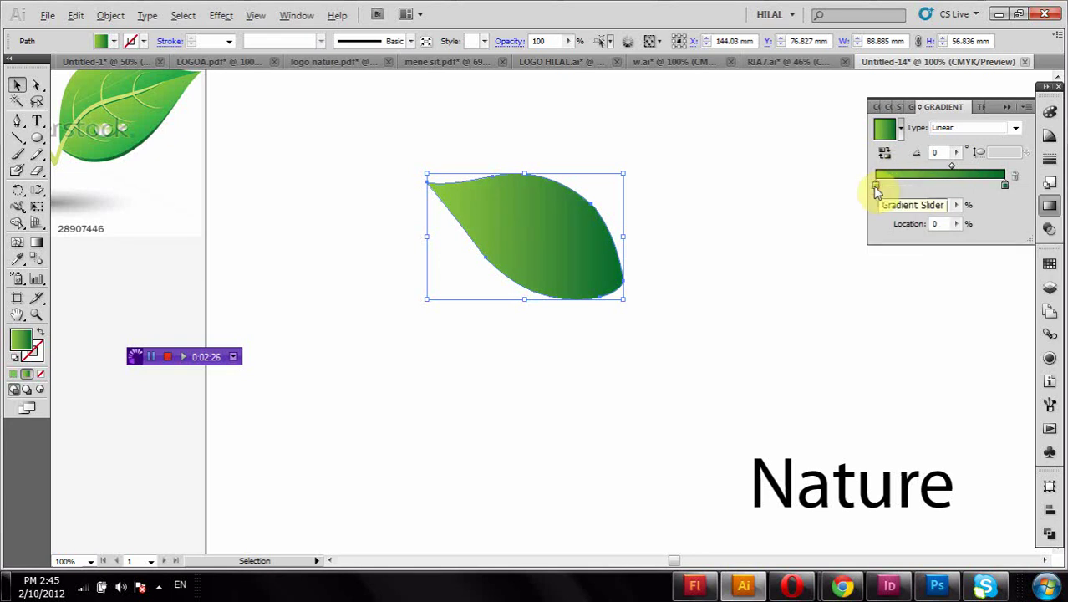
double_click(877, 187)
click(935, 266)
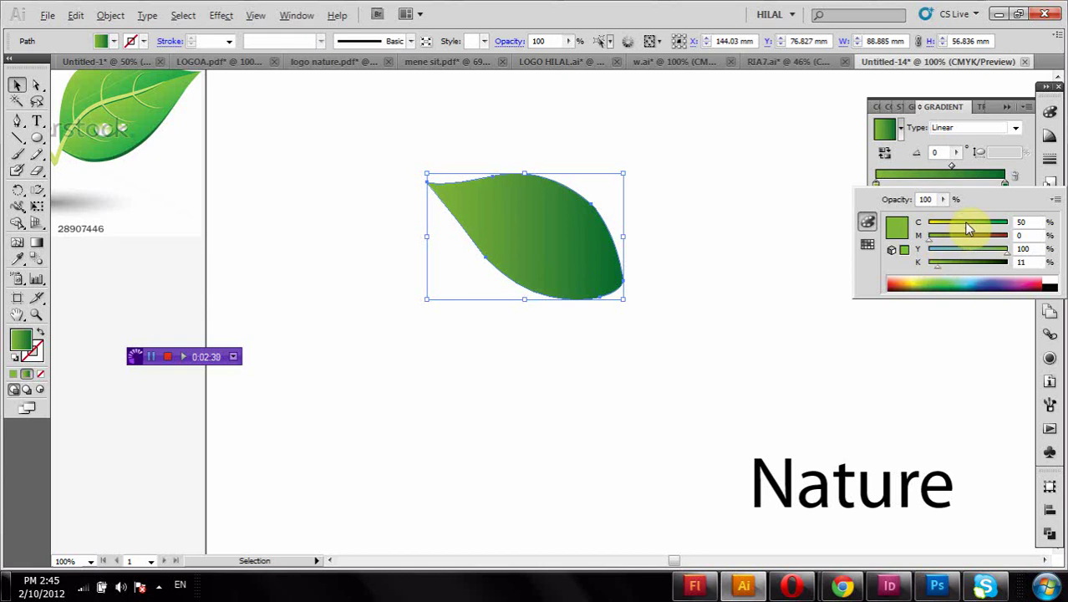
Move the gradient leaf up and to the left
click(491, 215)
drag(532, 234, 343, 132)
click(36, 243)
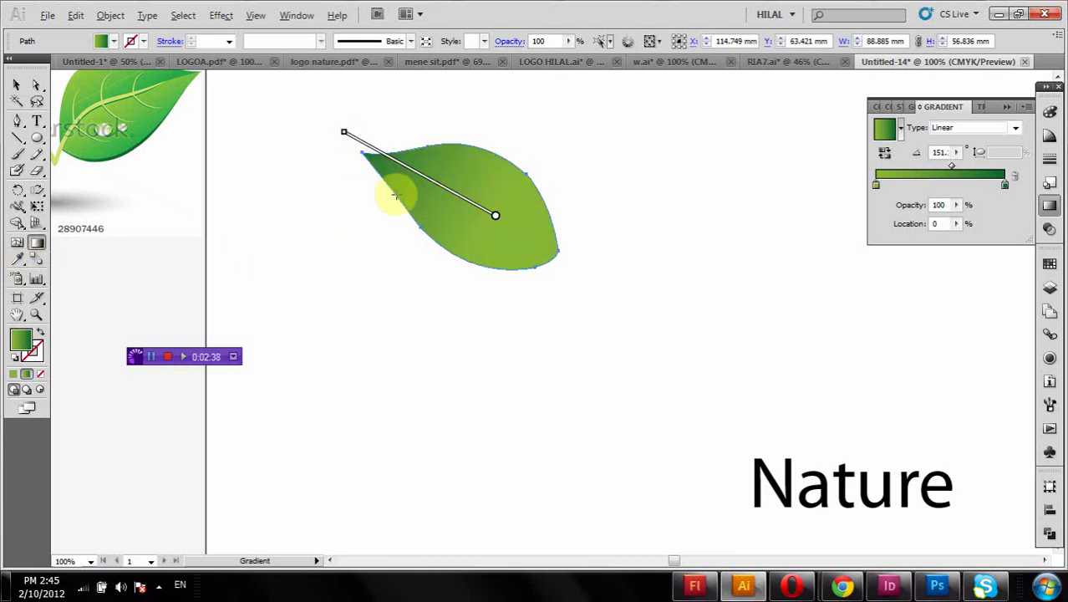
Reverse the leaf gradient and run it diagonally from beyond the upper-left tip, pulling the dark stop inward
click(885, 153)
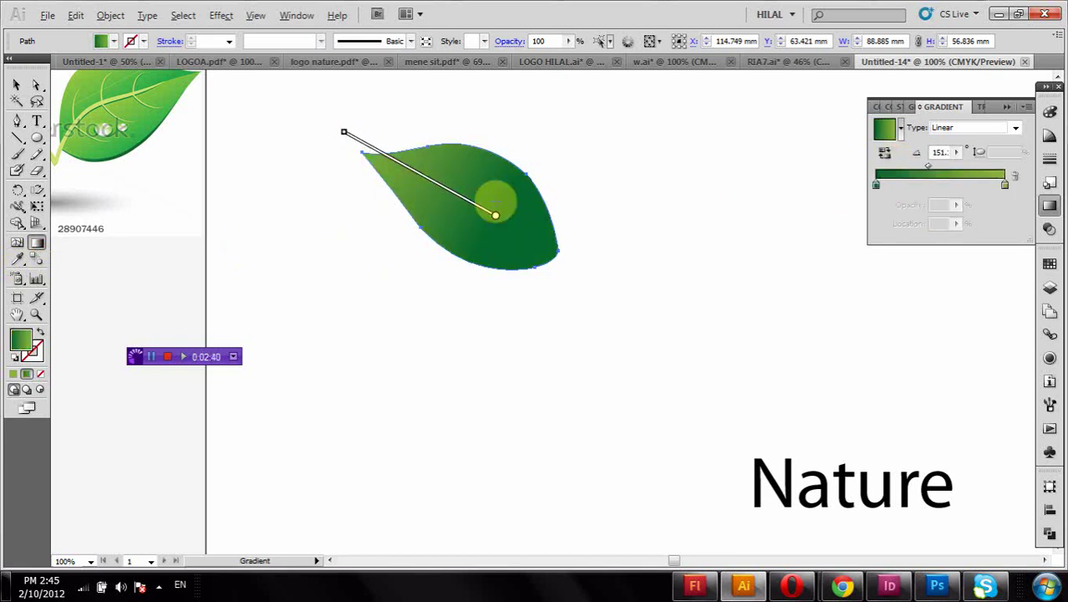
drag(485, 216, 518, 245)
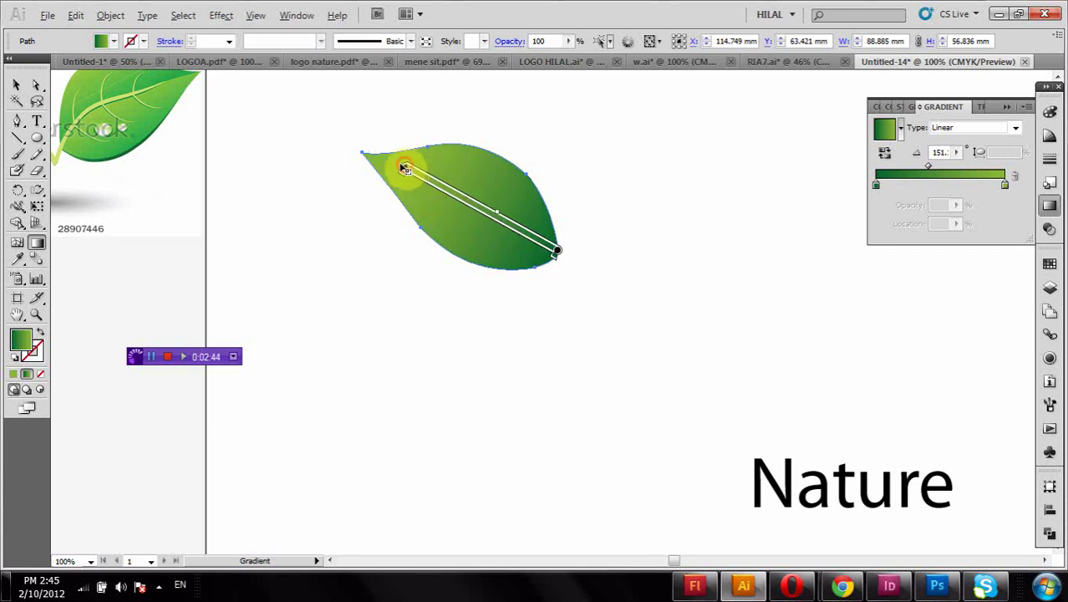
drag(404, 169, 316, 119)
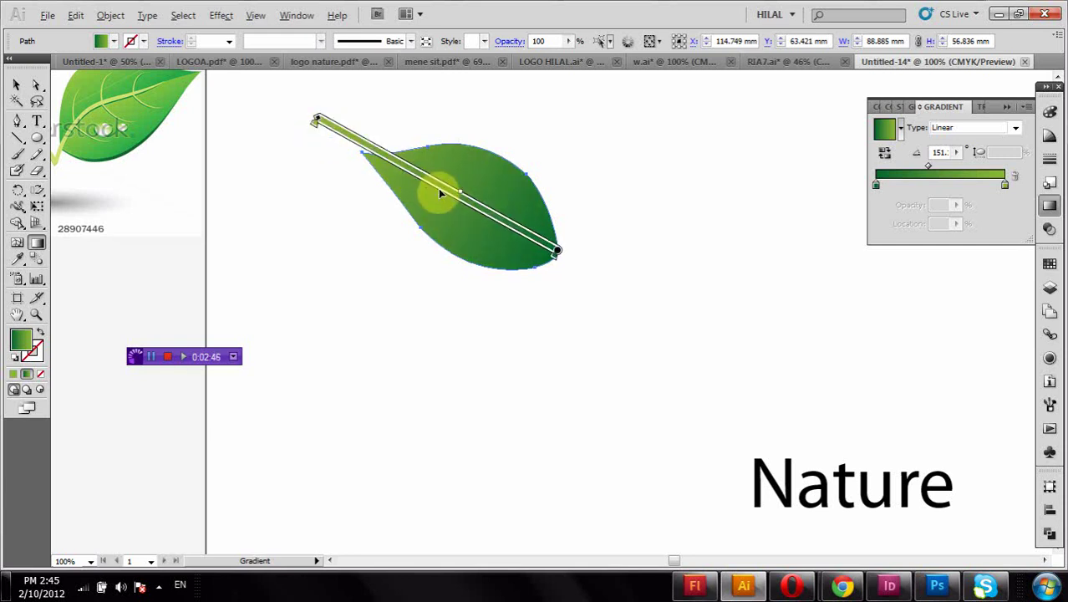
drag(435, 188, 440, 206)
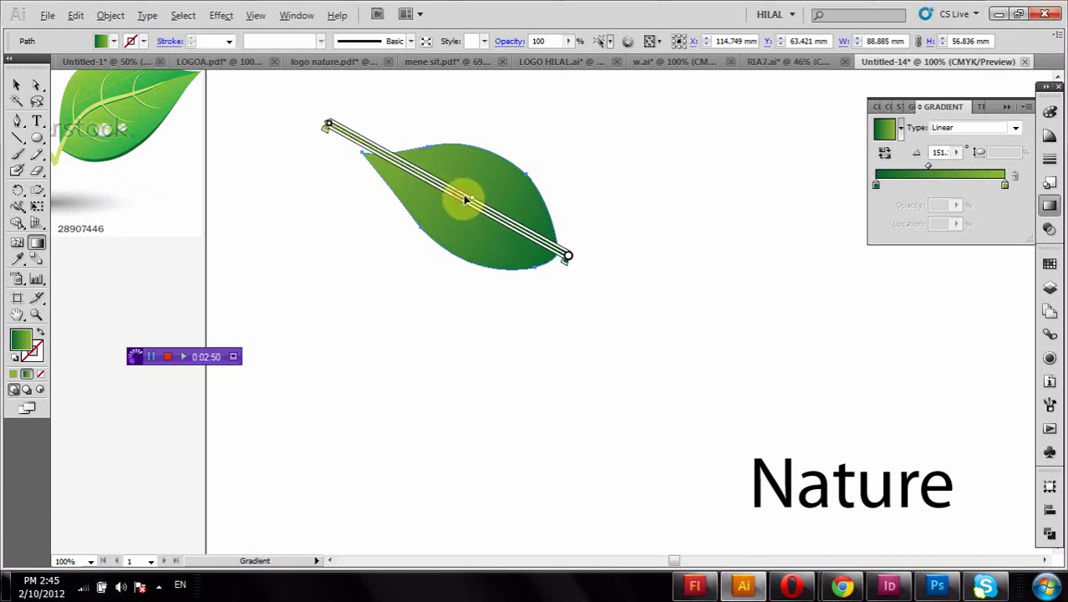
drag(459, 198, 459, 198)
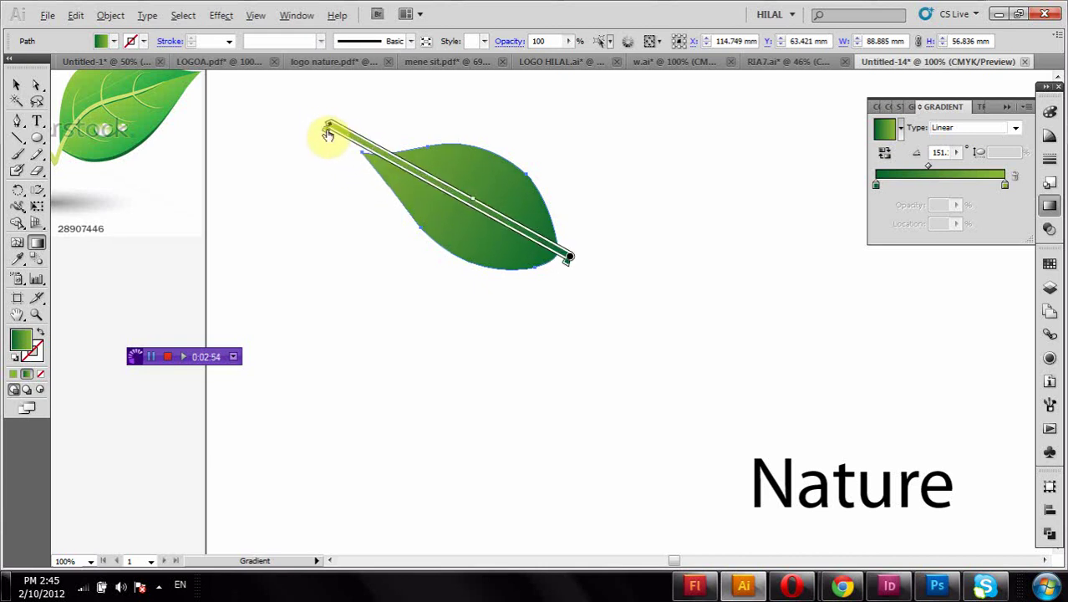
drag(368, 149, 381, 155)
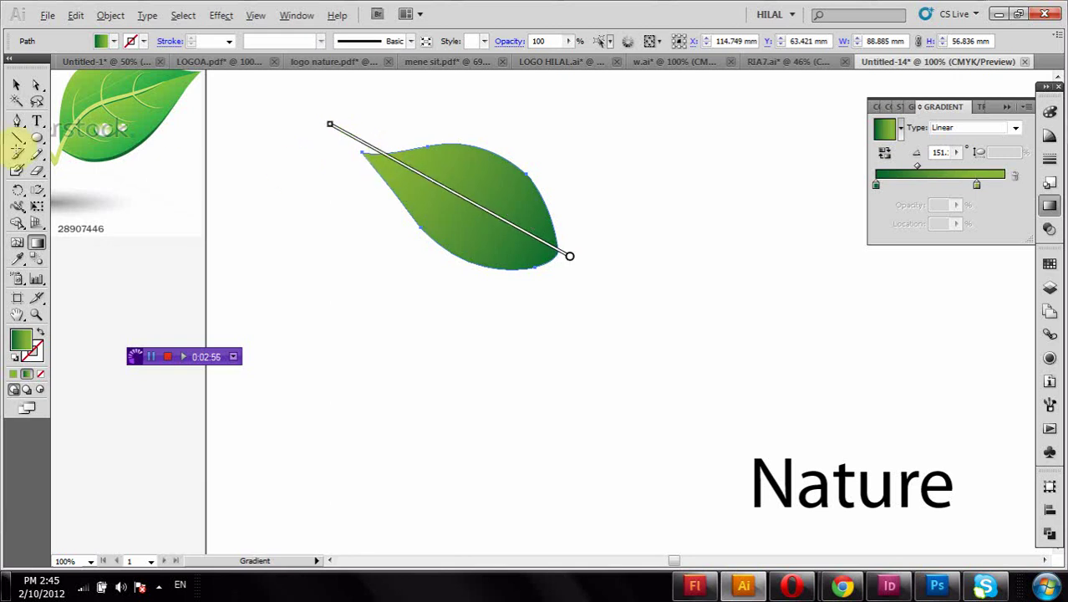
Move the leaf down and right toward the page centre
click(15, 91)
click(272, 244)
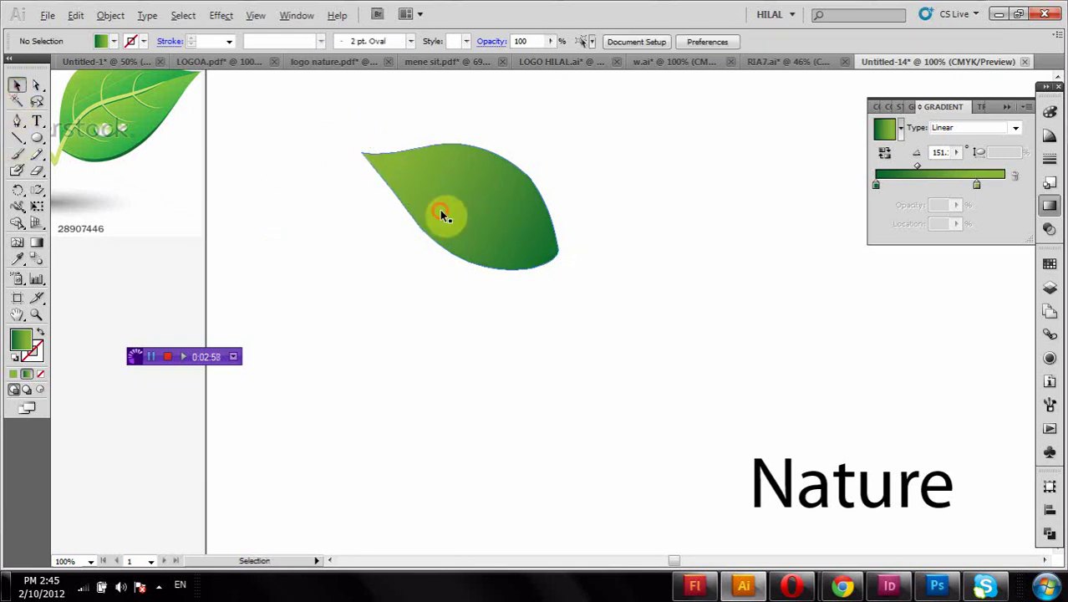
drag(438, 221, 525, 363)
Give the leaf a green 3 pt outline stroke
click(135, 41)
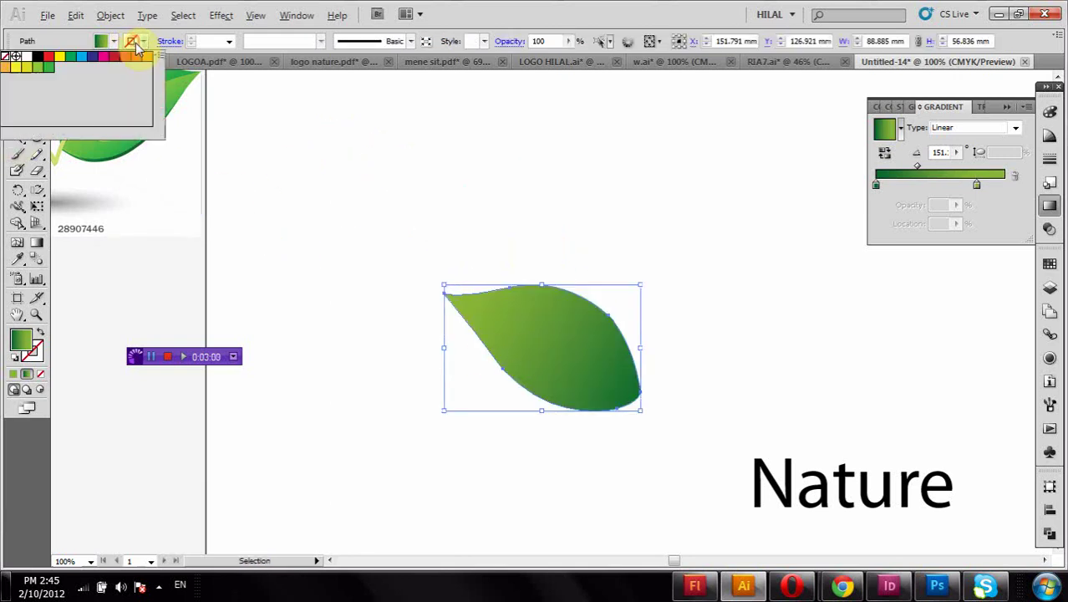
click(71, 56)
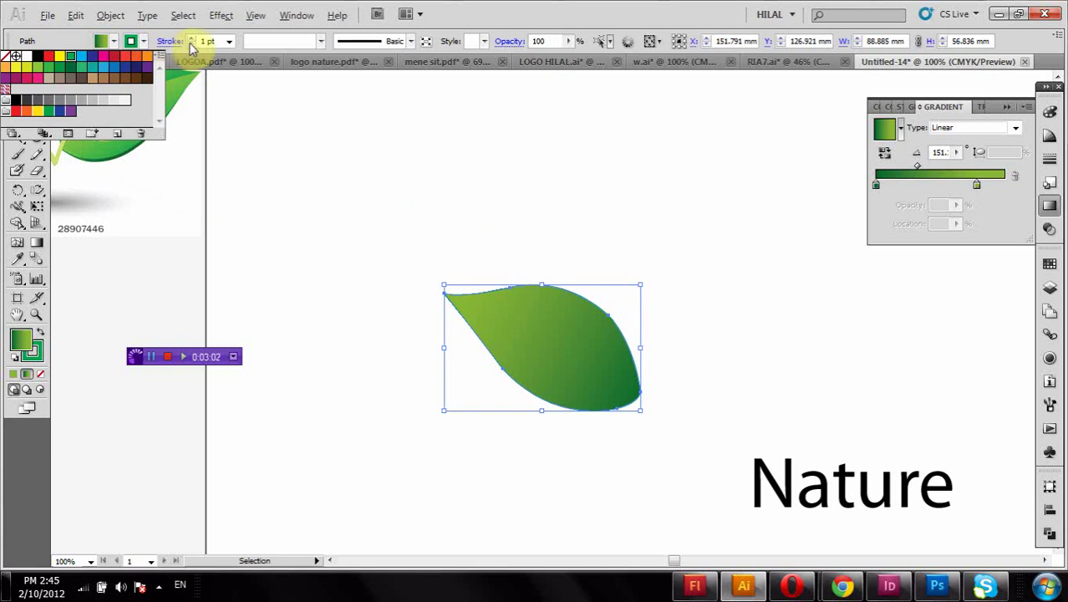
click(193, 38)
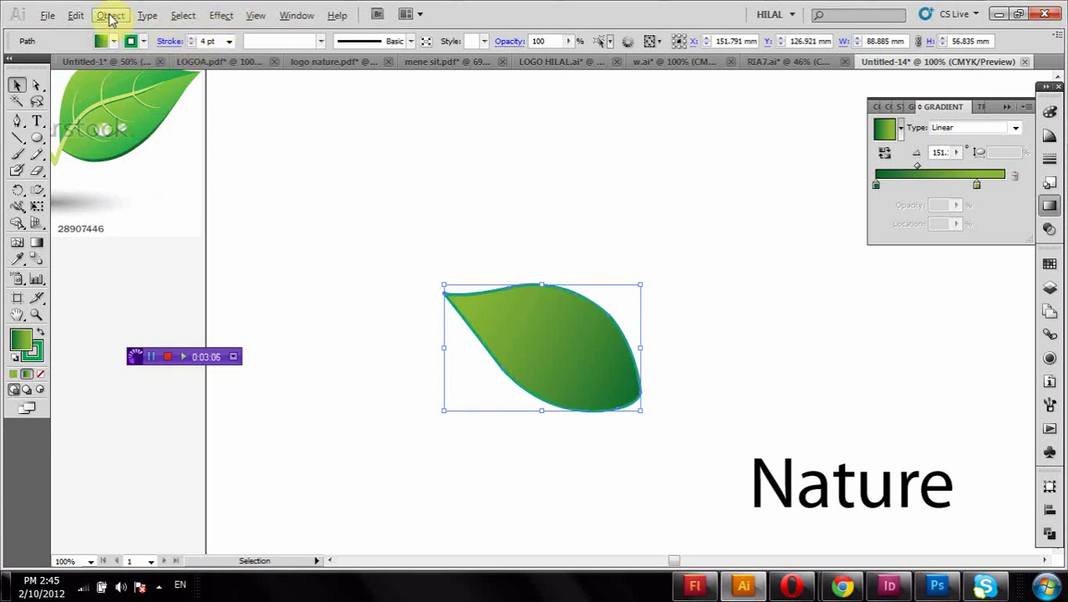
Expand the leaf's fill and stroke, ungroup them, and zoom in on the leaf
click(110, 15)
click(162, 186)
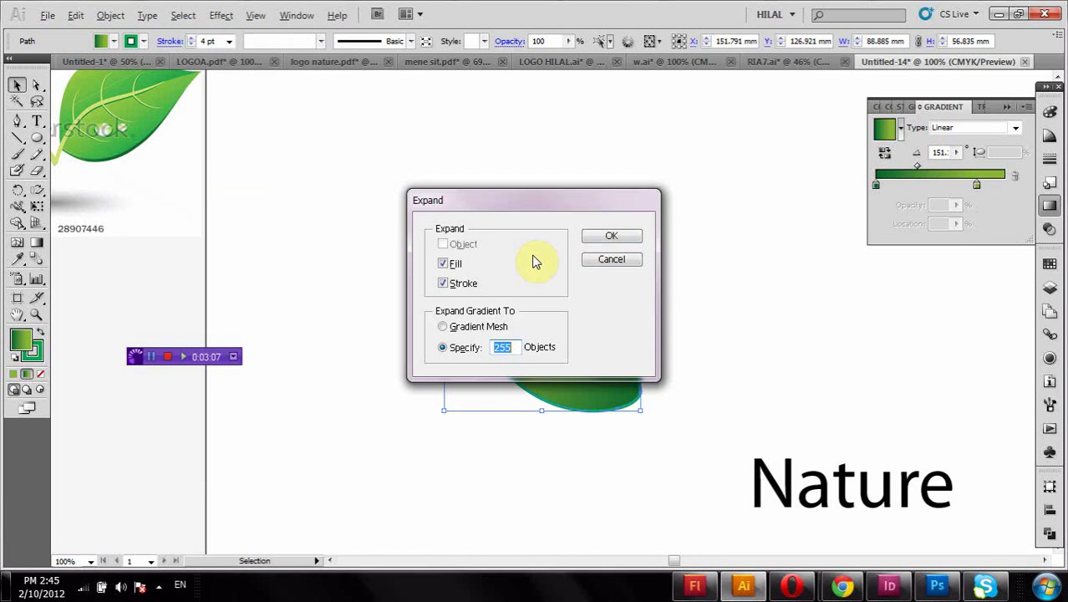
click(595, 240)
right_click(570, 283)
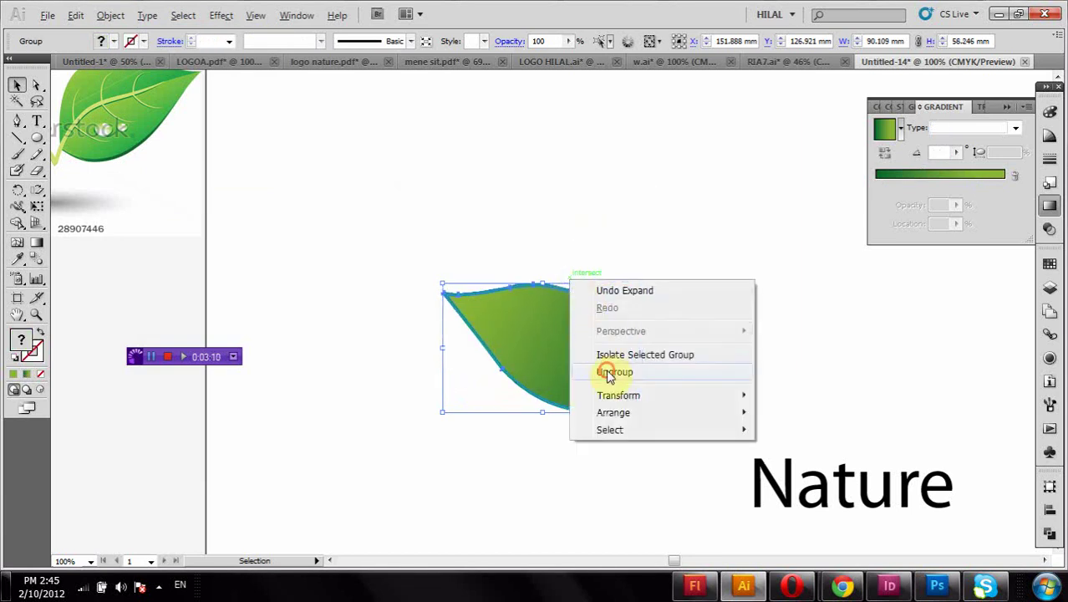
click(609, 371)
click(625, 227)
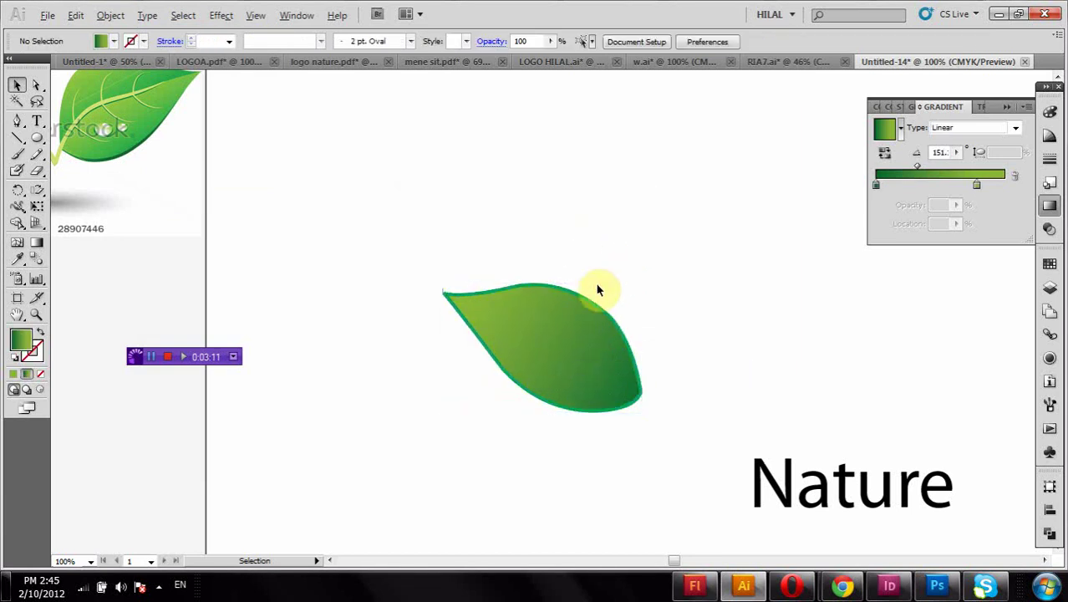
click(563, 334)
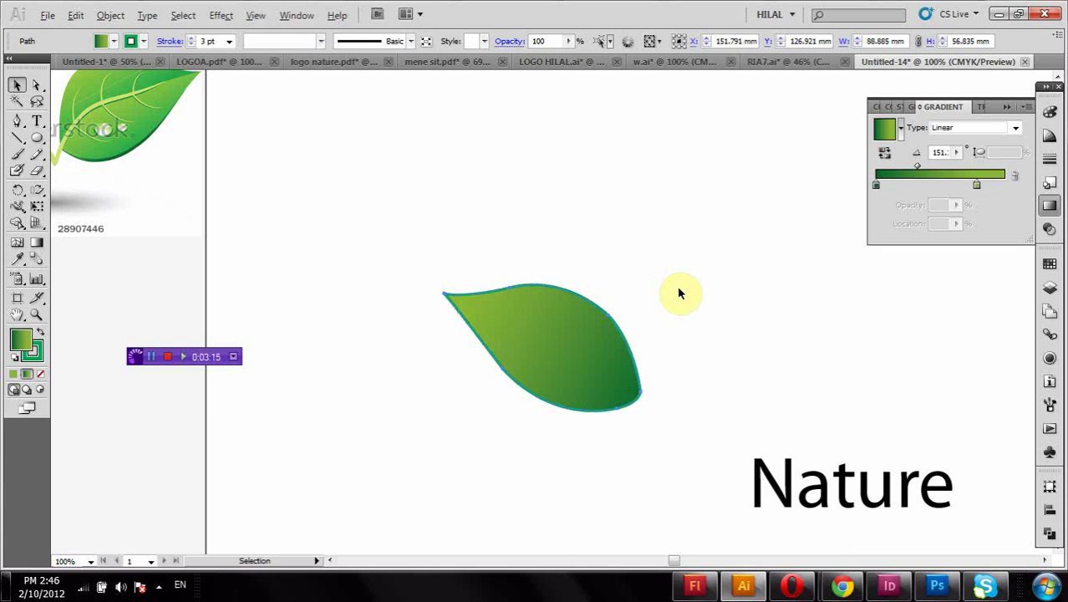
click(37, 316)
drag(422, 250, 680, 431)
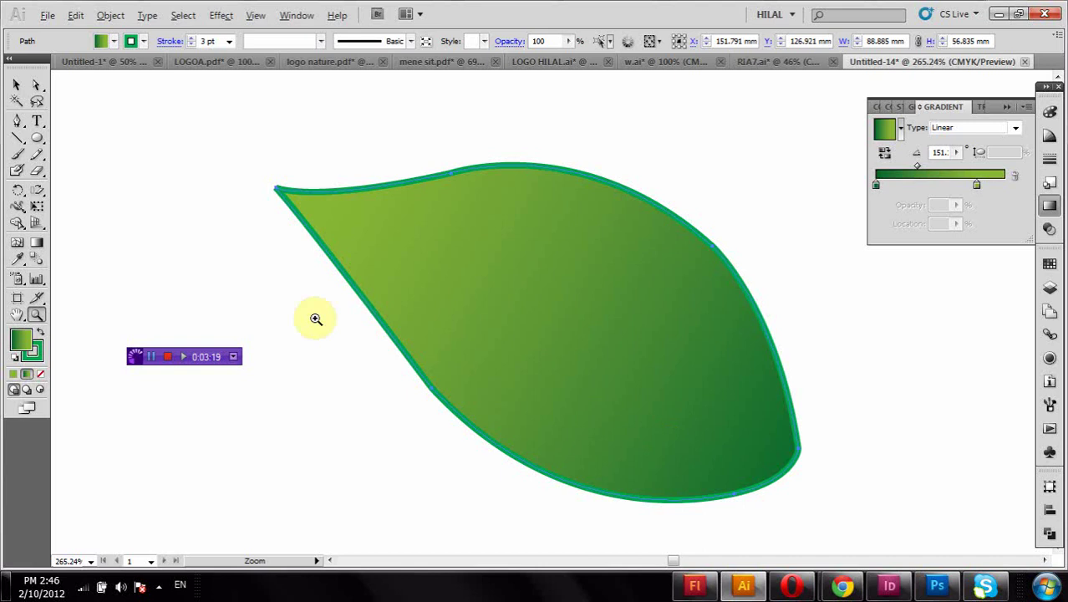
Flatten the leaf's transparency with Object > Flatten Transparency
right_click(295, 199)
click(281, 186)
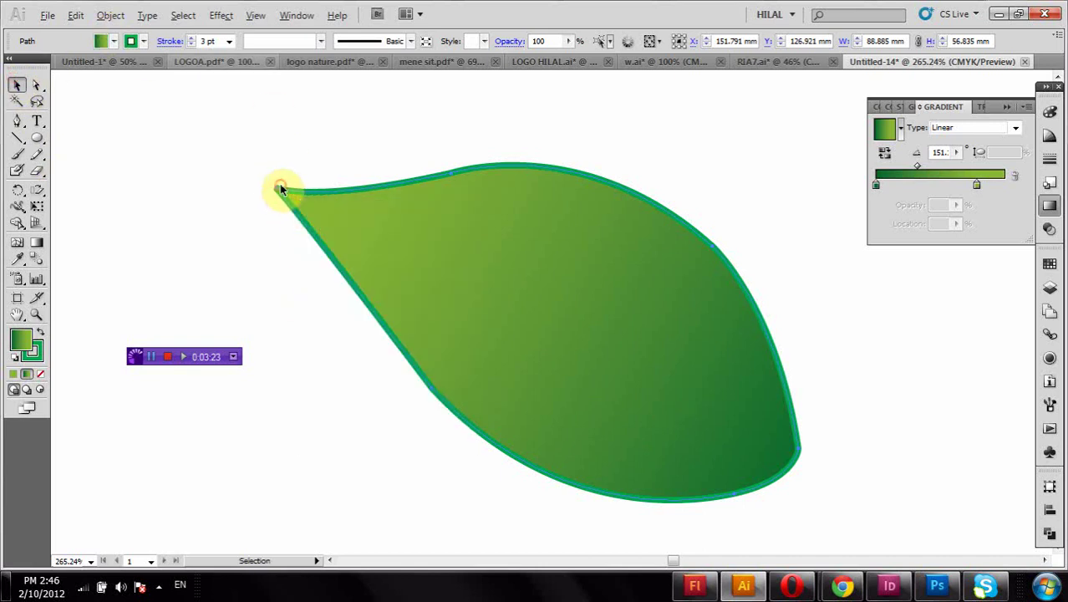
click(348, 233)
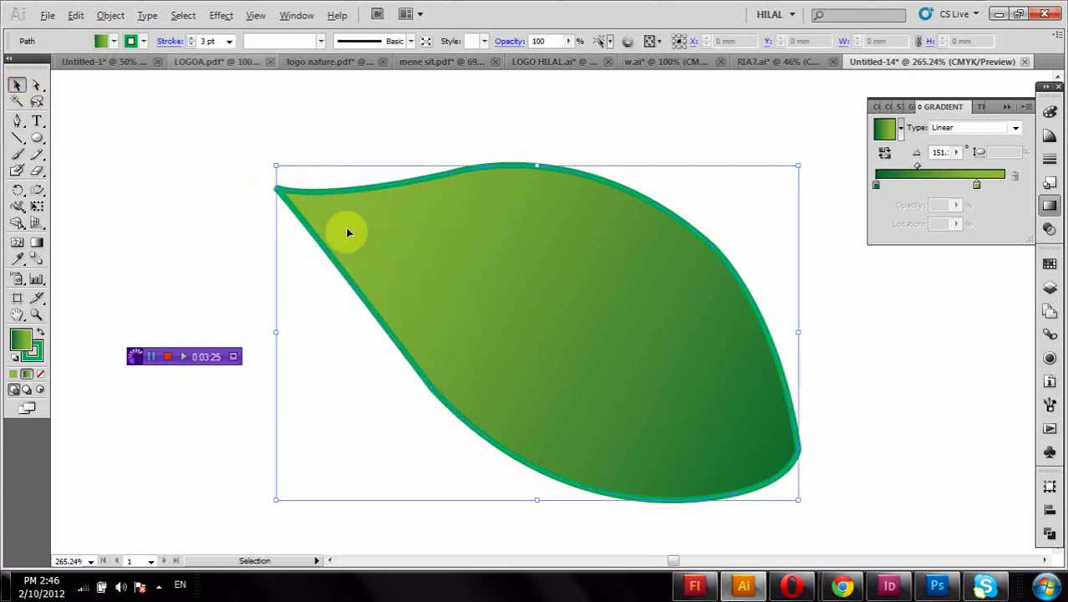
click(110, 15)
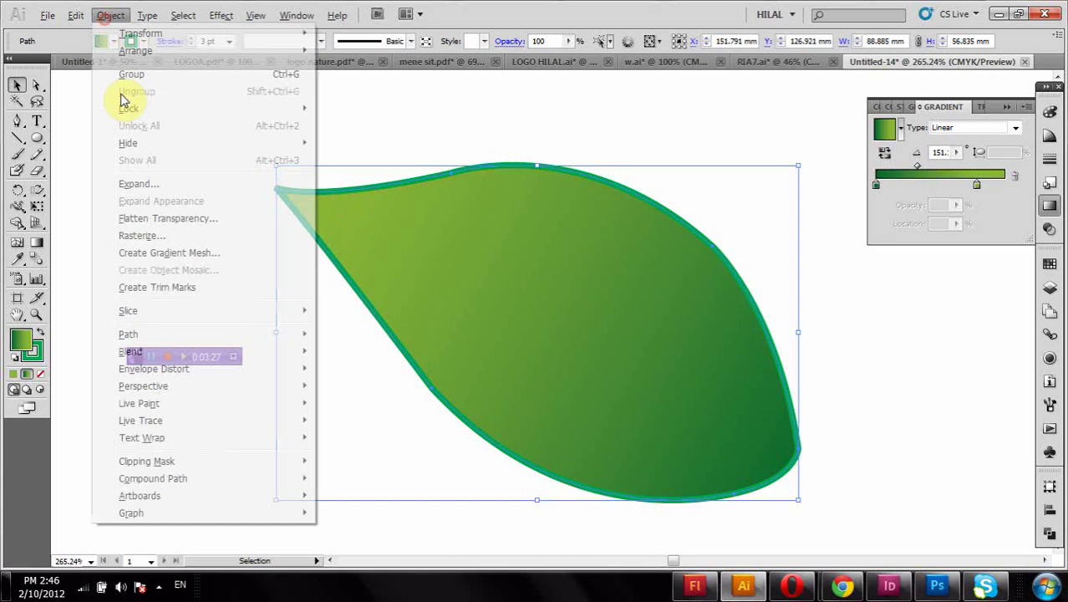
click(149, 217)
click(682, 193)
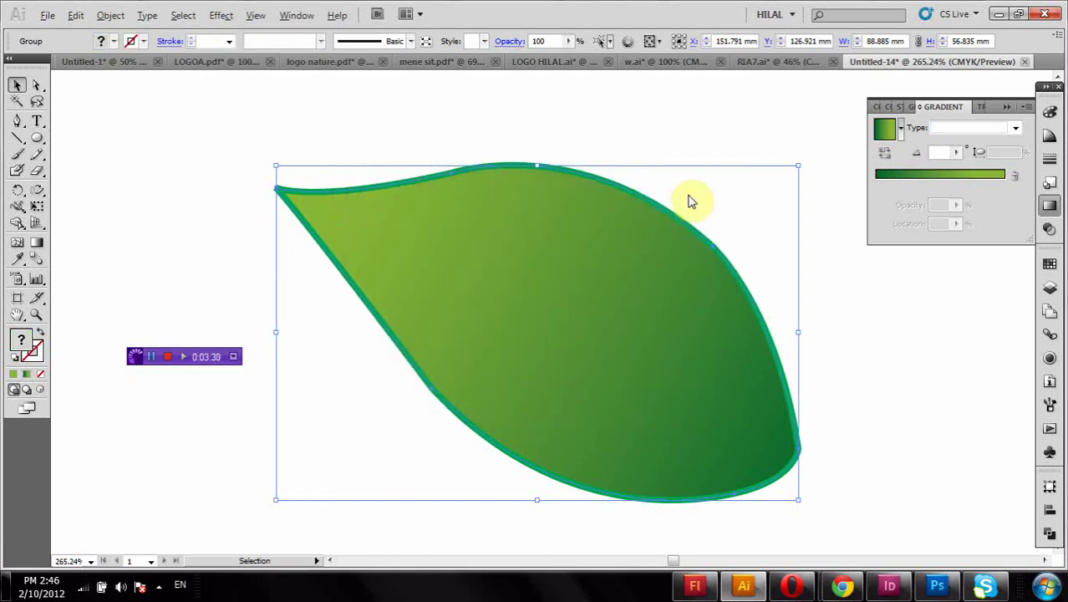
click(194, 95)
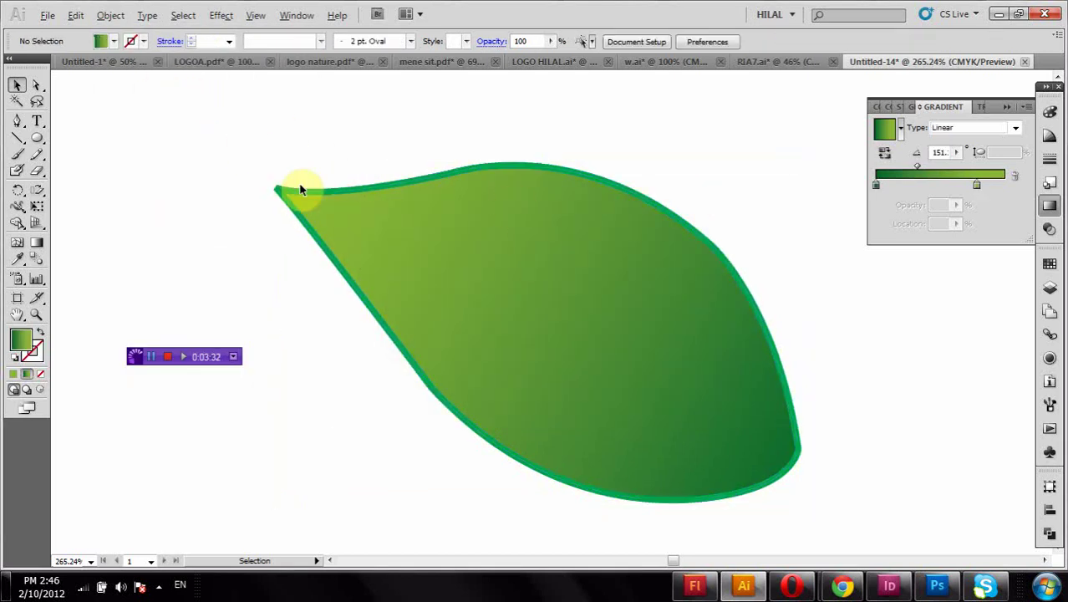
Ungroup the flattened leaf and select its outline shape
click(306, 193)
right_click(307, 196)
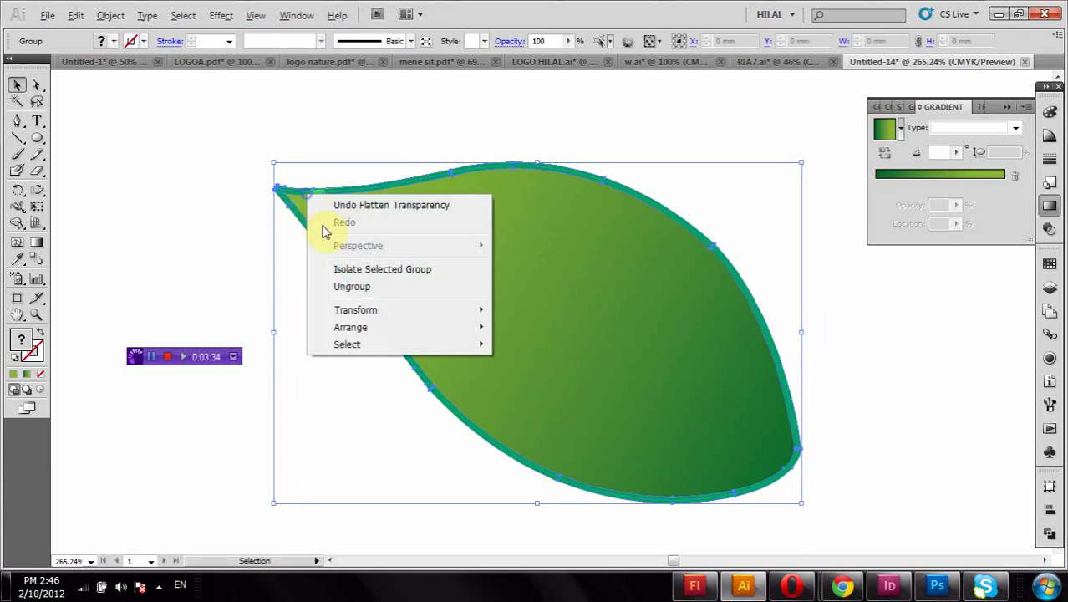
click(335, 284)
click(216, 238)
click(285, 188)
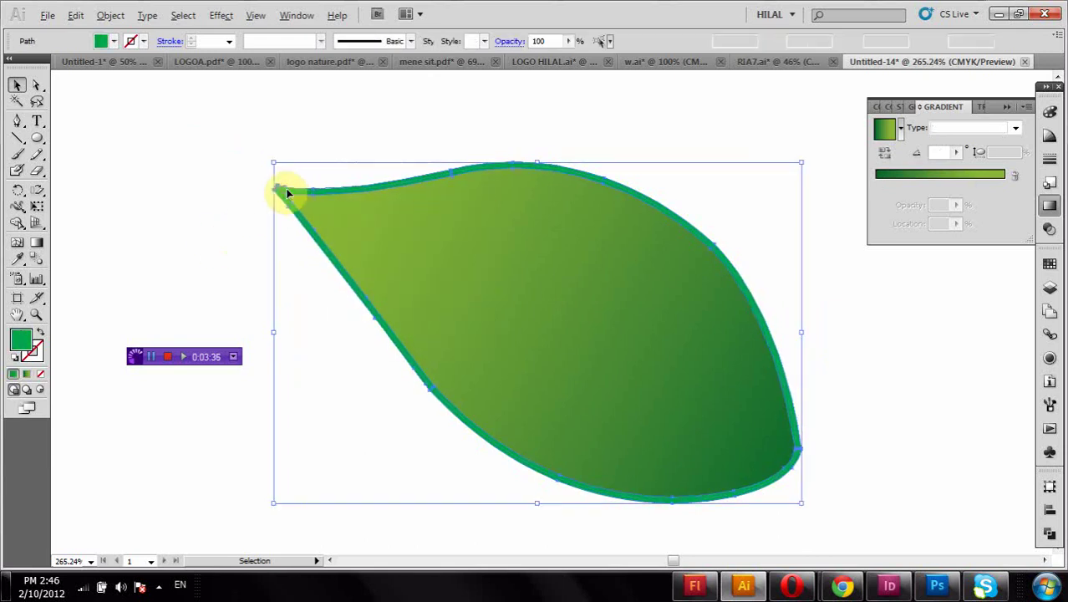
Apply a linear gradient to the leaf outline with a very dark green starting stop
click(1050, 532)
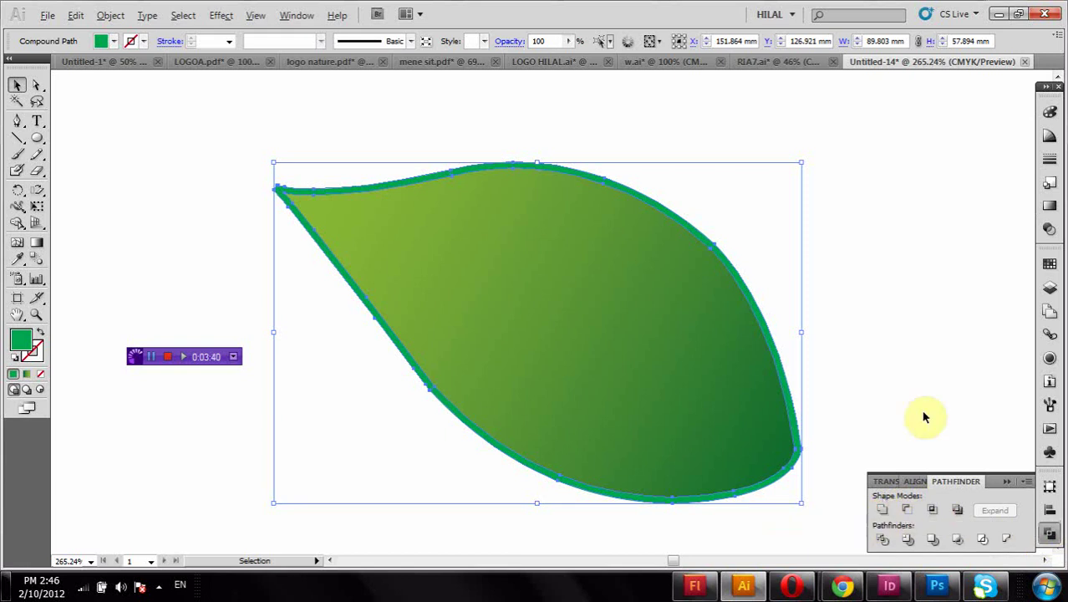
click(1050, 206)
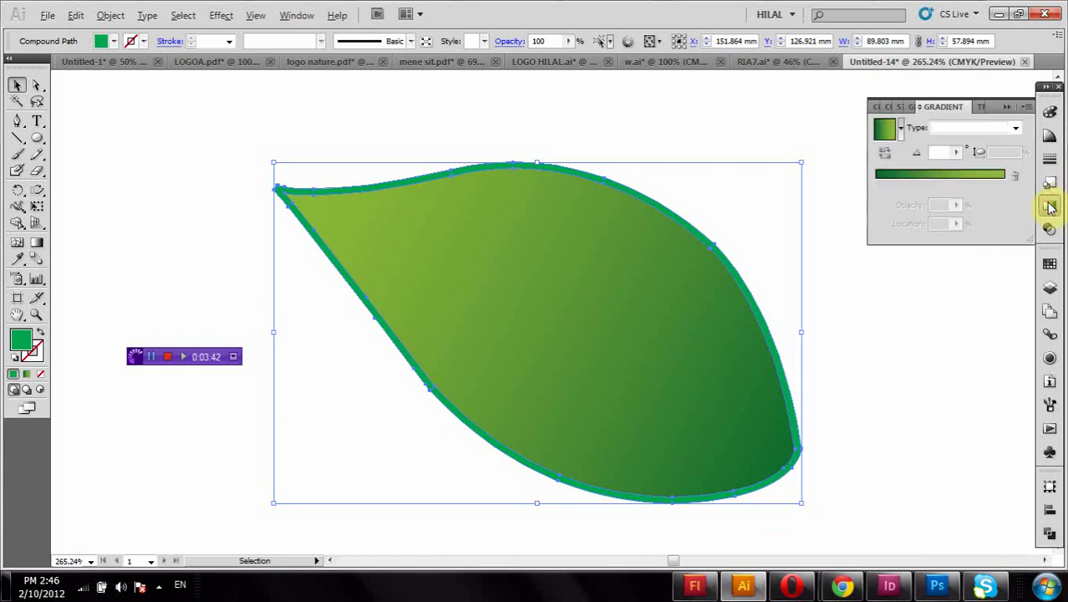
click(904, 177)
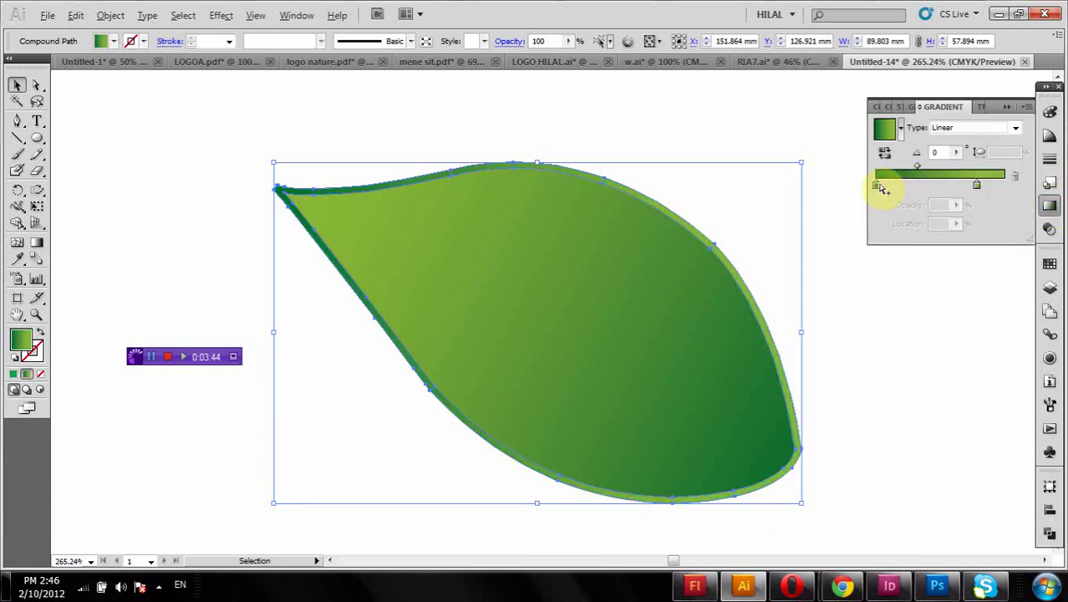
double_click(877, 185)
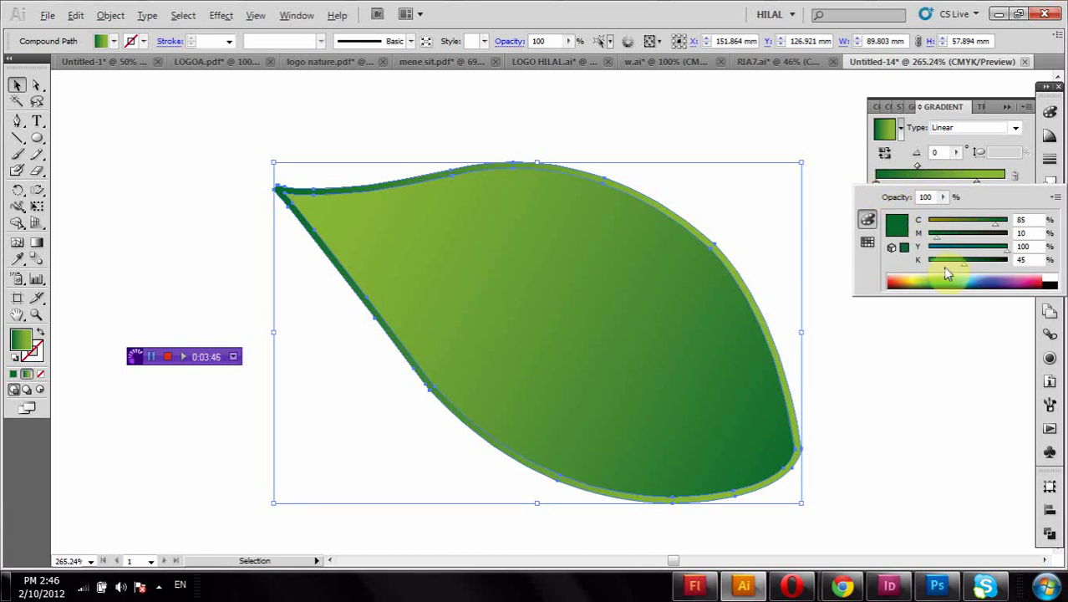
drag(965, 267, 994, 266)
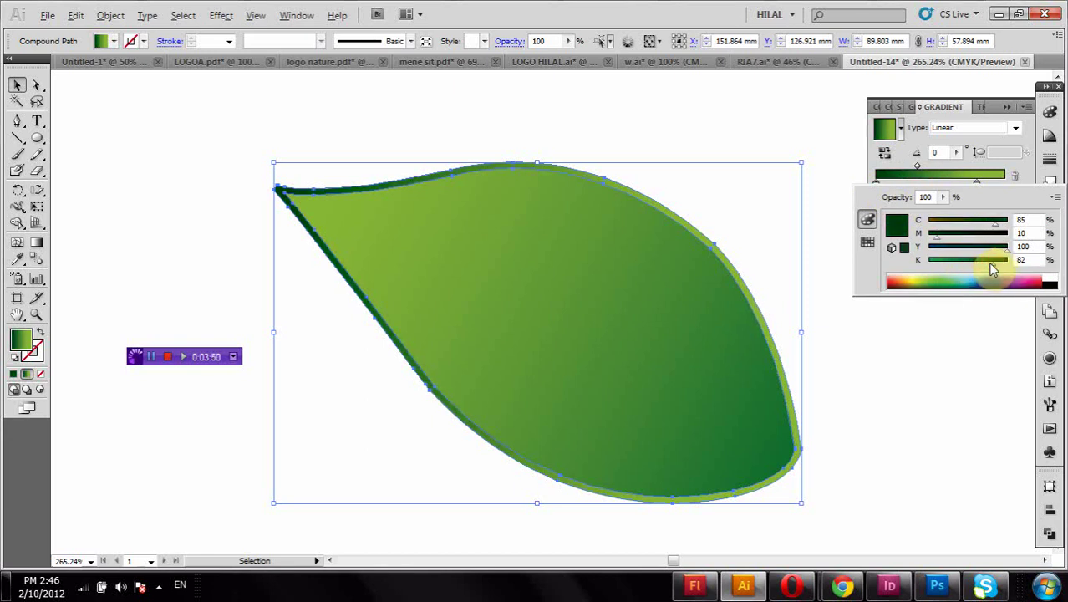
click(976, 184)
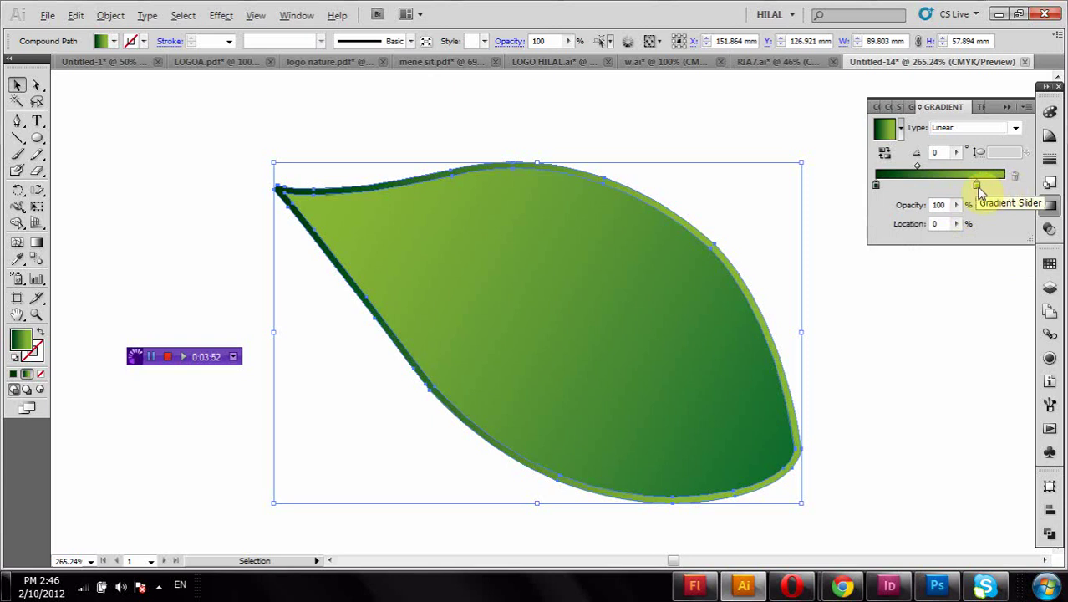
drag(977, 185, 1005, 185)
Make the ending stop a richer green and move the midpoint to about 33.9%
double_click(1006, 186)
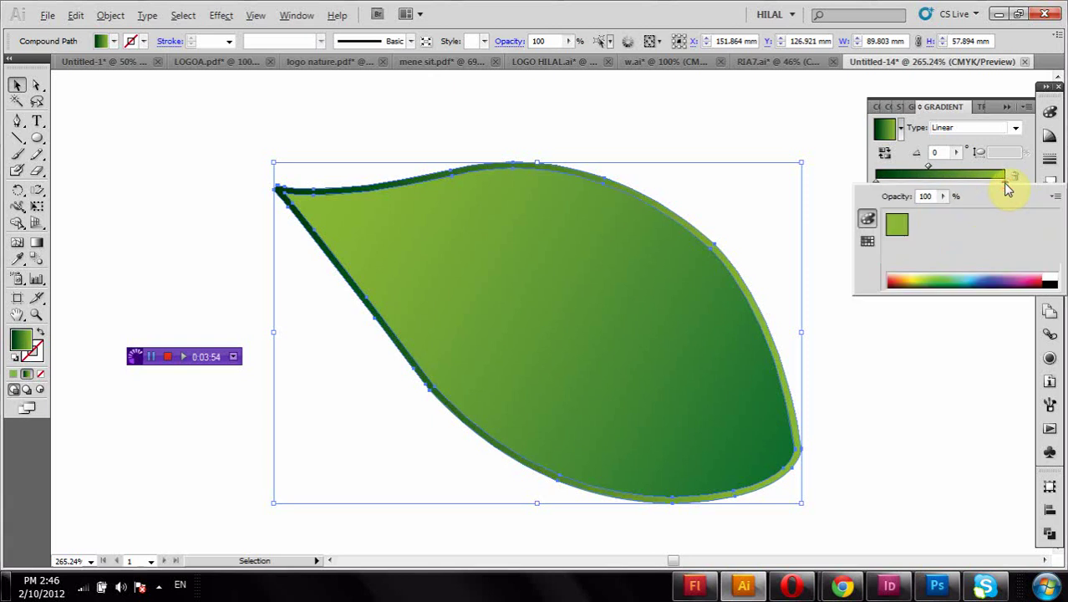
drag(978, 224, 986, 224)
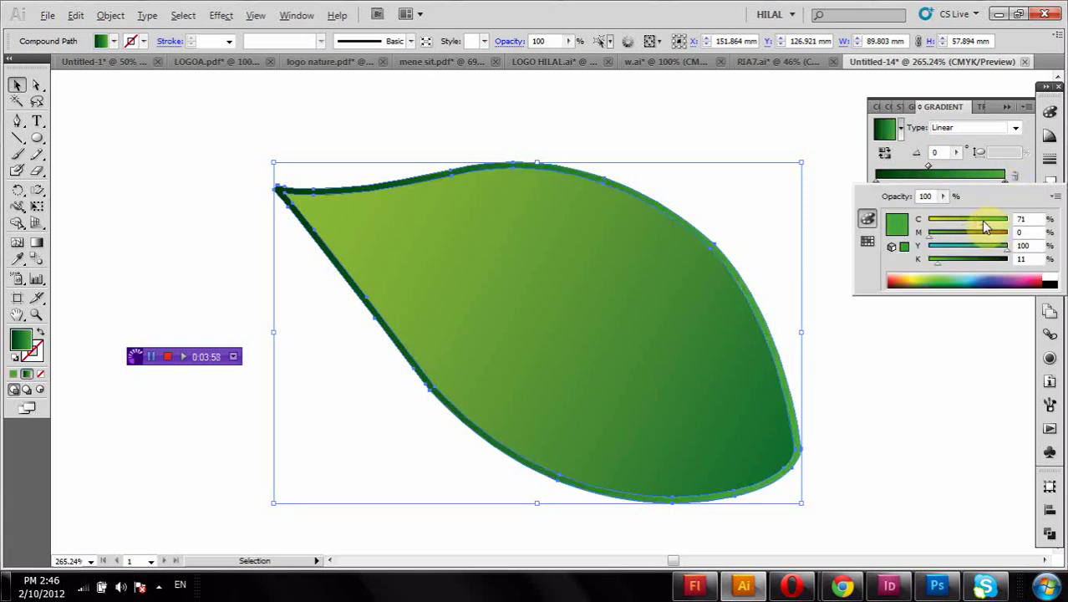
drag(983, 222, 987, 222)
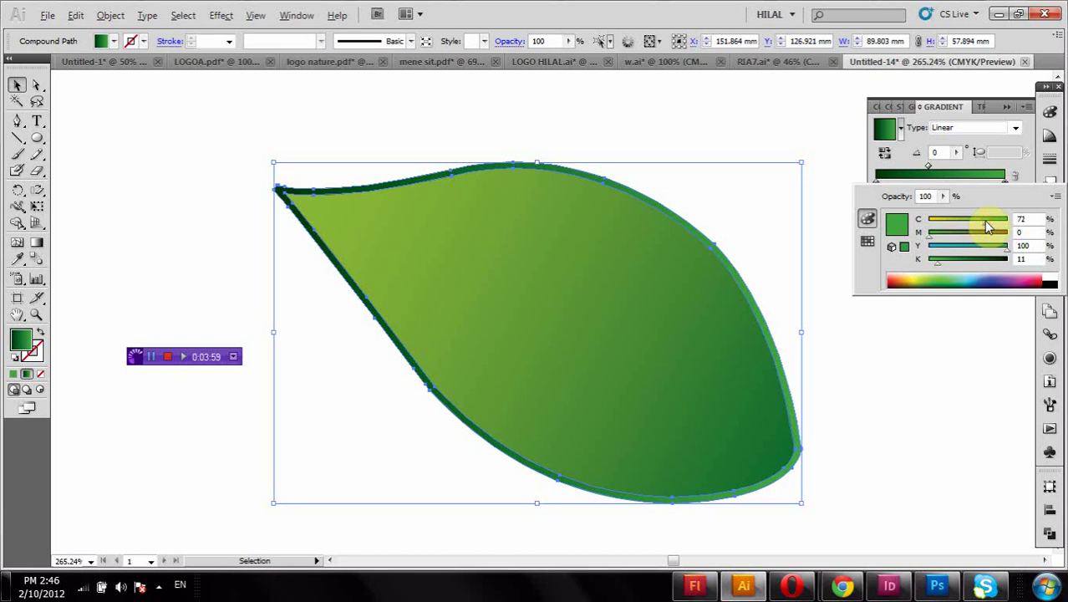
click(928, 165)
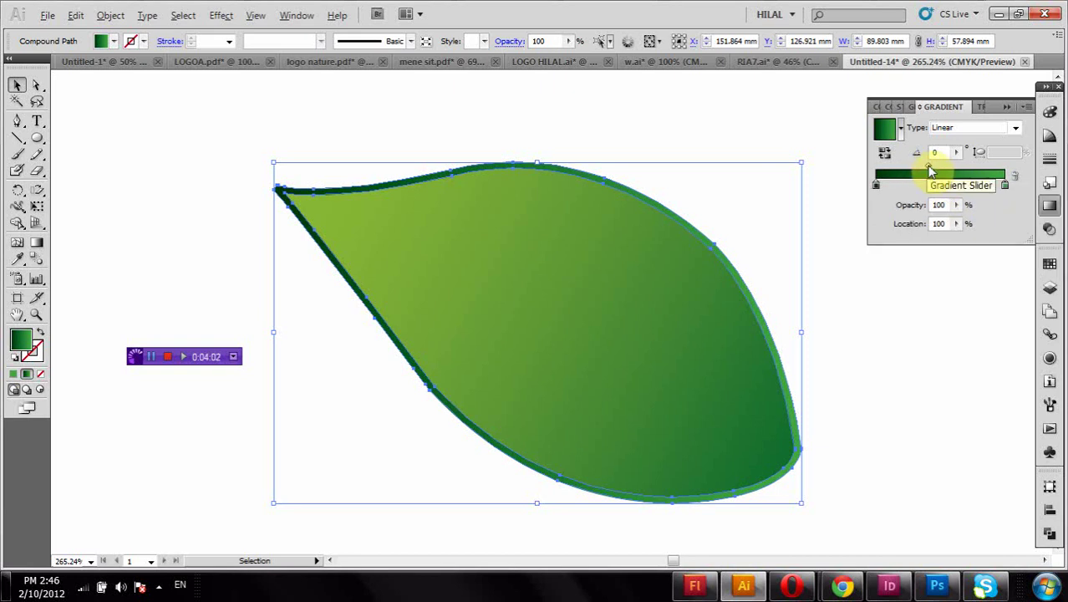
drag(930, 165, 918, 164)
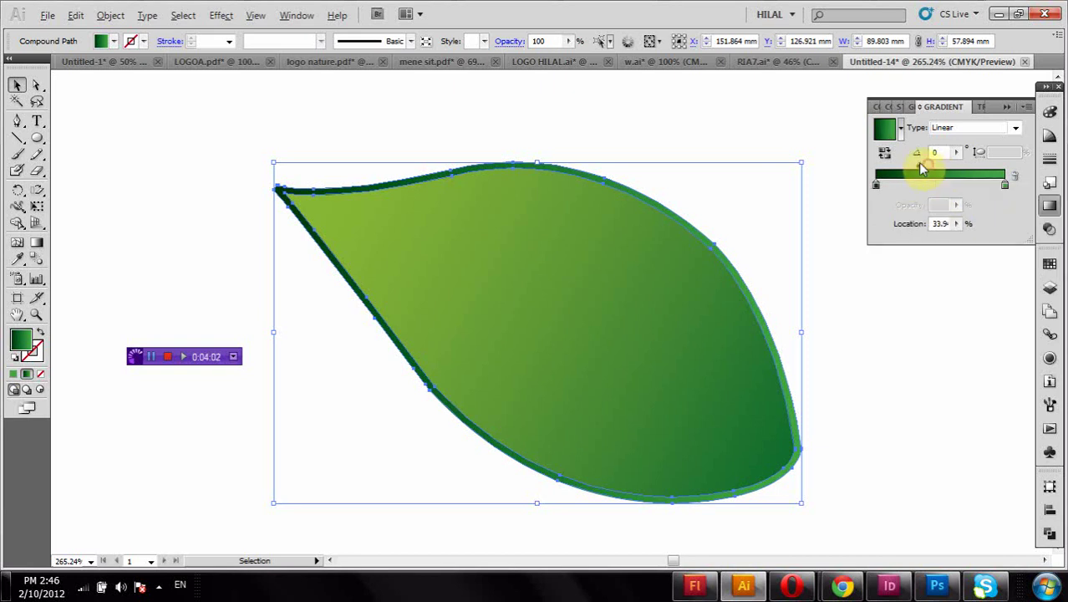
click(36, 245)
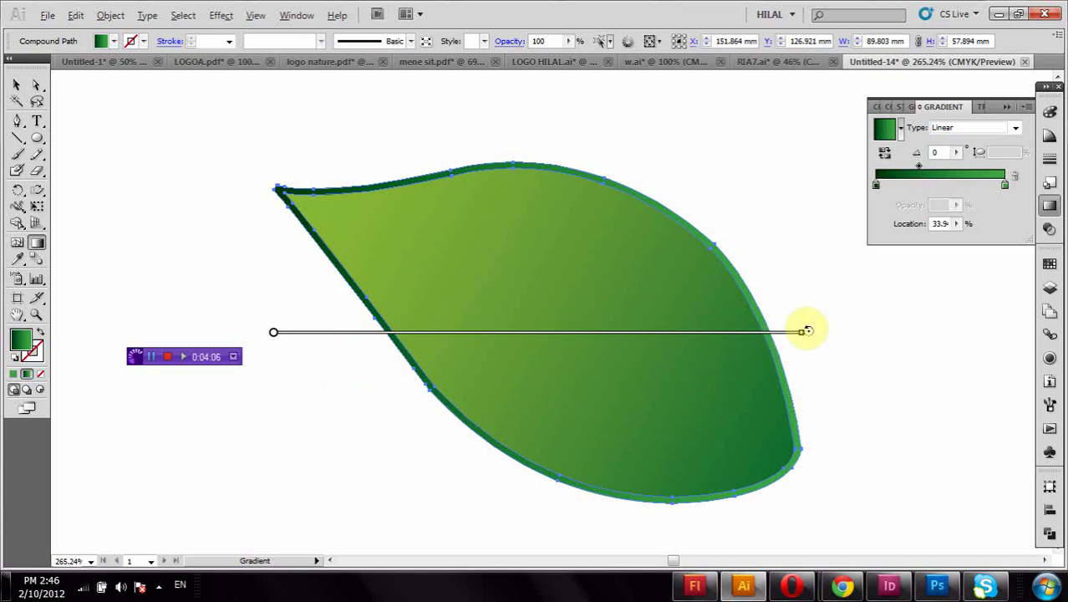
Angle the outline gradient diagonally at about 34°, darker along the upper-left edge
drag(804, 331, 739, 179)
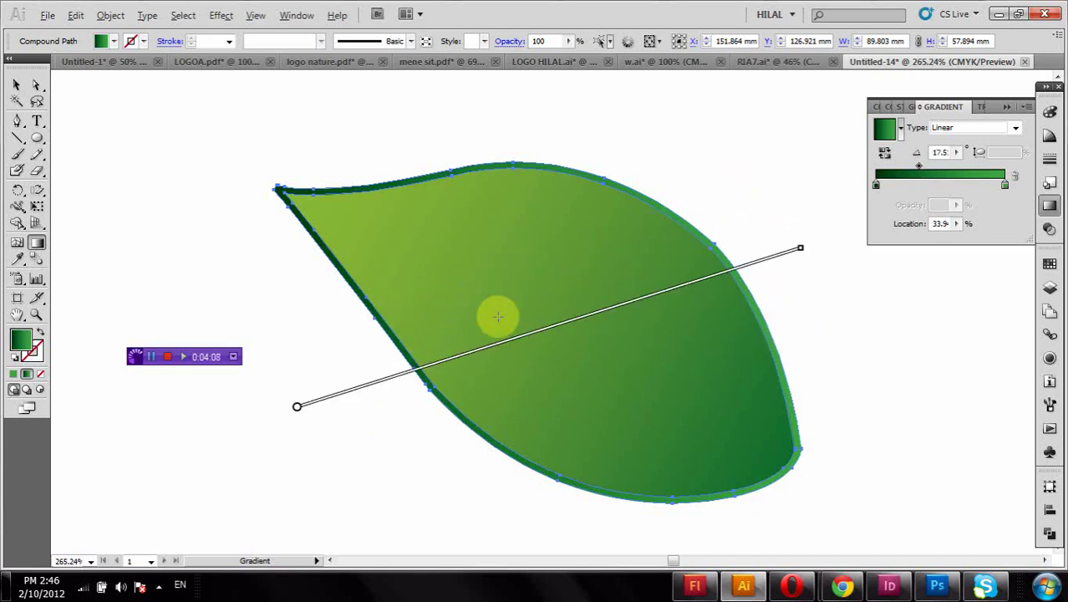
mouse_move(298, 405)
mouse_down()
mouse_move(331, 448)
mouse_move(317, 400)
mouse_up()
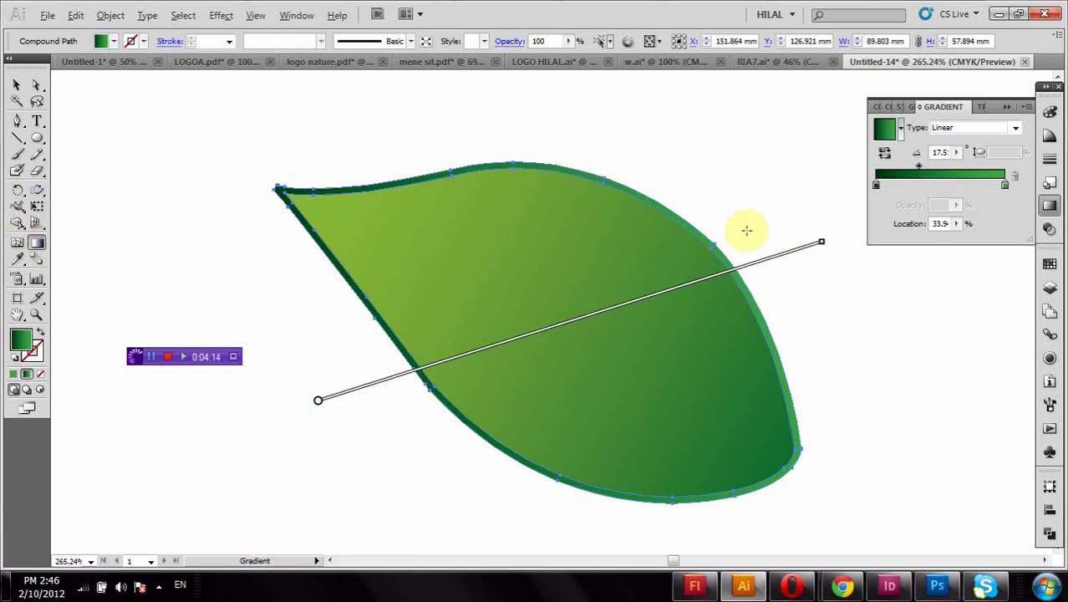
drag(828, 240, 717, 120)
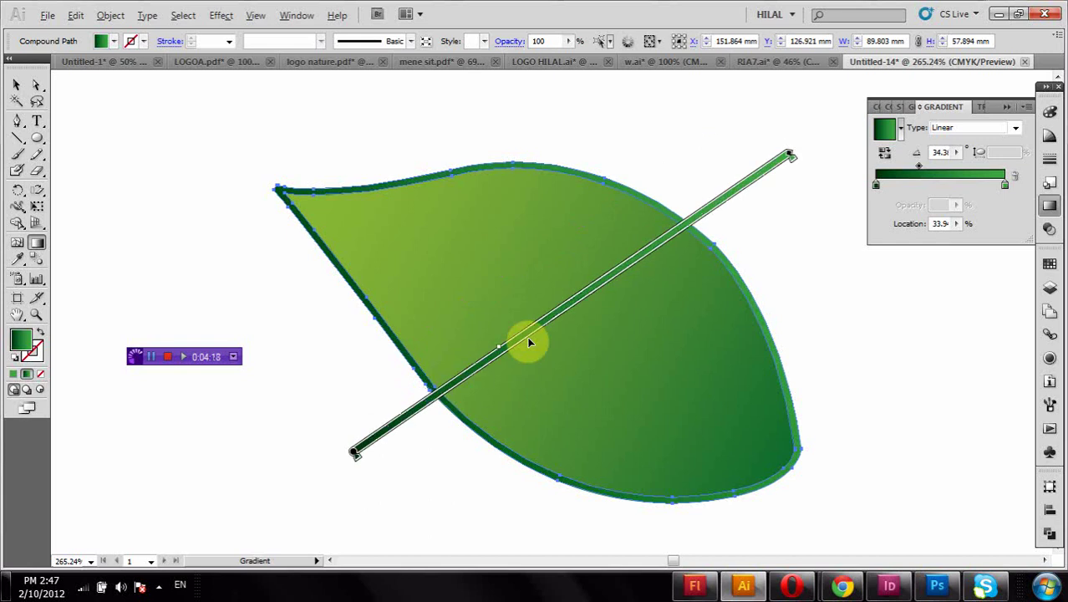
click(884, 154)
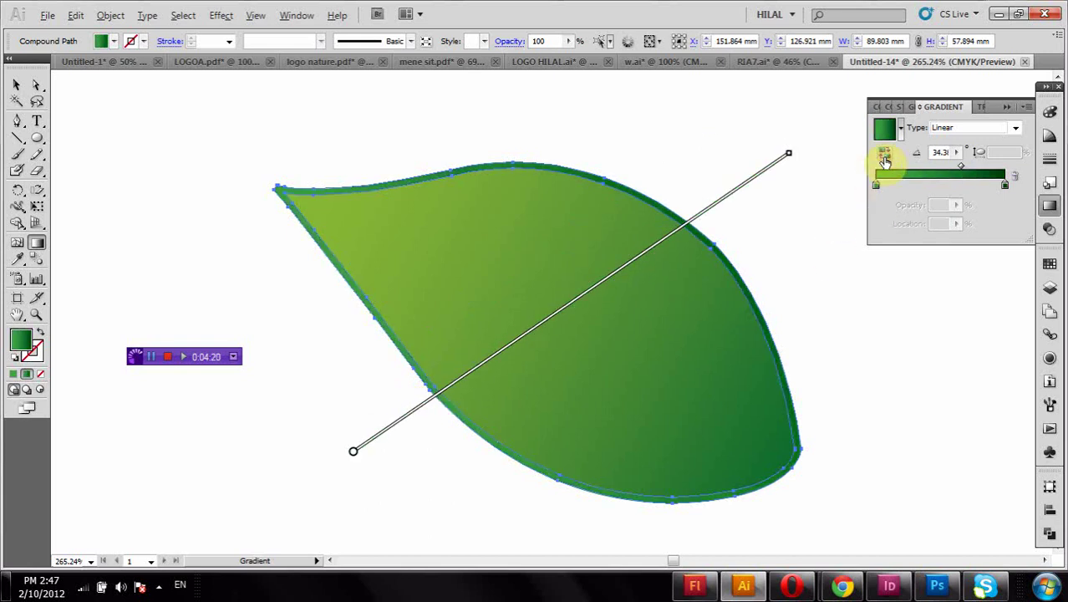
click(884, 157)
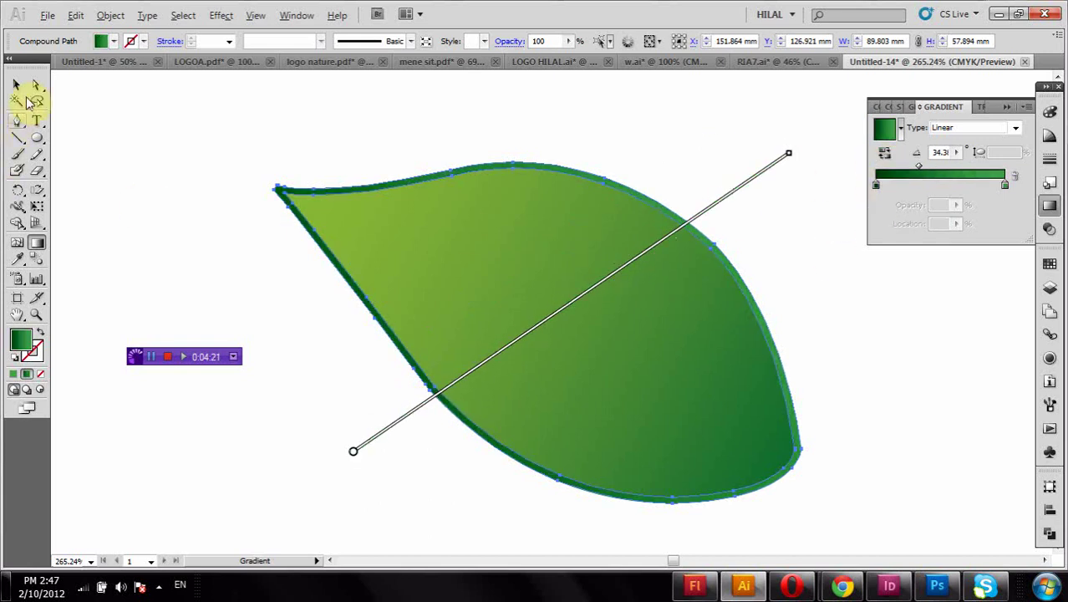
Deselect and reselect the leaf to review the finished gradients
click(18, 87)
click(150, 154)
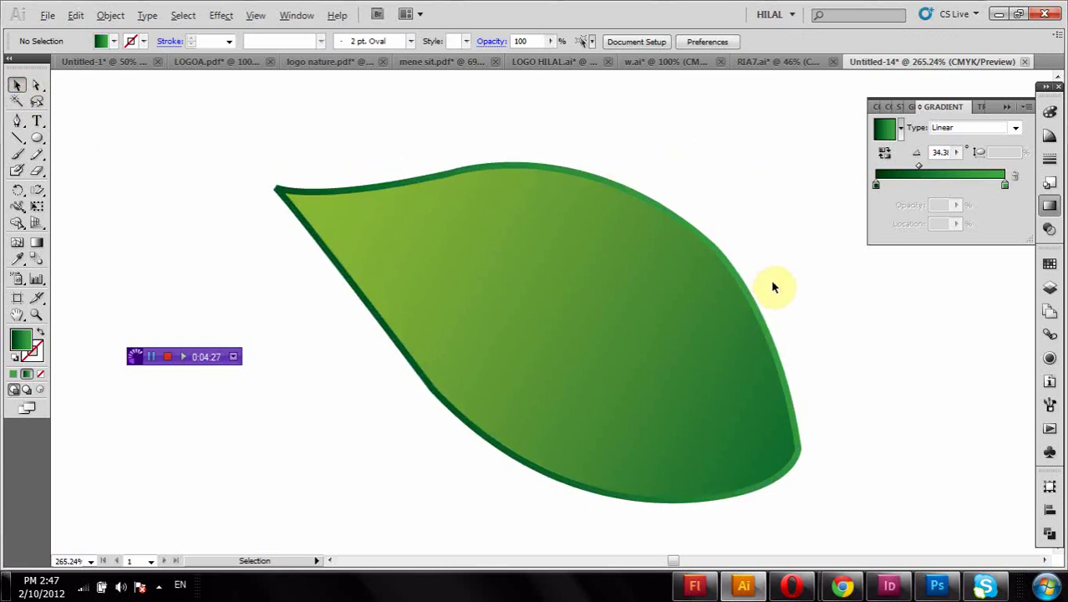
click(607, 325)
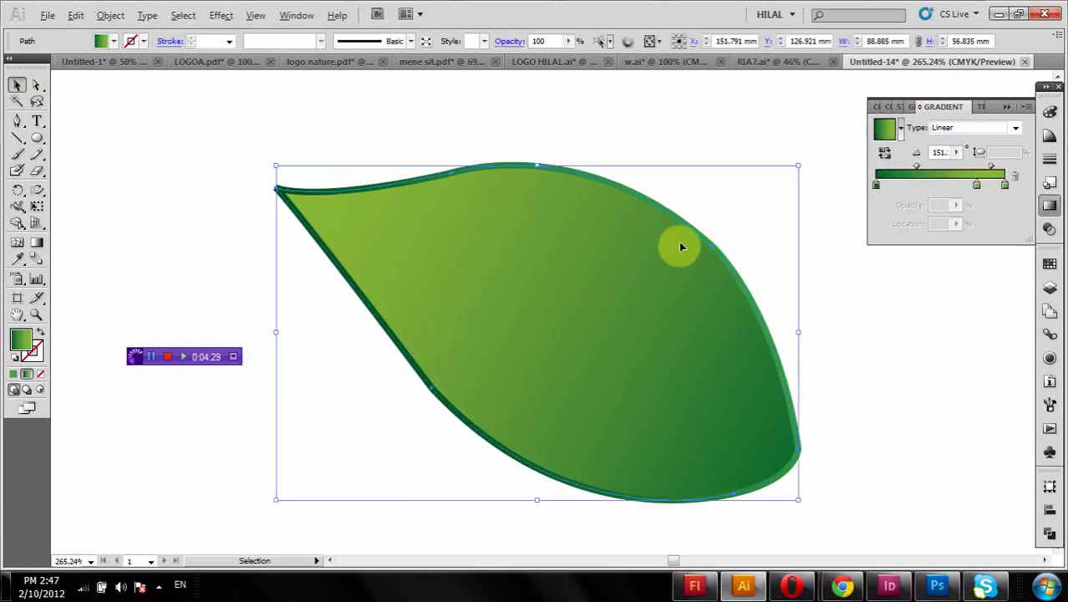
click(702, 151)
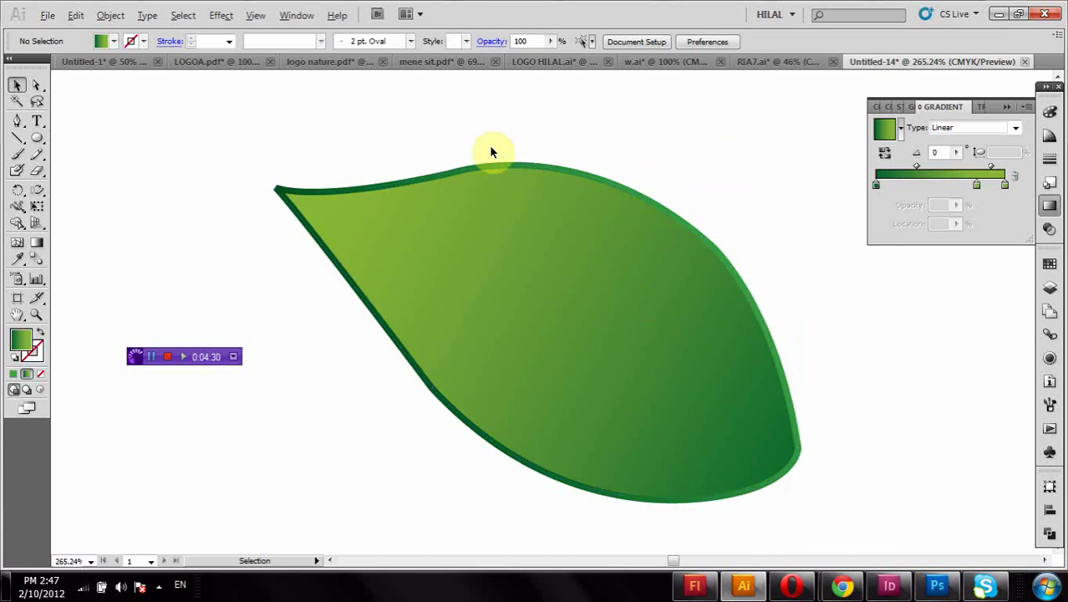
Draw a Pen path from the leaf's lower-right tip to its upper-left tip, then select it
click(17, 138)
click(17, 120)
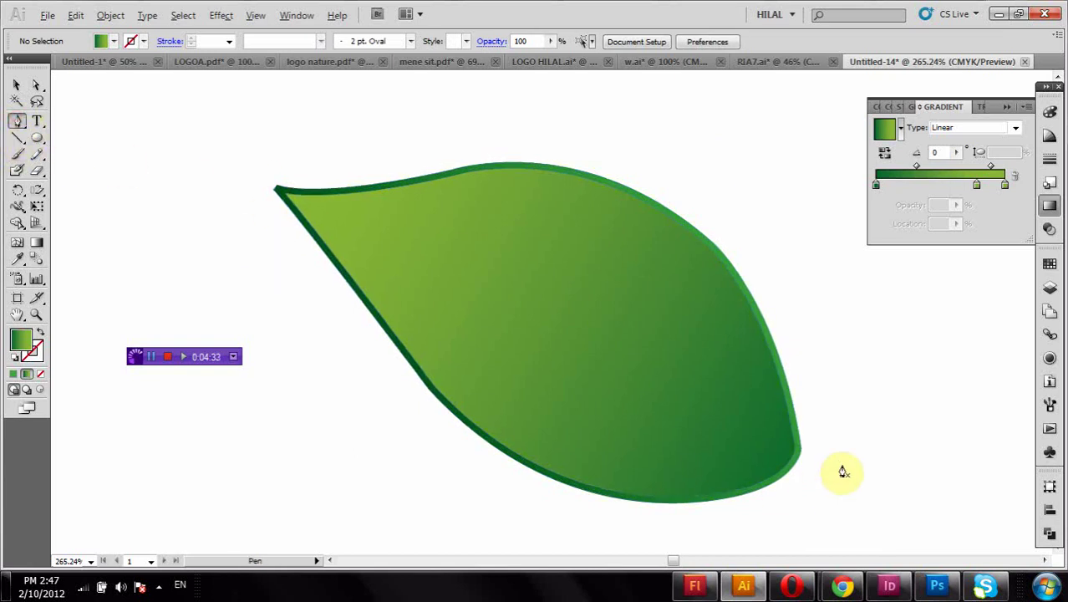
drag(789, 450, 354, 266)
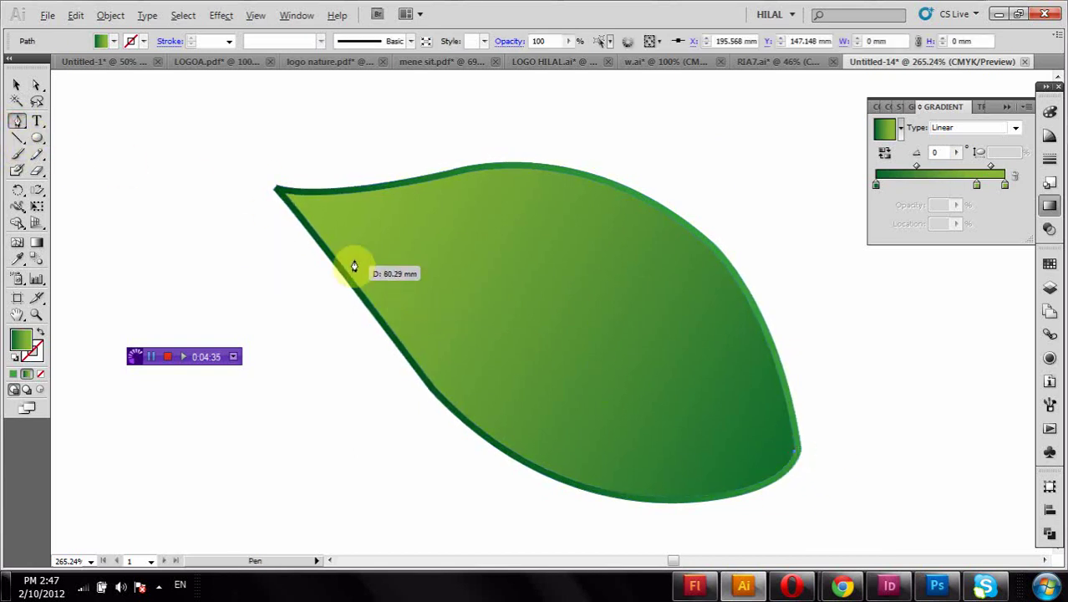
mouse_move(283, 195)
mouse_down()
mouse_move(219, 196)
mouse_move(191, 172)
mouse_up()
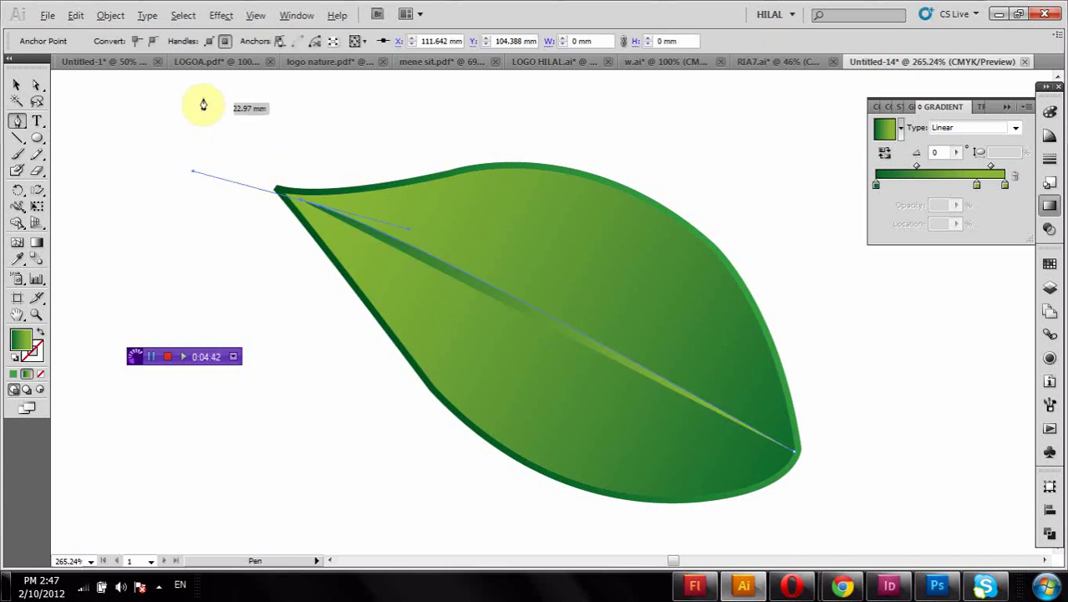
click(12, 86)
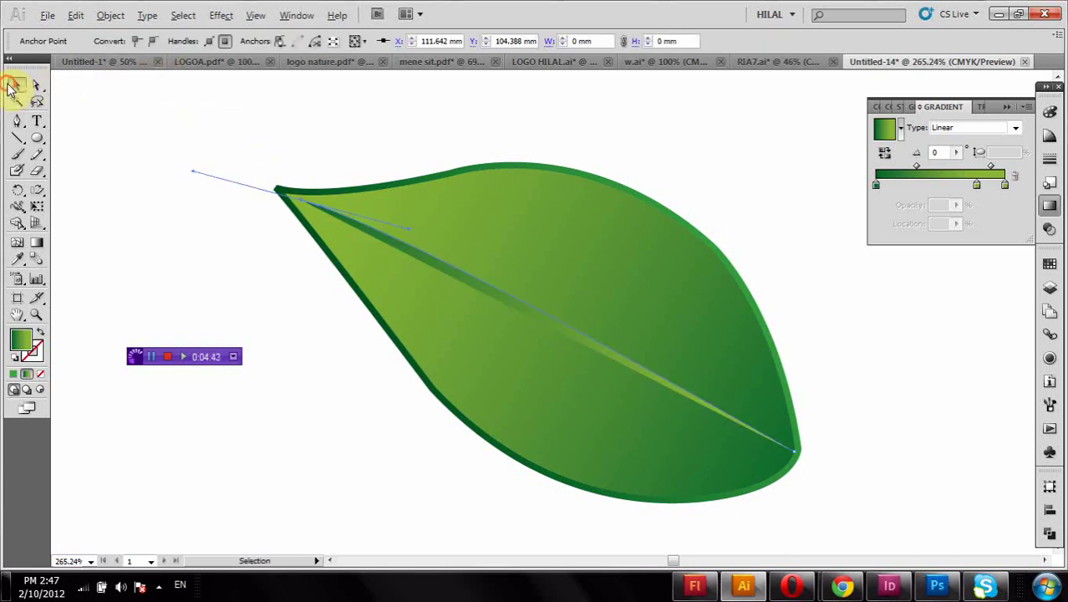
click(388, 237)
Give the vein a white 2 pt stroke and no fill
click(131, 44)
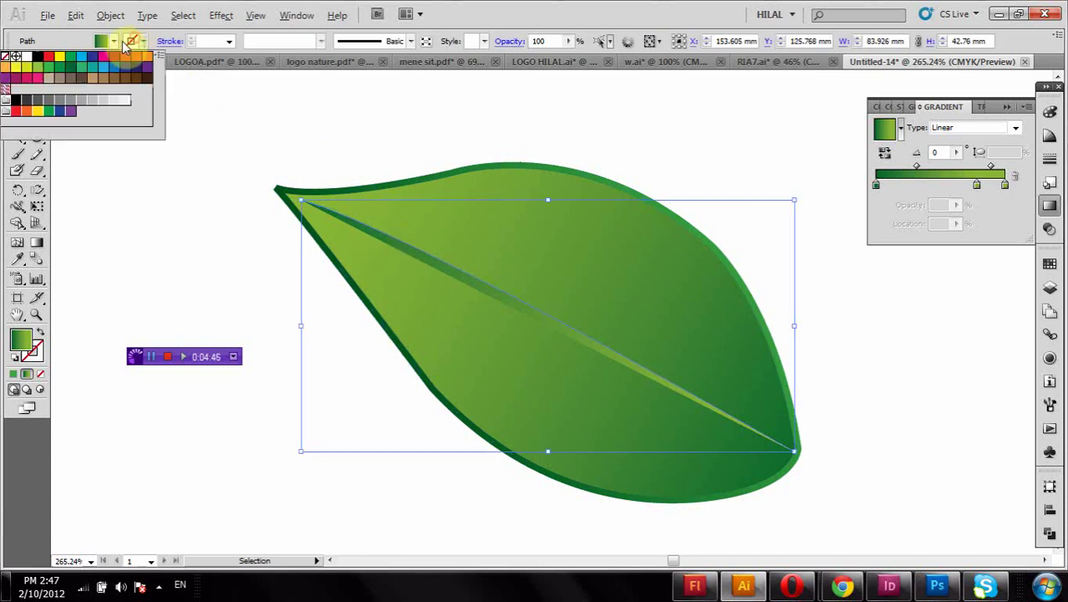
click(28, 58)
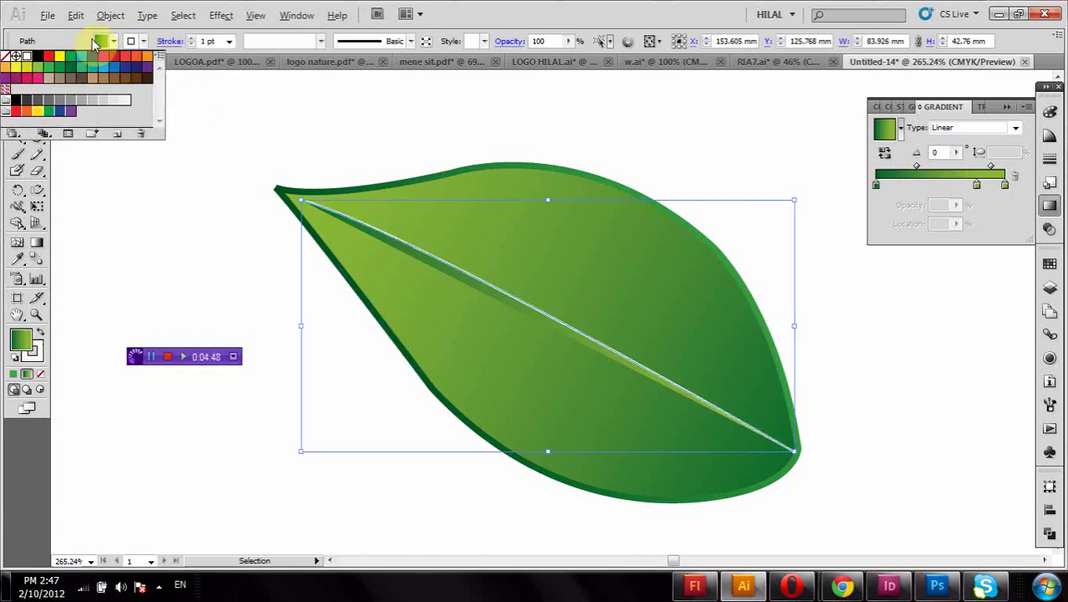
click(111, 41)
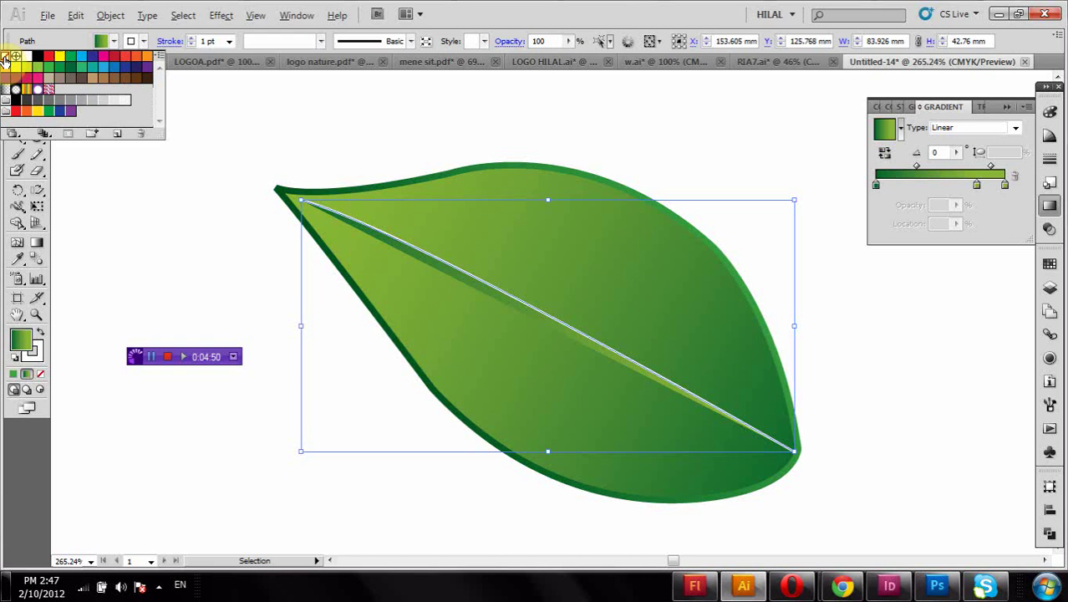
click(7, 57)
click(195, 43)
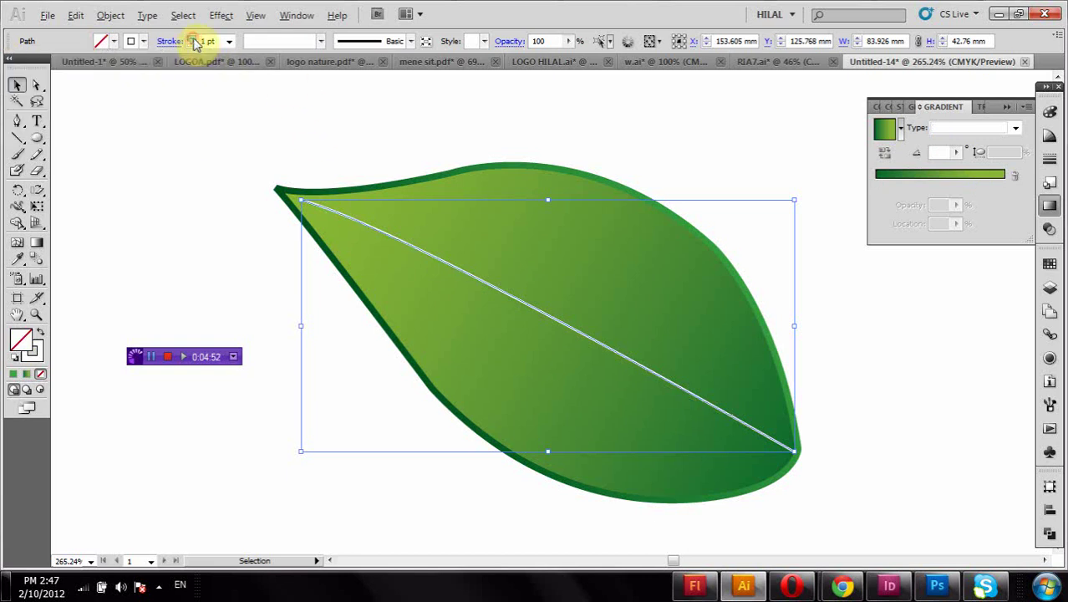
click(193, 39)
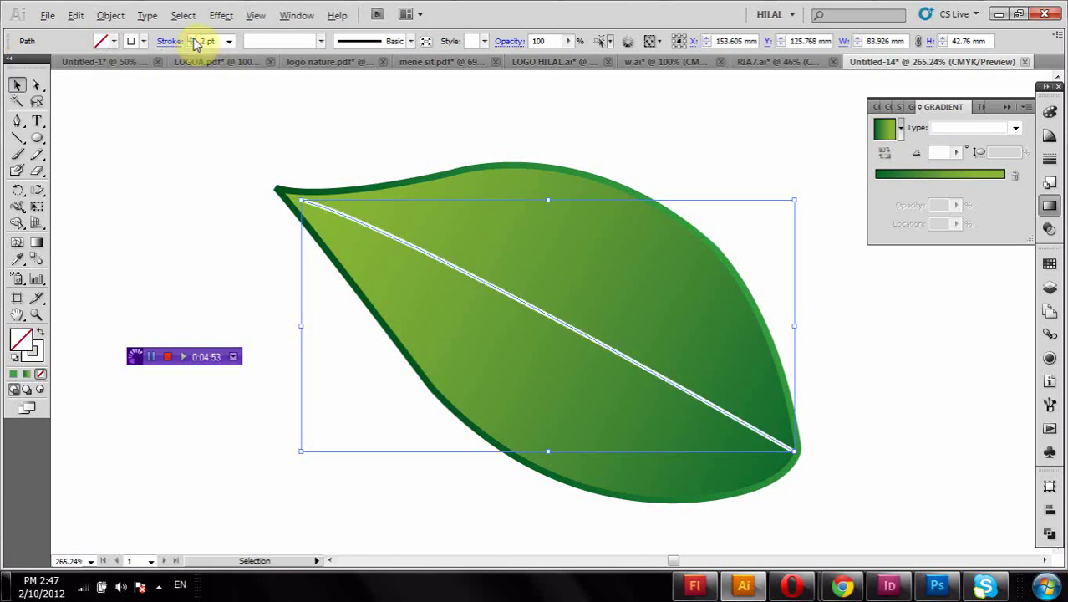
Expand the vein's stroke into a filled shape with Object > Expand
click(110, 15)
click(139, 183)
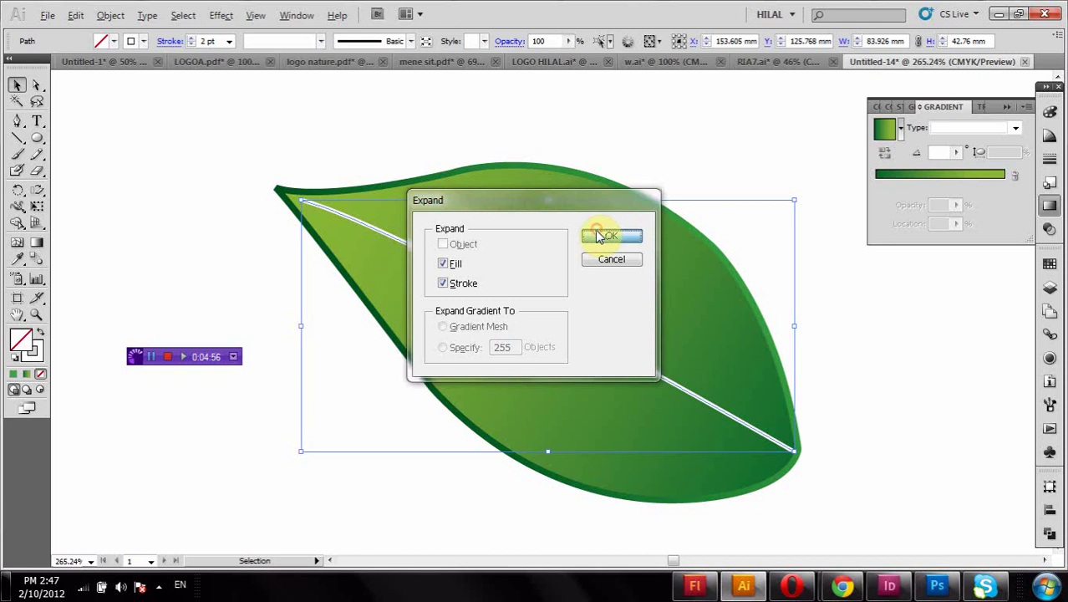
click(597, 235)
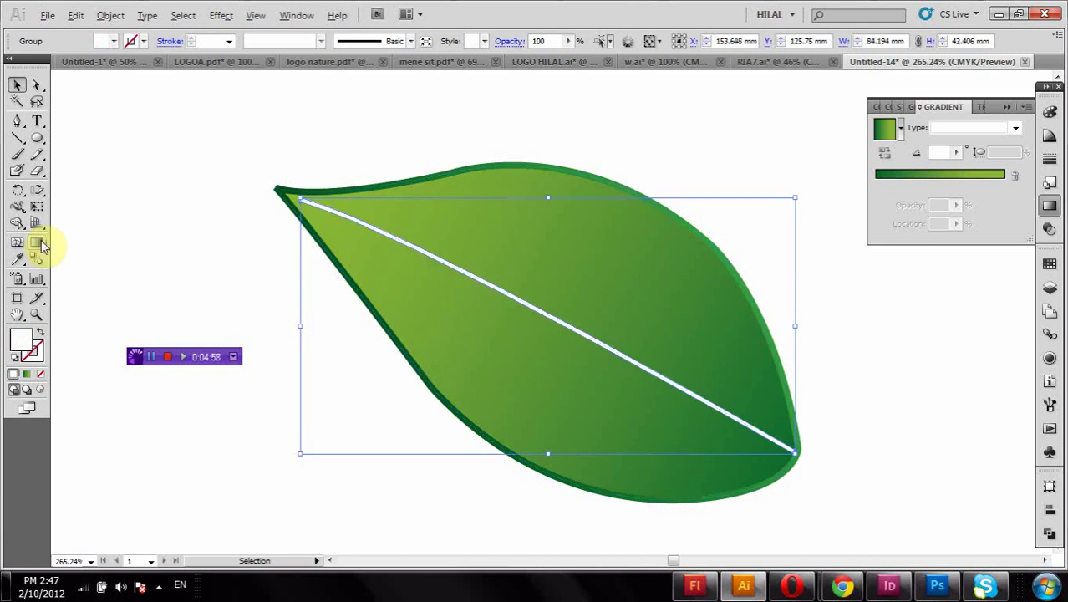
Apply the Fade to Black gradient to the vein and make both stops white
click(900, 128)
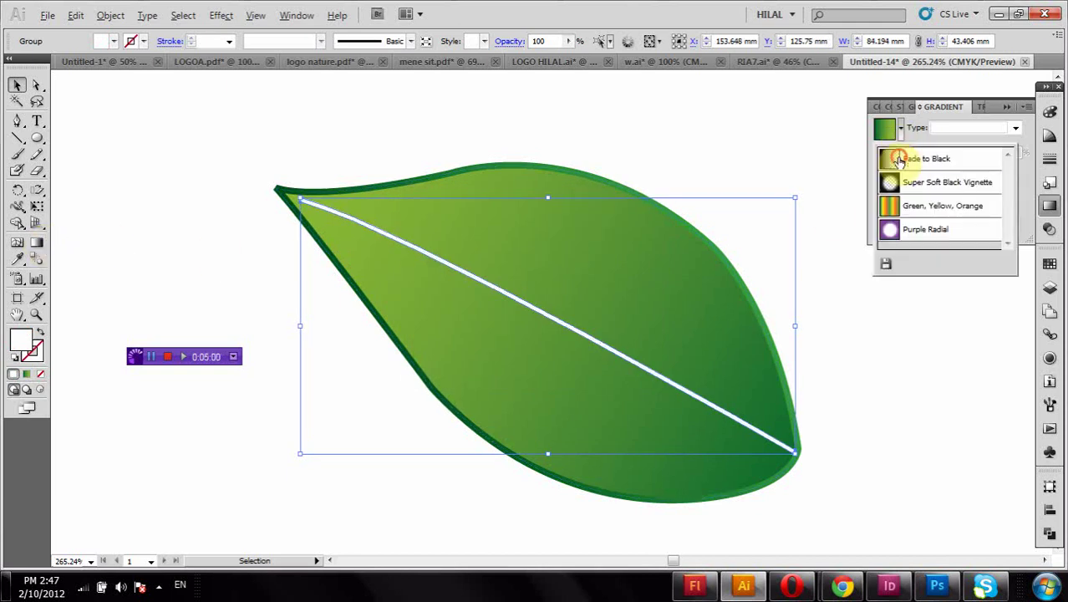
click(898, 159)
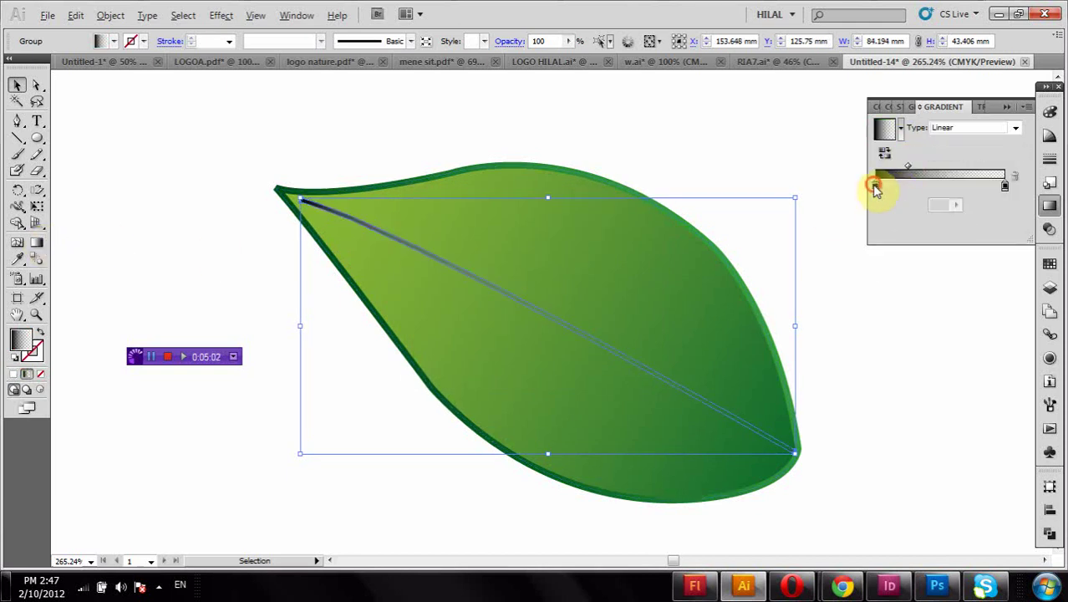
double_click(876, 185)
click(867, 243)
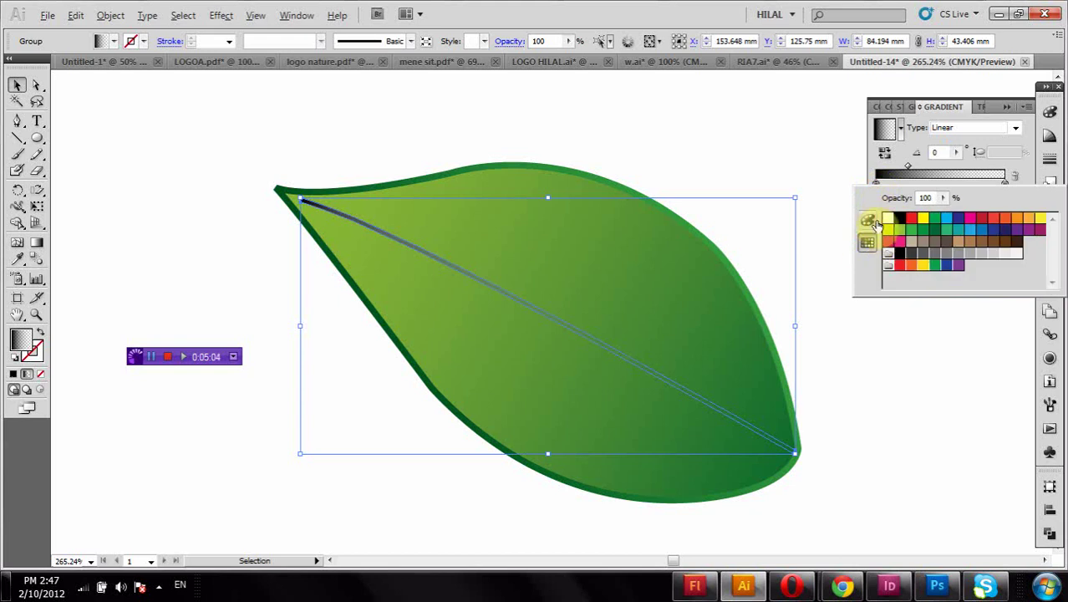
click(886, 220)
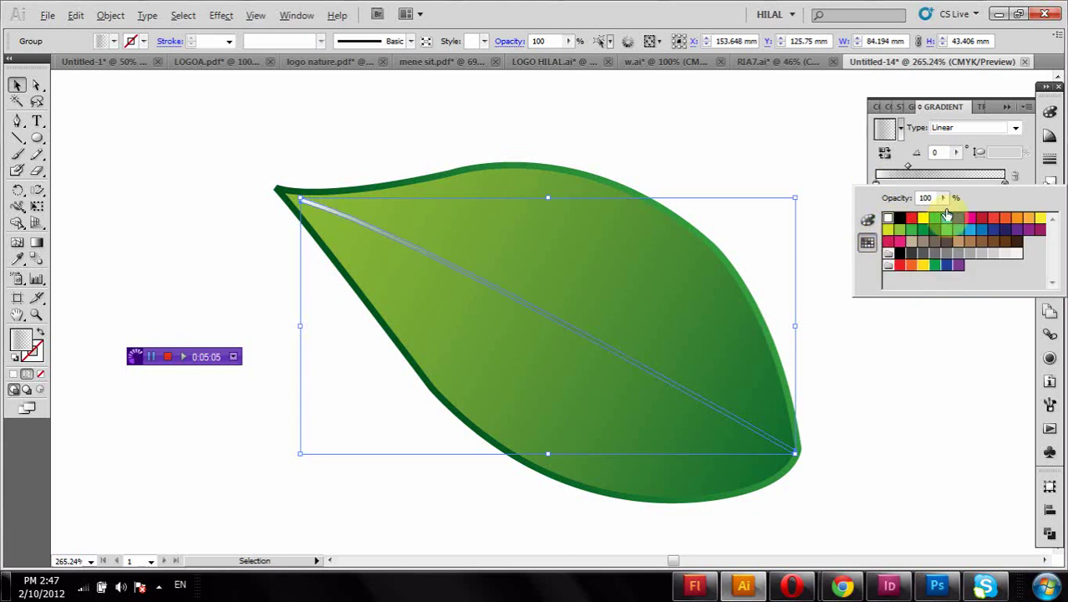
click(1004, 182)
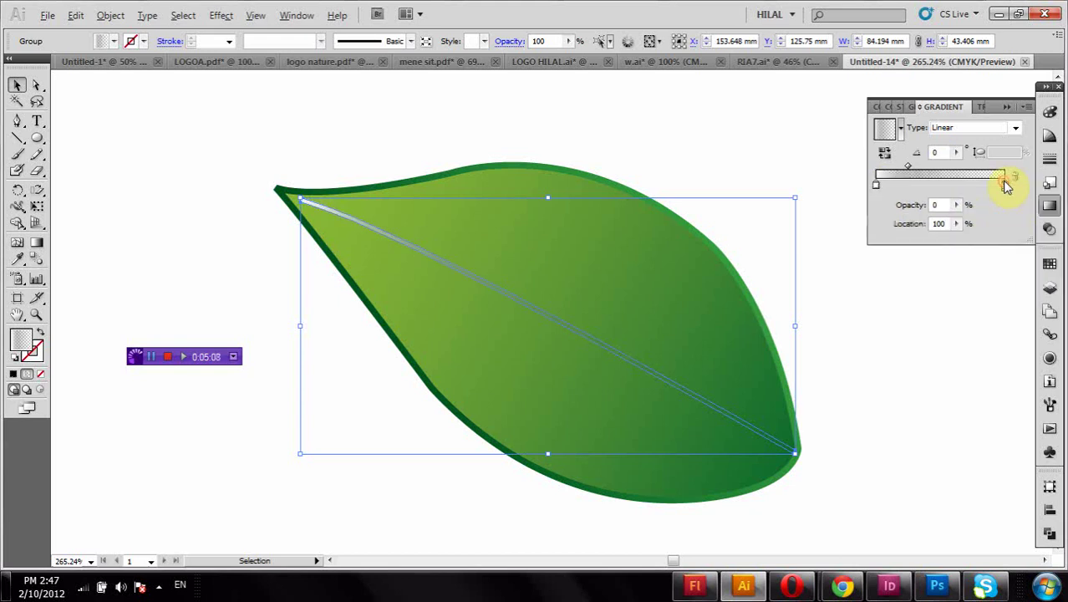
double_click(1006, 183)
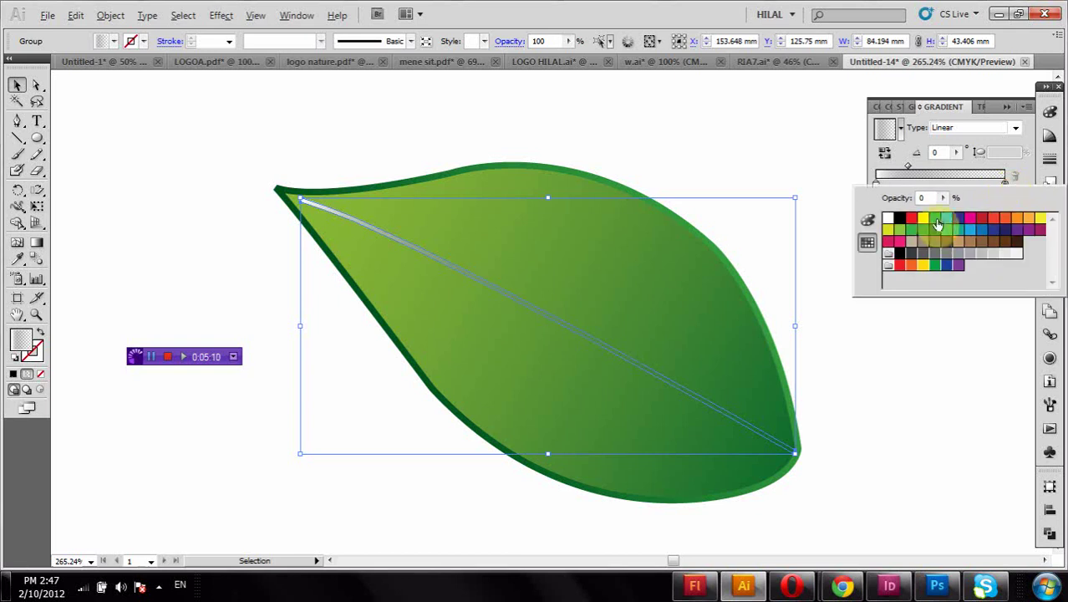
click(890, 220)
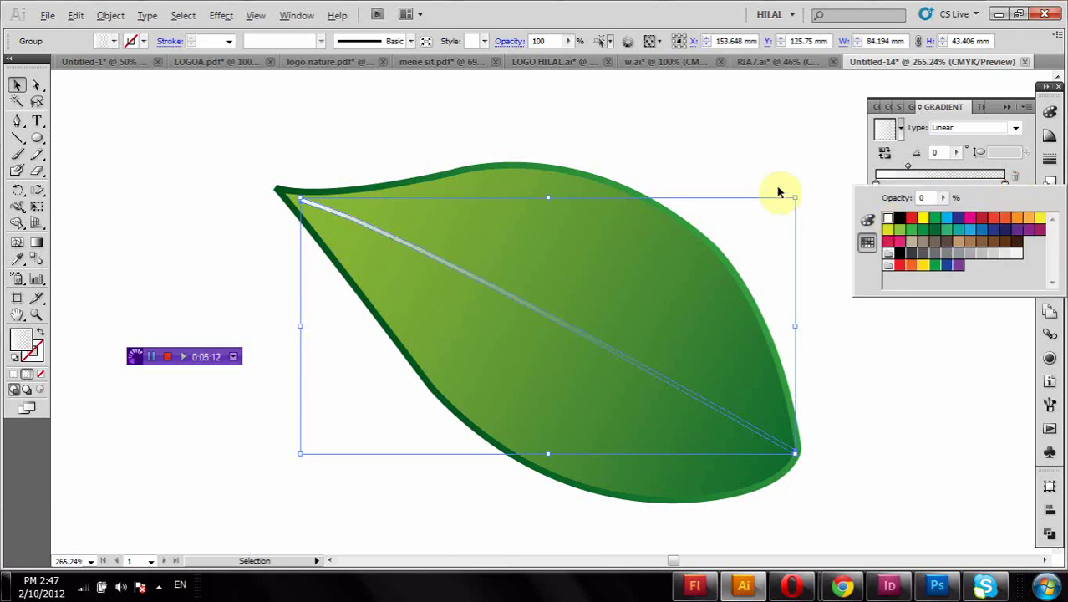
Reverse the vein's gradient and move the transparent stop to about 23.6%
click(772, 160)
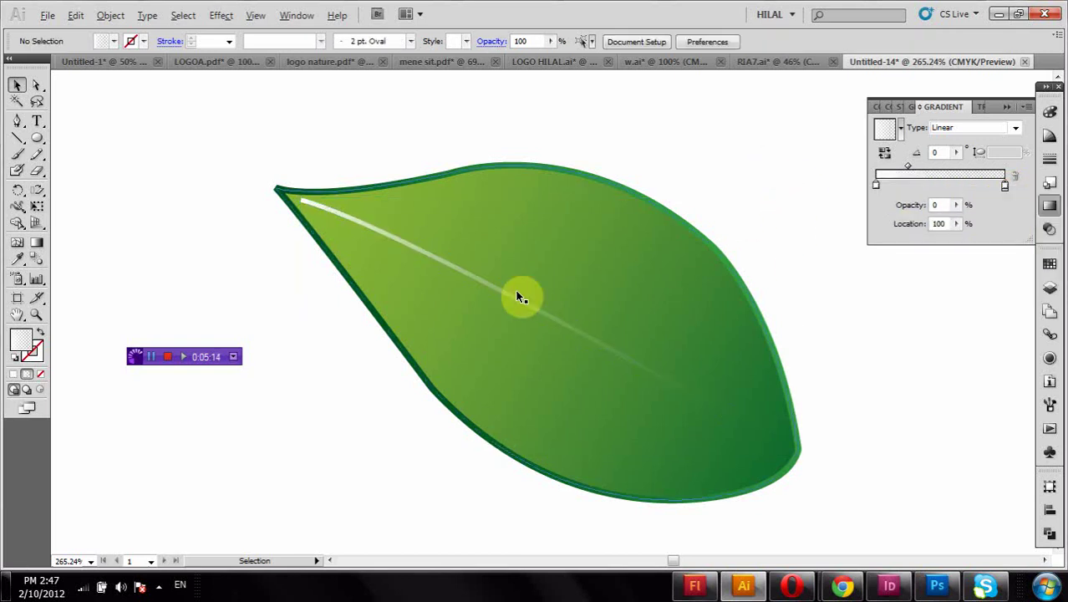
click(445, 266)
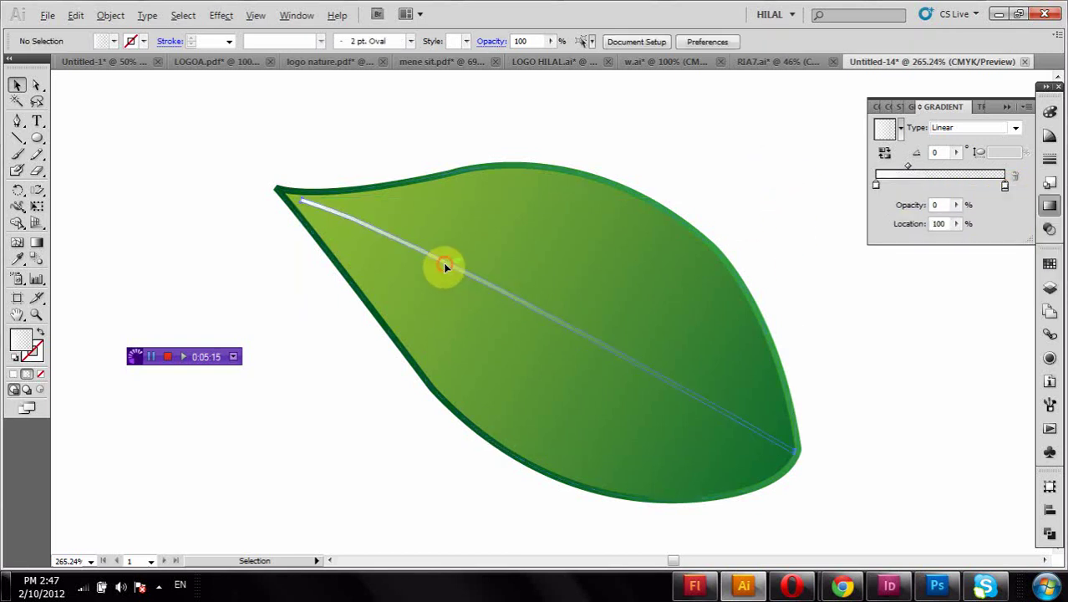
click(885, 154)
click(751, 105)
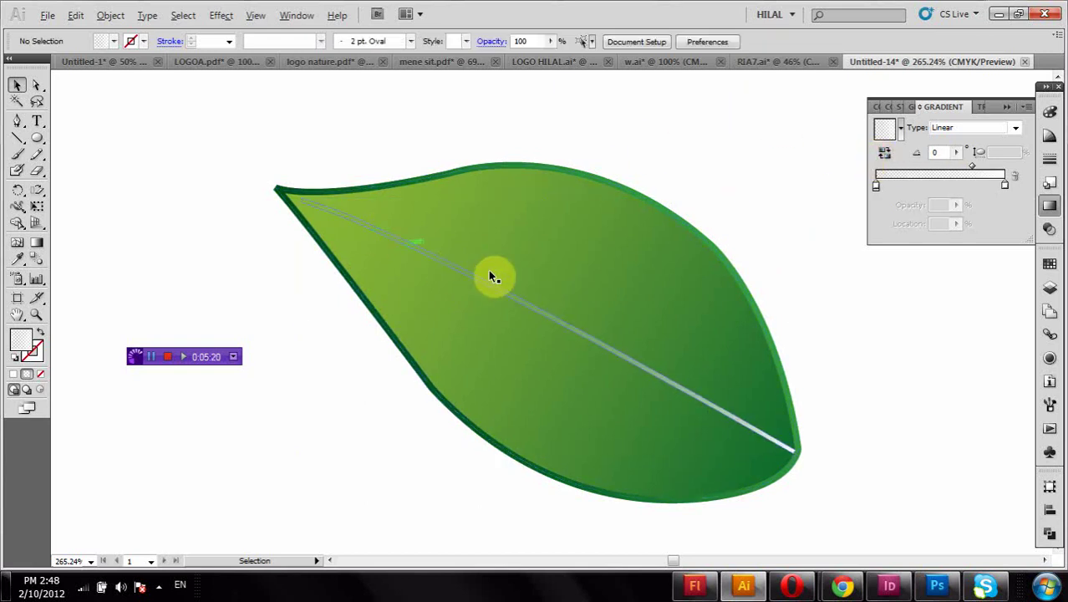
click(466, 271)
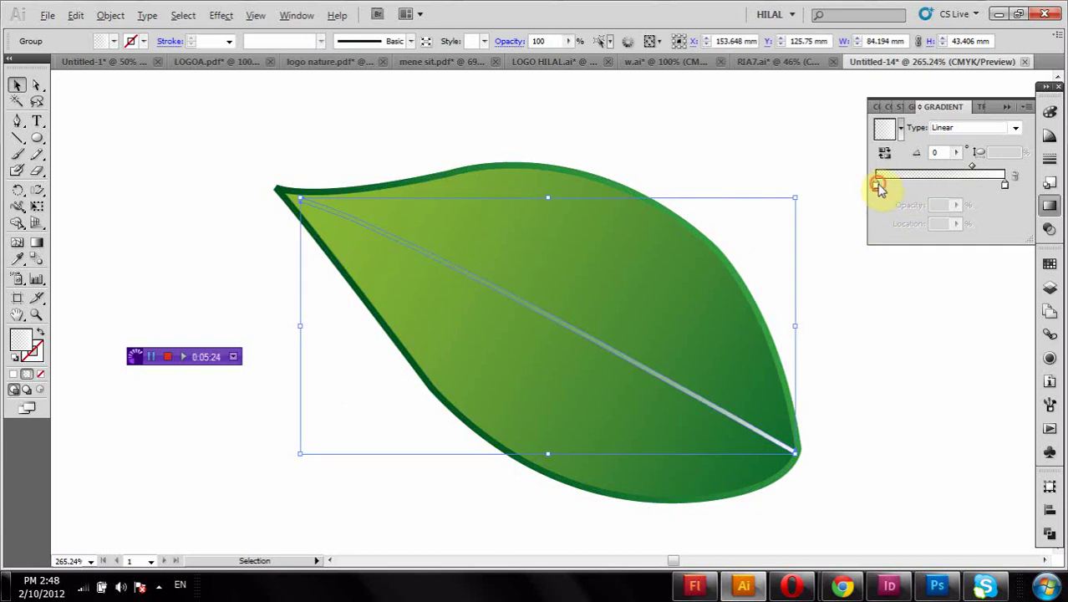
drag(879, 187, 906, 185)
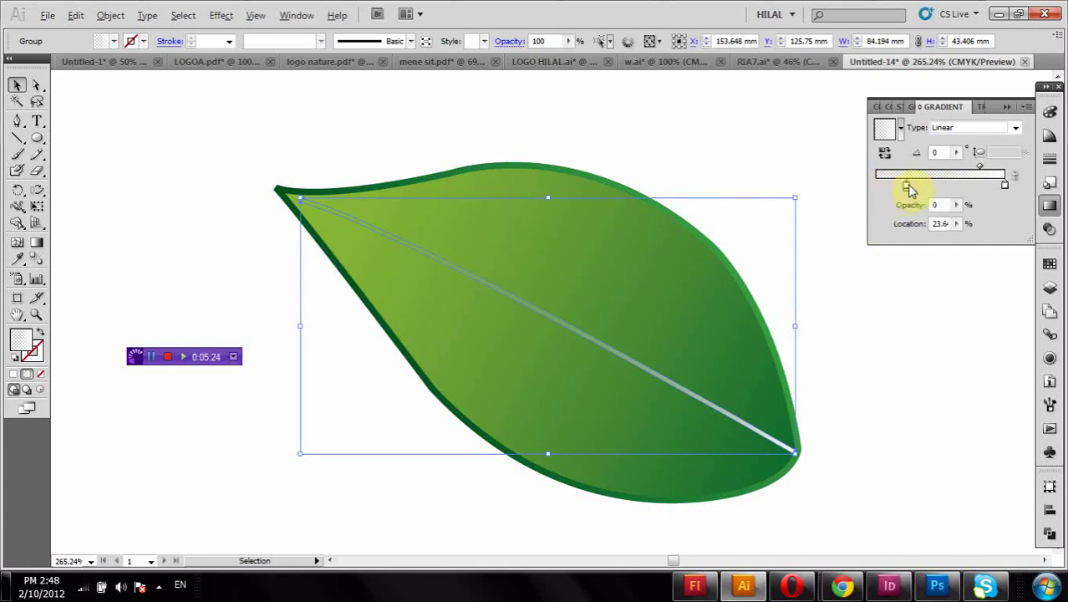
Shift the leaf gradient's middle stop left to about 52.7% and make it dark green
double_click(18, 315)
click(16, 87)
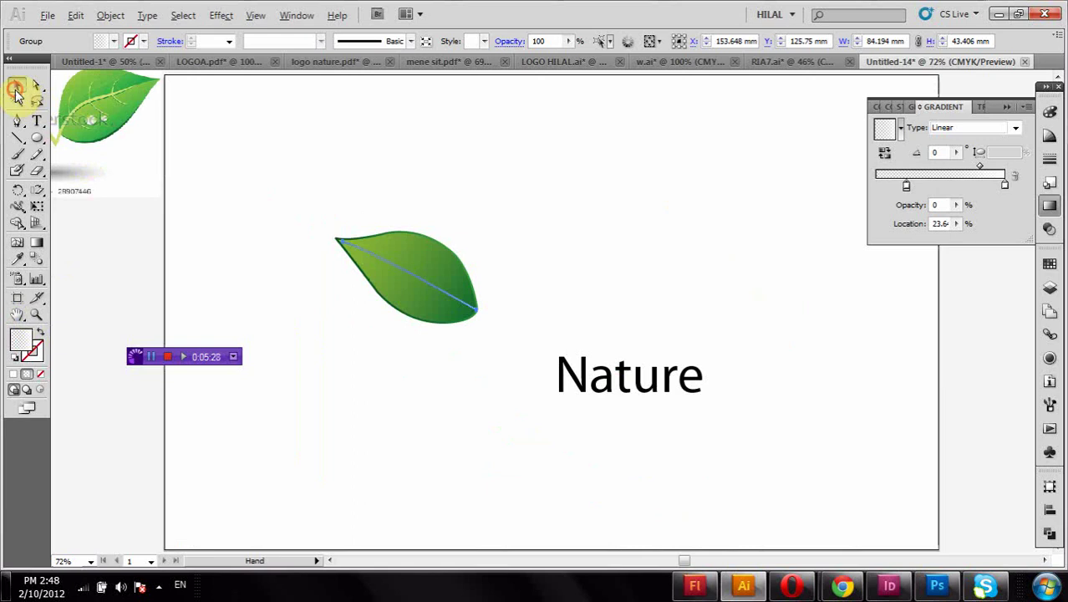
click(169, 232)
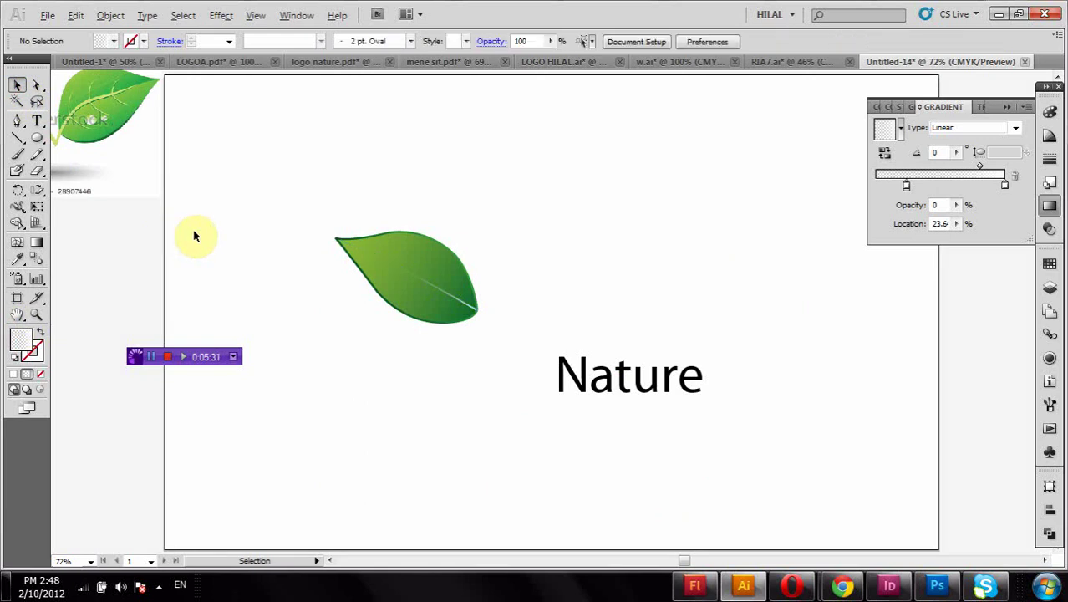
click(441, 269)
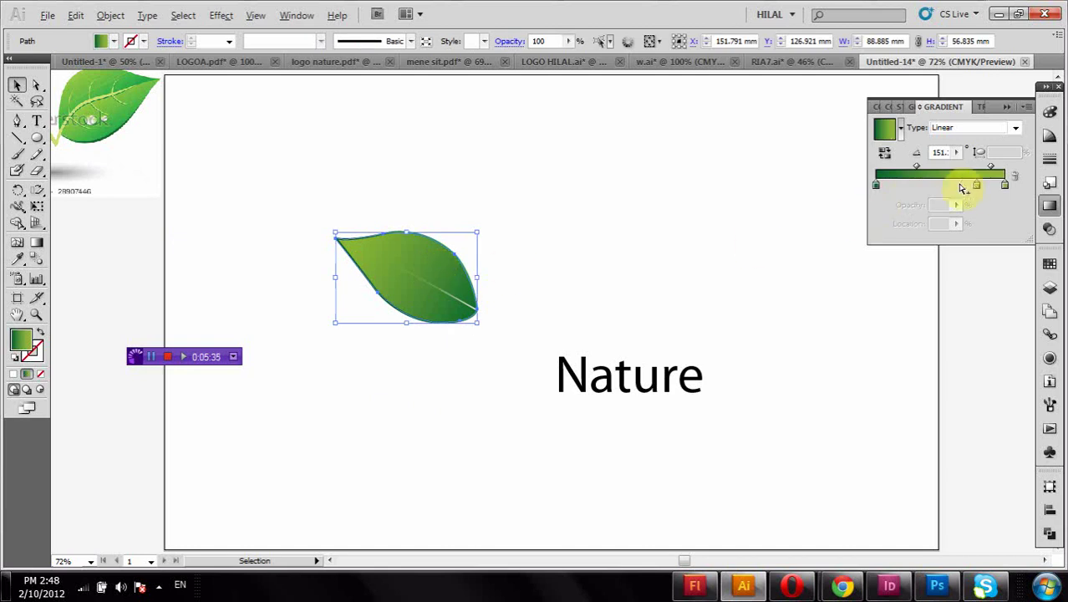
drag(978, 185, 941, 189)
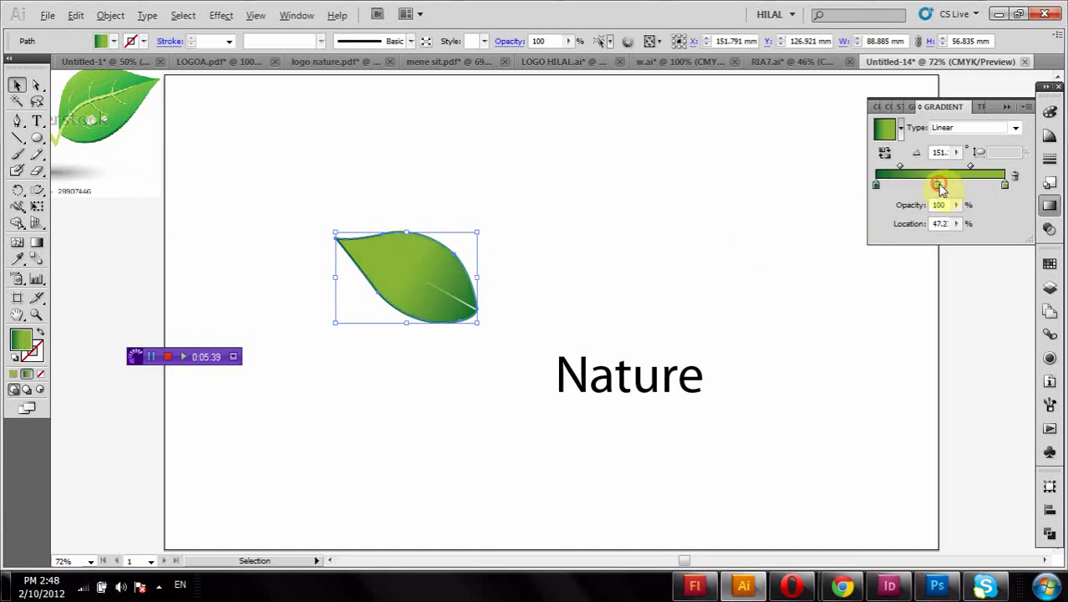
double_click(944, 184)
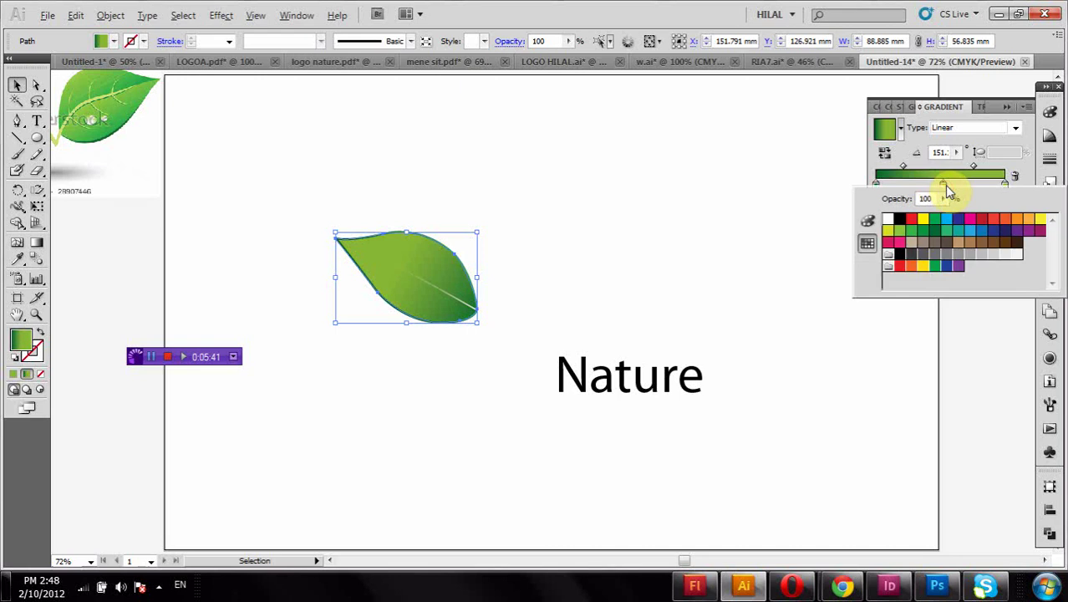
click(924, 232)
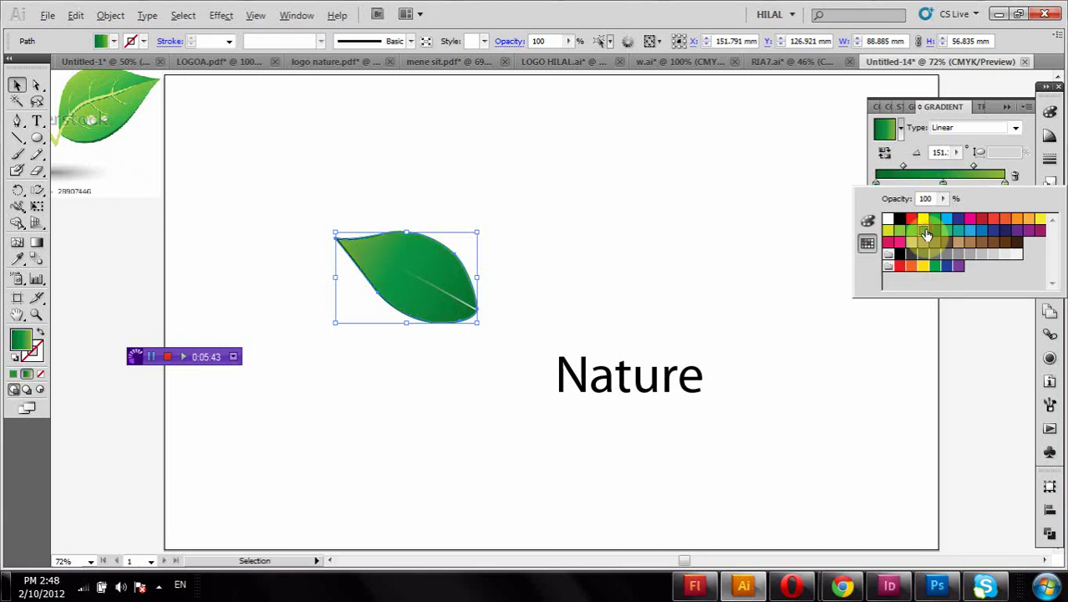
click(931, 237)
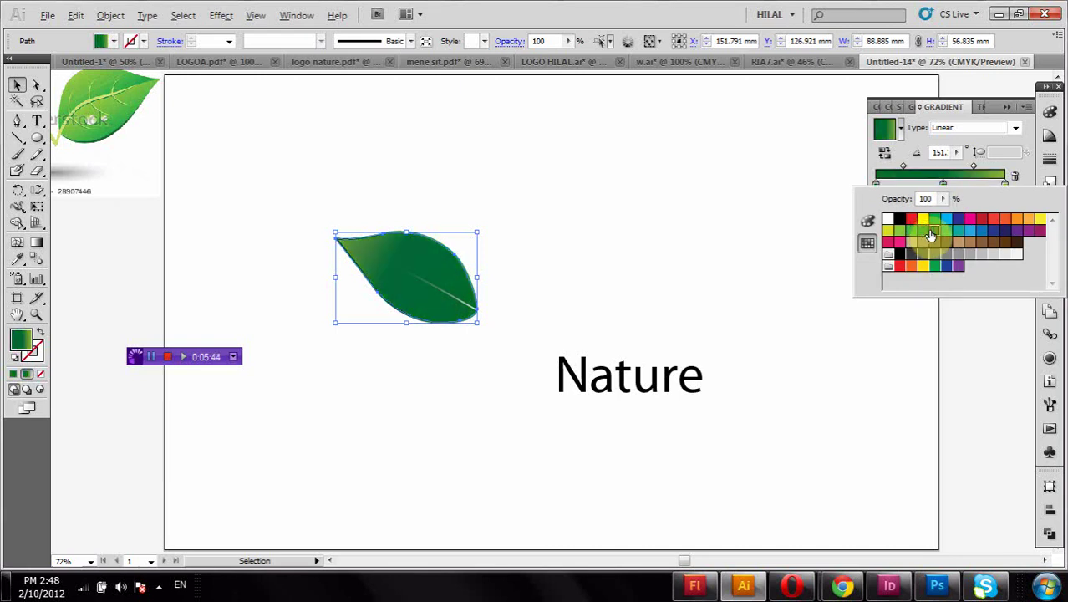
Rotate the leaf gradient to roughly 56° so the lighter area moves right
click(957, 159)
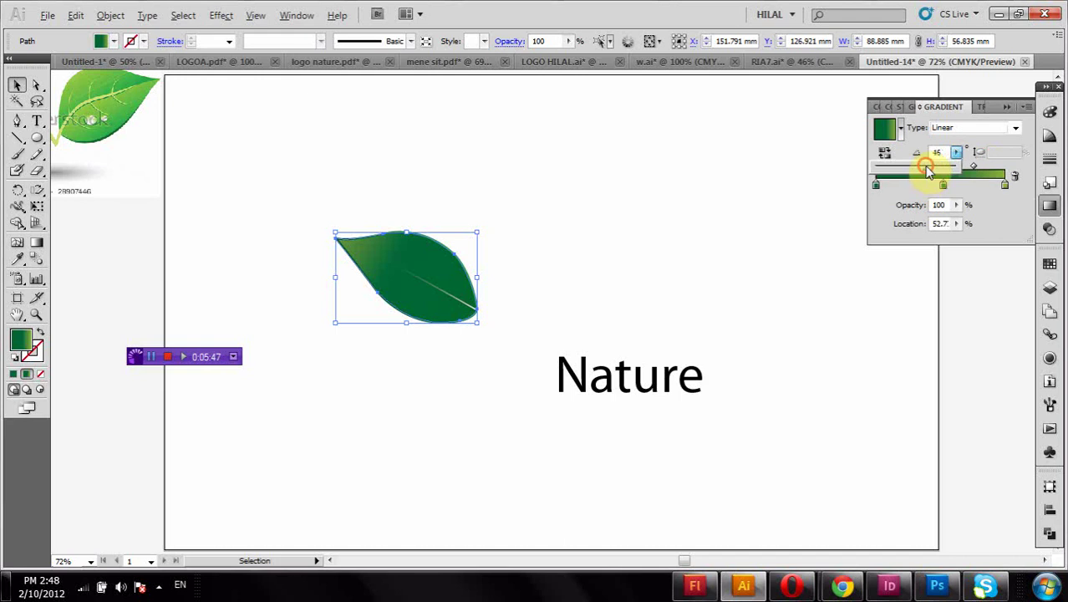
click(928, 170)
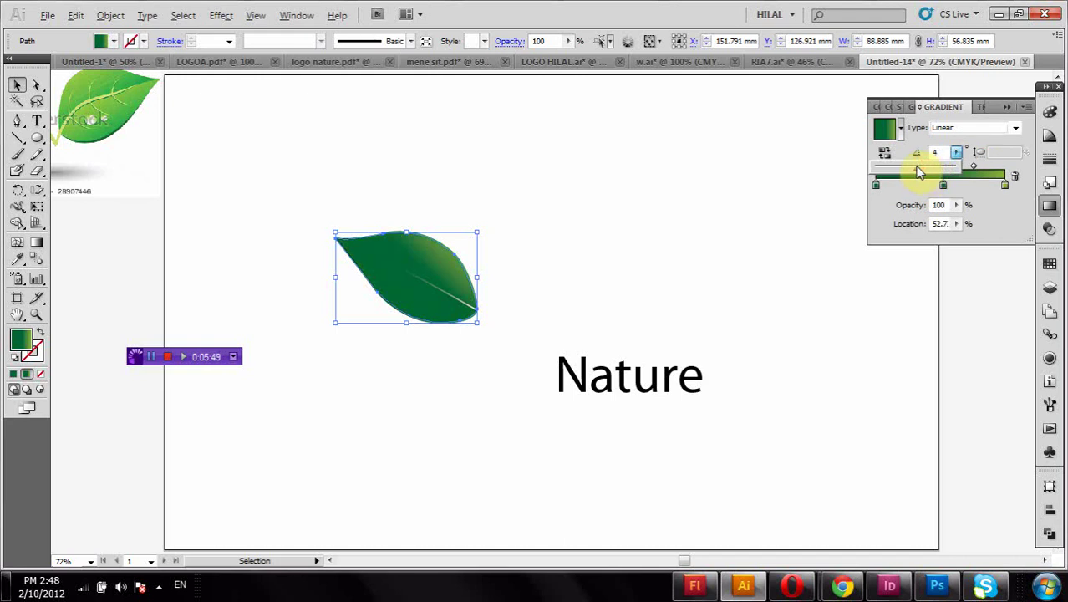
drag(919, 172, 930, 174)
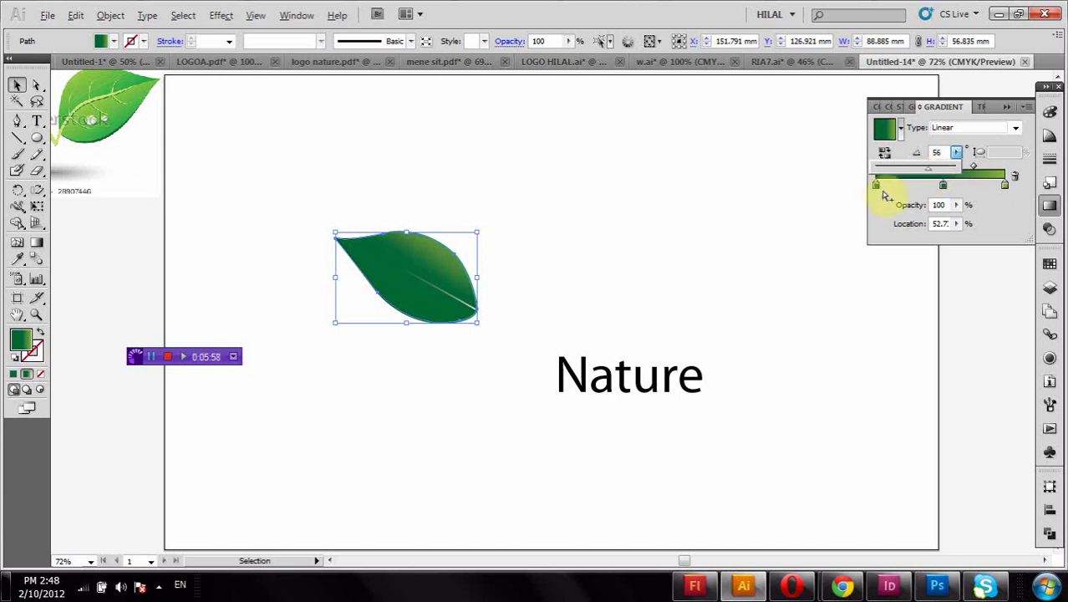
Make the left stop light green and add a dark middle stop at about 46.6%
double_click(878, 184)
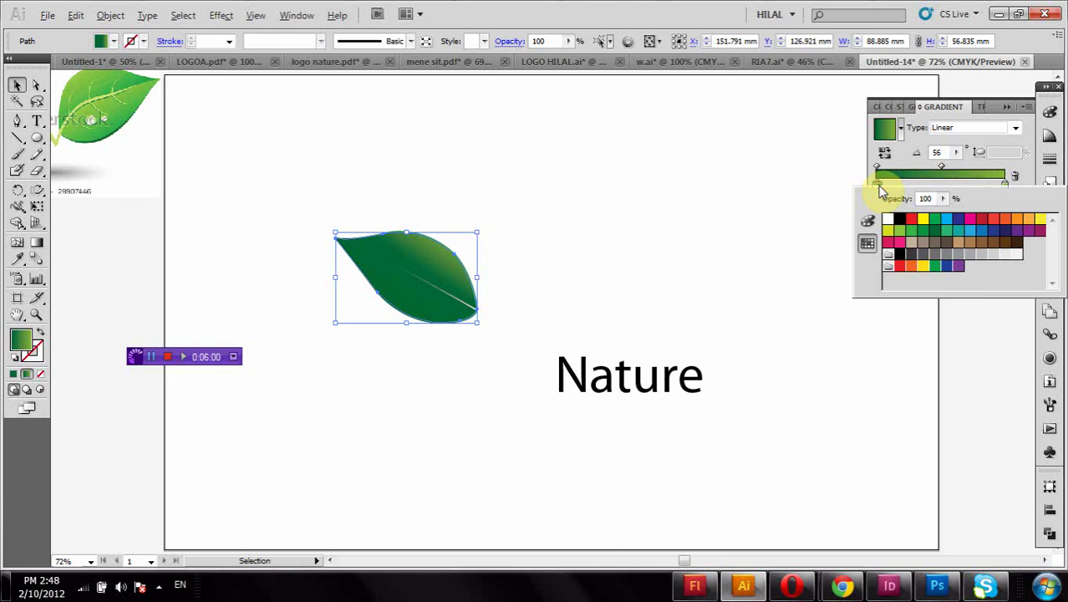
click(899, 230)
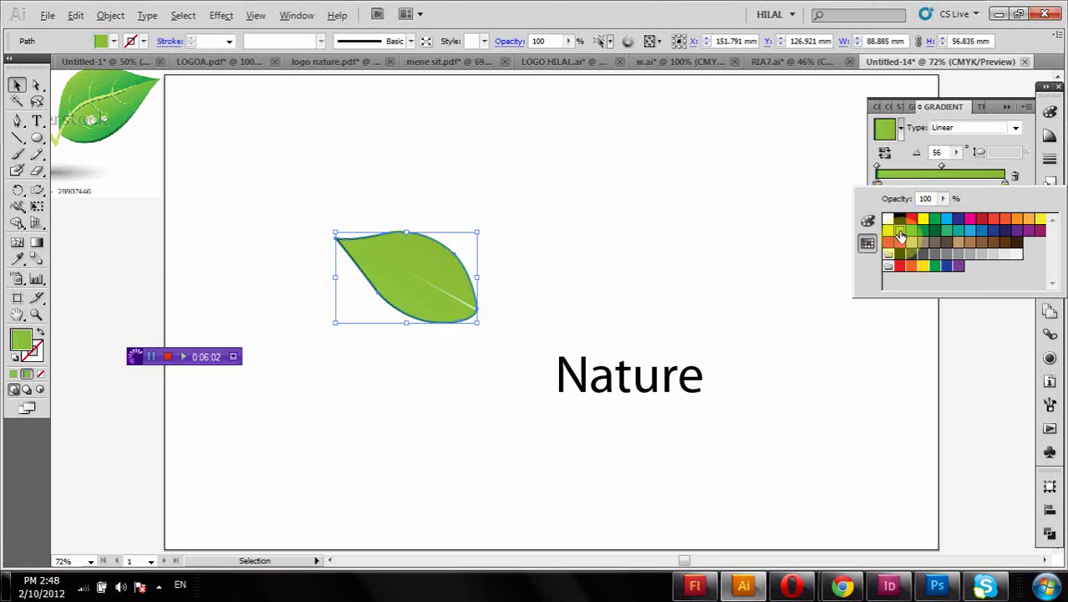
click(947, 176)
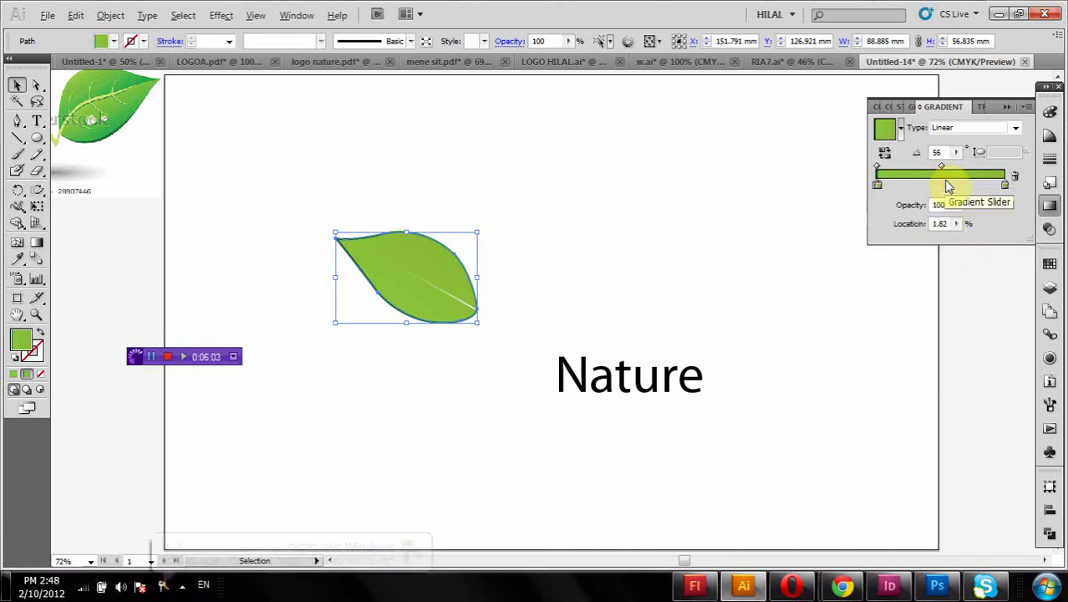
click(890, 185)
drag(891, 191, 938, 197)
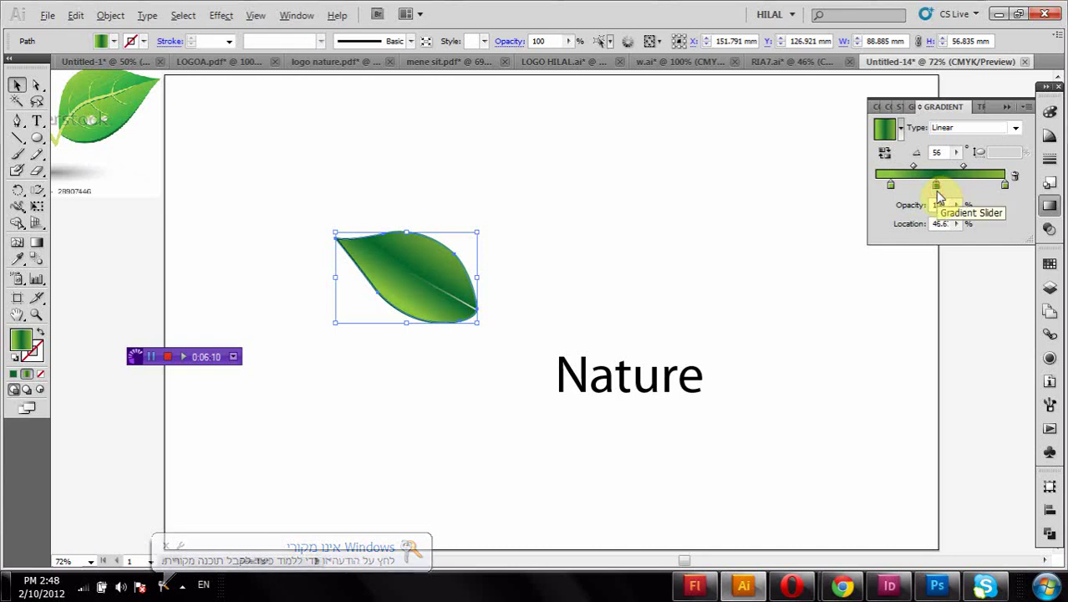
Set the leaf gradient's angle to 53°
click(956, 152)
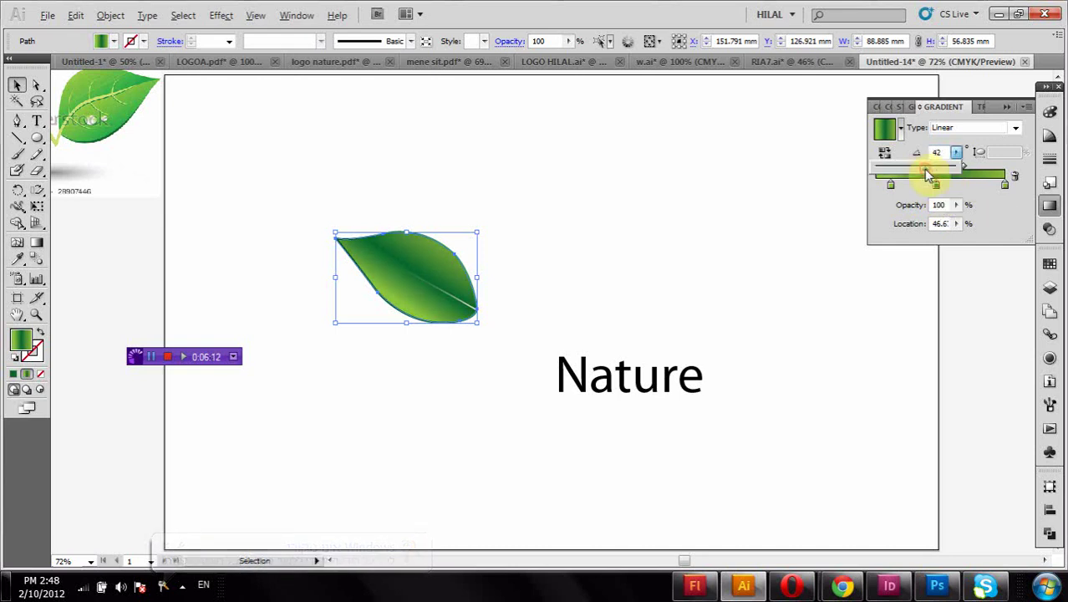
drag(925, 173, 933, 175)
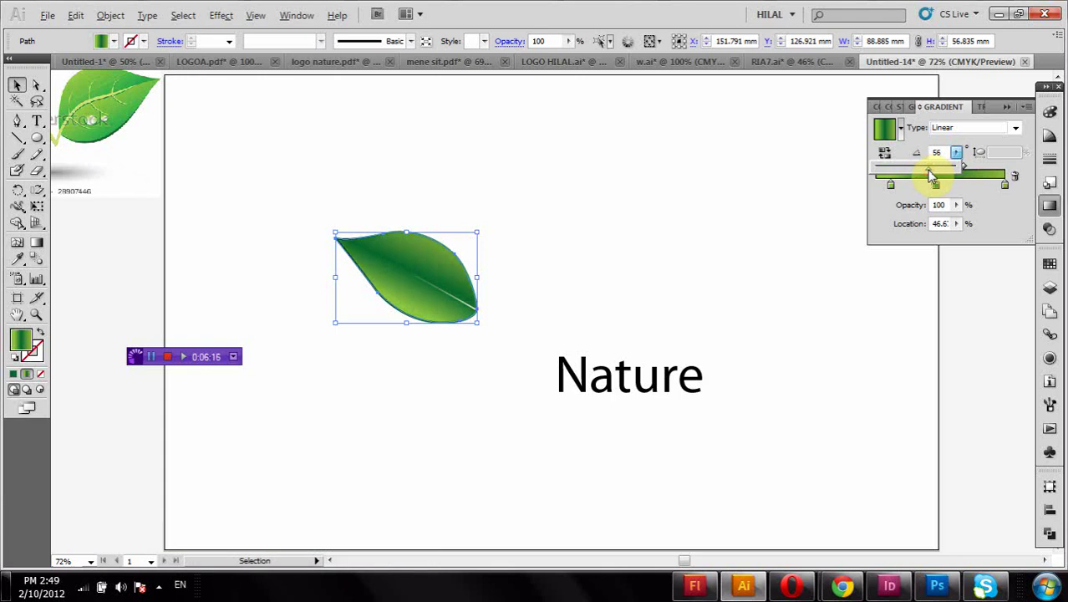
drag(930, 173, 931, 176)
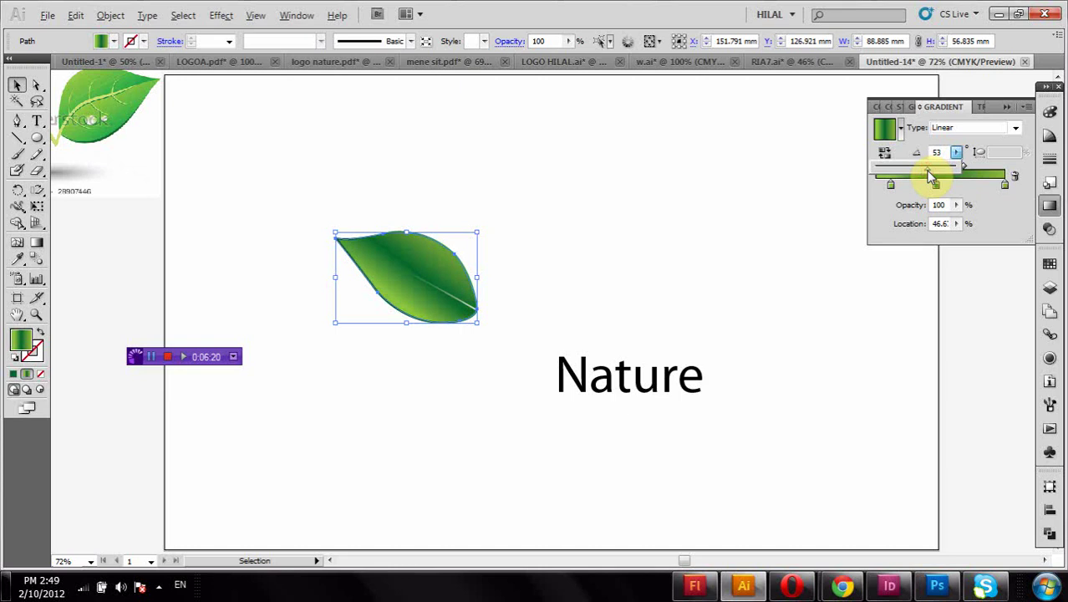
Drag the Gradient tool from the leaf's lower edge to its tip, angling it about 62°, with the middle stop near 52.7%
click(35, 243)
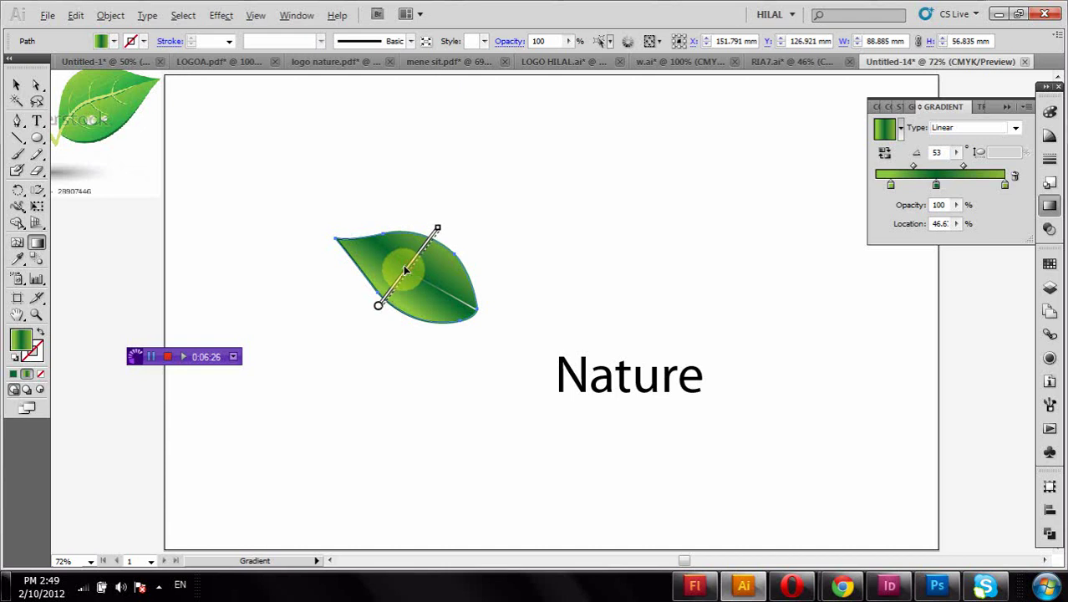
mouse_move(381, 306)
mouse_down()
mouse_move(441, 229)
mouse_move(432, 226)
mouse_up()
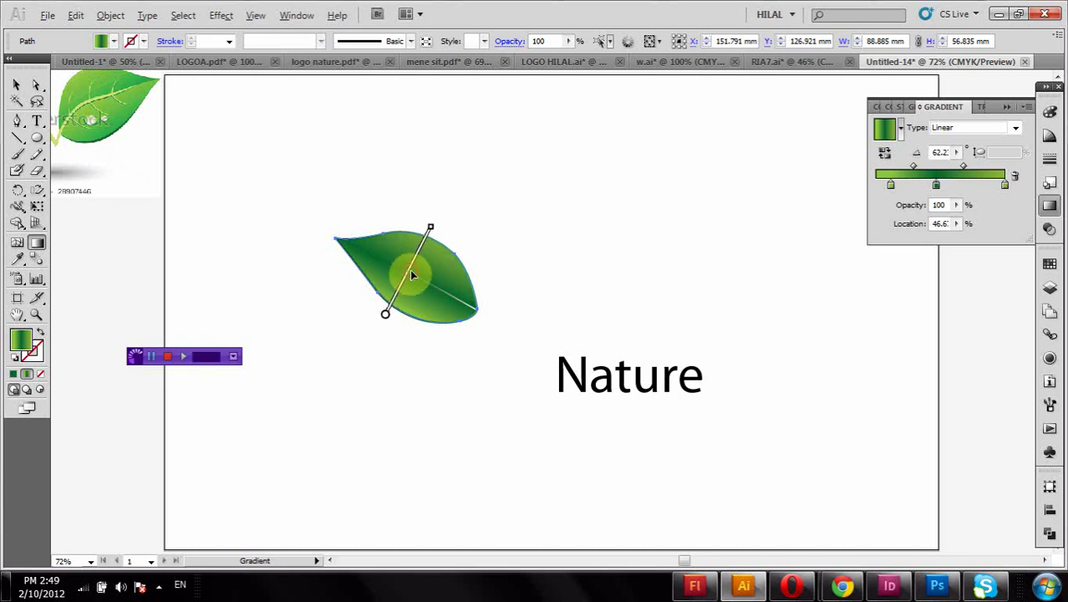
drag(411, 275, 409, 274)
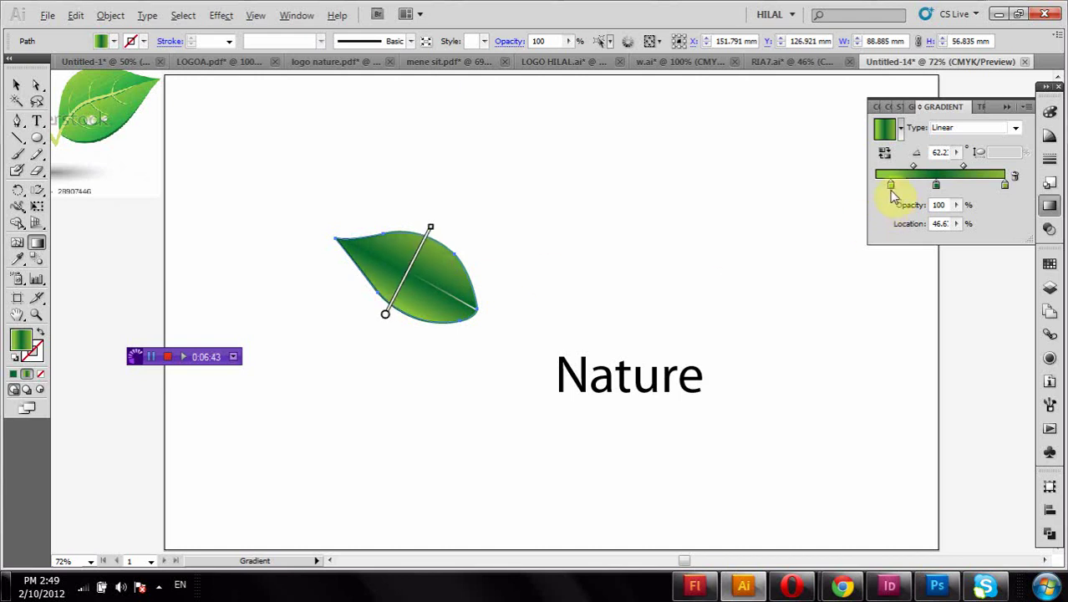
drag(891, 192, 946, 186)
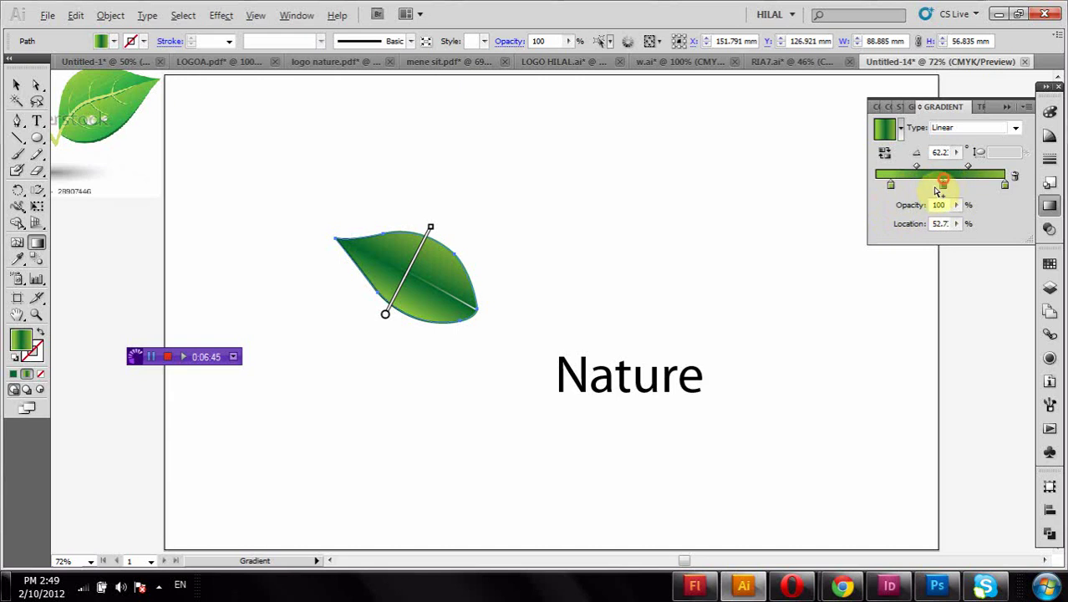
Add a new stop near the gradient's left end and darken the left stop's CMYK black value
click(892, 186)
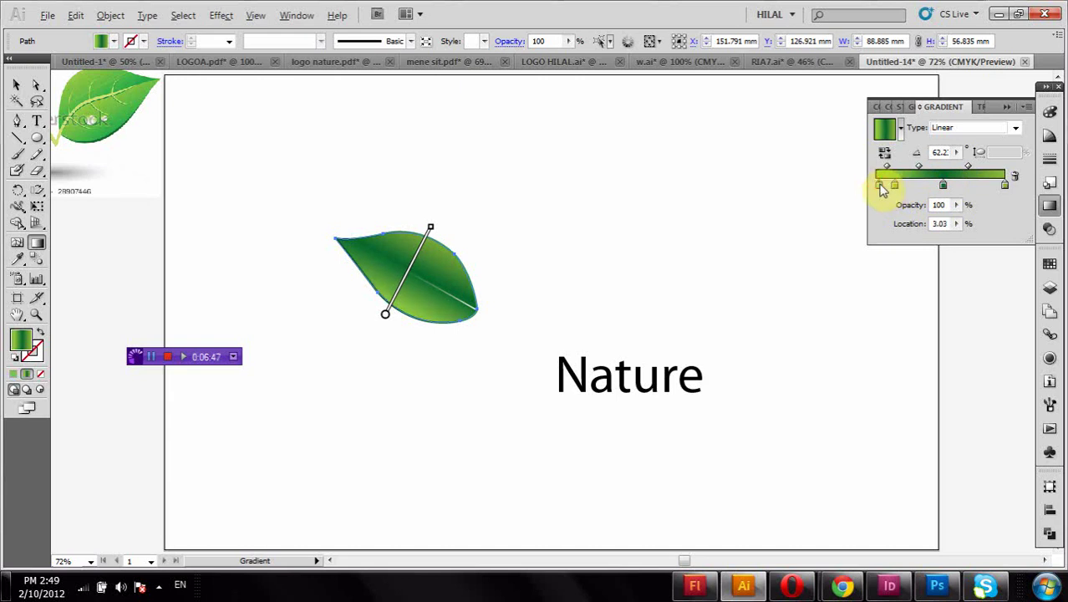
double_click(881, 186)
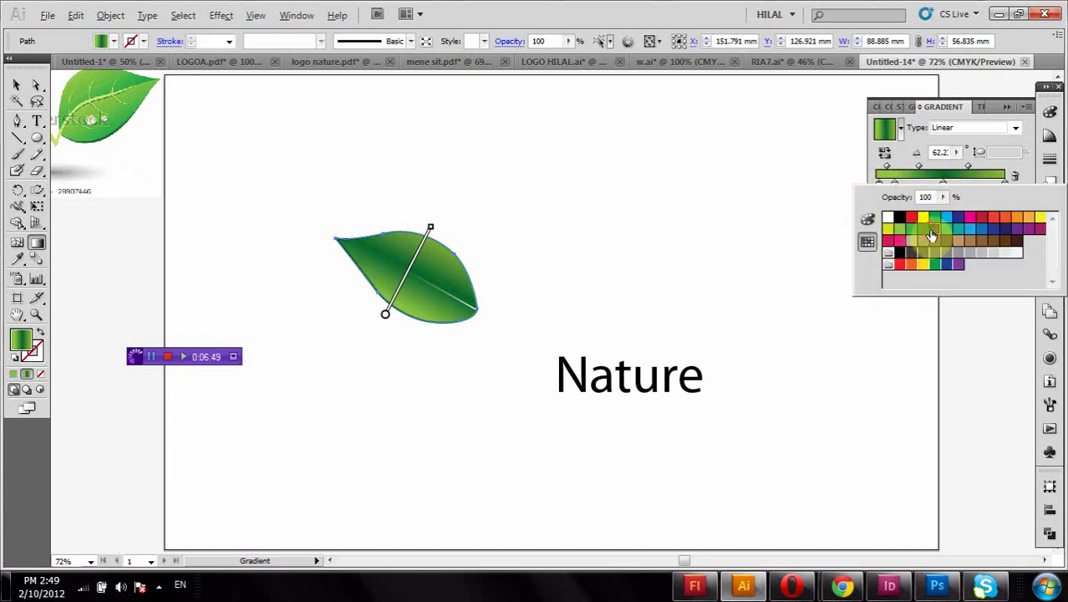
click(886, 187)
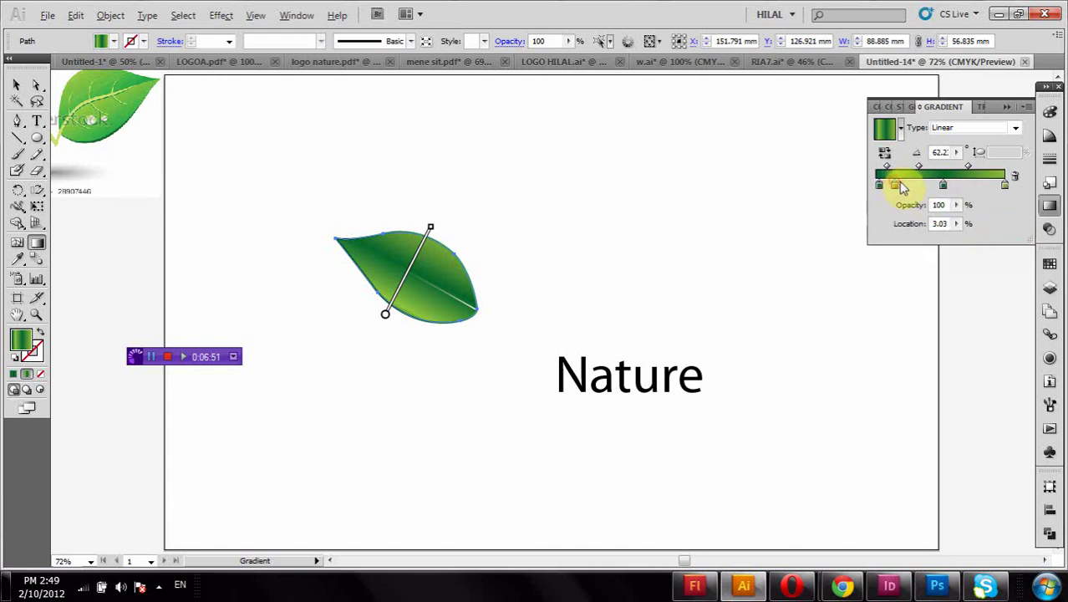
mouse_move(894, 185)
mouse_down()
mouse_move(921, 185)
mouse_move(876, 185)
mouse_up()
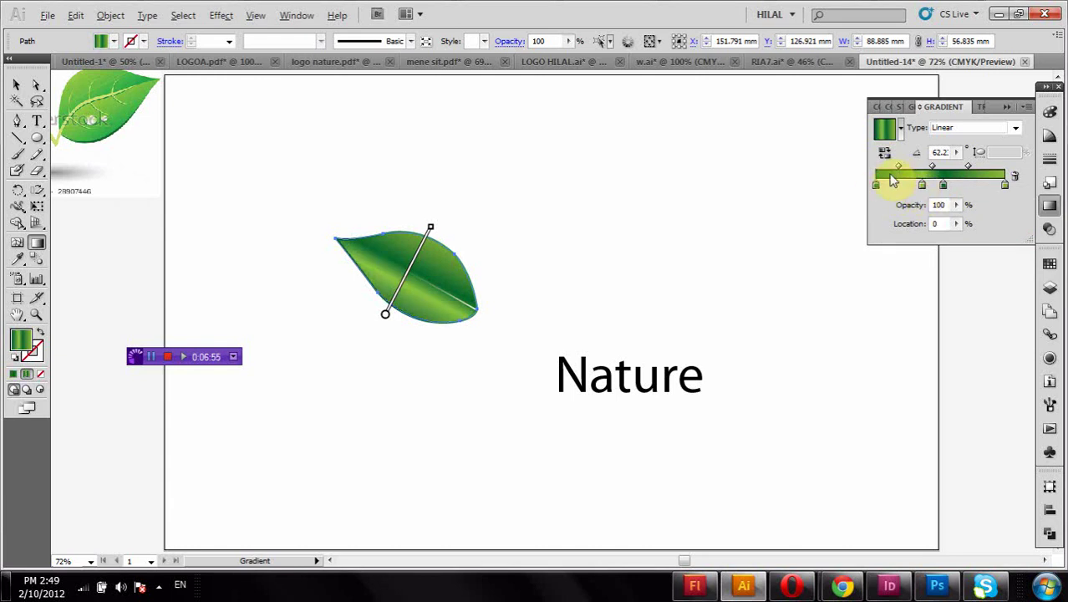
double_click(879, 188)
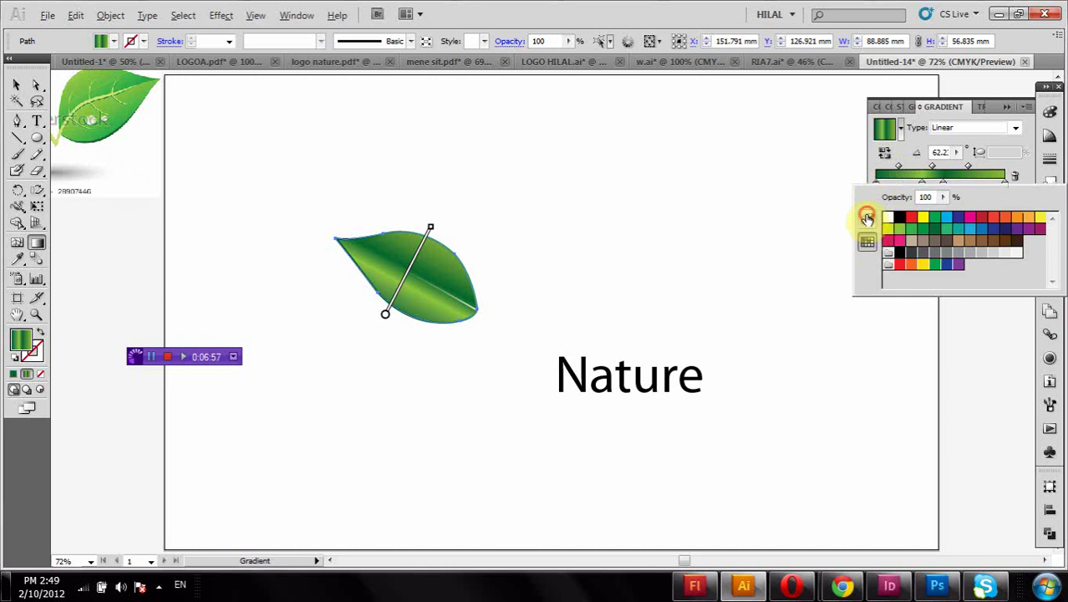
click(867, 219)
drag(950, 261, 960, 262)
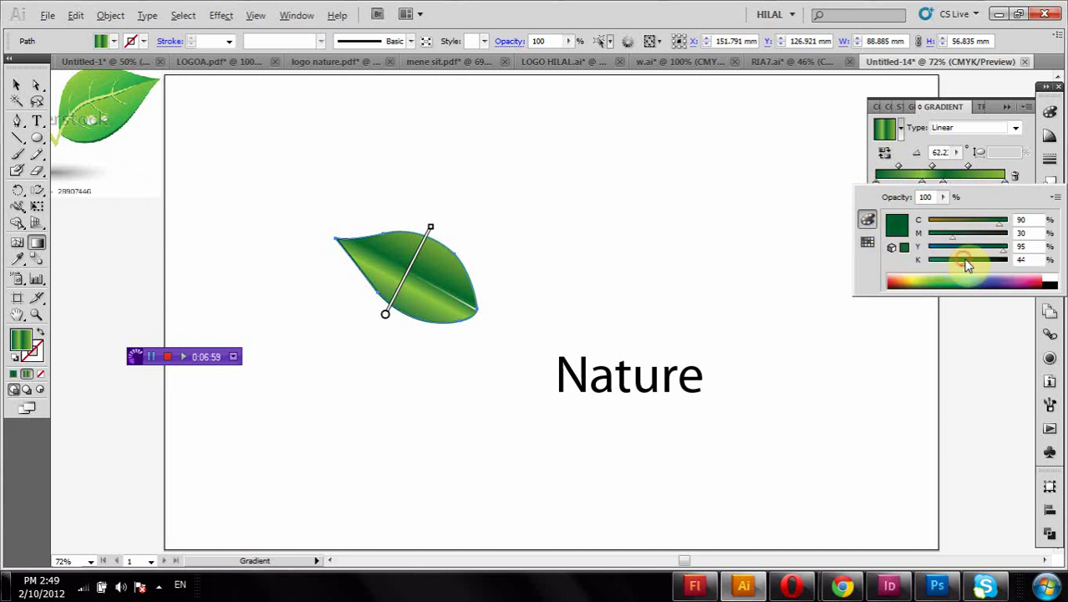
click(944, 186)
Adjust the gradient's blend midpoints and remove the extra left stop
drag(968, 166, 908, 185)
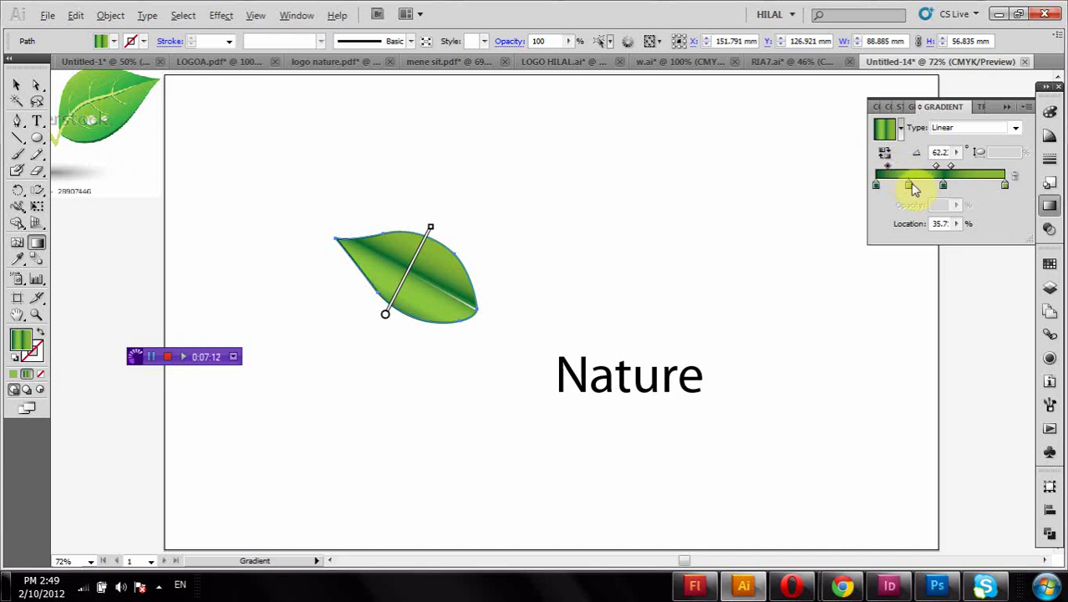
click(940, 185)
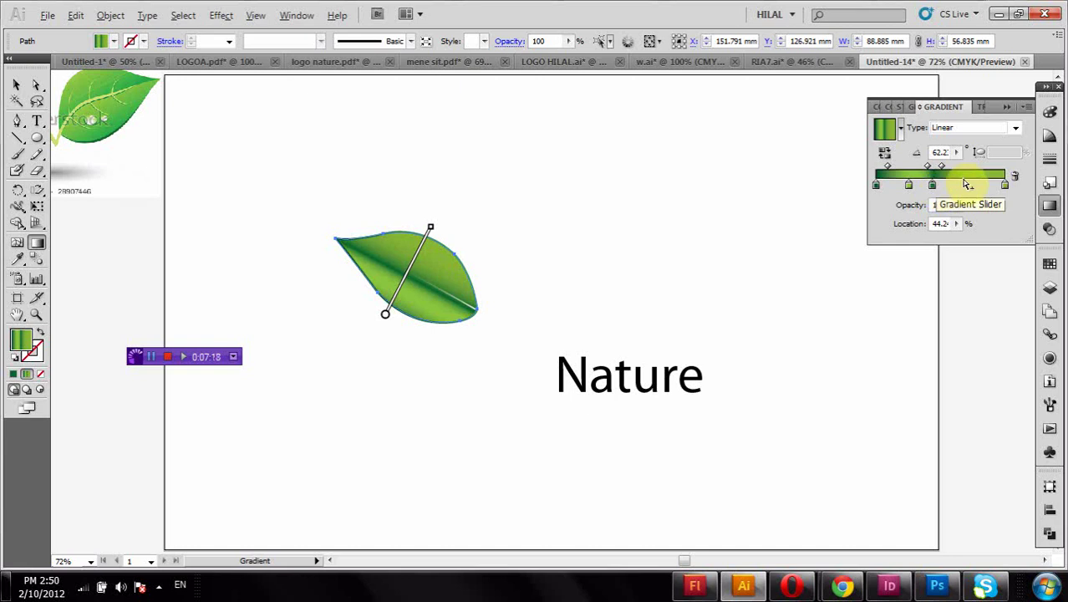
drag(943, 167, 953, 165)
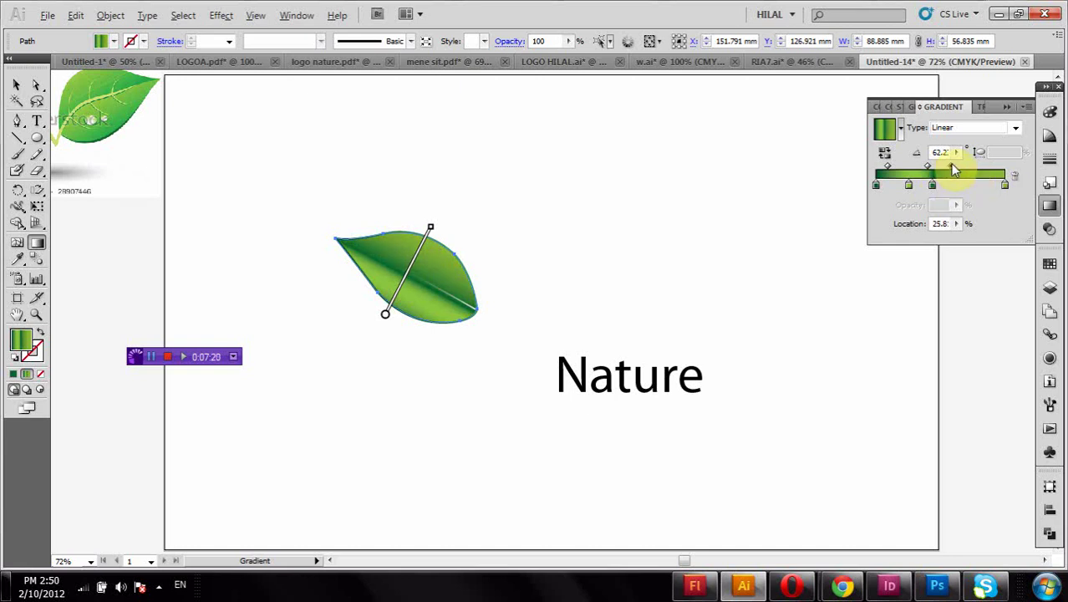
click(934, 184)
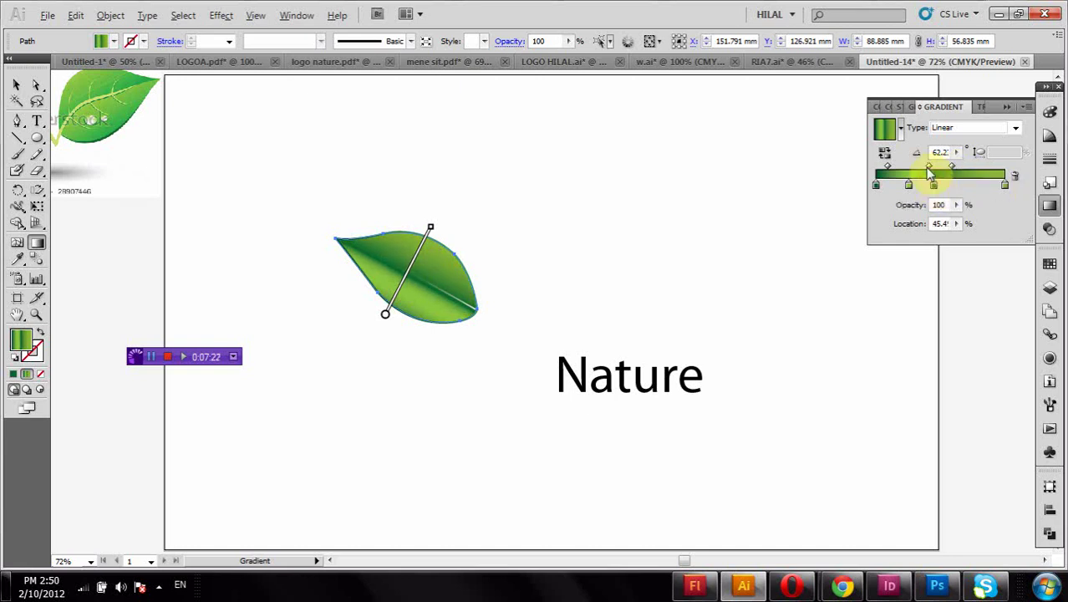
drag(927, 172, 925, 173)
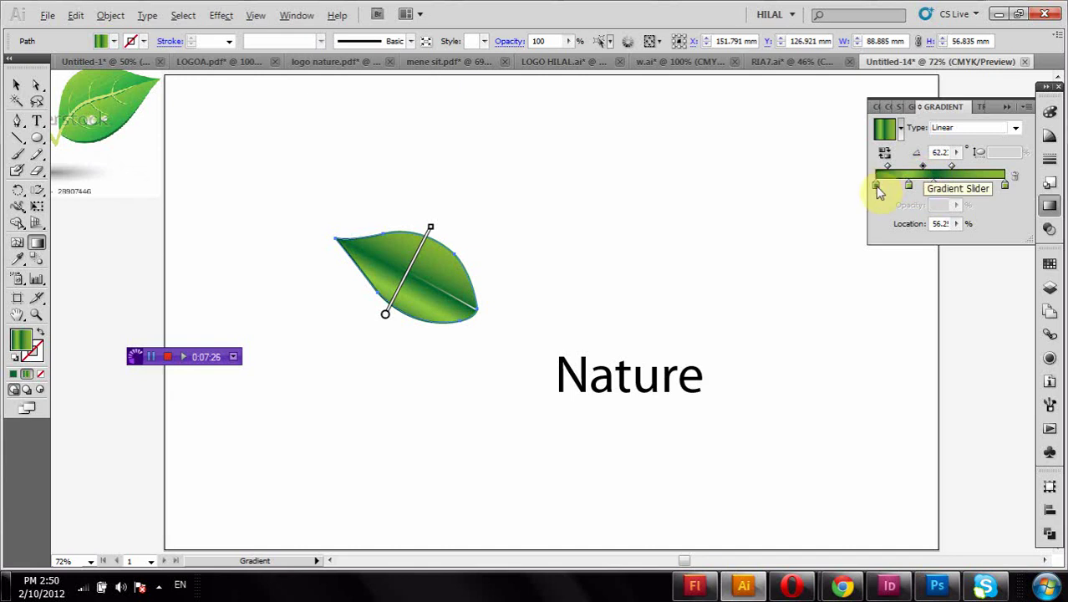
mouse_move(877, 186)
mouse_down()
mouse_move(873, 209)
mouse_move(875, 185)
mouse_up()
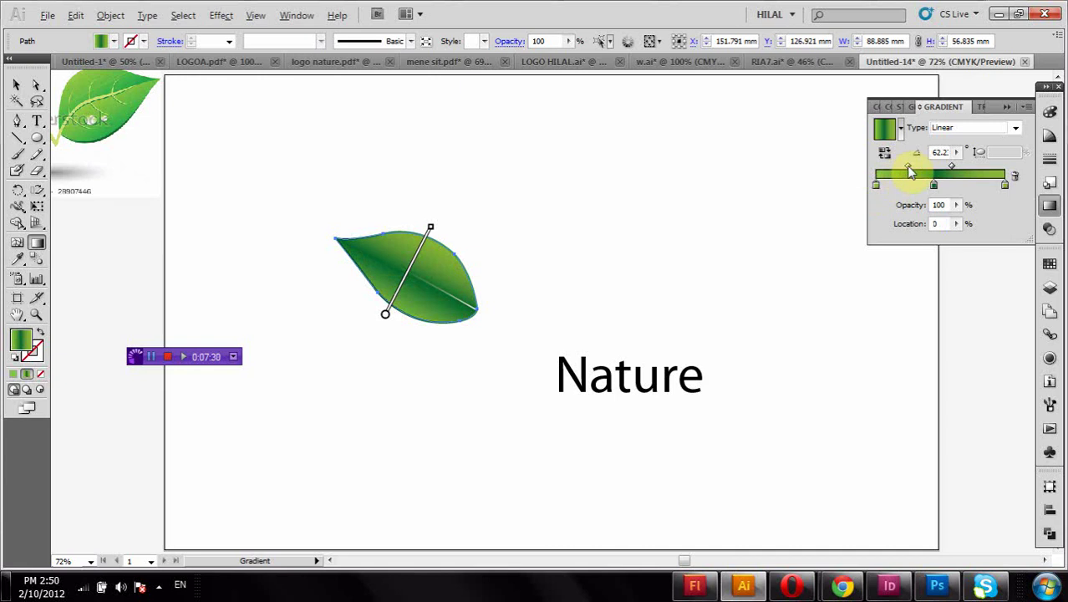
click(910, 167)
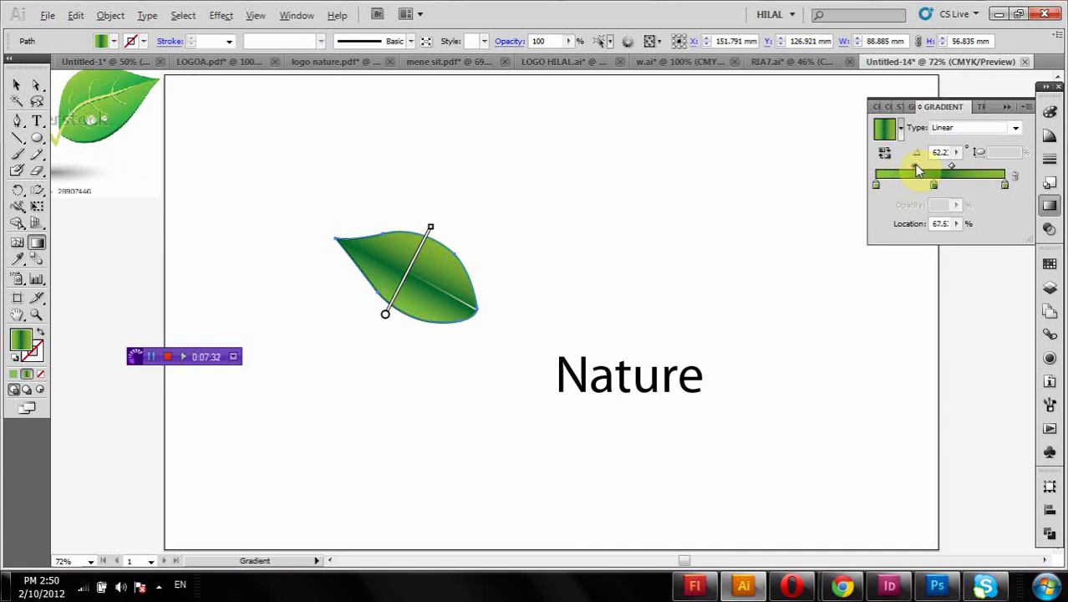
Place the dark middle stop near 47.2% and re-space the midpoints, one at about 28.7%
drag(935, 185, 941, 186)
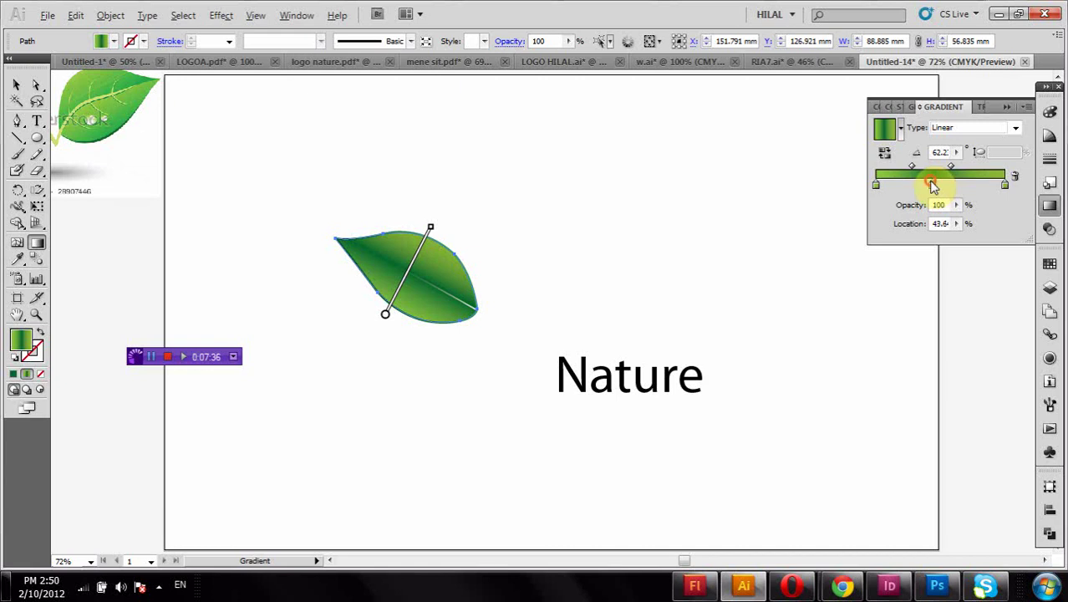
drag(935, 186, 950, 168)
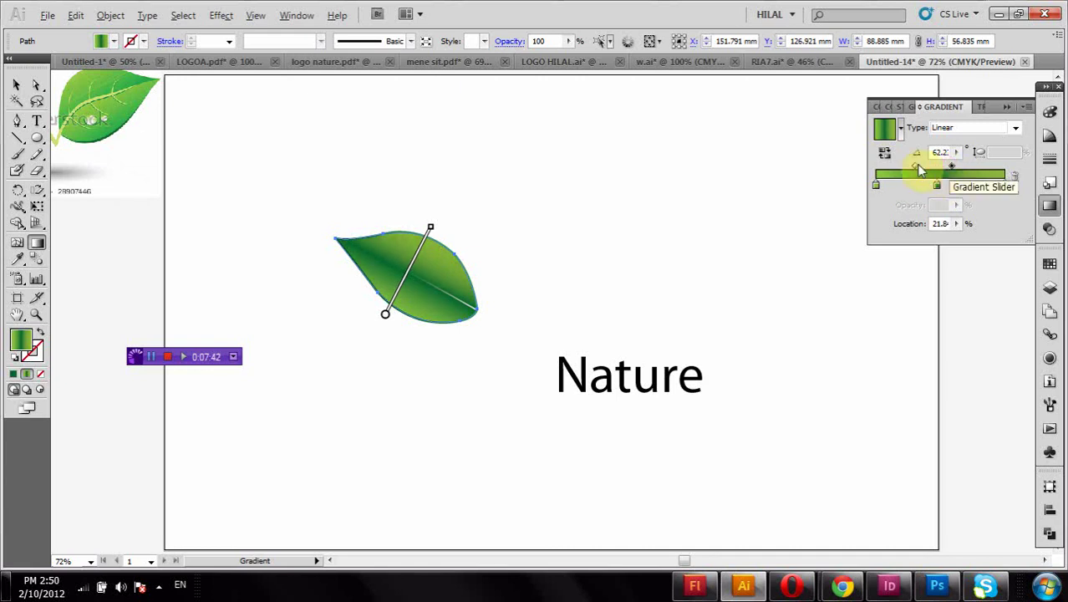
click(918, 166)
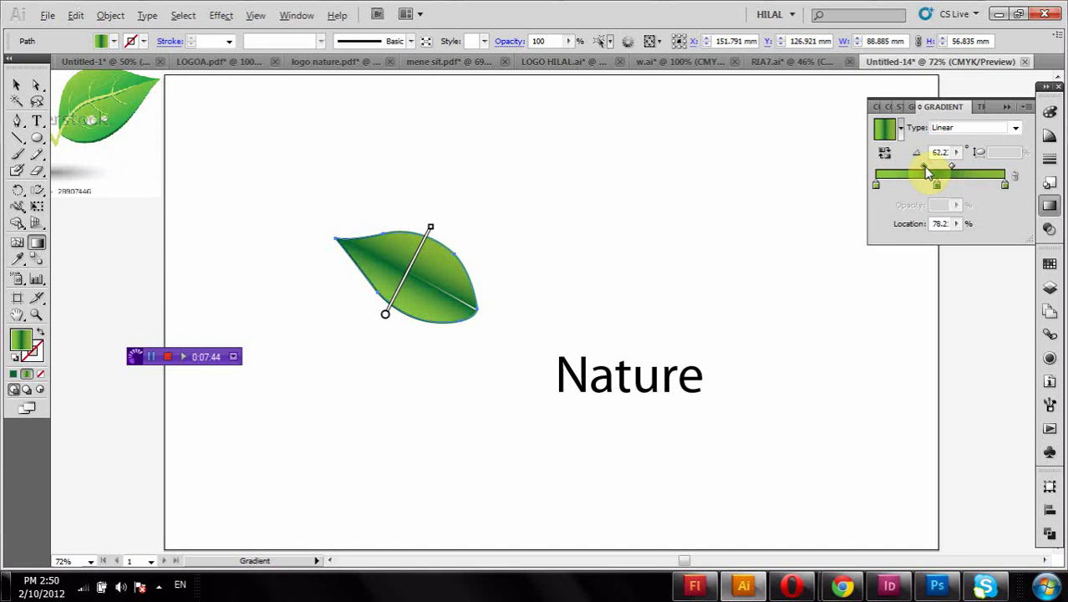
click(924, 168)
click(953, 168)
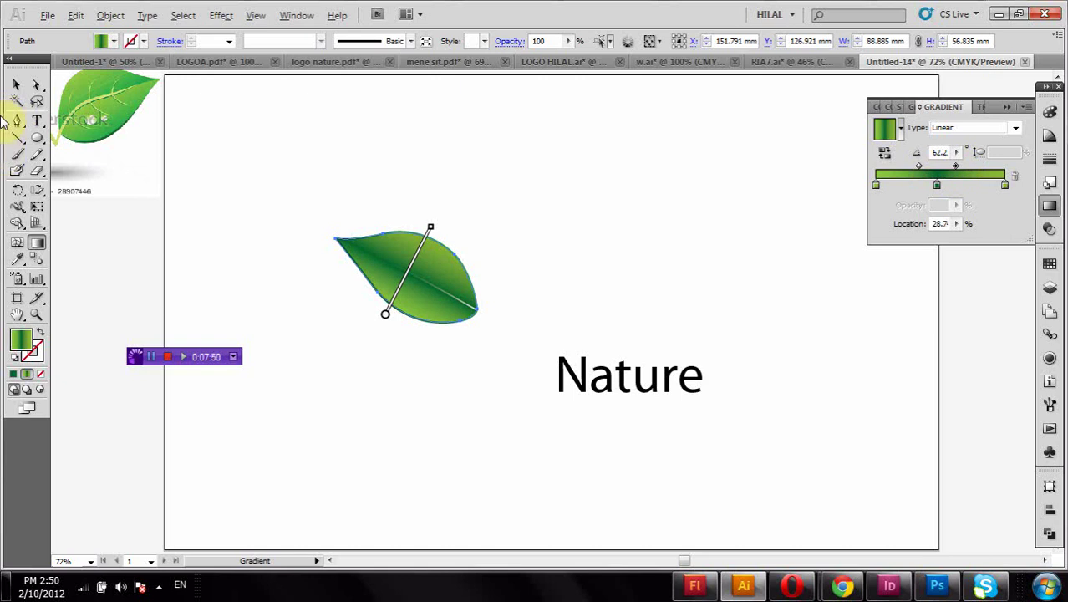
click(17, 86)
Set the leaf gradient's right stop to 0% opacity
click(333, 197)
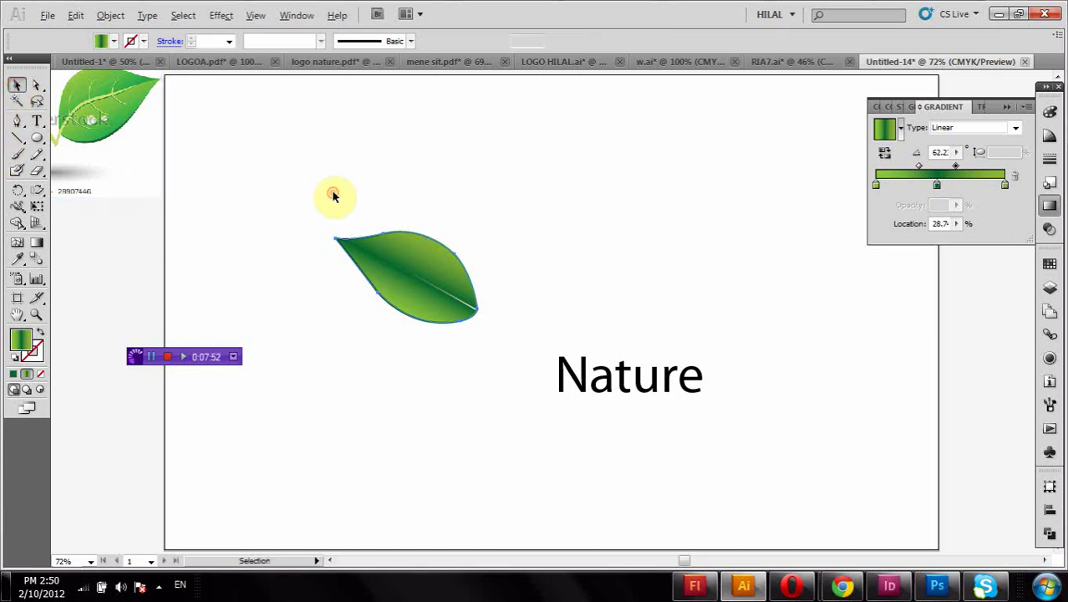
click(433, 239)
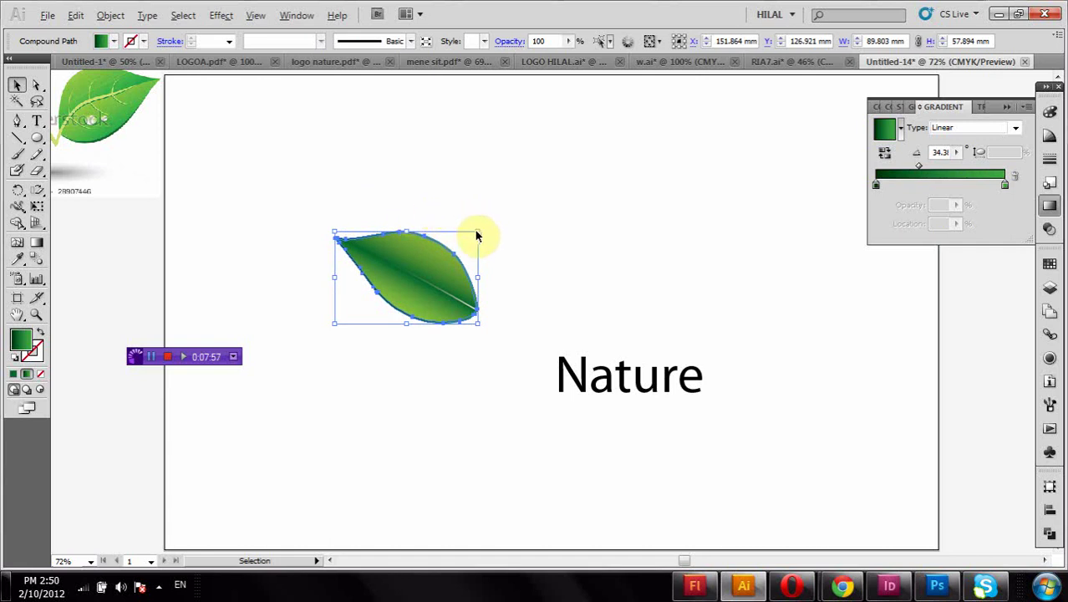
click(1004, 185)
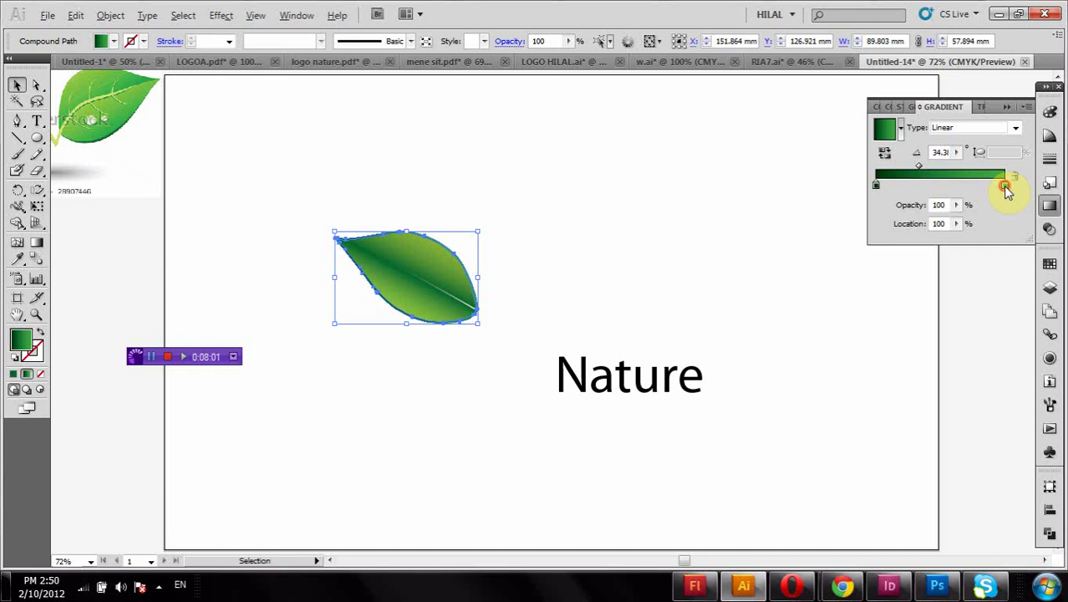
drag(958, 207, 890, 221)
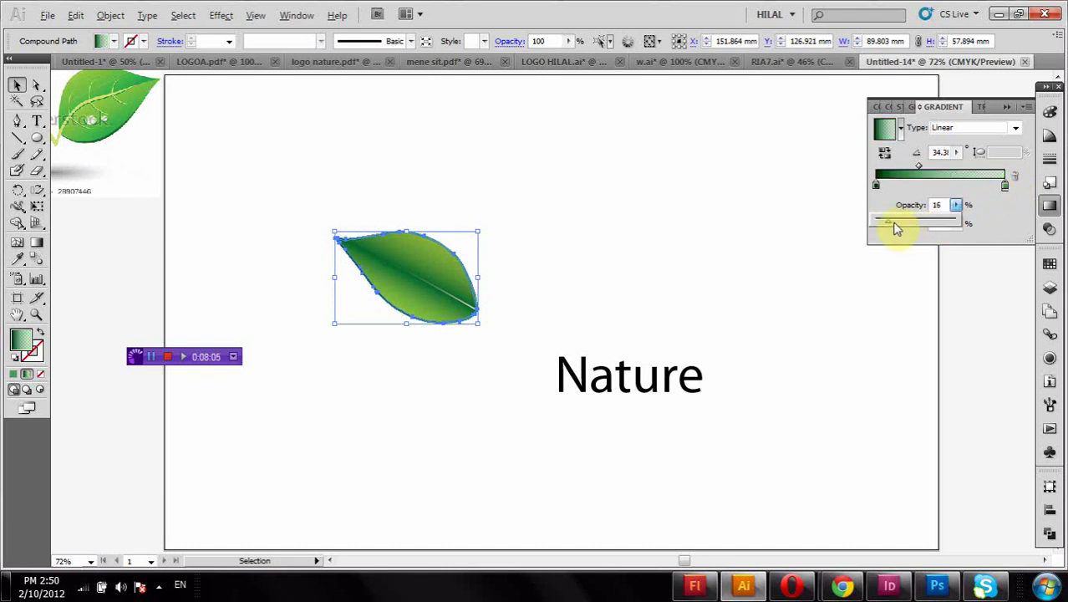
drag(895, 227, 828, 221)
Group the leaf and its vein and place the group just above the 'Nature' text
click(706, 211)
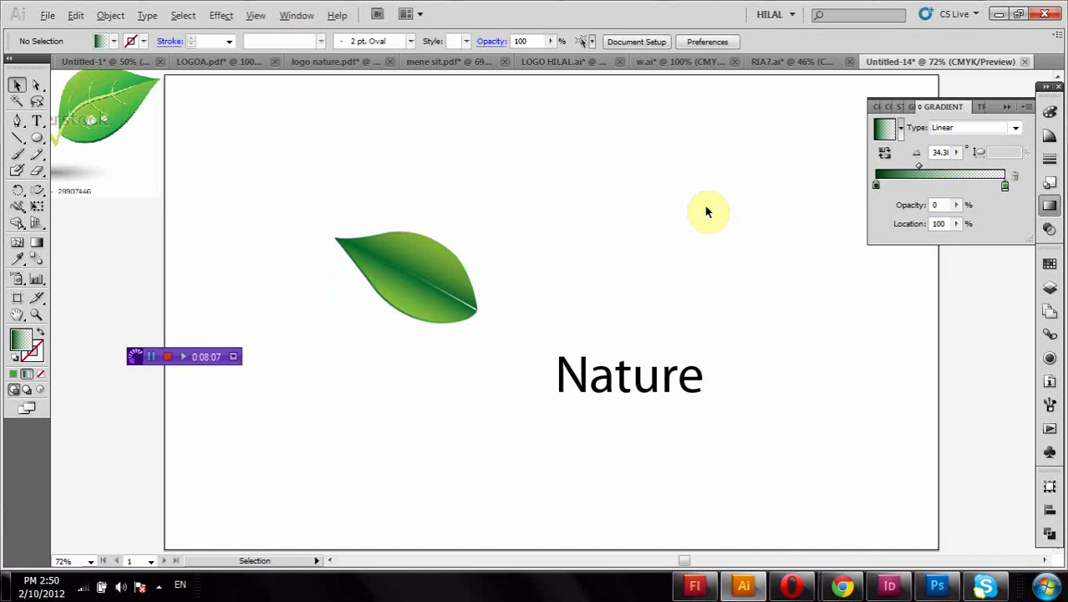
mouse_move(341, 334)
mouse_down()
mouse_move(393, 305)
mouse_move(535, 335)
mouse_move(555, 332)
mouse_move(548, 319)
mouse_up()
right_click(395, 310)
click(435, 386)
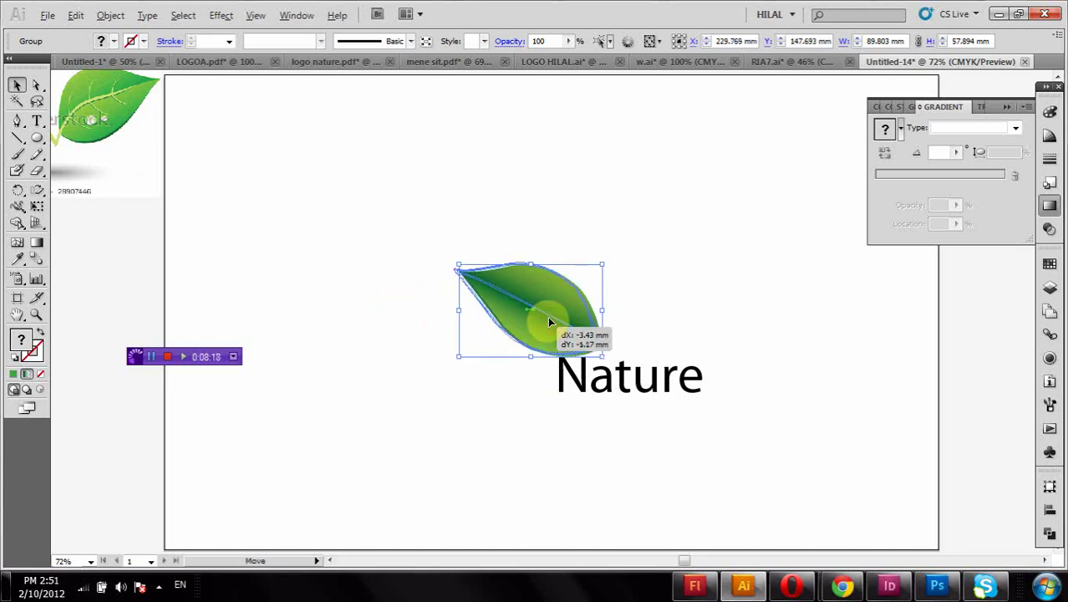
click(544, 200)
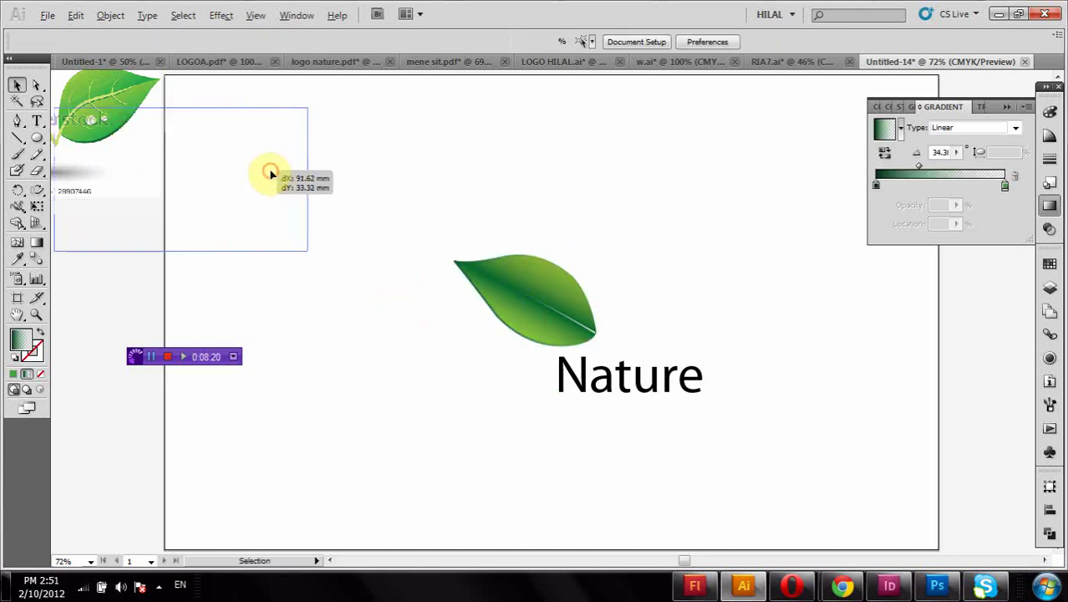
Move the reference leaf image mostly off the artboard and draw a small circle with the Ellipse tool
drag(122, 116, 268, 162)
click(361, 167)
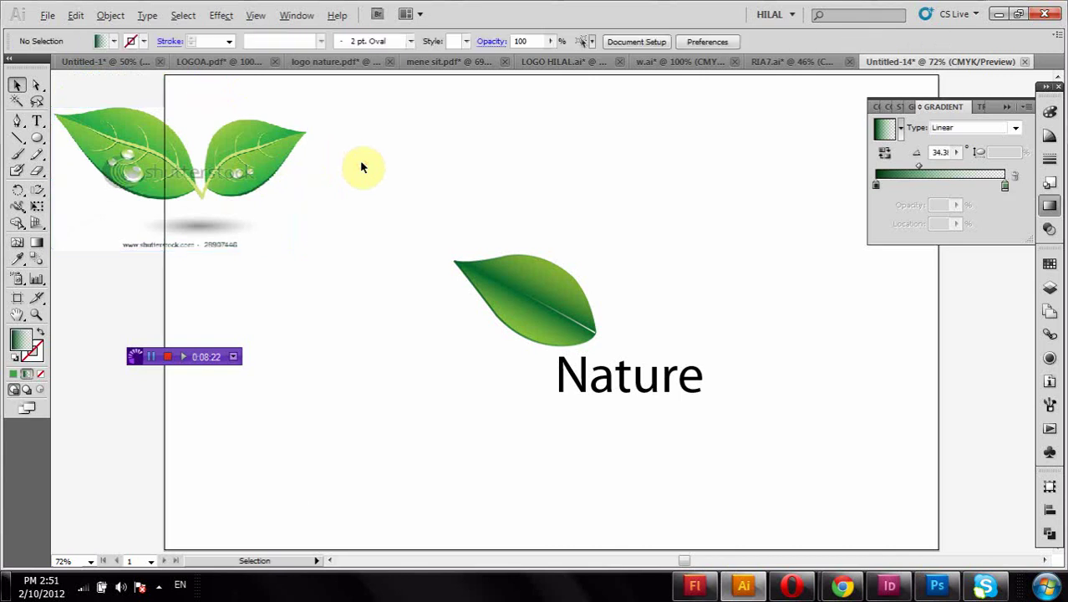
drag(267, 176, 146, 158)
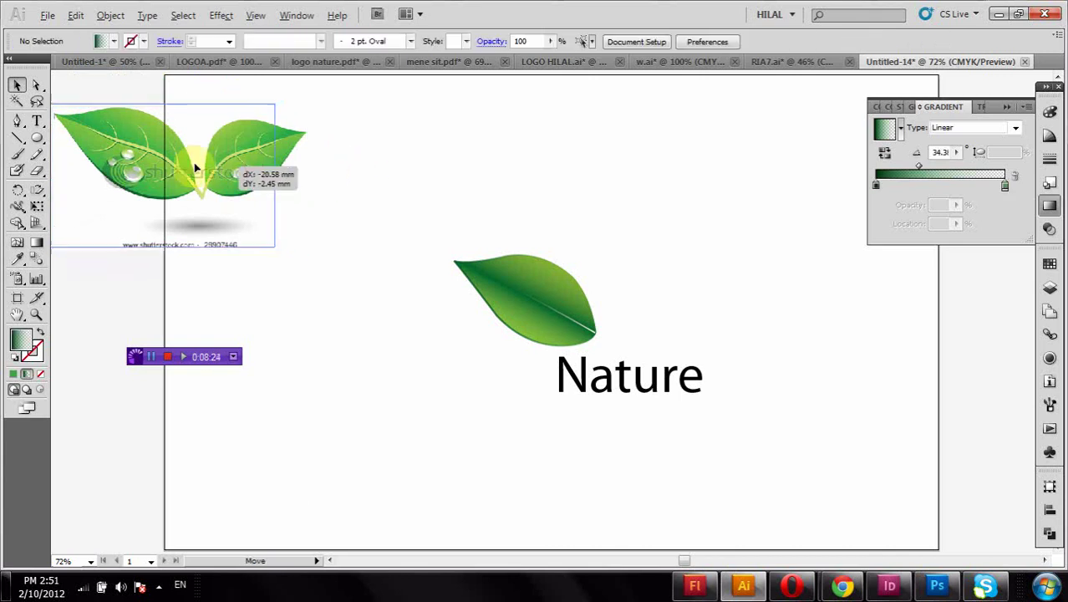
click(36, 135)
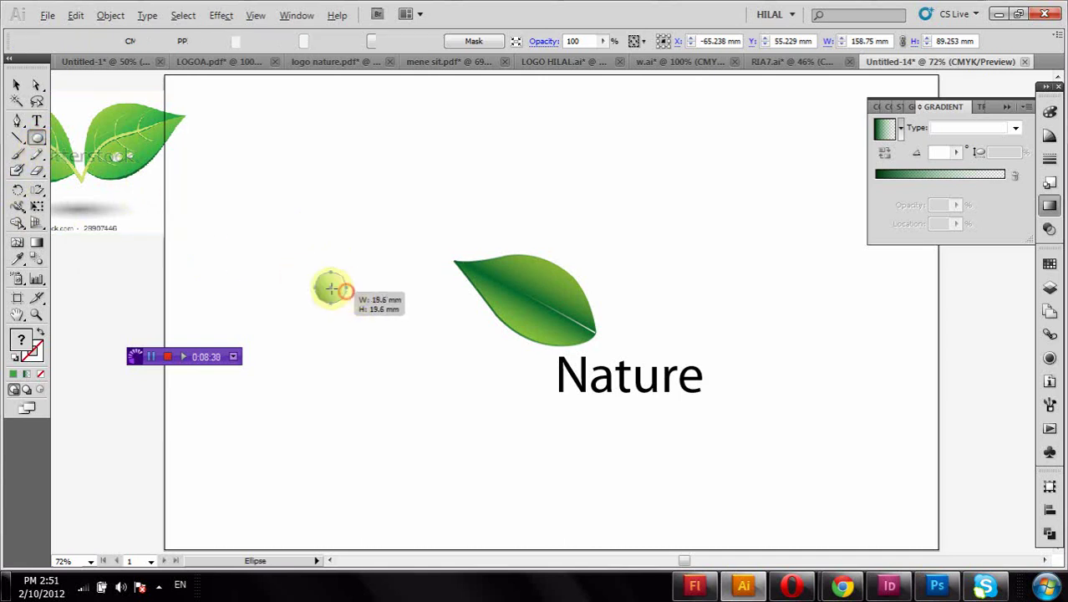
mouse_move(314, 271)
mouse_down()
mouse_move(348, 304)
mouse_move(509, 296)
mouse_up()
Bring the circle in front of the leaf and fill it white
click(16, 87)
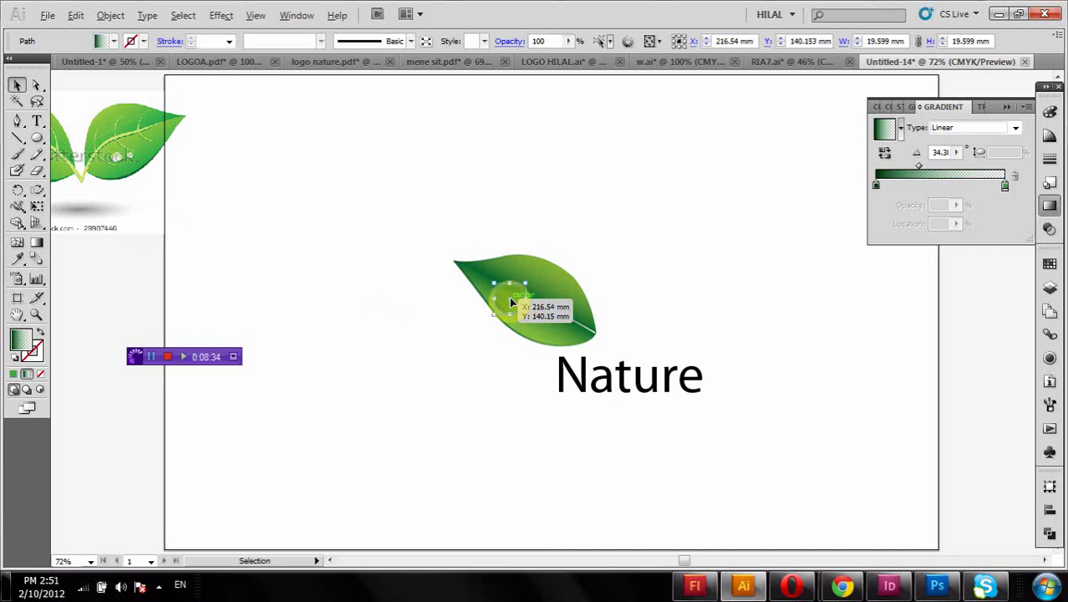
right_click(509, 296)
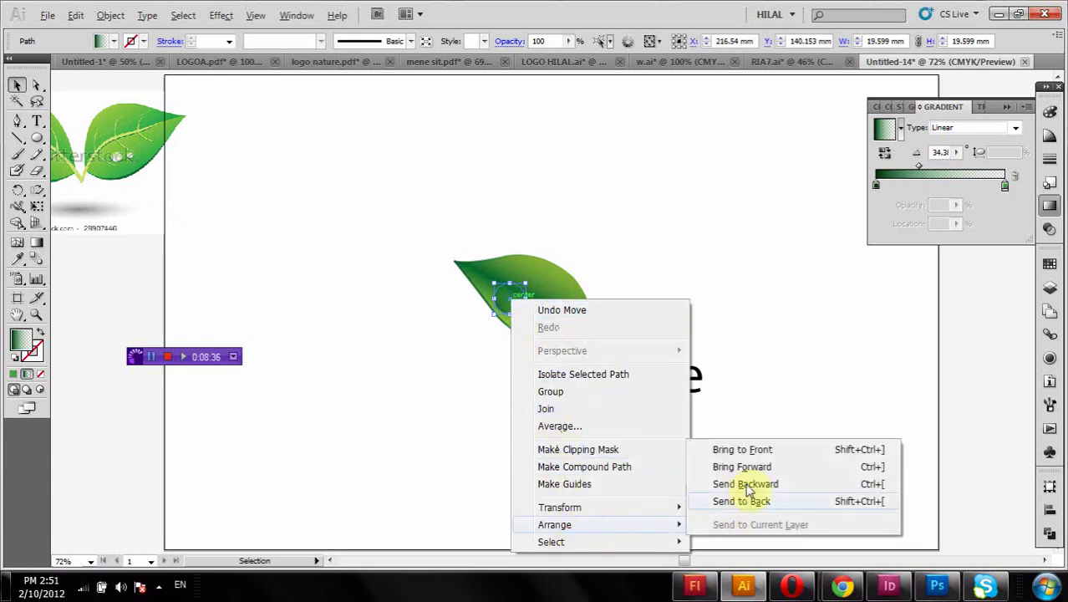
click(737, 444)
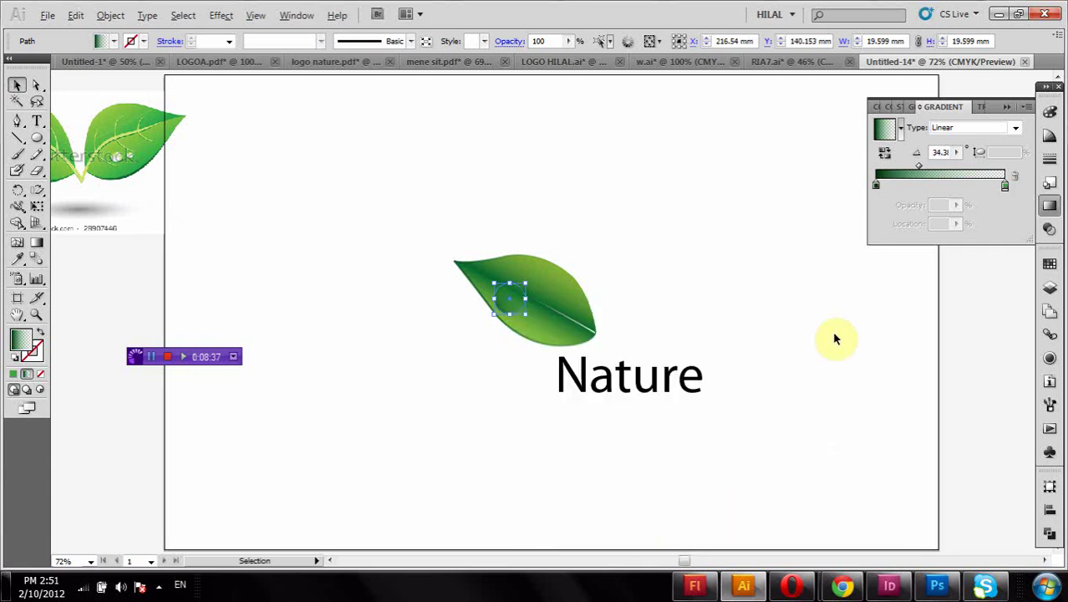
click(98, 41)
click(27, 56)
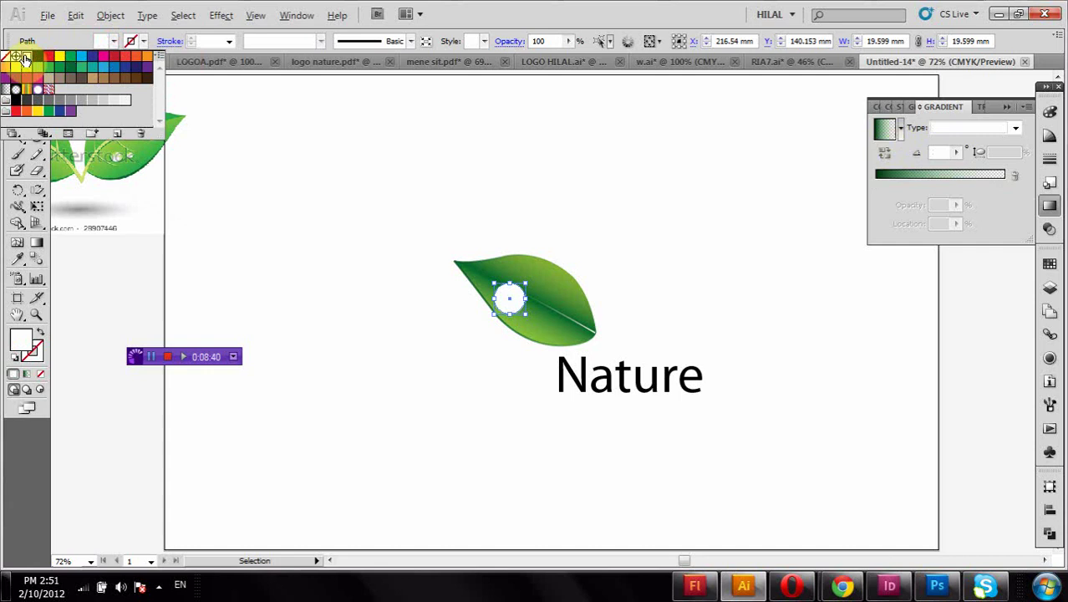
click(240, 238)
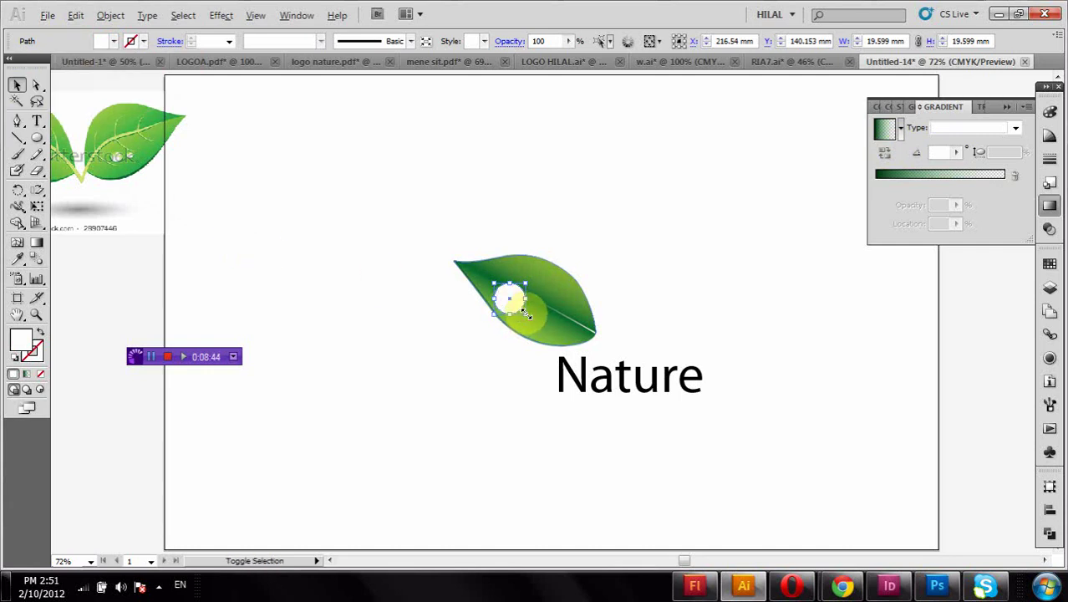
Shrink the white circle to about 13.2 mm, set it on the leaf's upper-left area, and zoom in
mouse_move(524, 315)
mouse_down()
mouse_move(516, 302)
mouse_move(503, 323)
mouse_up()
click(454, 361)
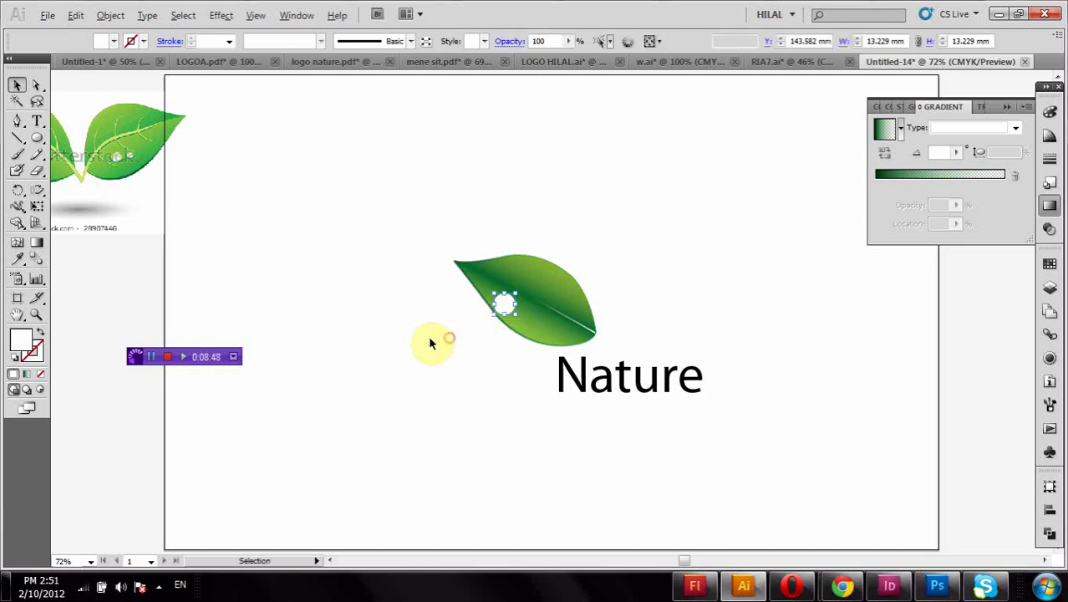
click(431, 339)
click(36, 315)
drag(432, 360, 628, 290)
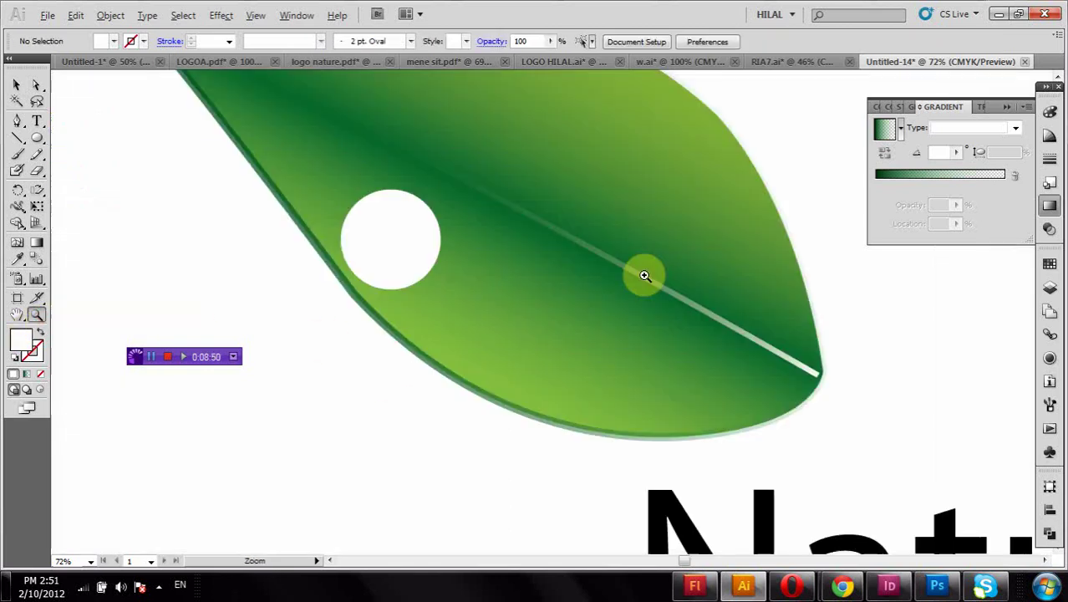
Copy the white circle, scale the copy to 8.56 mm inside it, and fill it grey
click(17, 84)
mouse_move(387, 234)
mouse_down()
mouse_move(391, 226)
mouse_move(333, 241)
mouse_up()
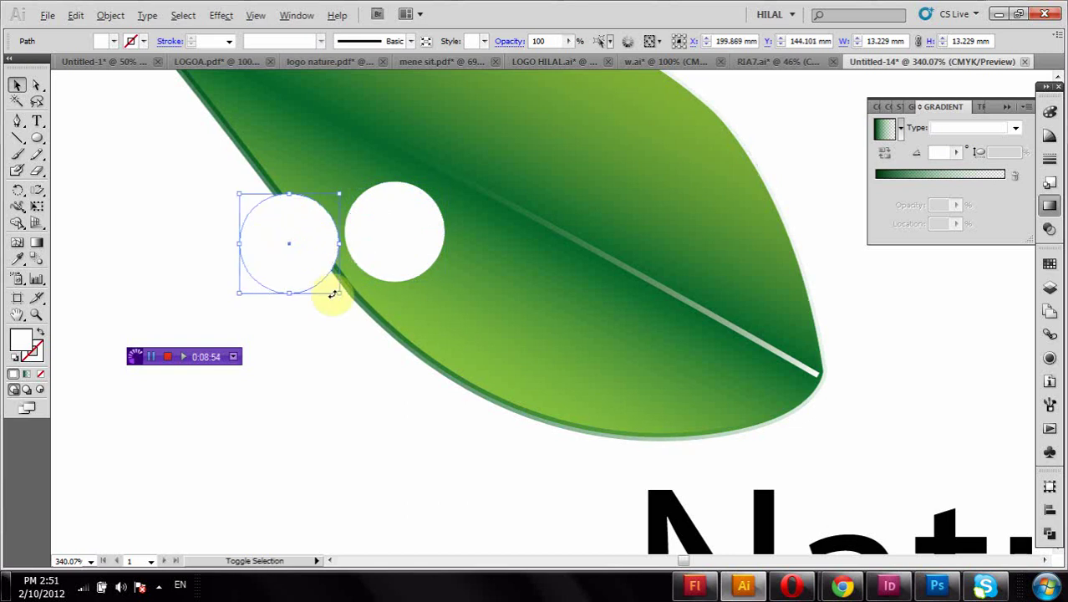
drag(339, 293, 301, 273)
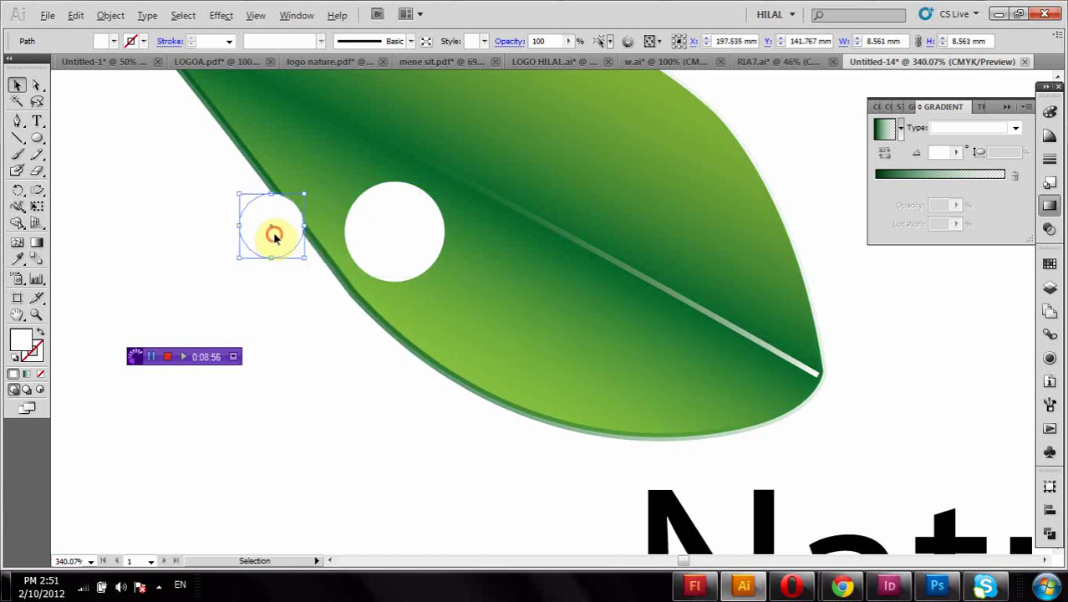
drag(273, 230, 387, 250)
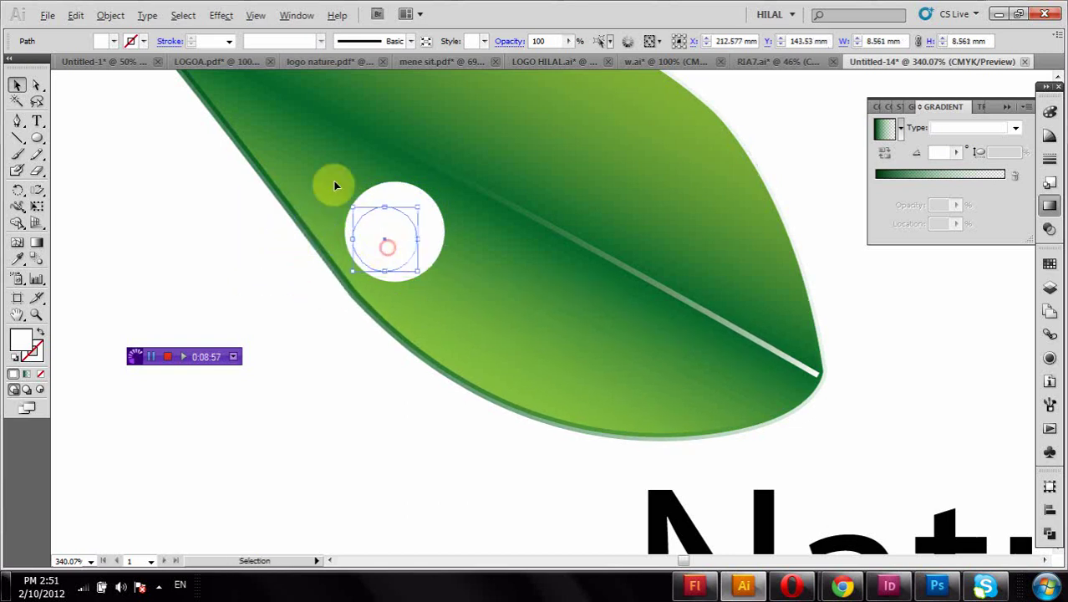
click(116, 41)
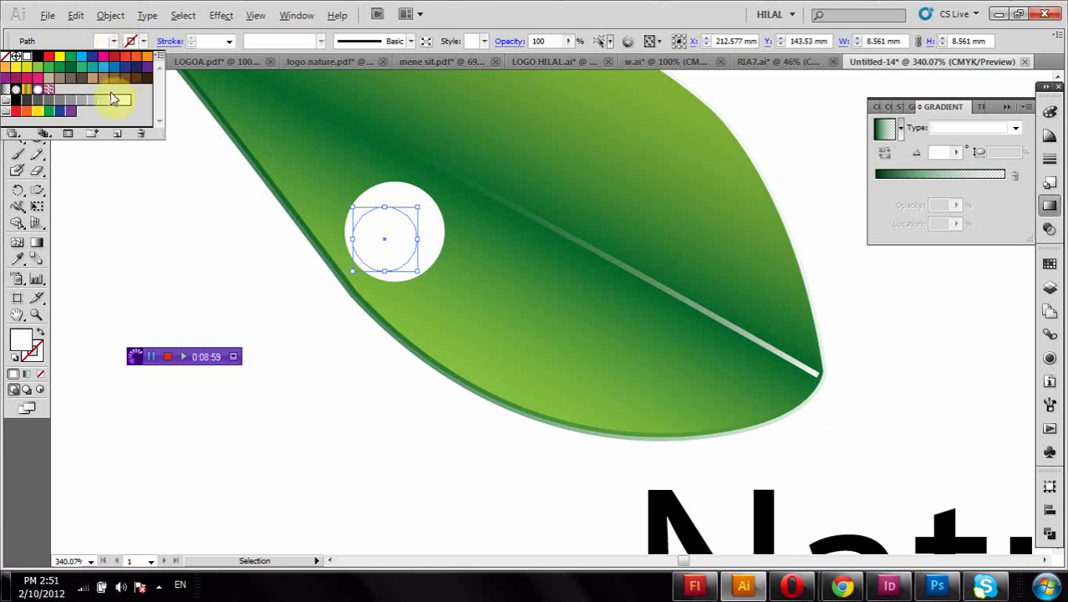
click(80, 102)
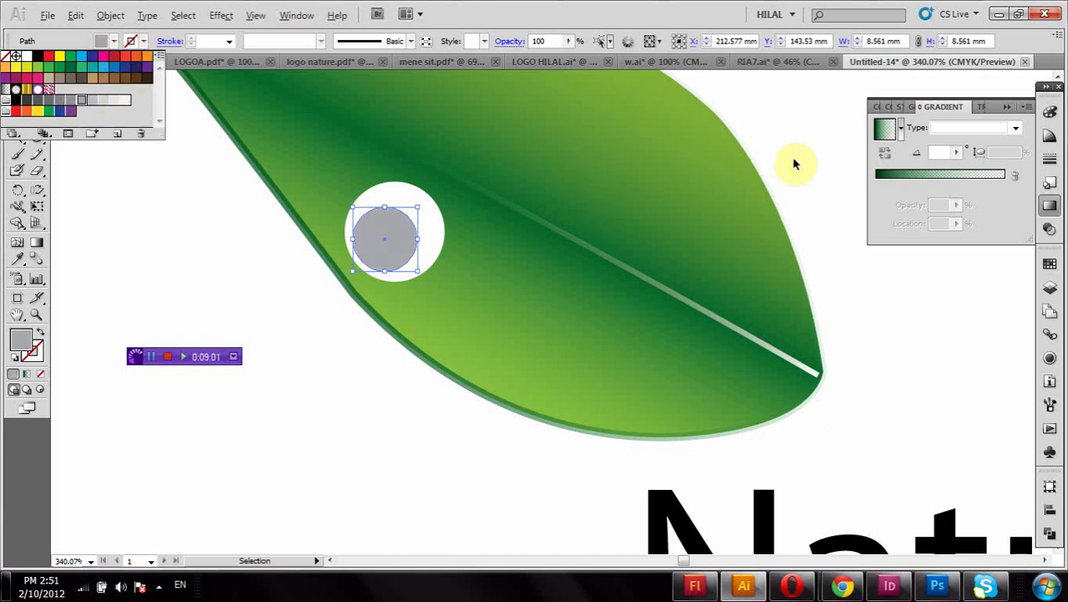
Apply a gradient to the small circle with an opaque right stop and a grey left stop
click(909, 178)
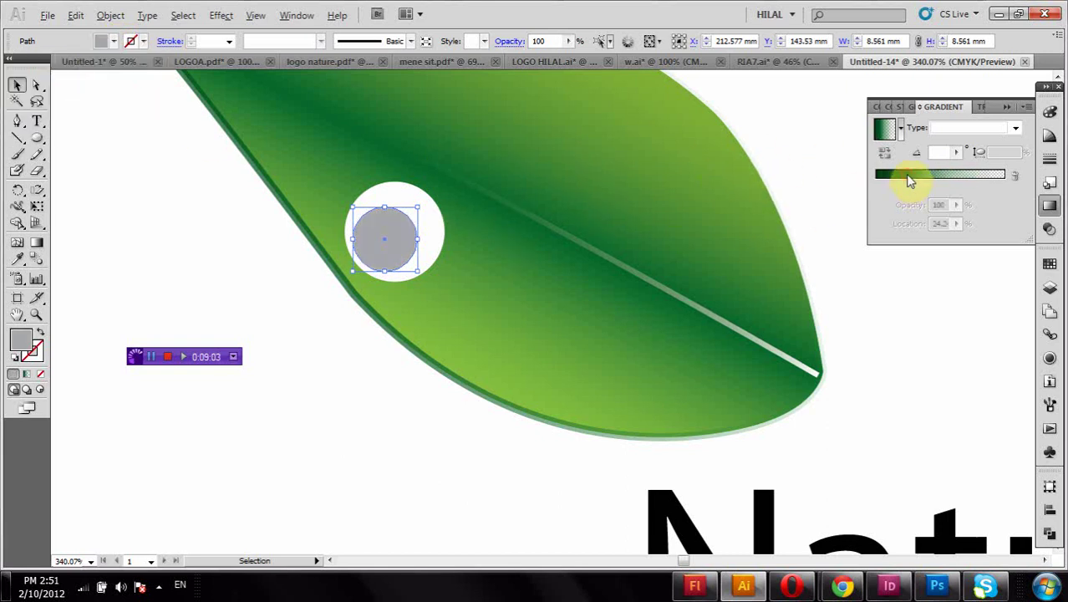
click(910, 176)
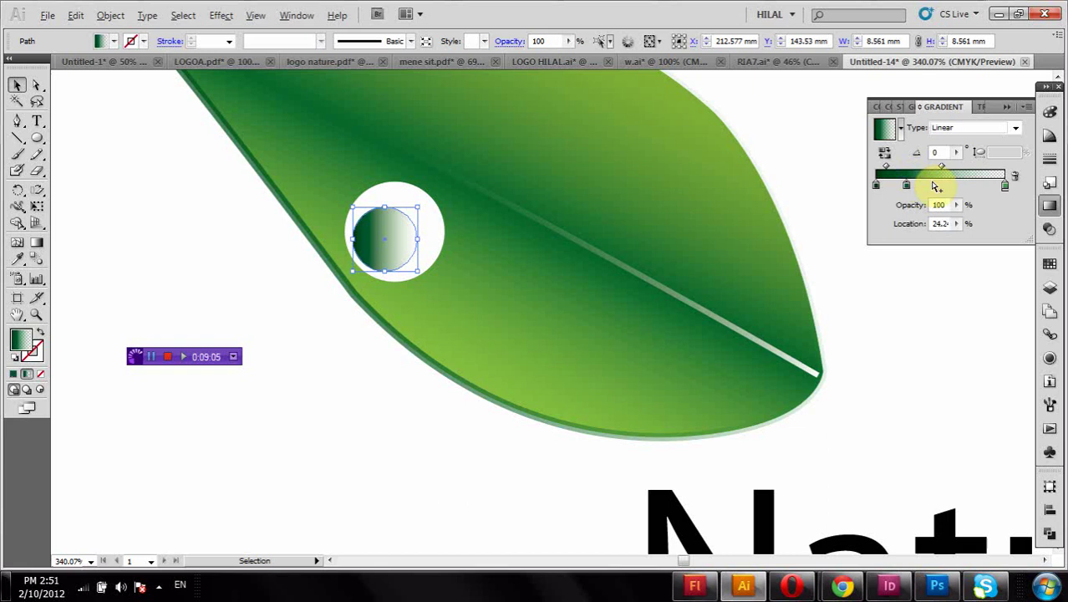
click(1005, 185)
click(942, 191)
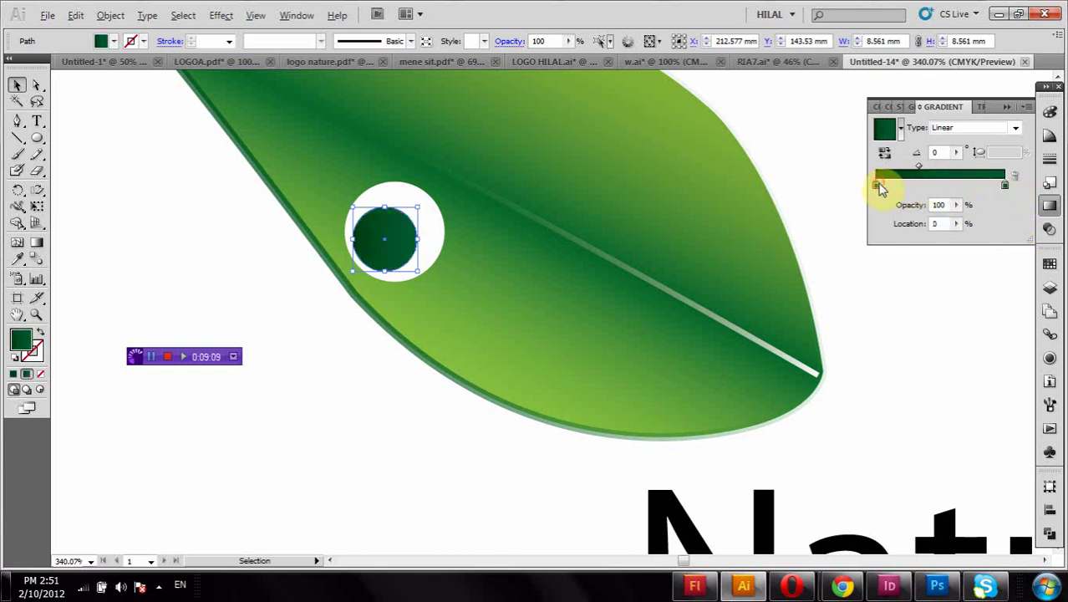
double_click(877, 185)
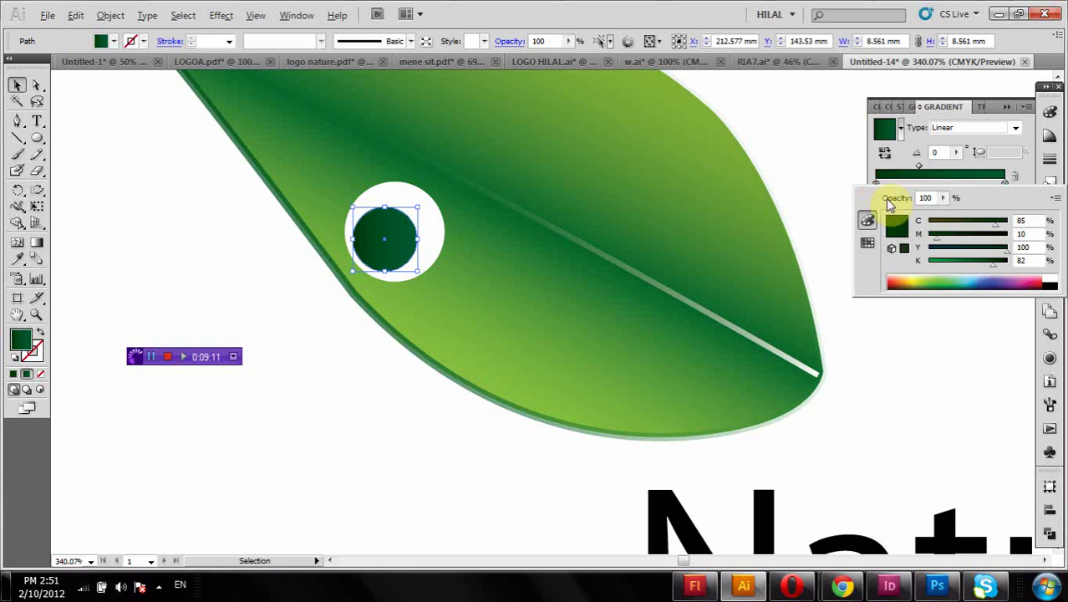
click(867, 241)
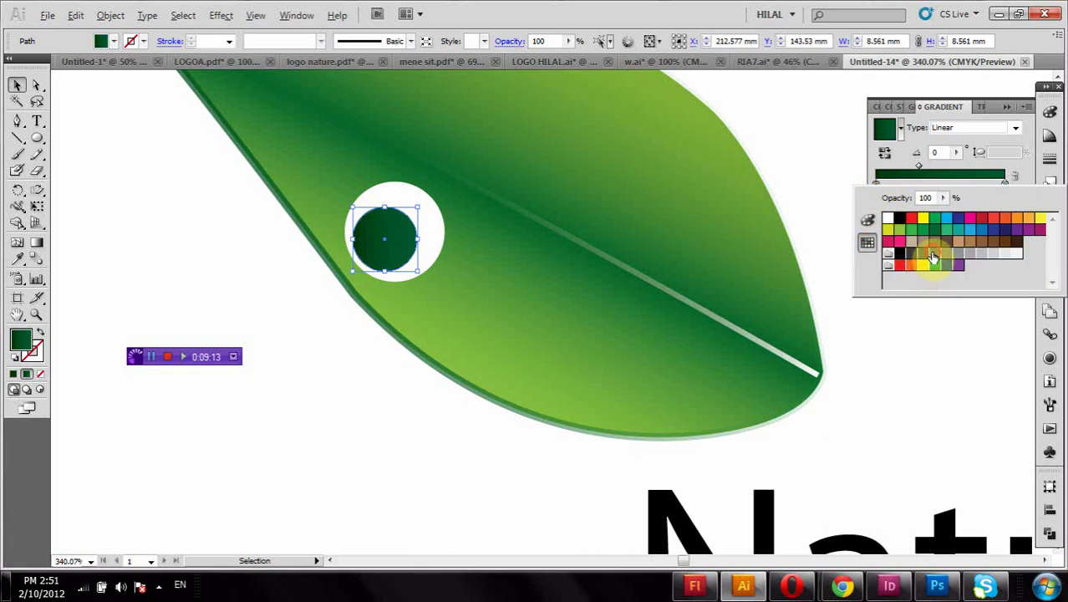
click(935, 253)
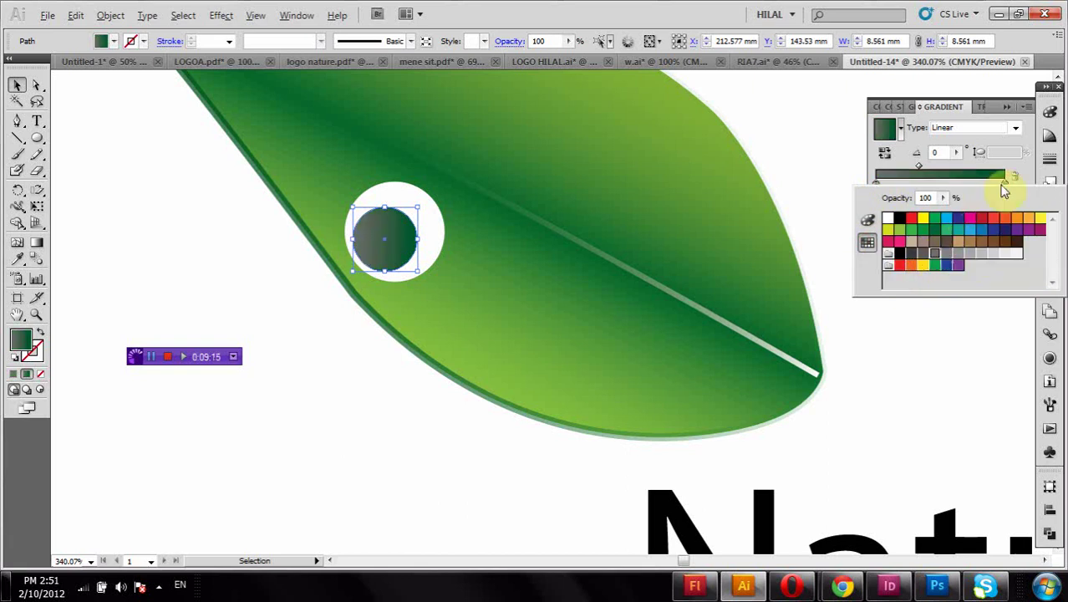
click(1007, 184)
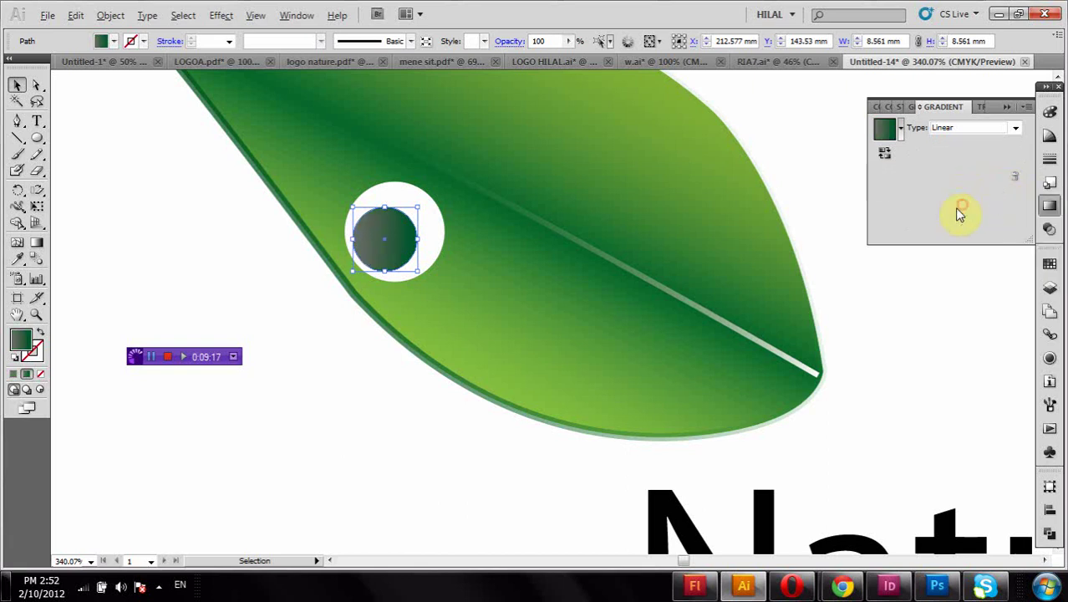
Move a gradient stop to the left end and set its opacity to 0%
click(956, 205)
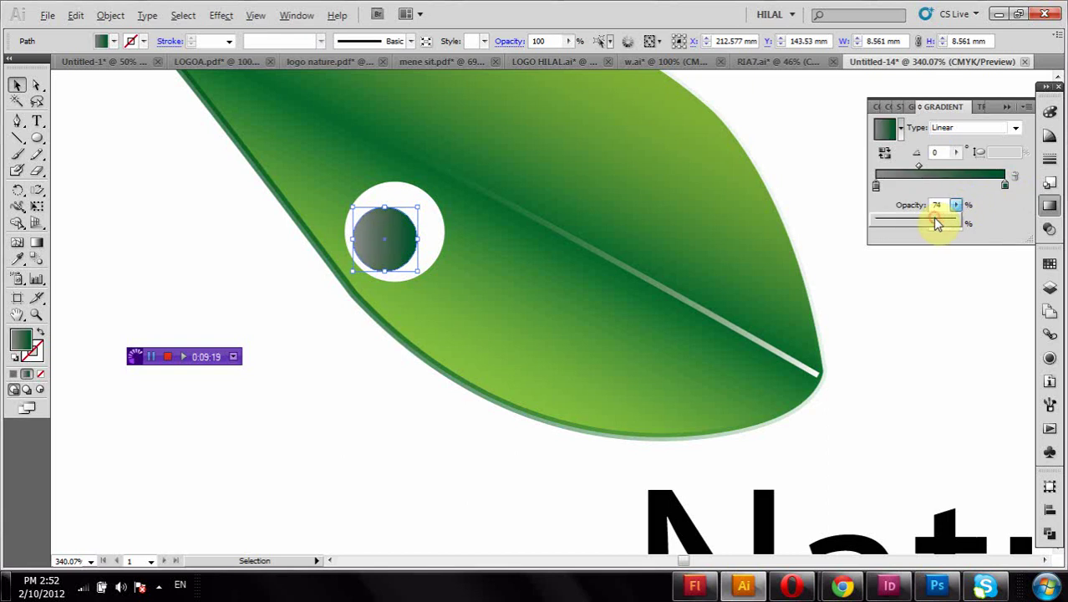
drag(937, 221, 955, 222)
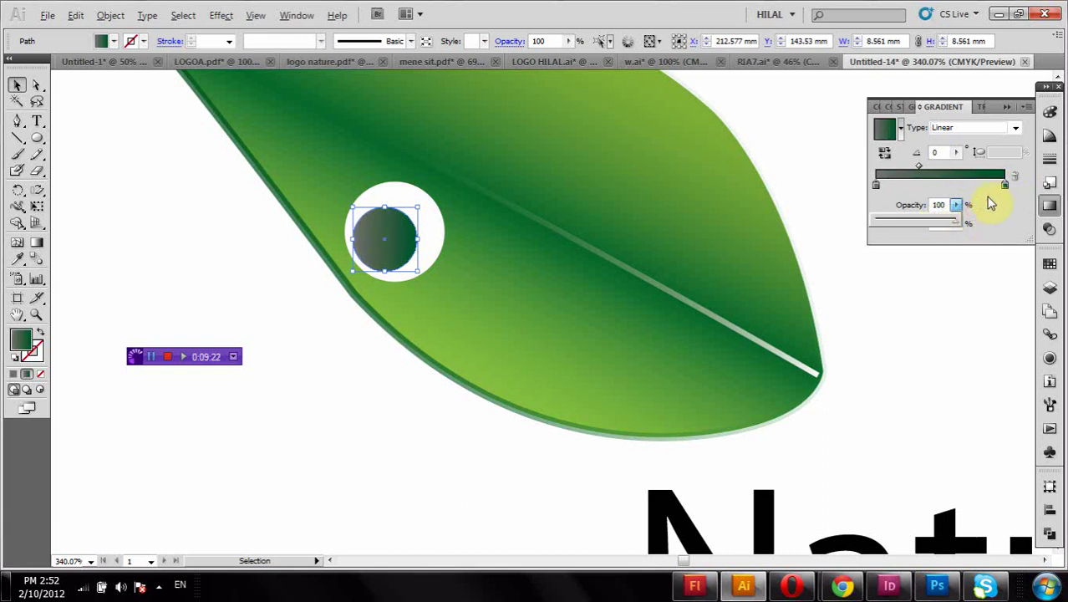
click(1005, 189)
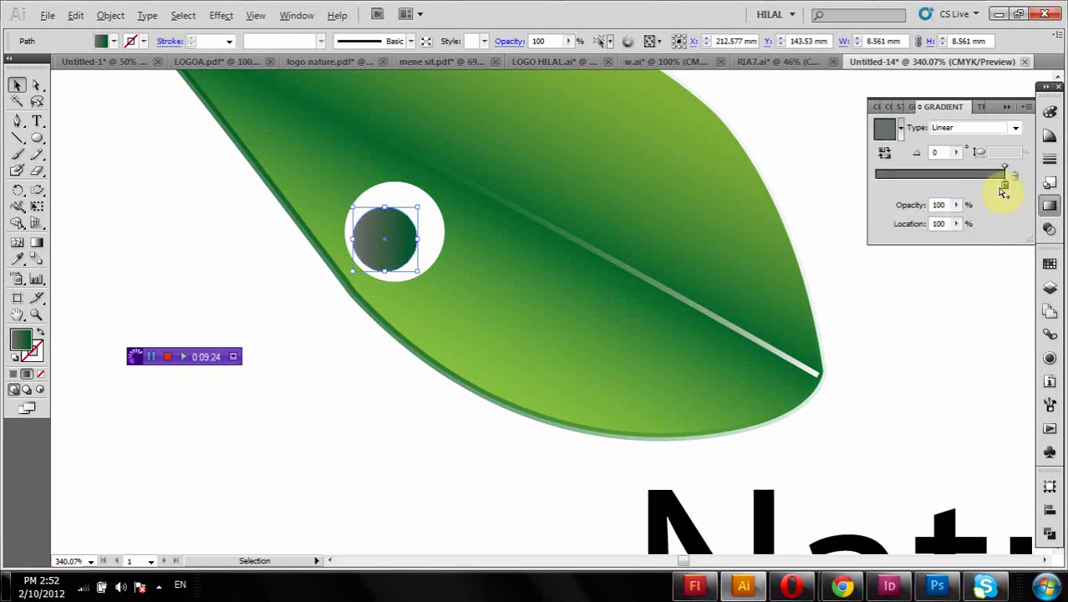
mouse_move(1006, 189)
mouse_down()
mouse_move(990, 191)
mouse_move(1005, 194)
mouse_up()
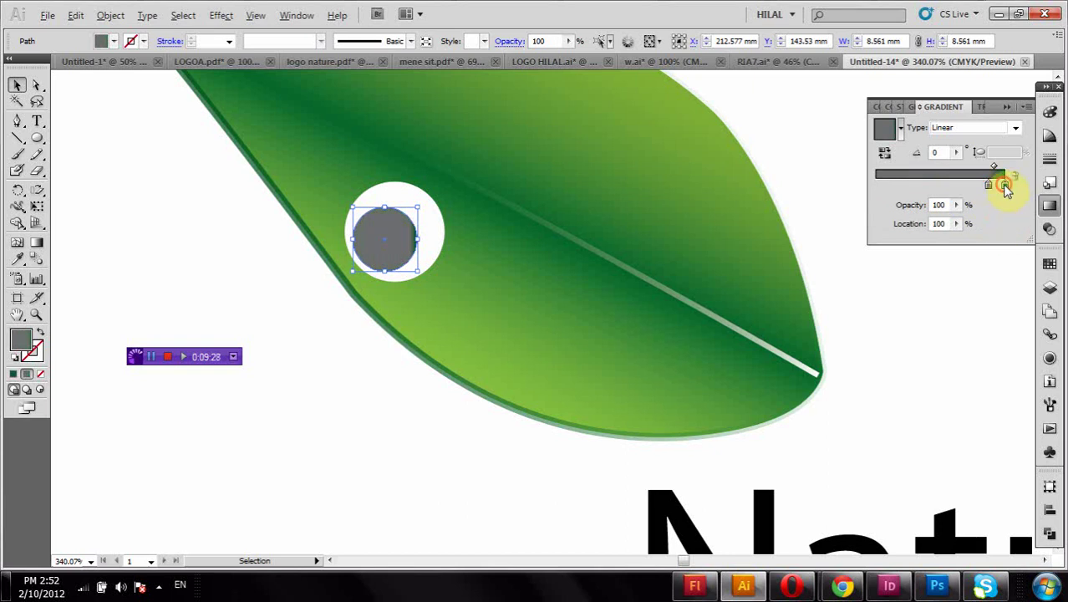
drag(1000, 186, 851, 187)
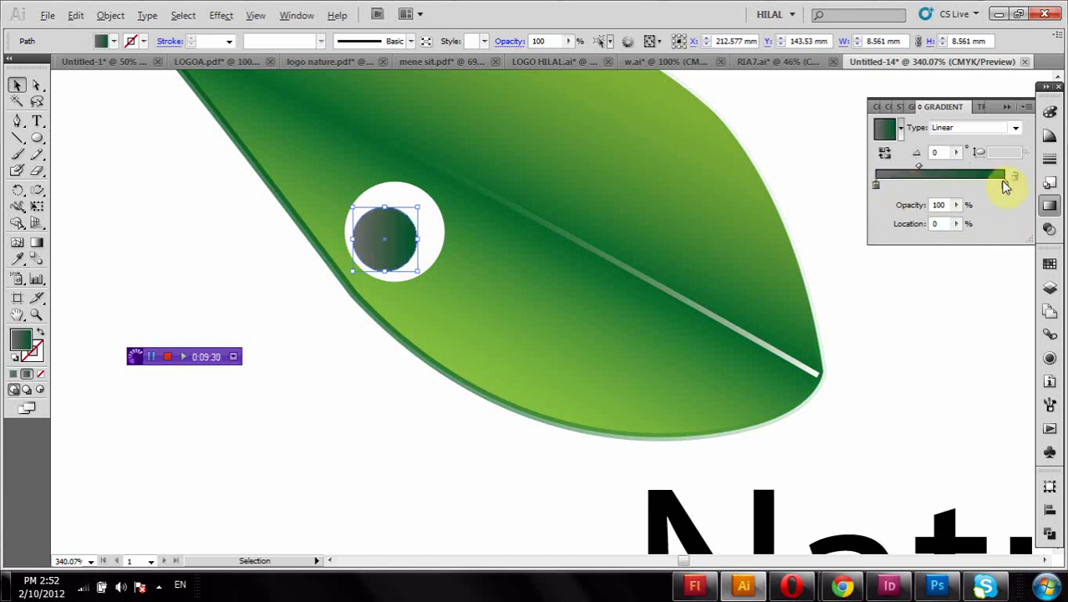
click(957, 204)
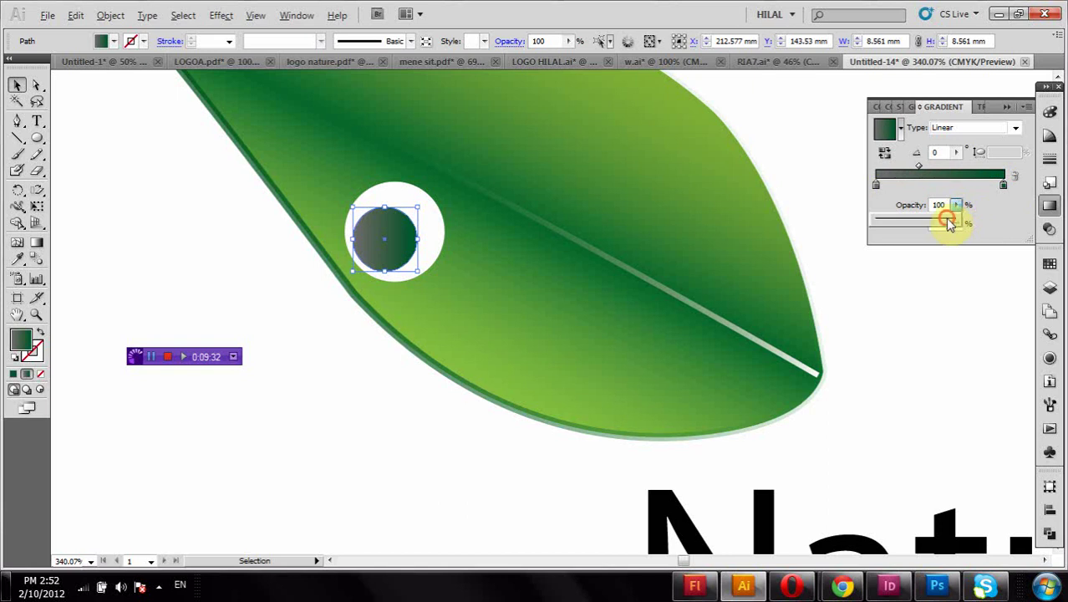
drag(946, 219, 857, 225)
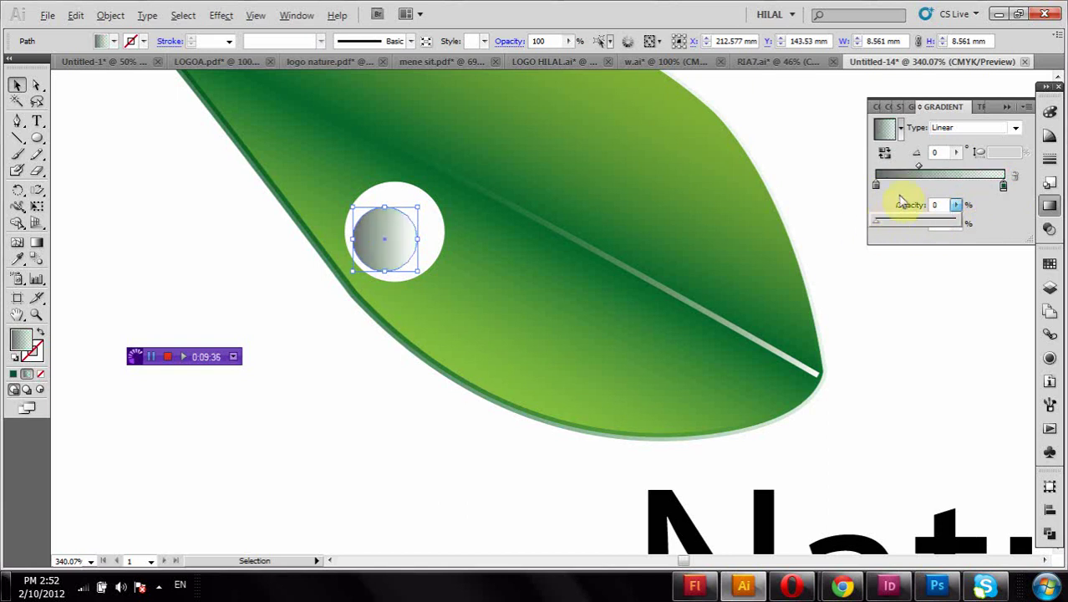
Add a stop at the gradient's right end and move the midpoint to 46%
click(933, 183)
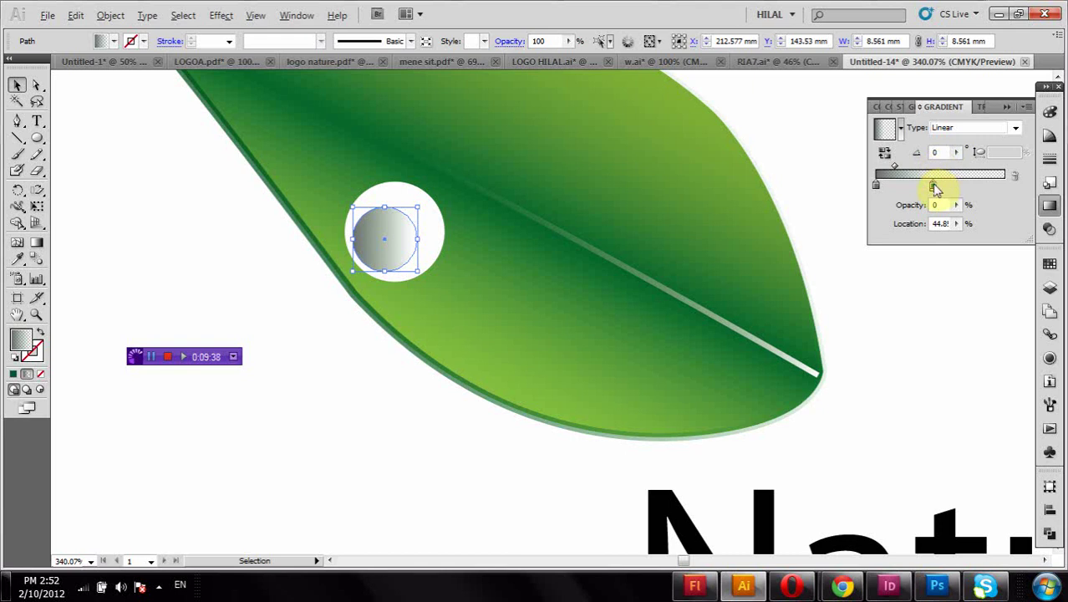
drag(933, 186, 1005, 185)
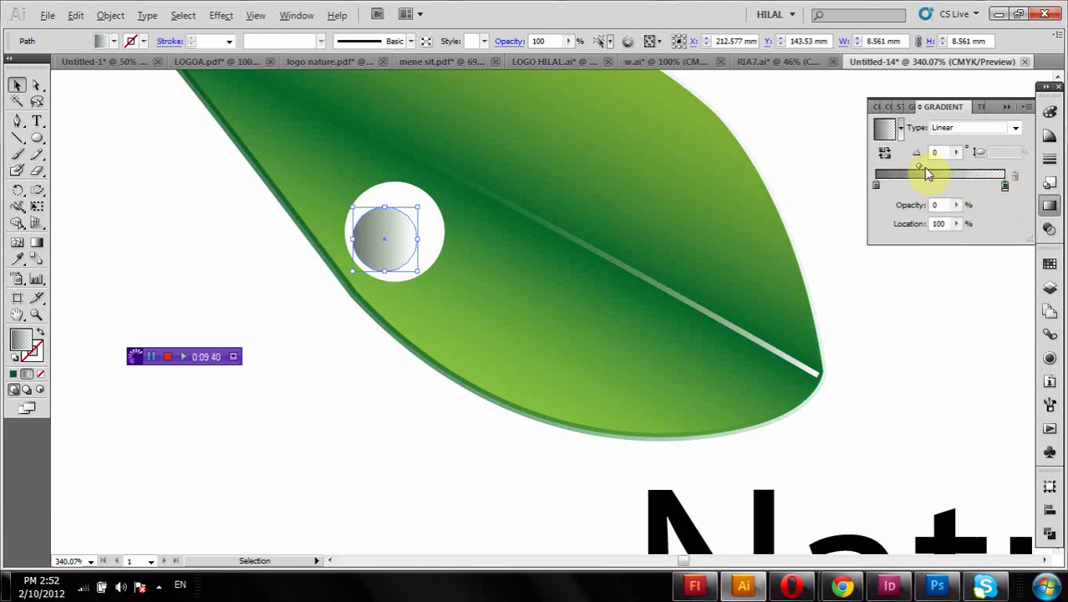
drag(923, 166, 936, 166)
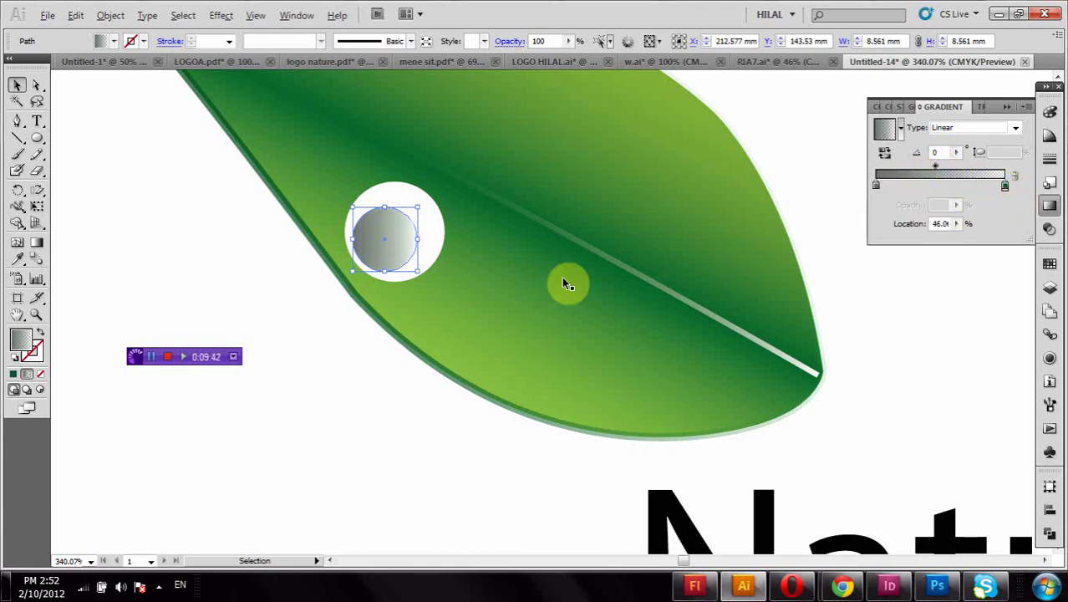
click(308, 299)
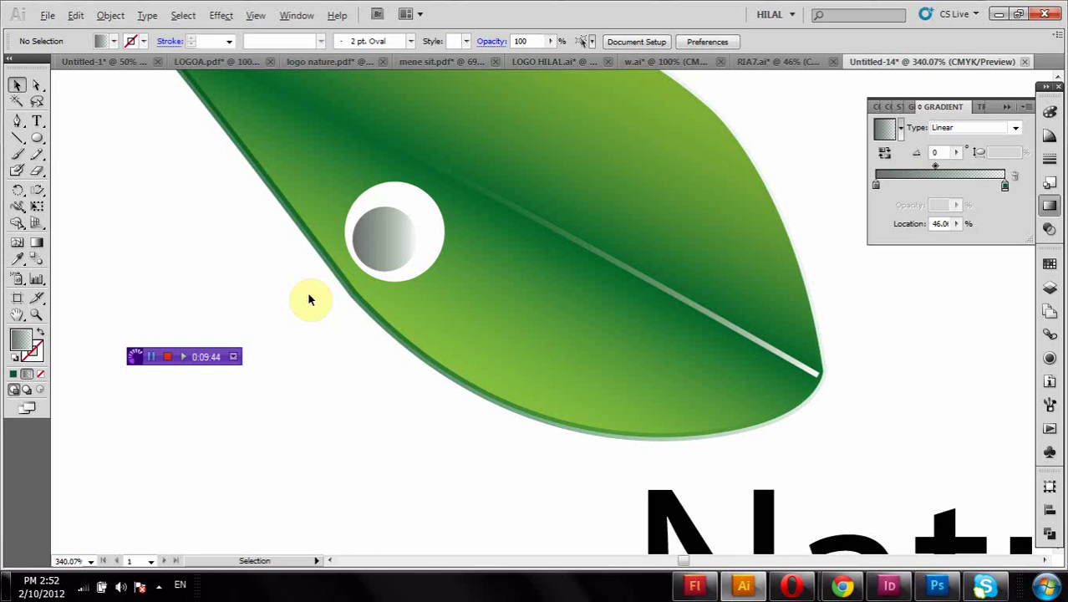
Give the inner gradient circle a 1 pt light grey outline, replacing a trial black stroke
click(423, 215)
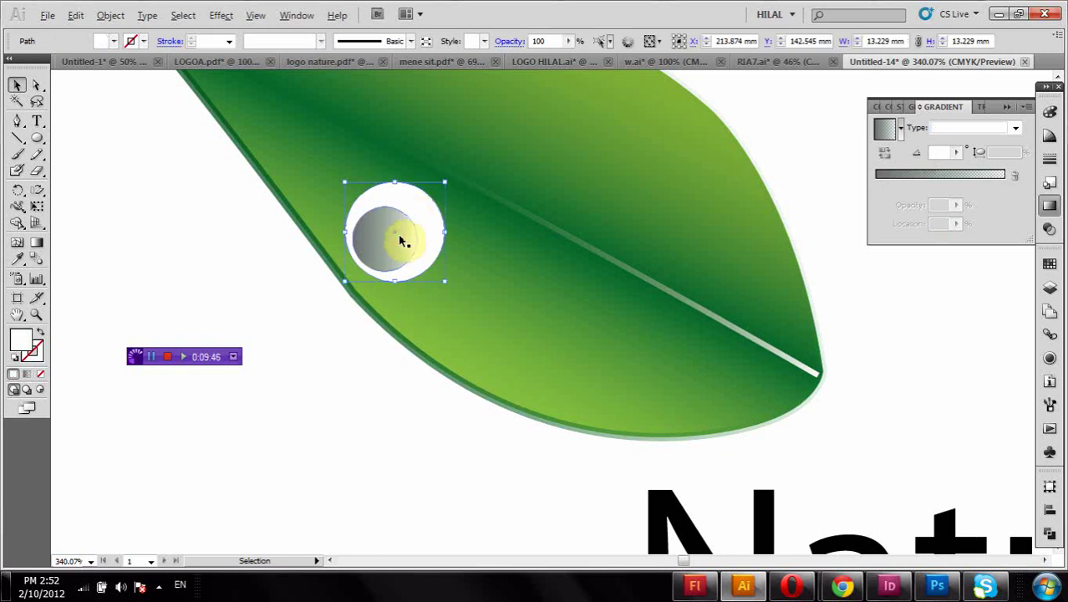
click(405, 238)
click(143, 41)
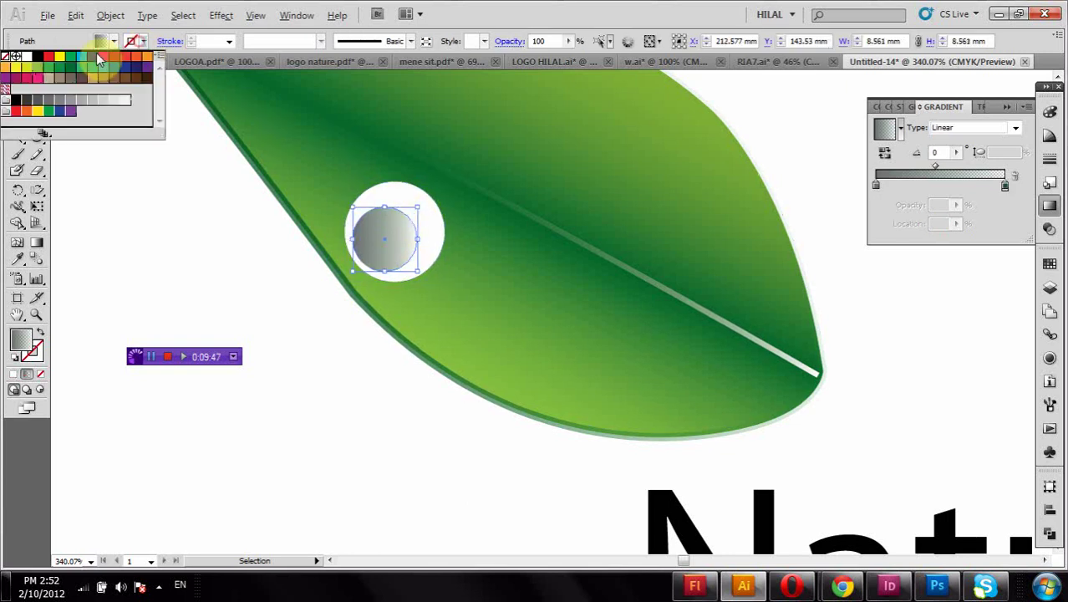
click(29, 54)
click(98, 192)
click(358, 234)
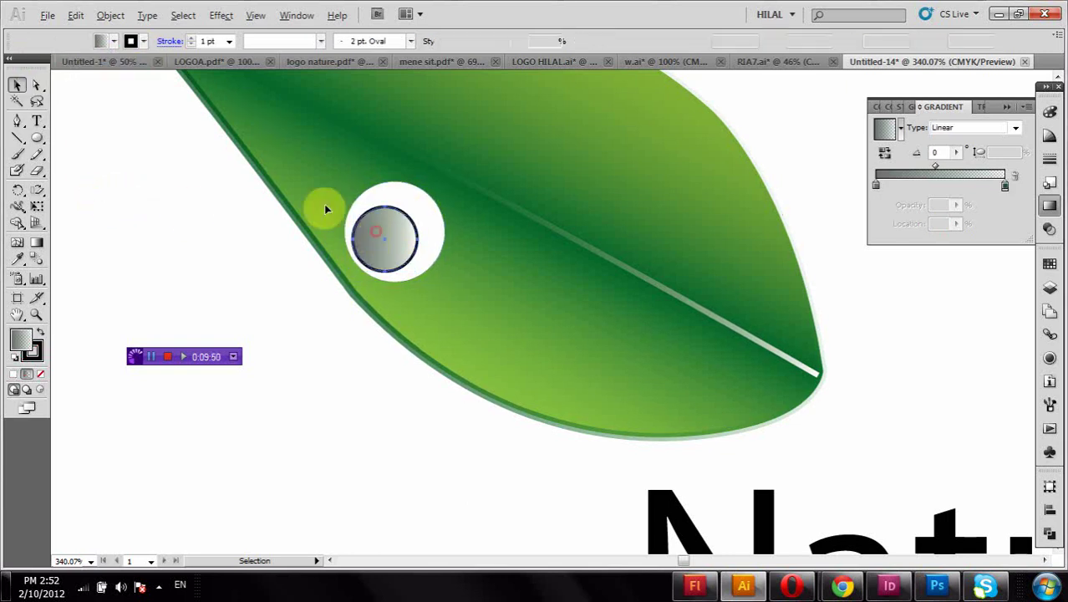
click(143, 41)
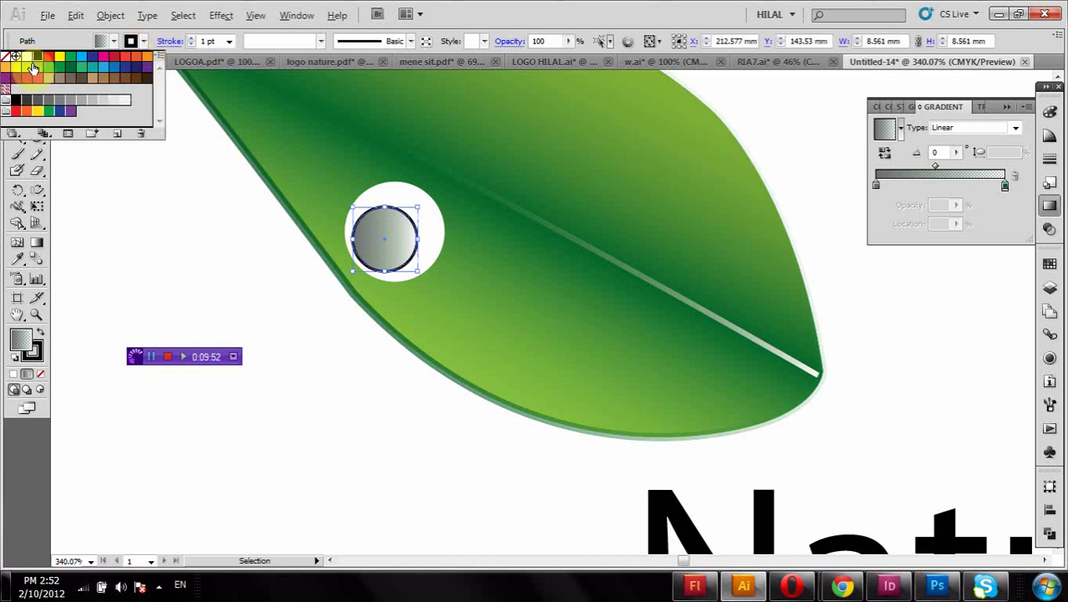
click(83, 101)
click(117, 205)
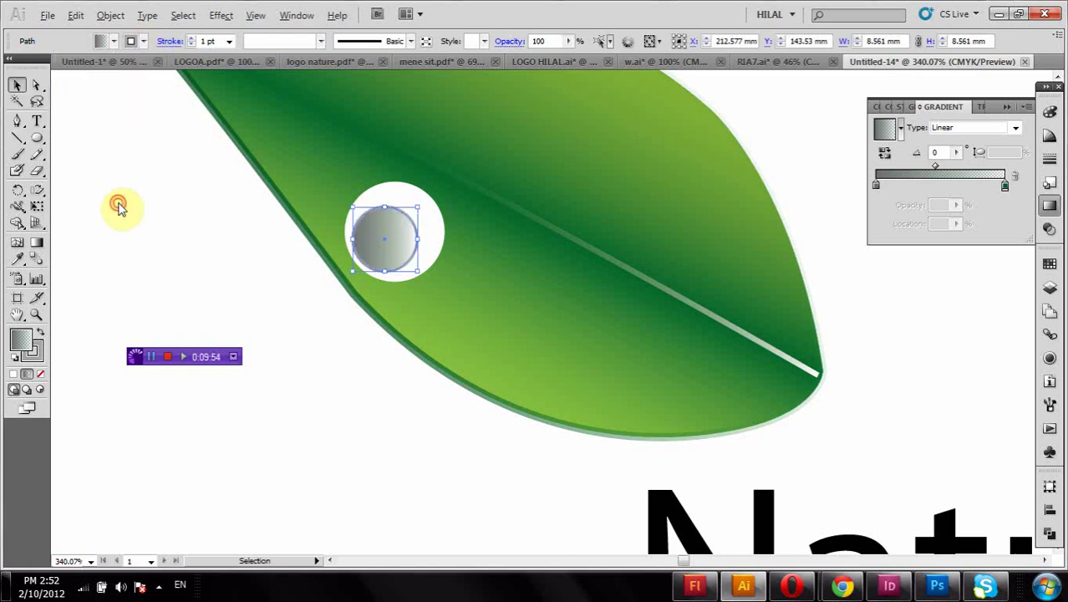
double_click(20, 315)
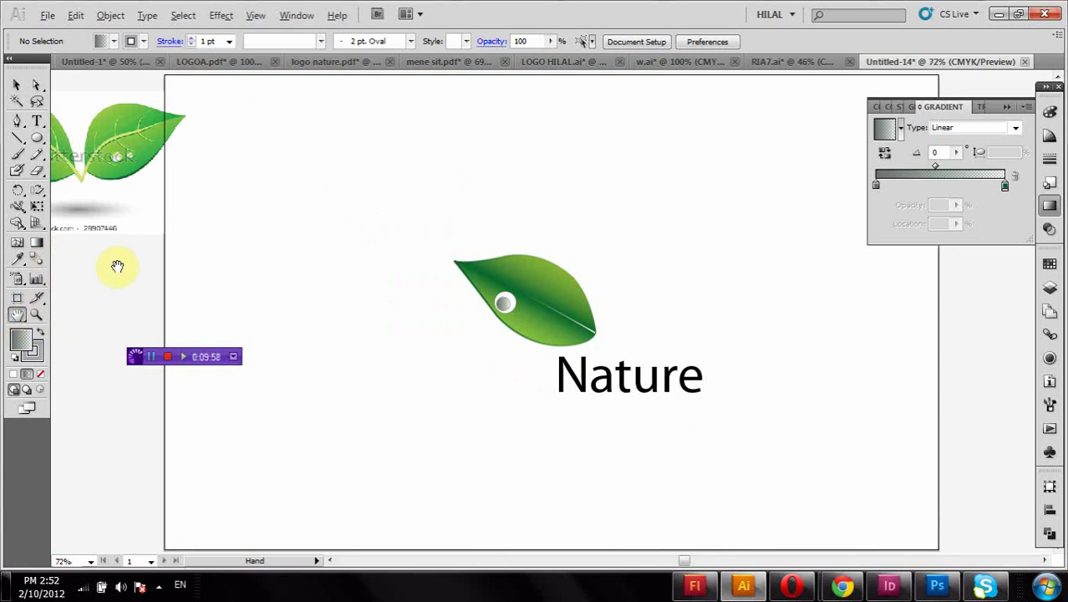
Set the inner gradient highlight circle on the leaf to 60% opacity
click(17, 85)
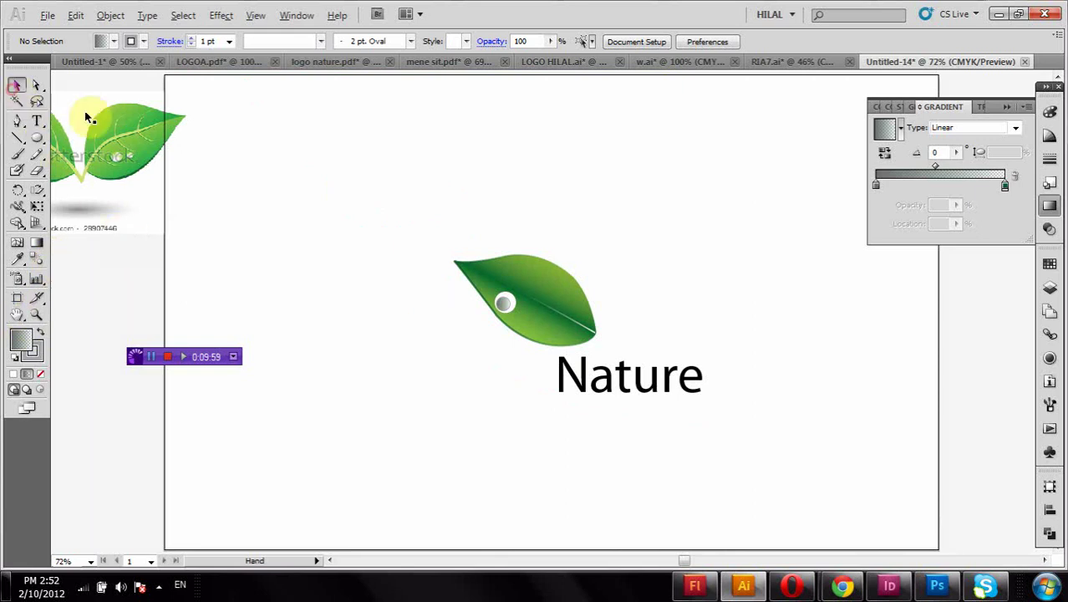
click(506, 302)
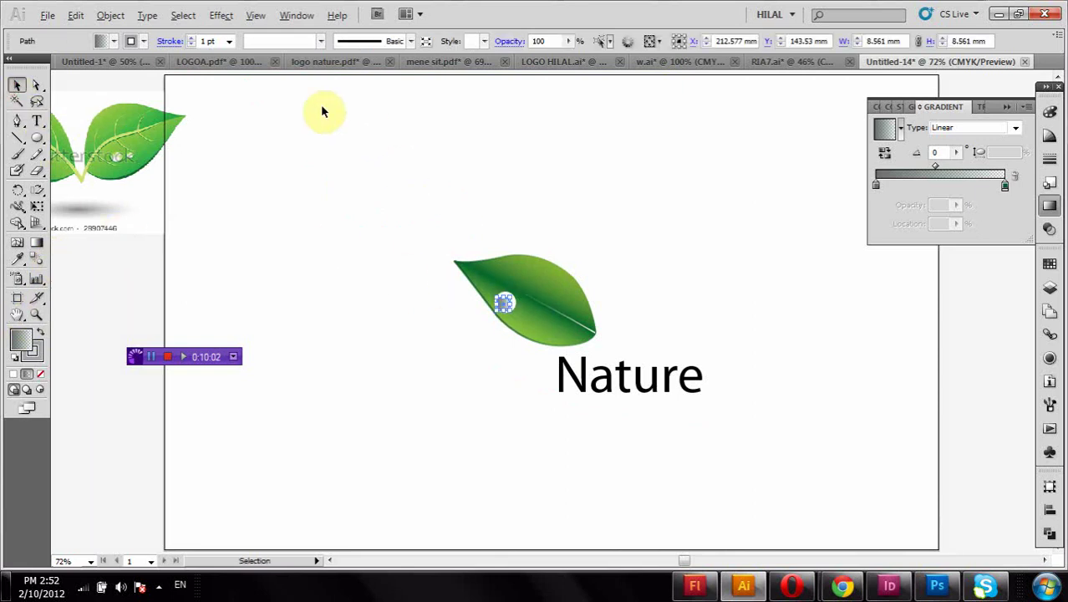
click(567, 43)
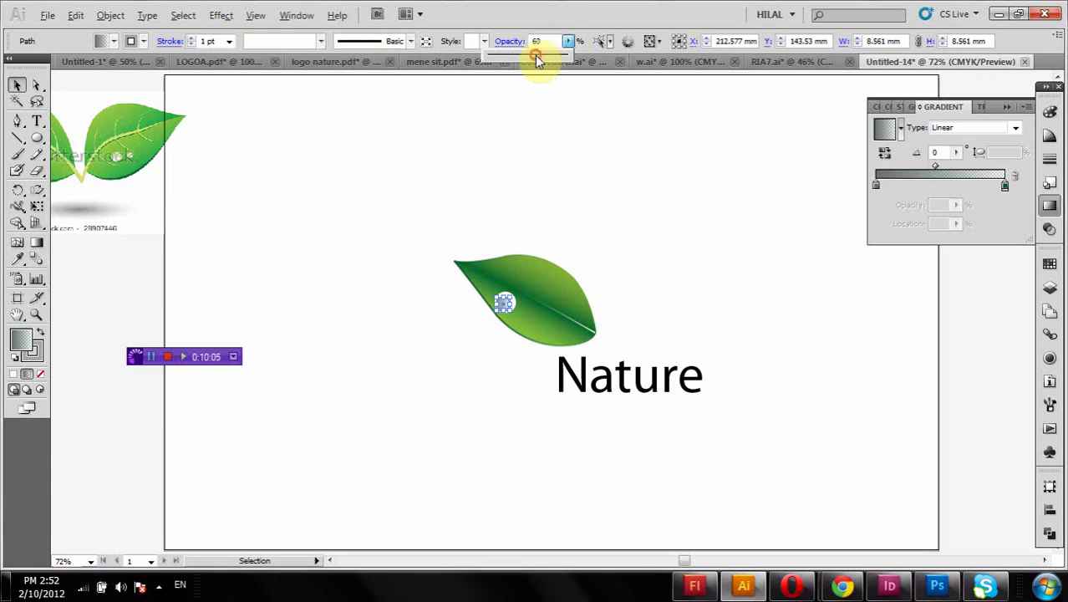
click(540, 135)
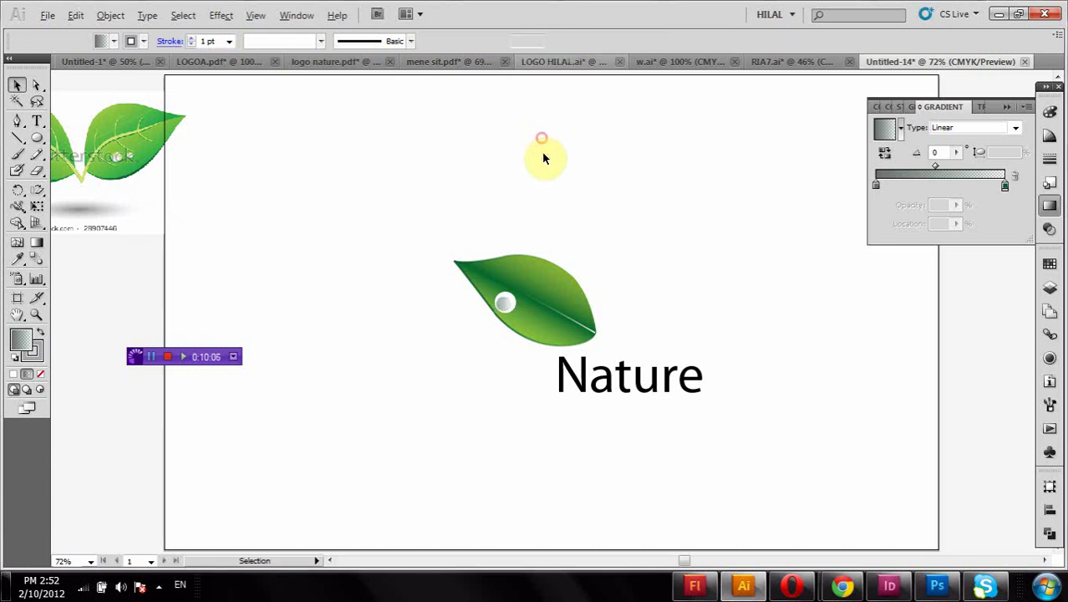
Lower the white circle behind the droplet to about 48% opacity, then reselect the highlight
click(508, 298)
click(568, 42)
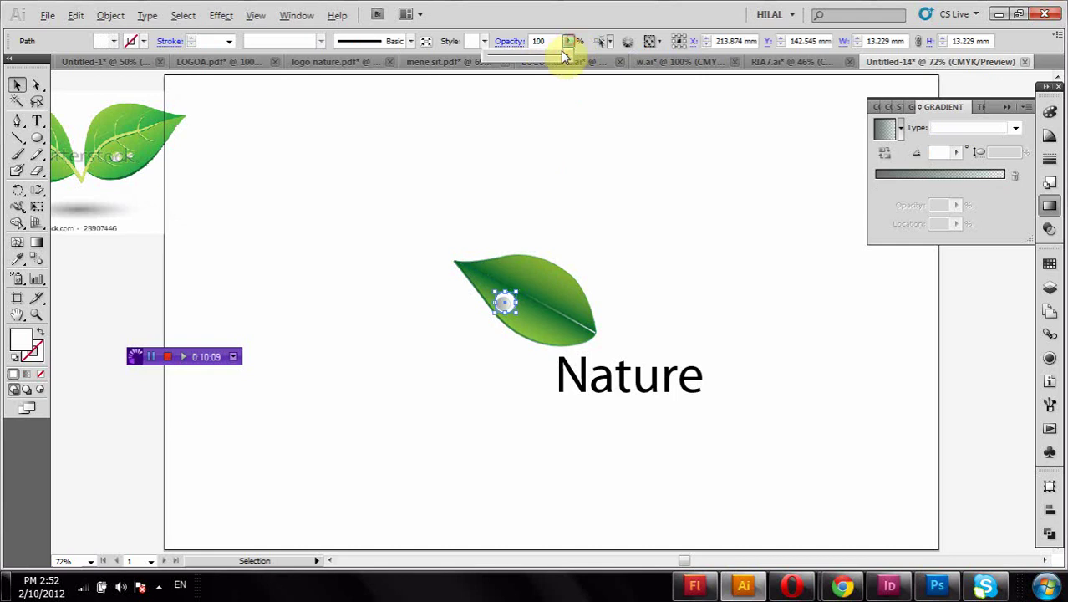
drag(541, 59, 534, 62)
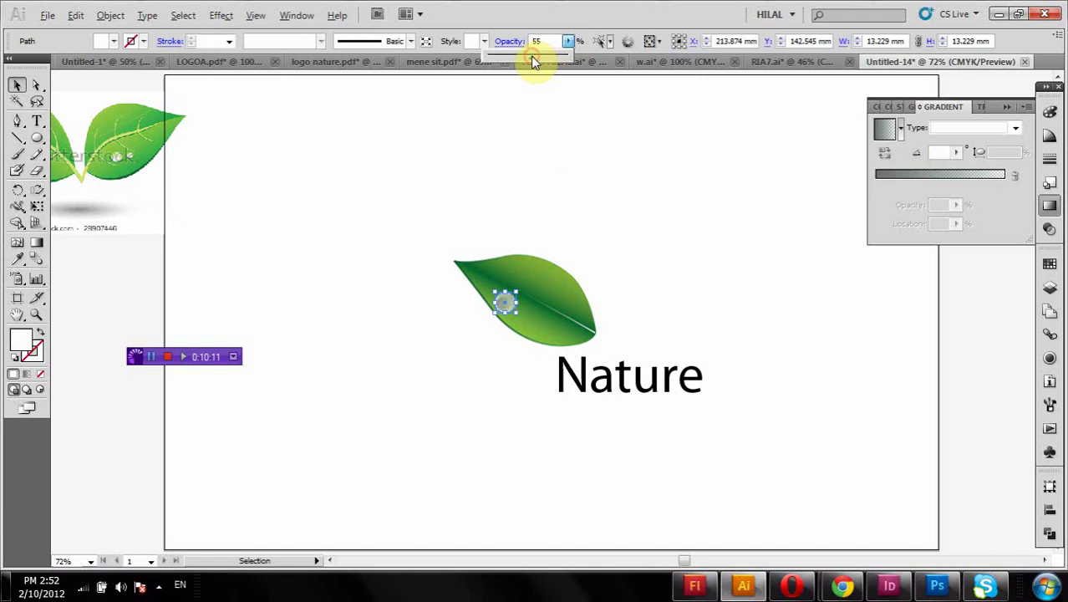
click(571, 168)
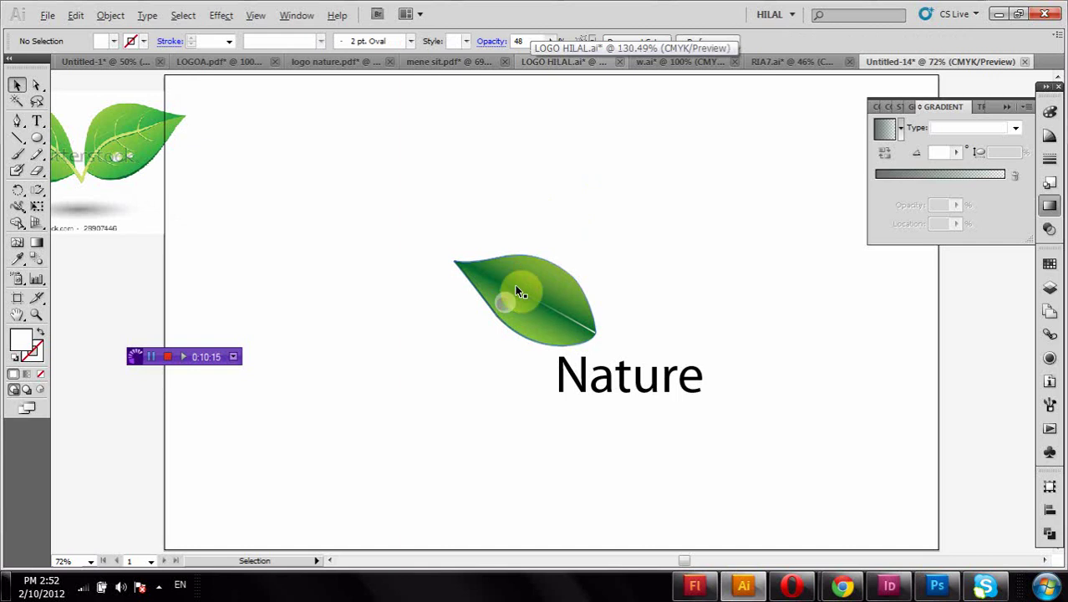
click(506, 305)
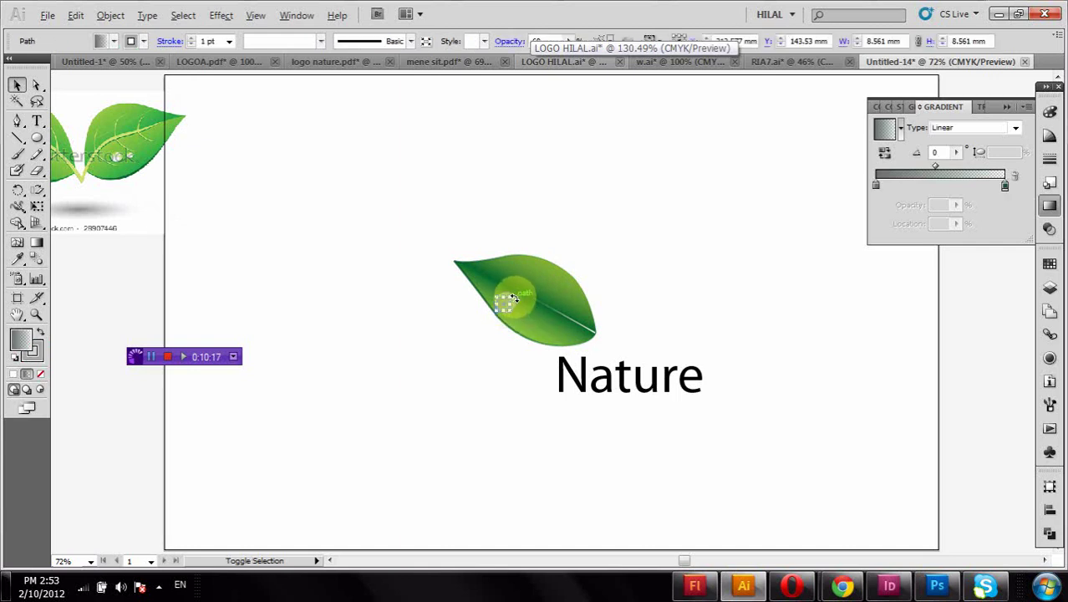
Group the highlight circles and add a smaller ~5 mm copy beside them at about 68% opacity
right_click(512, 297)
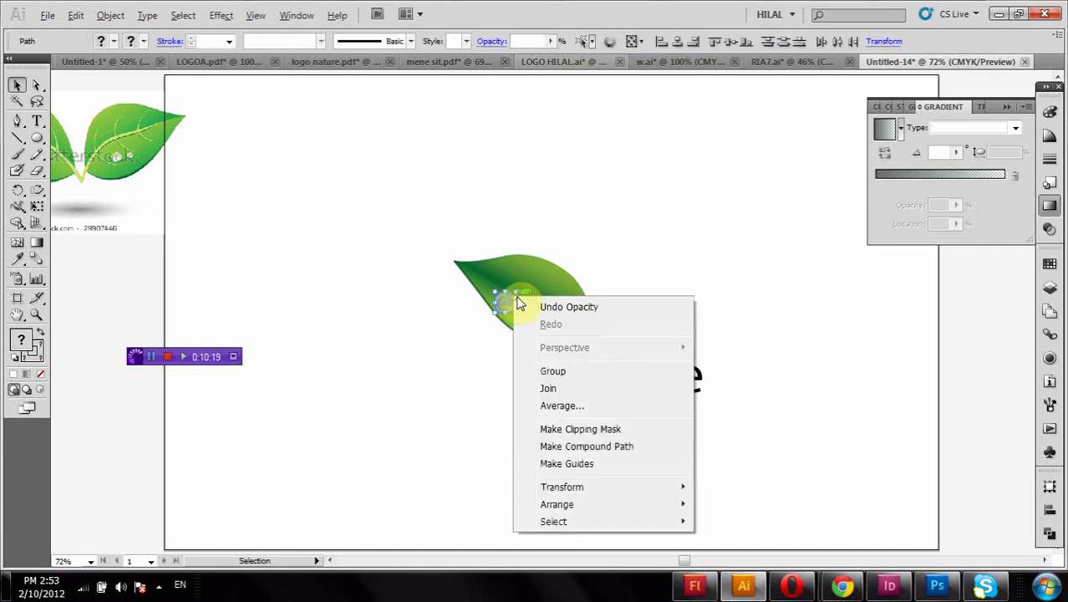
click(539, 373)
mouse_move(506, 301)
mouse_down()
mouse_move(547, 335)
mouse_move(533, 327)
mouse_up()
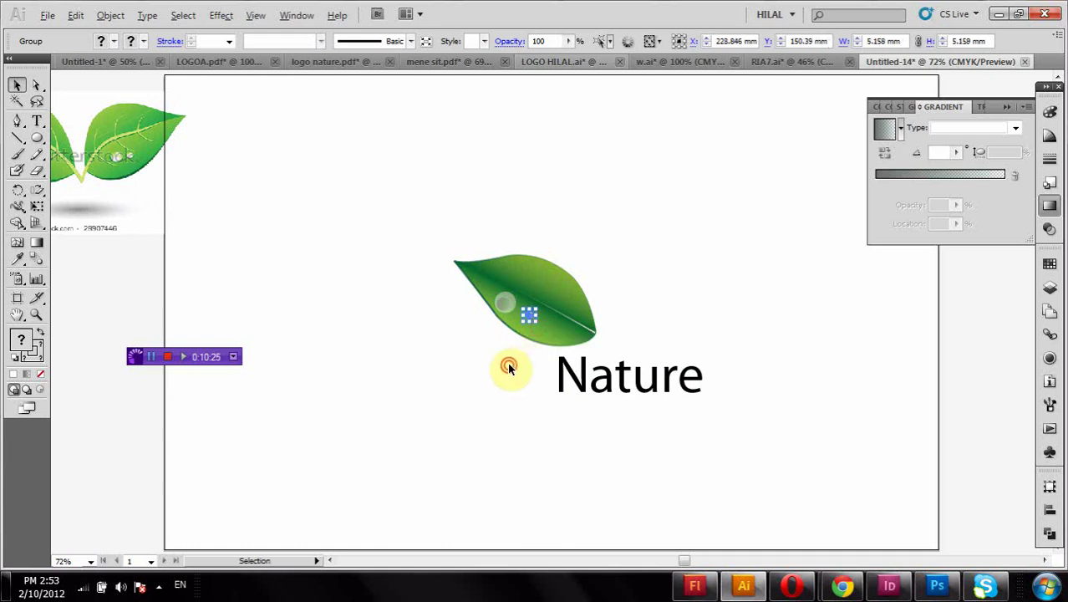
click(509, 365)
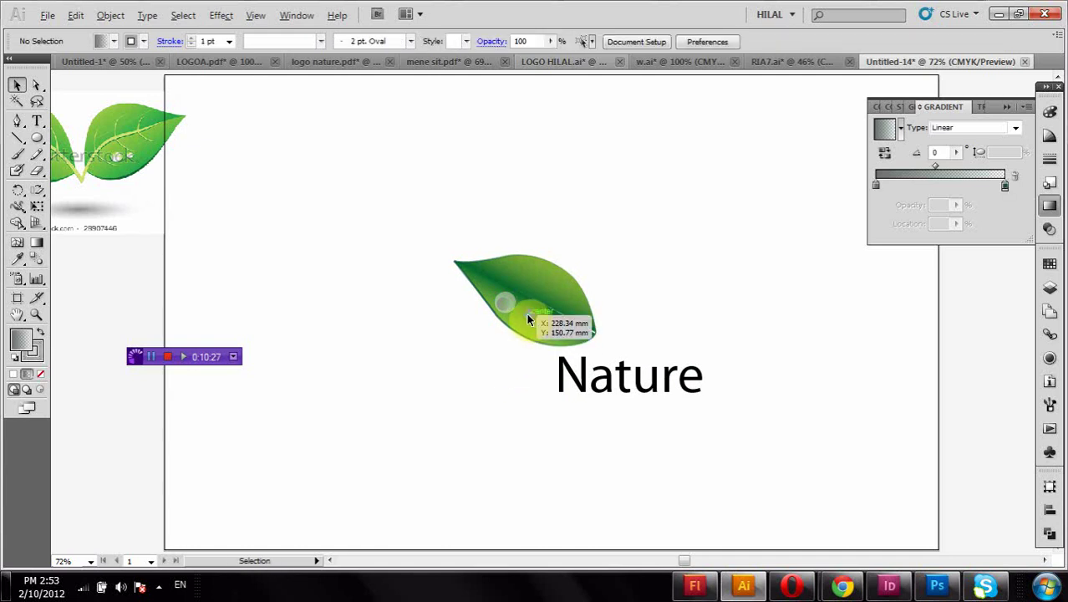
drag(527, 317, 507, 299)
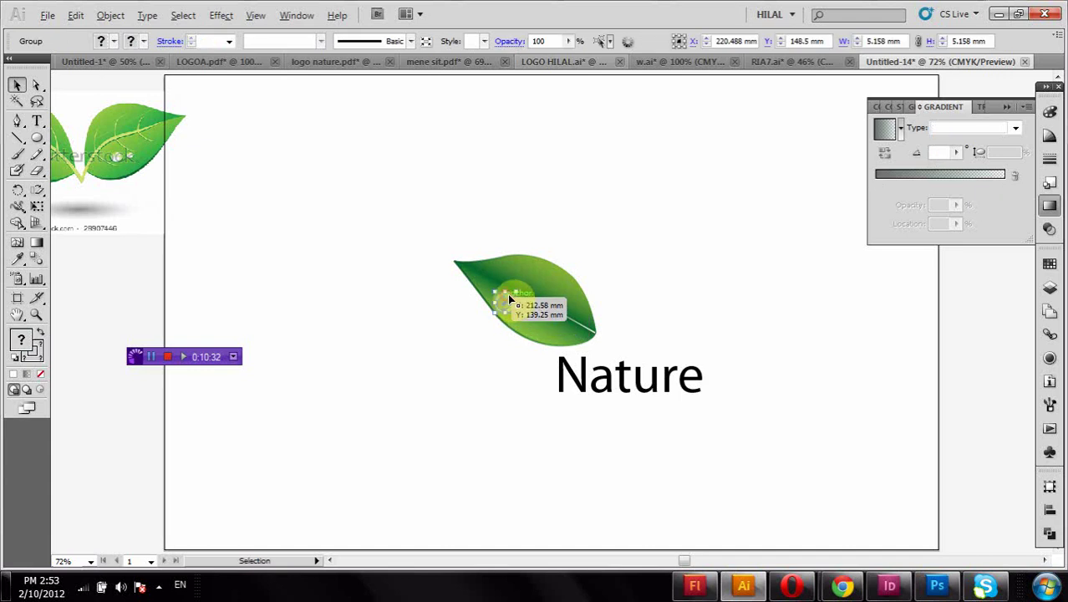
click(568, 41)
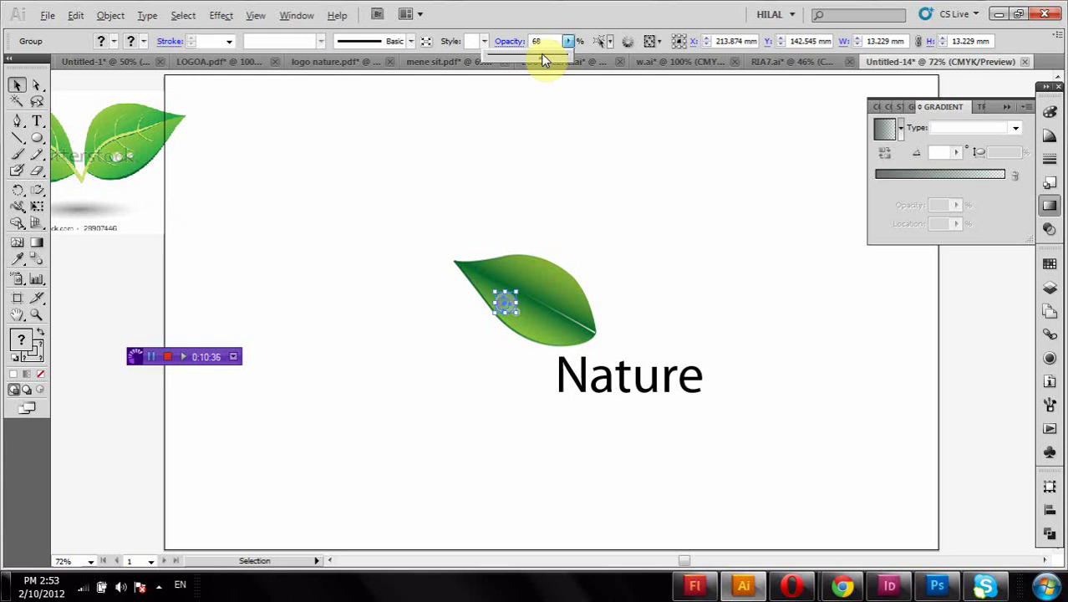
click(554, 121)
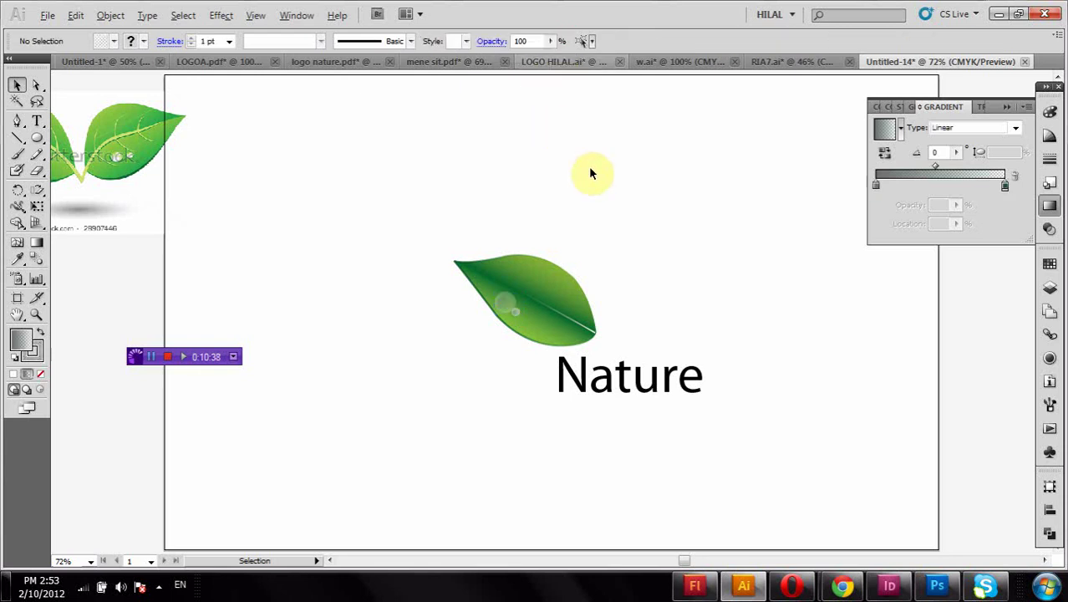
click(502, 321)
Group the leaf with its highlights, move it to the top, and delete the reference leaf image
right_click(507, 315)
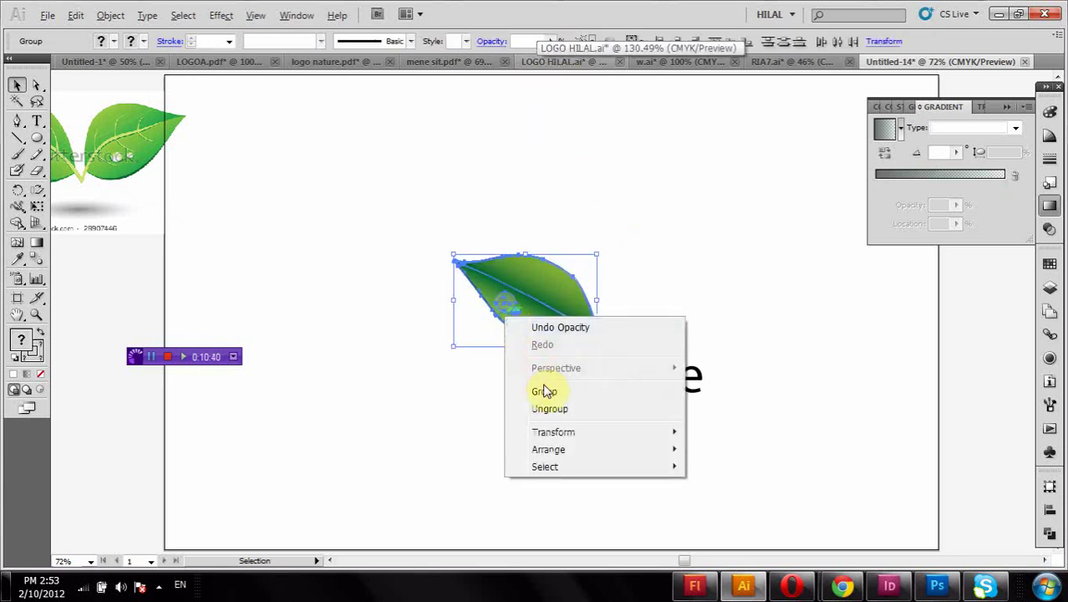
click(546, 387)
mouse_move(531, 321)
mouse_down()
mouse_move(571, 190)
mouse_move(608, 120)
mouse_up()
click(109, 129)
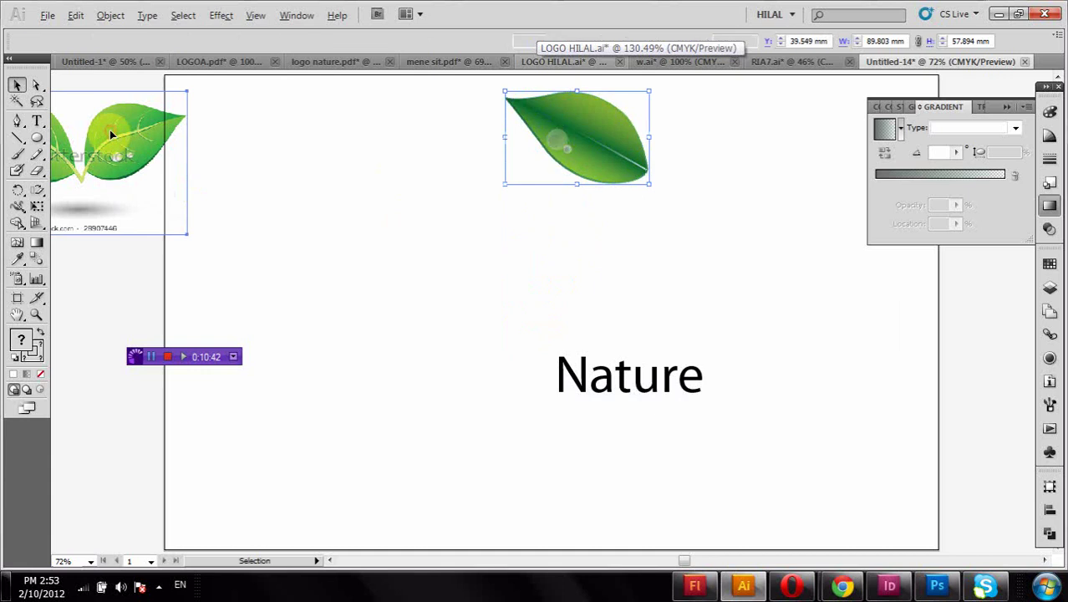
key(Delete)
Enlarge the Nature text to about 193.56 pt and place it under the leaf
click(597, 372)
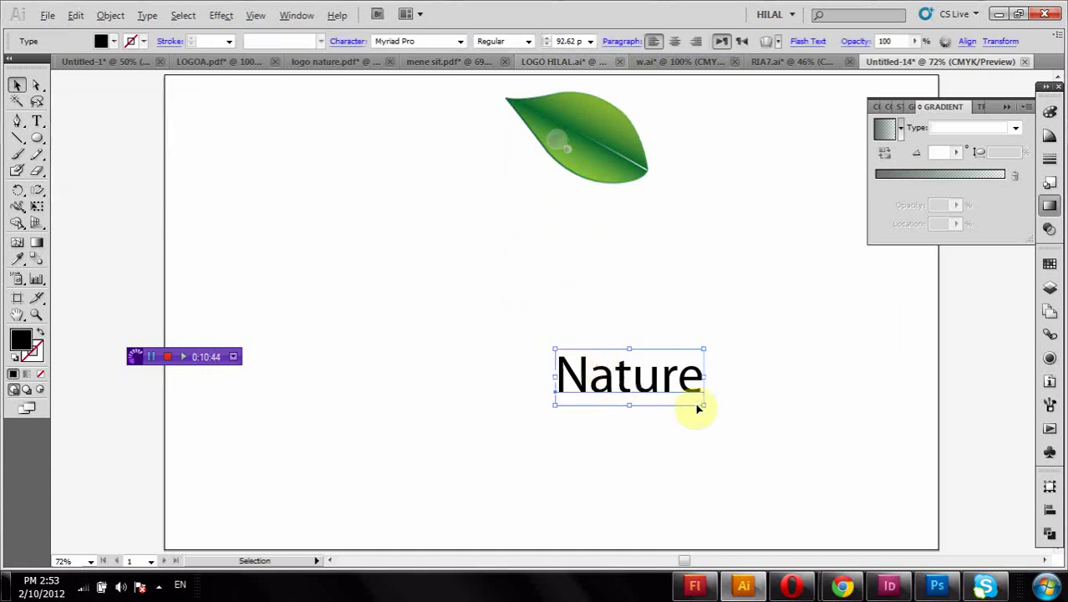
drag(704, 404, 867, 466)
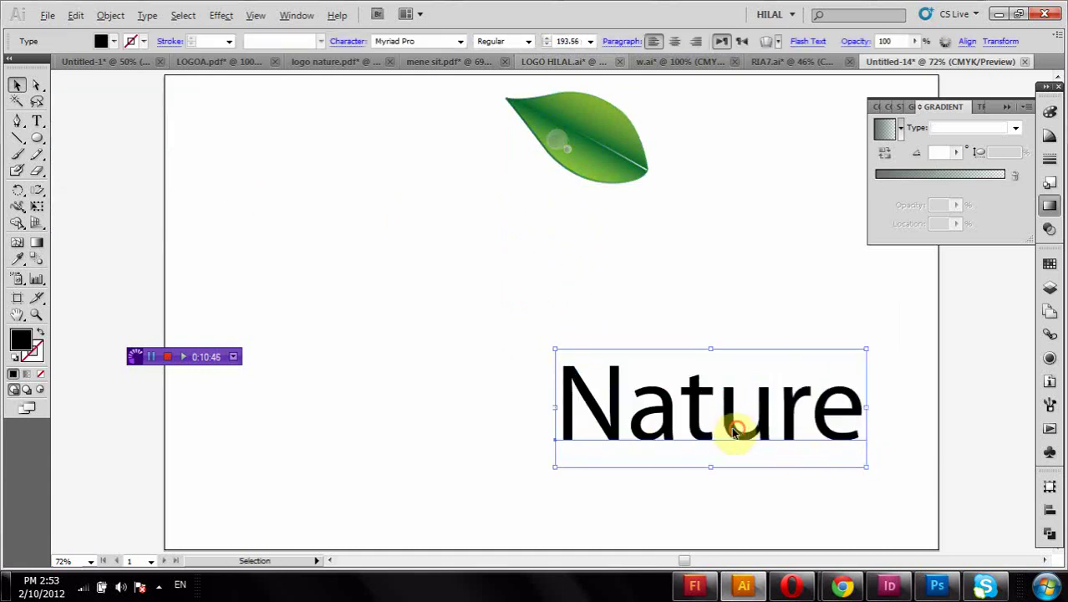
drag(735, 424, 514, 319)
drag(644, 355, 754, 394)
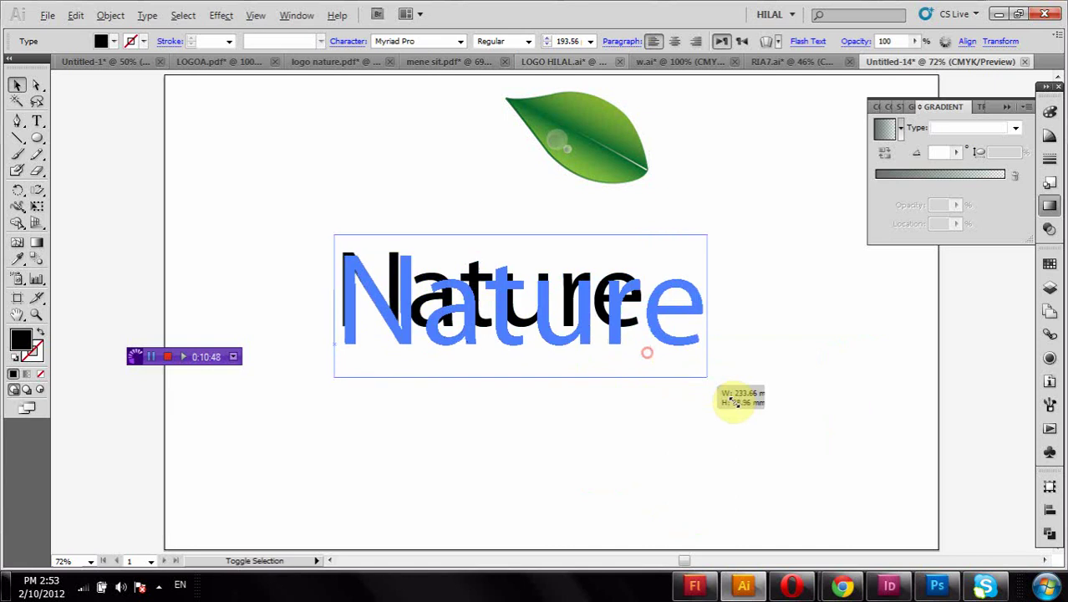
Colour the letters 'Nat' of Nature with a brown fill swatch
double_click(532, 318)
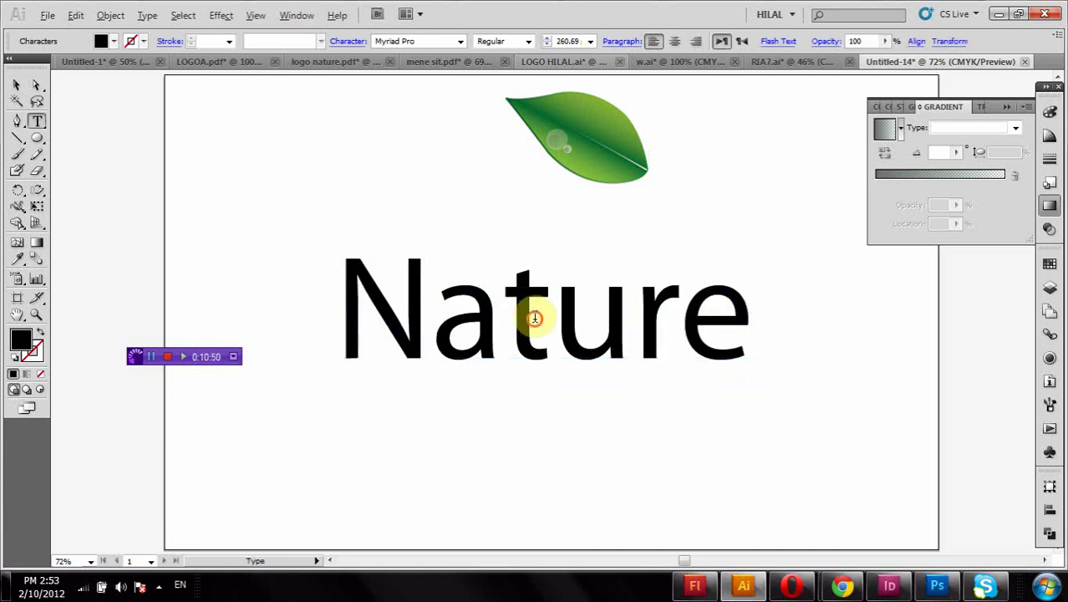
drag(536, 311, 388, 289)
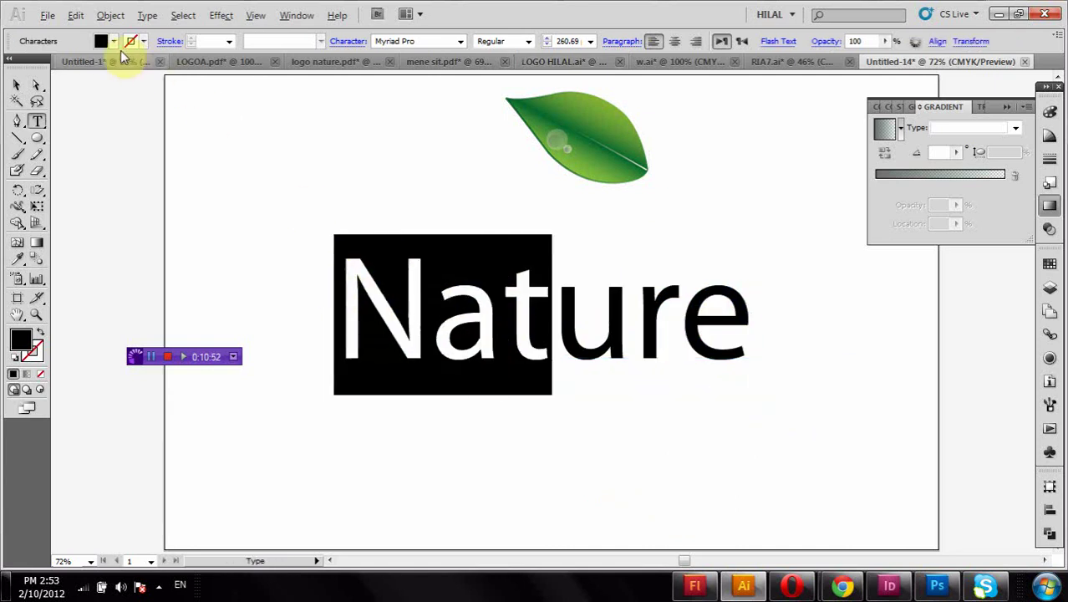
click(104, 41)
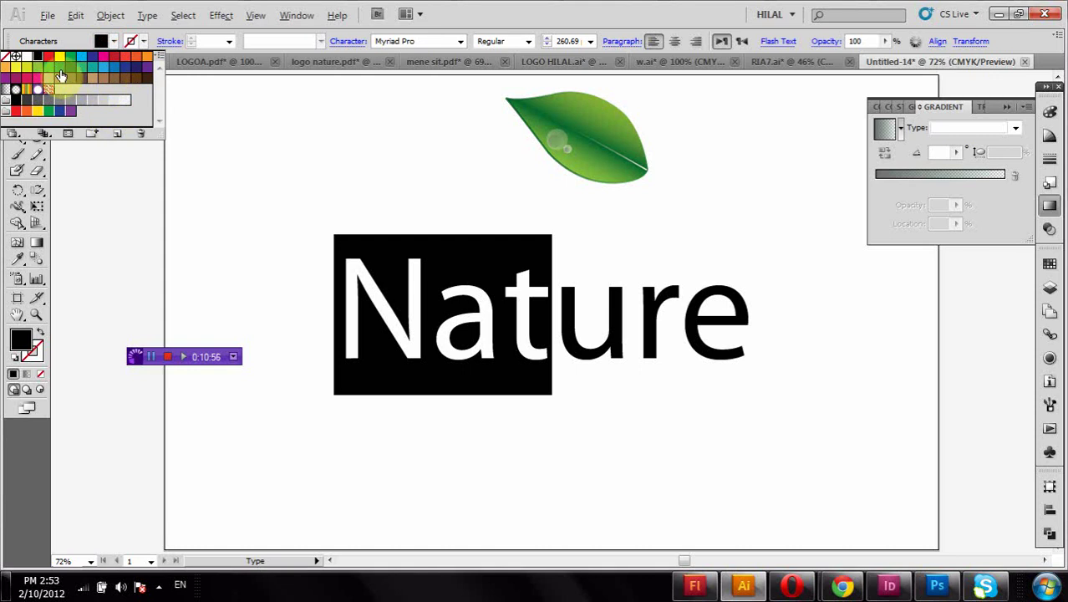
click(557, 318)
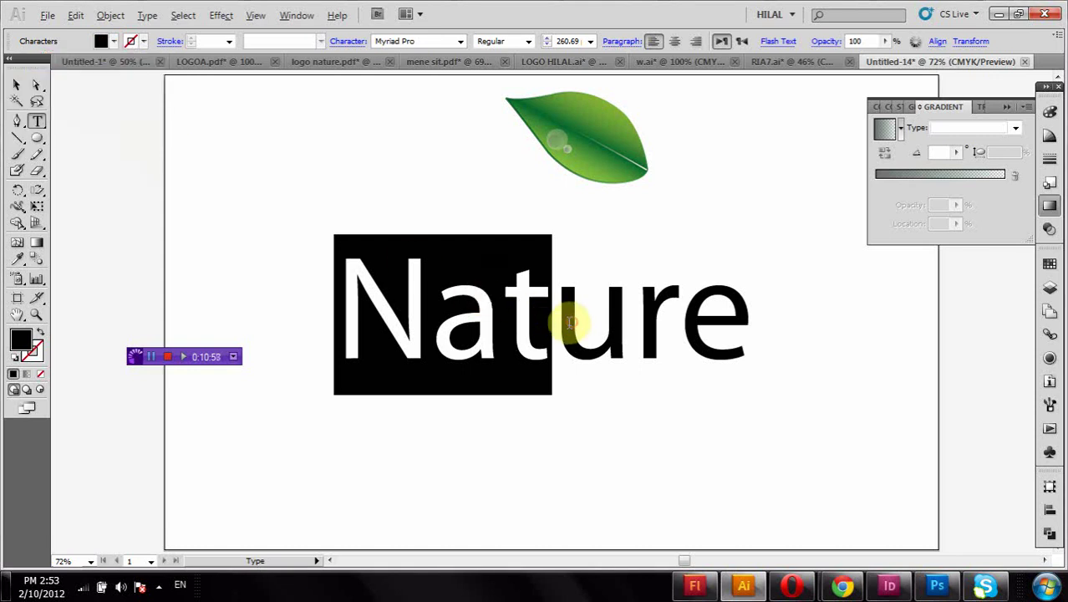
drag(555, 315, 334, 309)
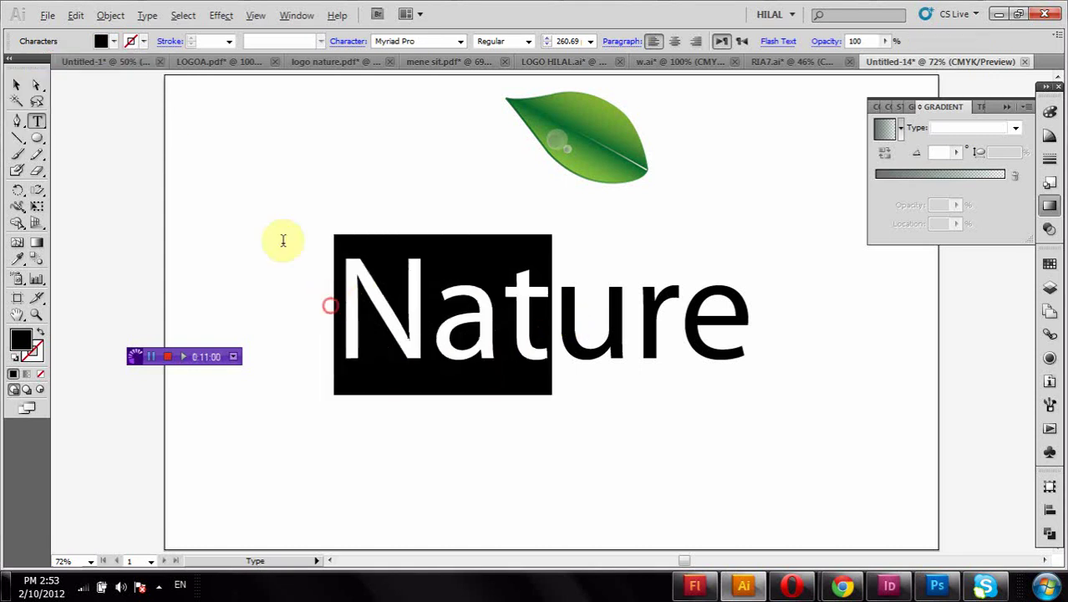
click(112, 41)
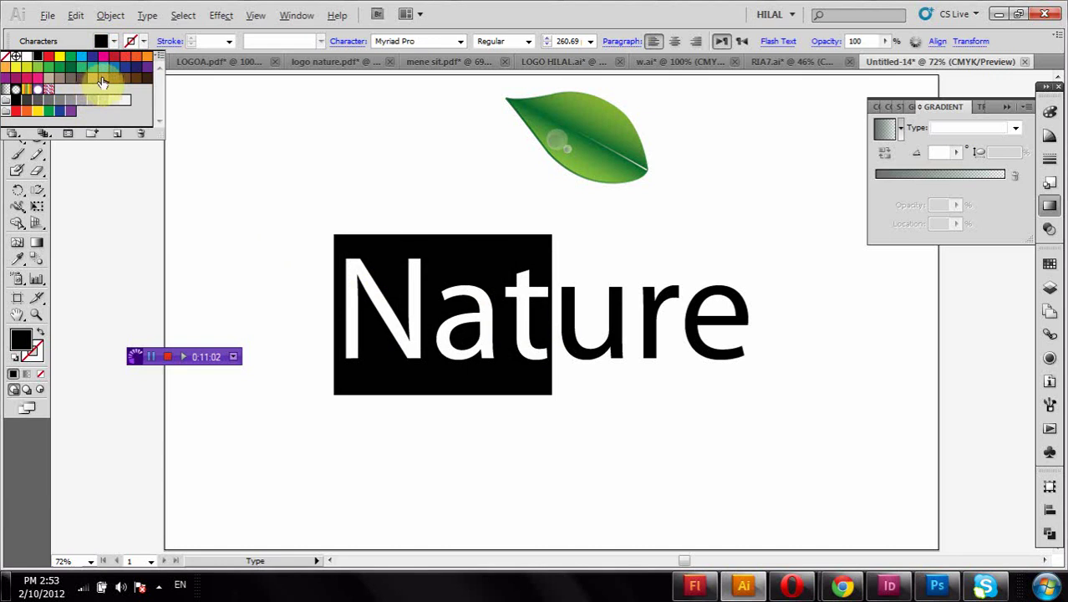
click(101, 80)
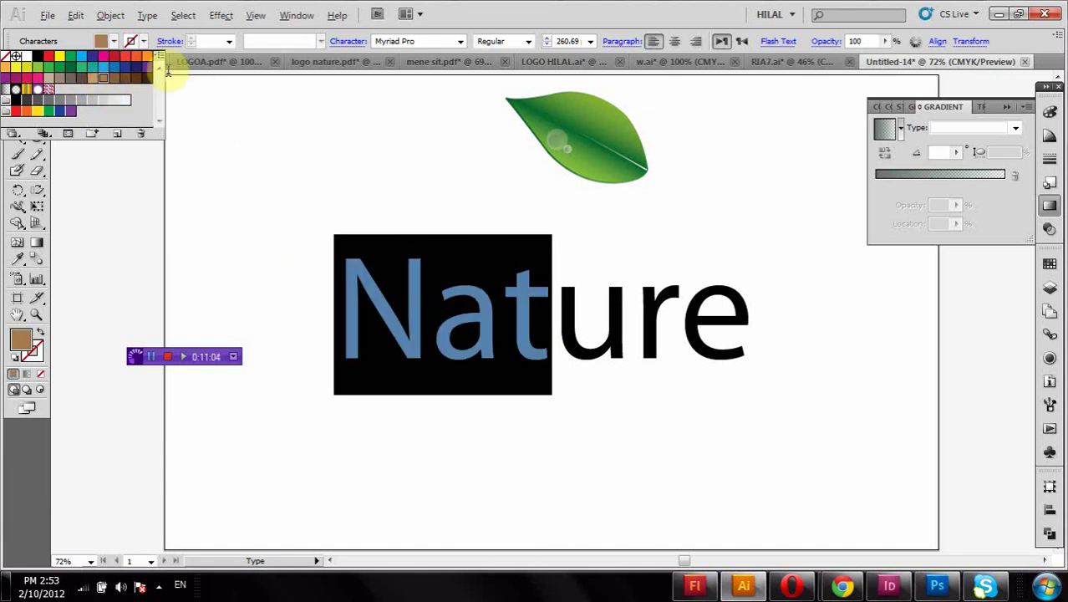
click(561, 350)
Highlight the letters 'ure', then select the whole Nature text object
click(547, 328)
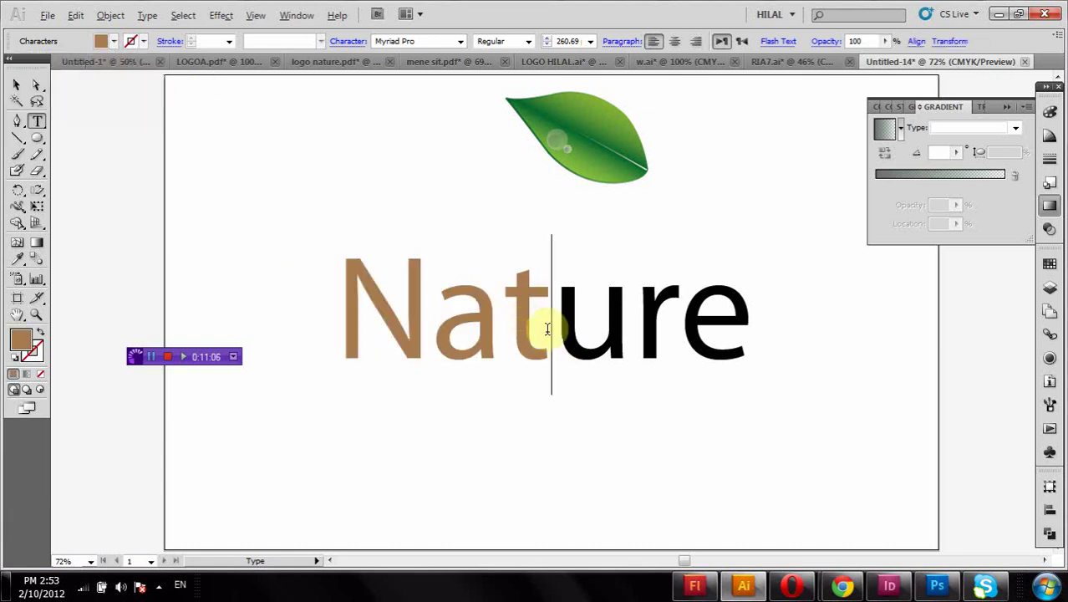
drag(548, 328, 757, 328)
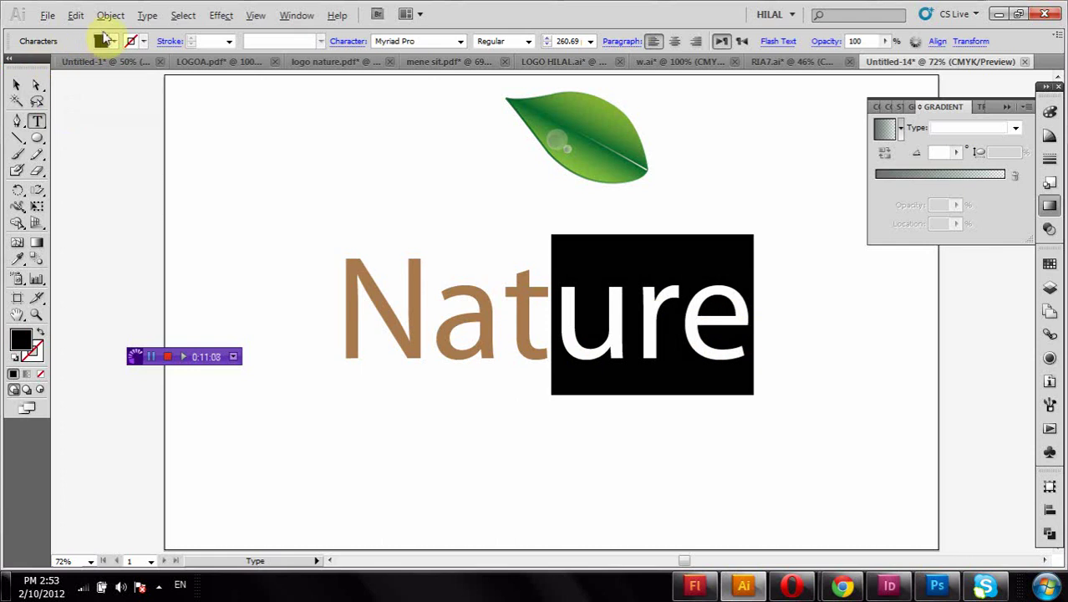
click(17, 85)
click(374, 257)
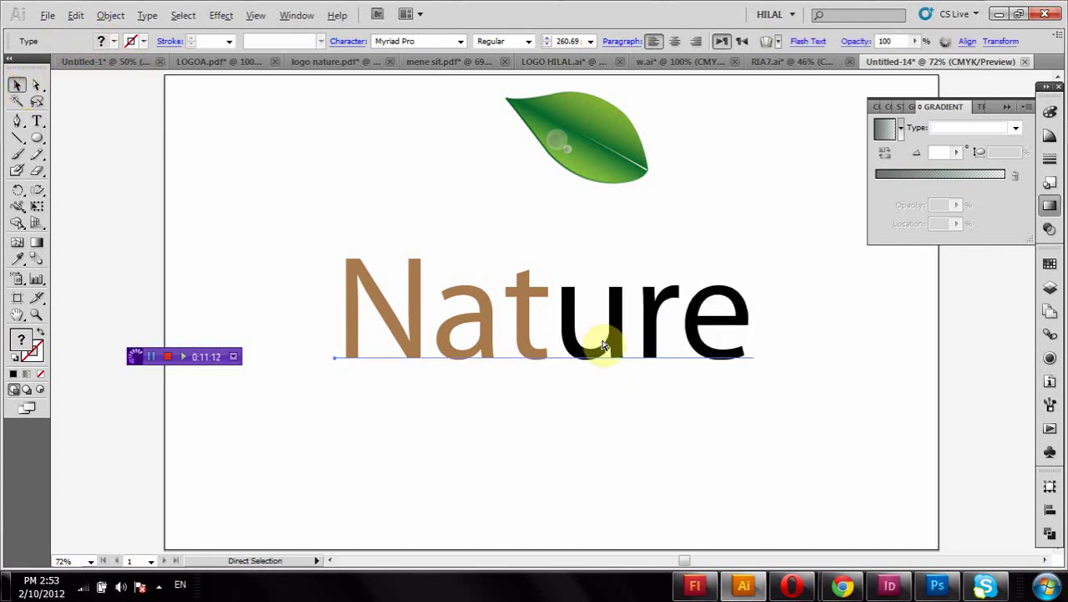
Expand the Nature text into outlines and ungroup the letters
click(99, 17)
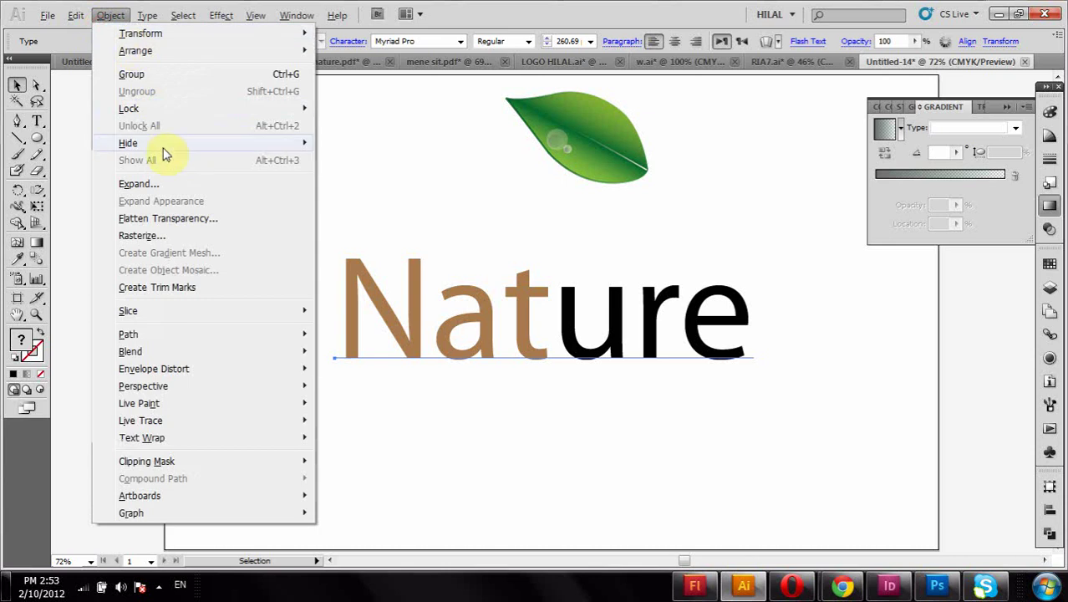
click(157, 182)
click(597, 239)
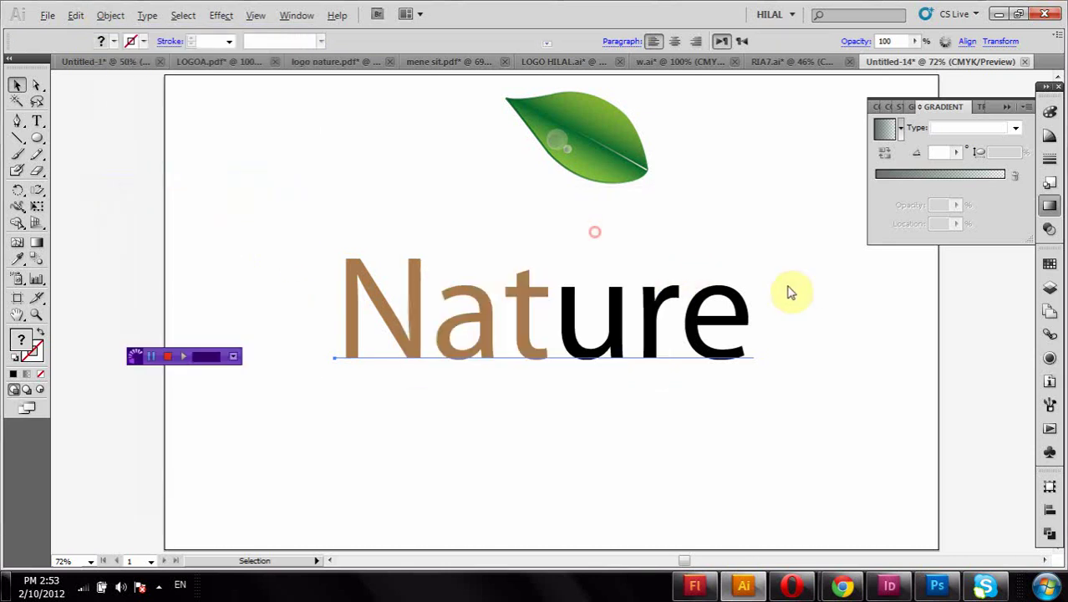
right_click(641, 315)
click(707, 410)
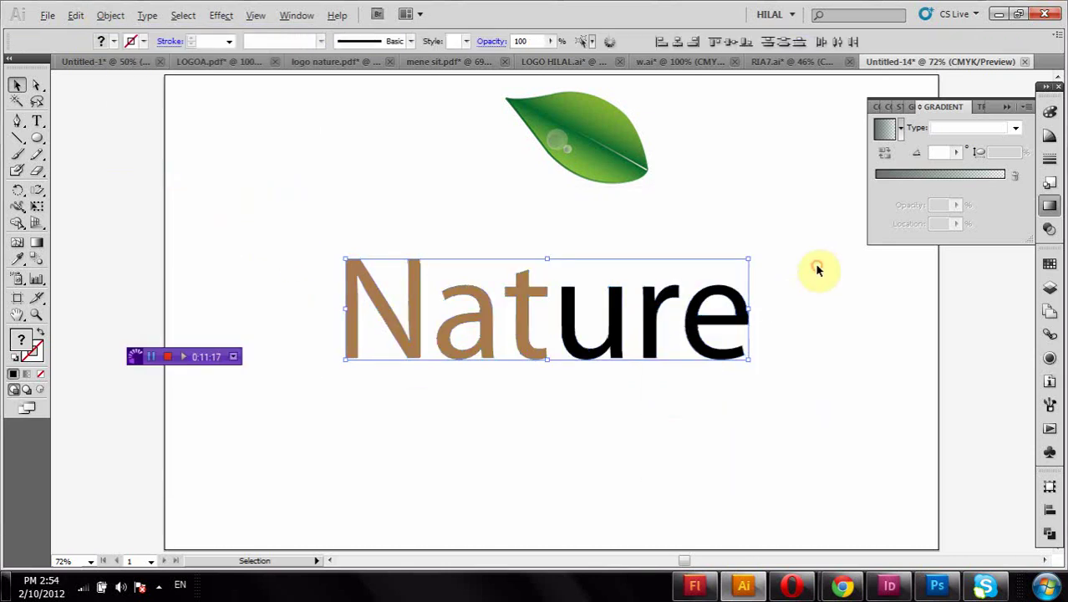
Give the 'ure' letters a black 19 pt stroke to make them bold
drag(816, 266, 579, 377)
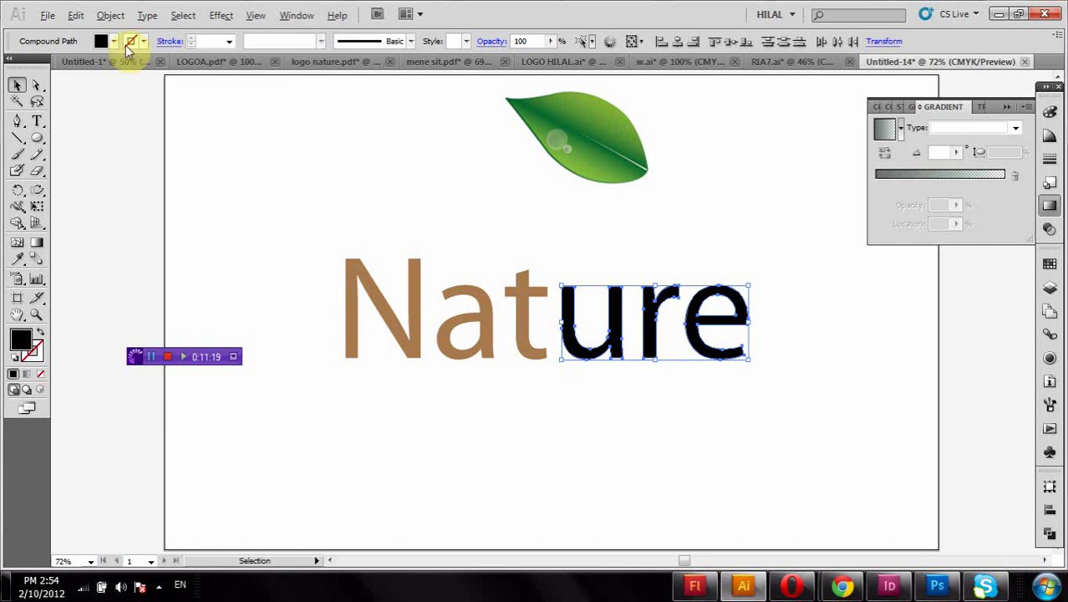
click(137, 41)
click(37, 59)
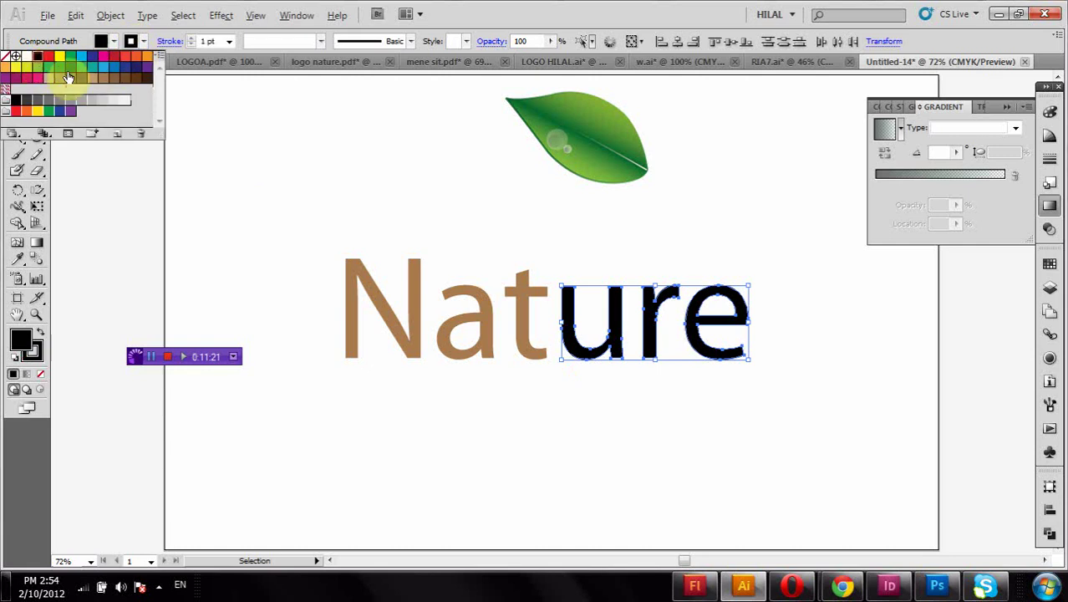
click(191, 41)
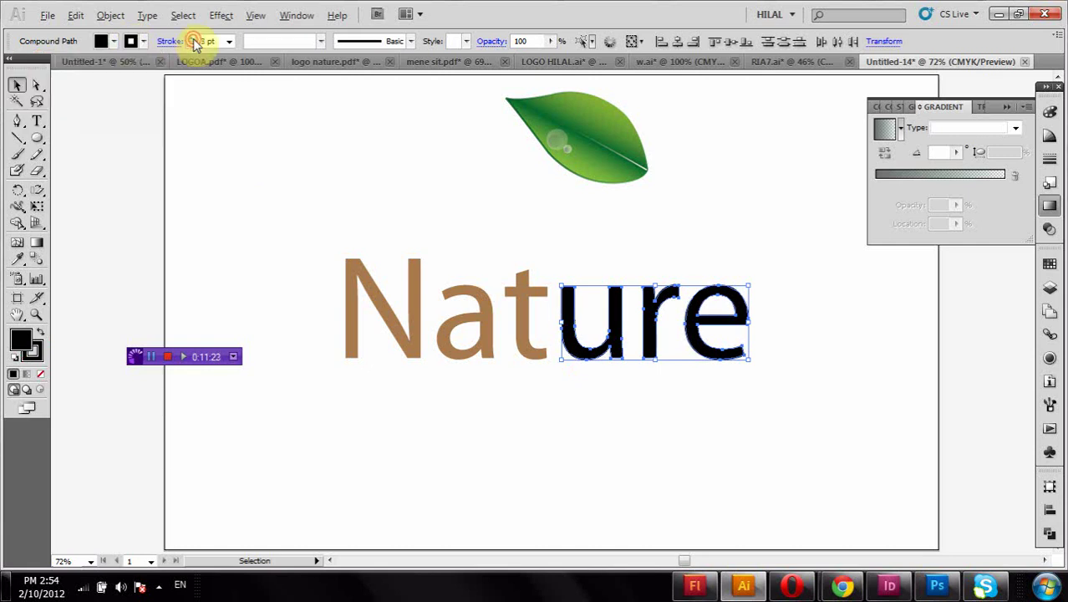
click(193, 39)
click(193, 40)
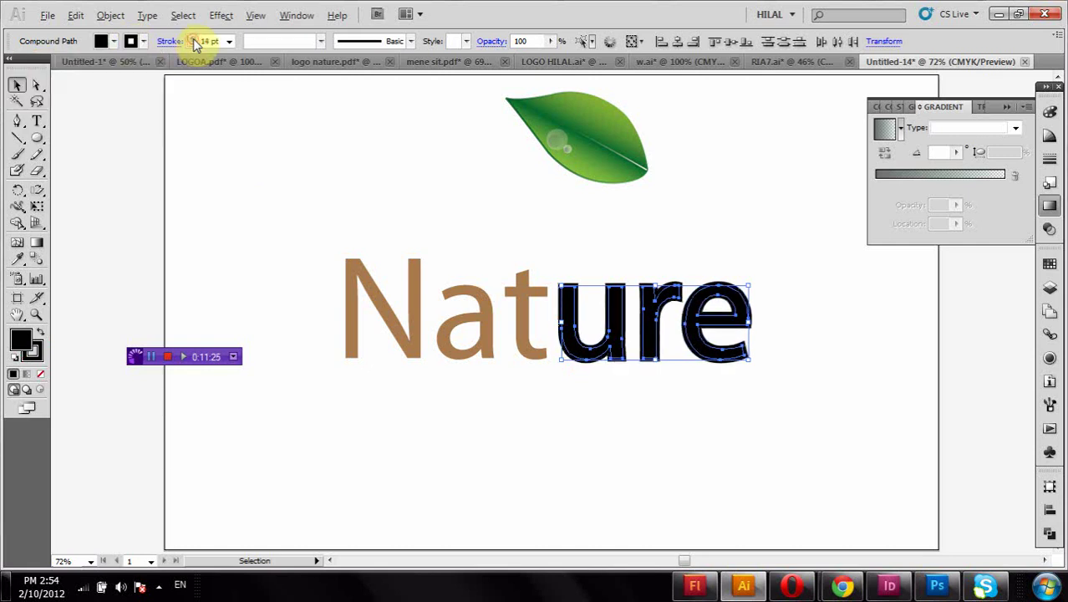
click(193, 39)
click(193, 39)
click(193, 39)
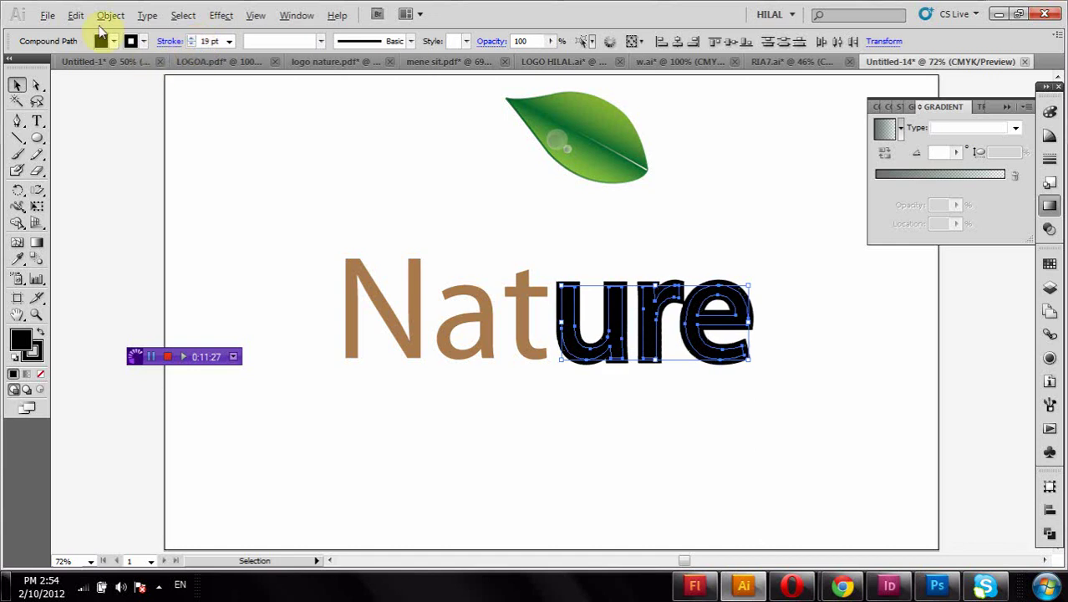
Expand the fill and stroke of 'ure' and unite them into one shape with Pathfinder
click(110, 16)
click(136, 181)
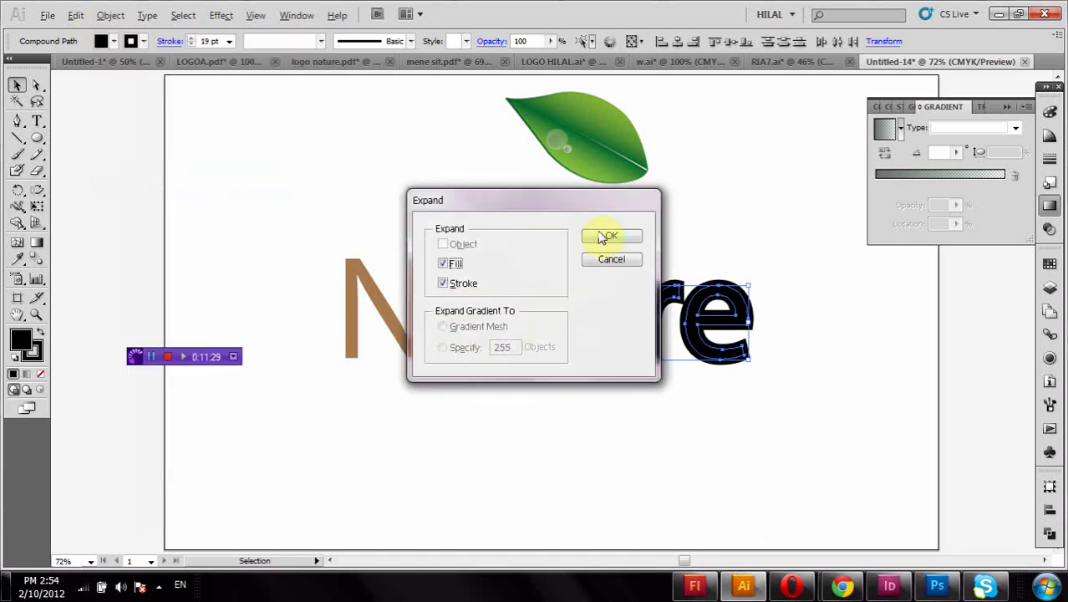
click(601, 237)
click(1048, 532)
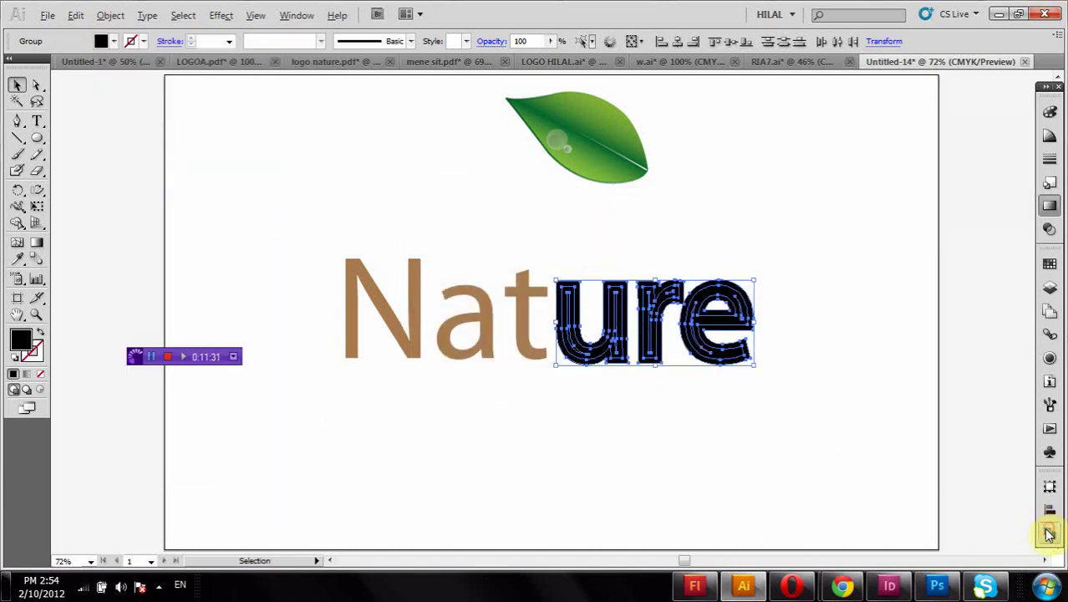
click(884, 510)
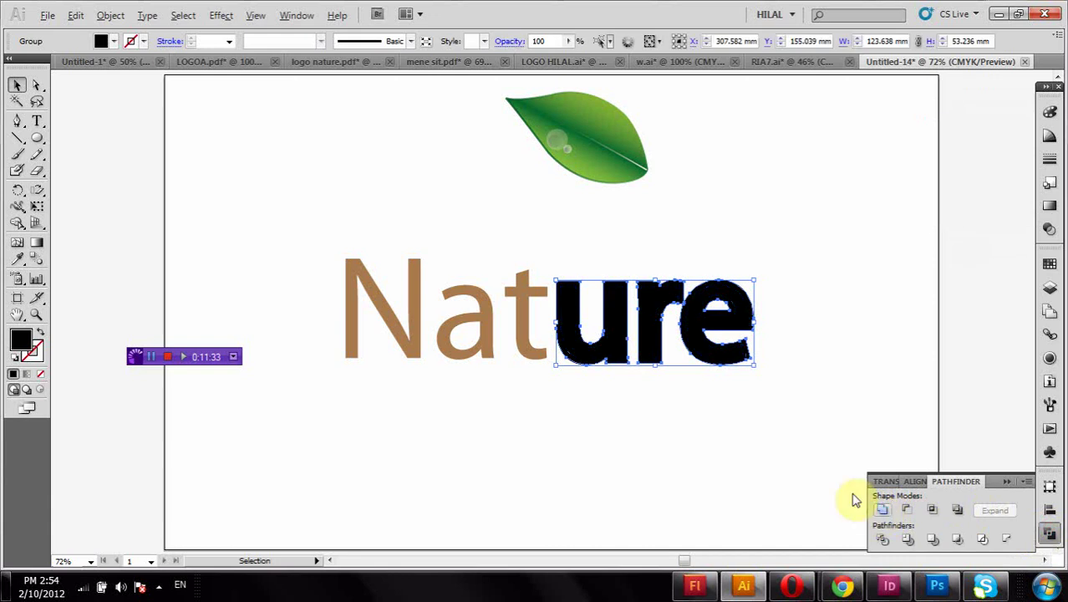
click(804, 470)
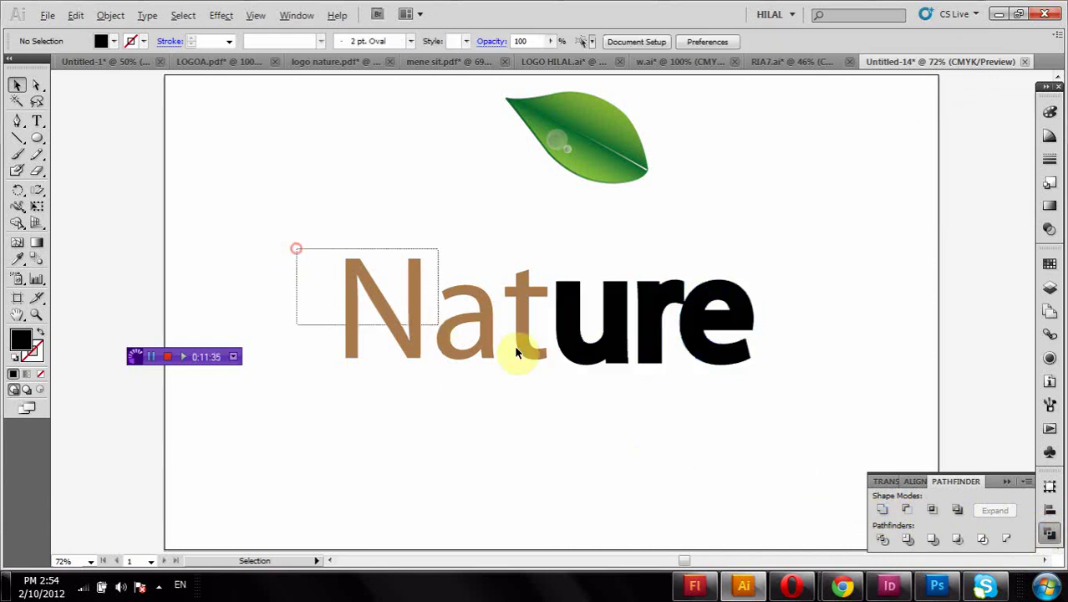
Apply the Green, Yellow, Orange gradient to 'Nat' and remove stops to leave only greens
drag(296, 248, 535, 351)
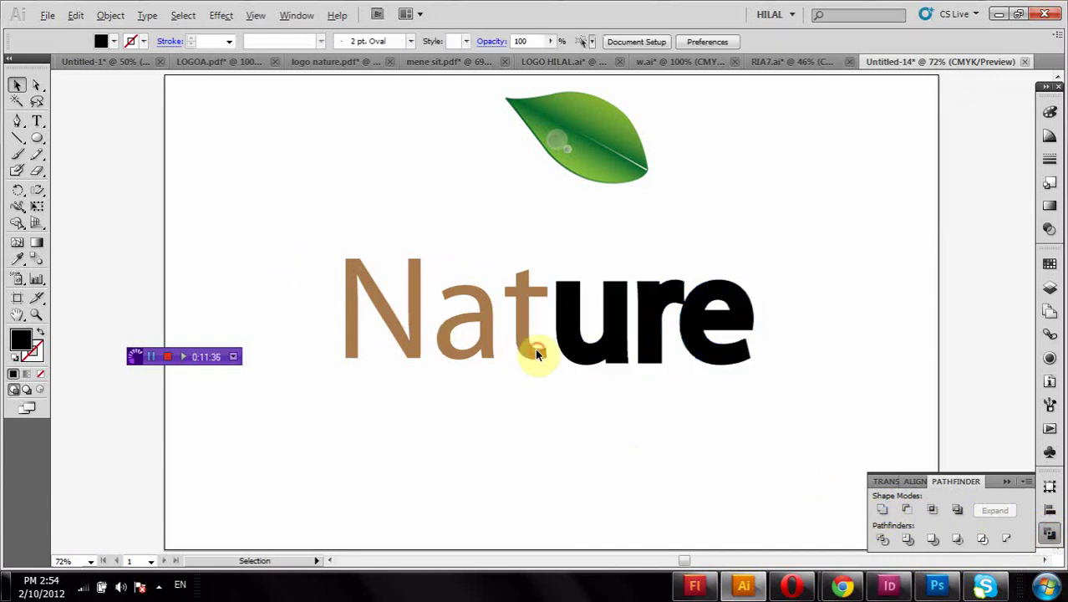
click(1051, 205)
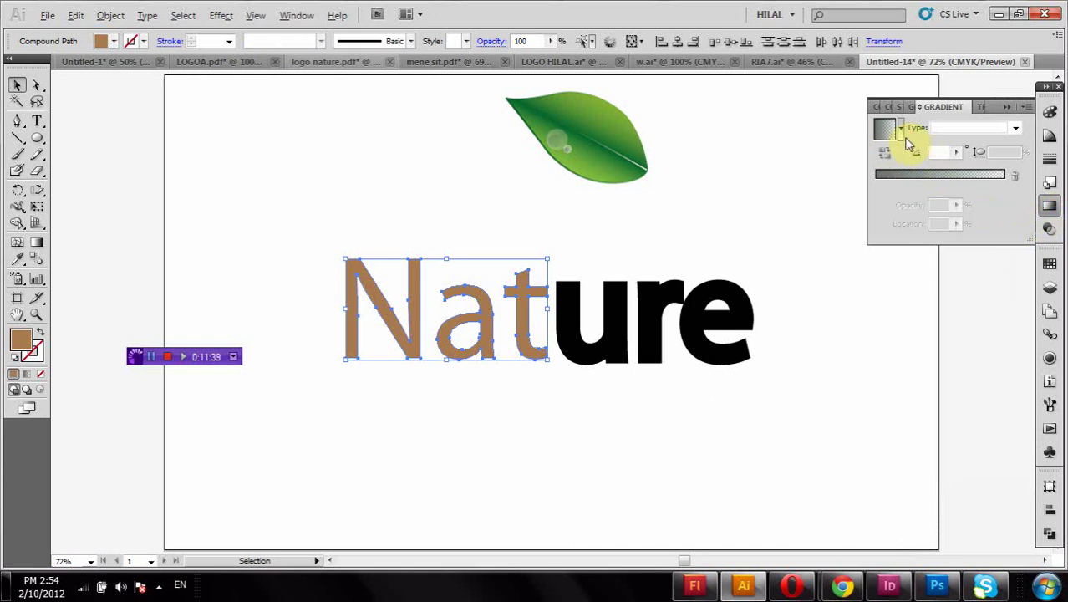
click(901, 128)
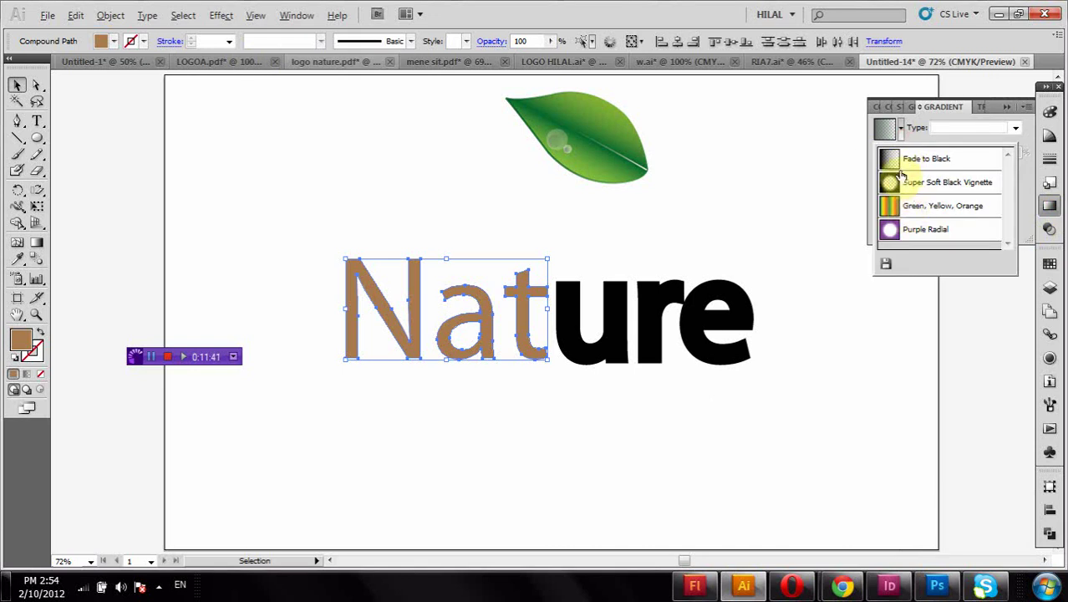
click(916, 211)
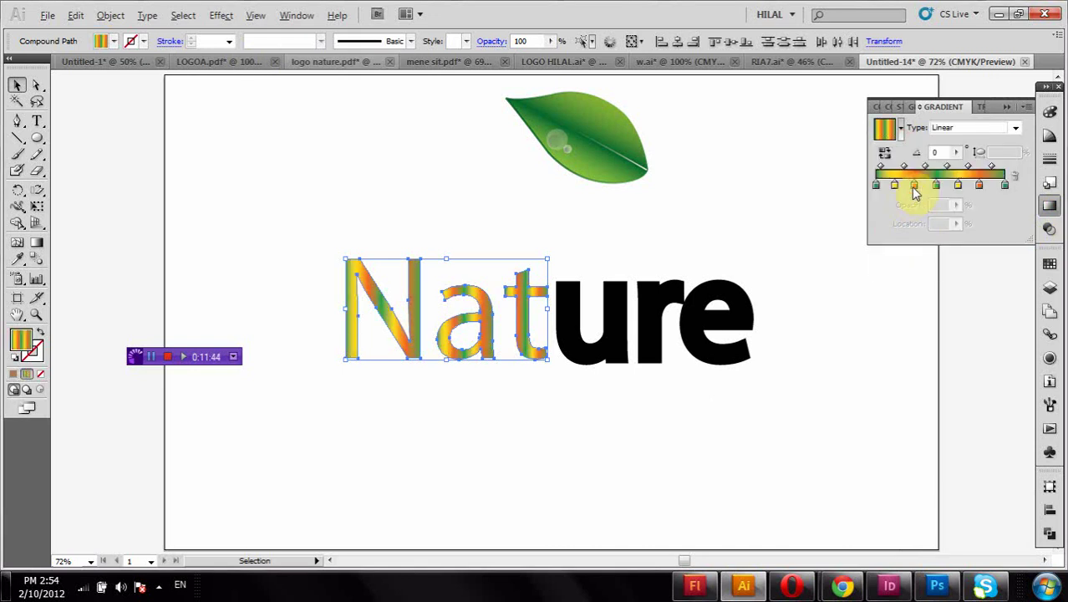
mouse_move(915, 185)
mouse_down()
mouse_move(900, 185)
mouse_move(901, 213)
mouse_up()
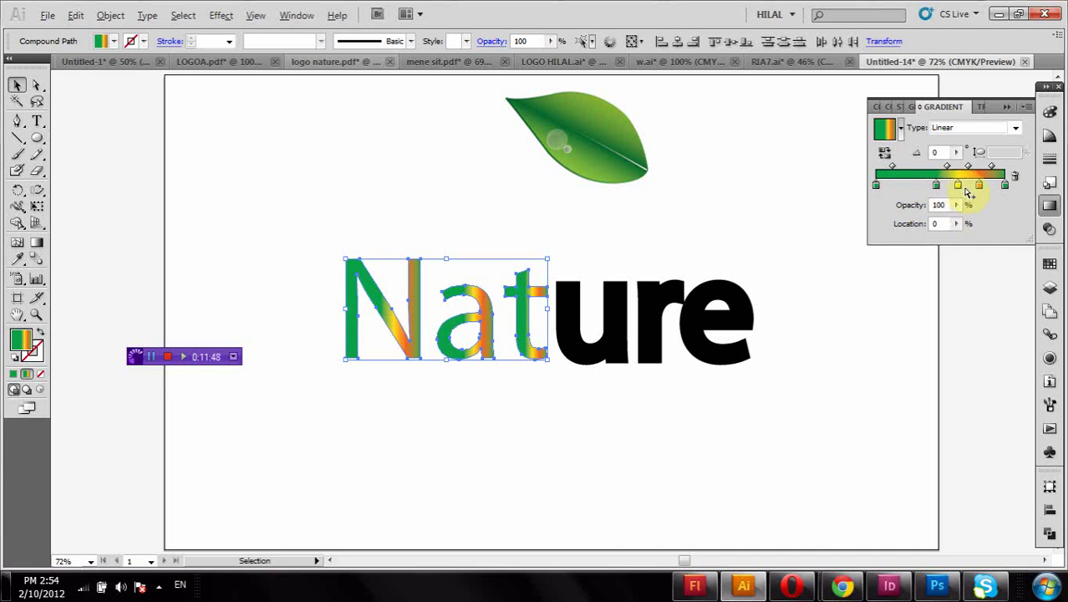
mouse_move(959, 189)
mouse_down()
mouse_move(972, 193)
mouse_move(959, 209)
mouse_move(905, 193)
mouse_up()
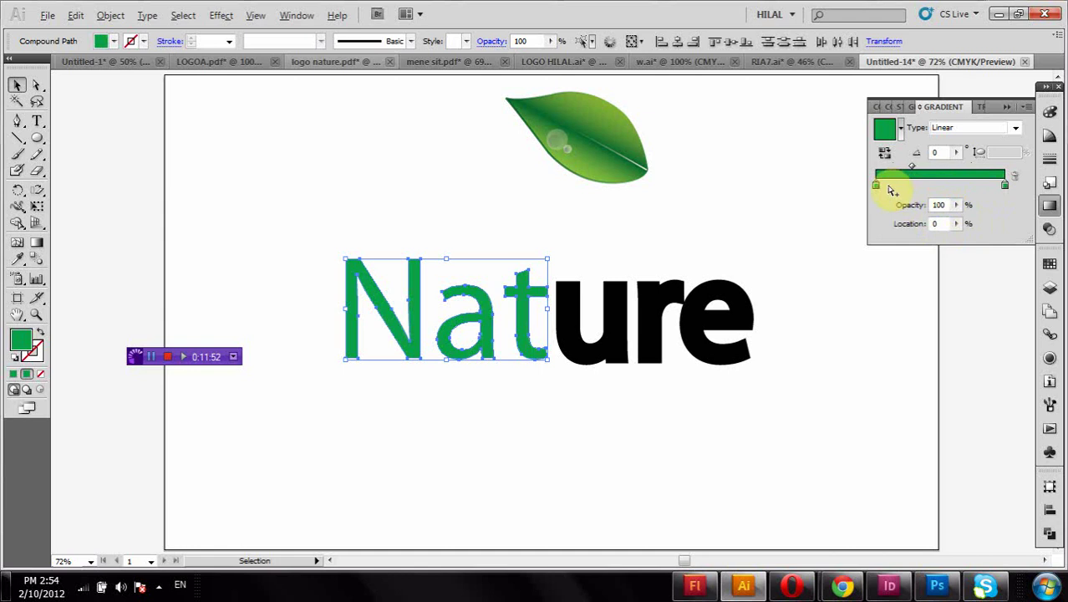
Make the left gradient stop light green and the right stop dark green (CMYK, K 74), shifting the midpoint right
double_click(878, 186)
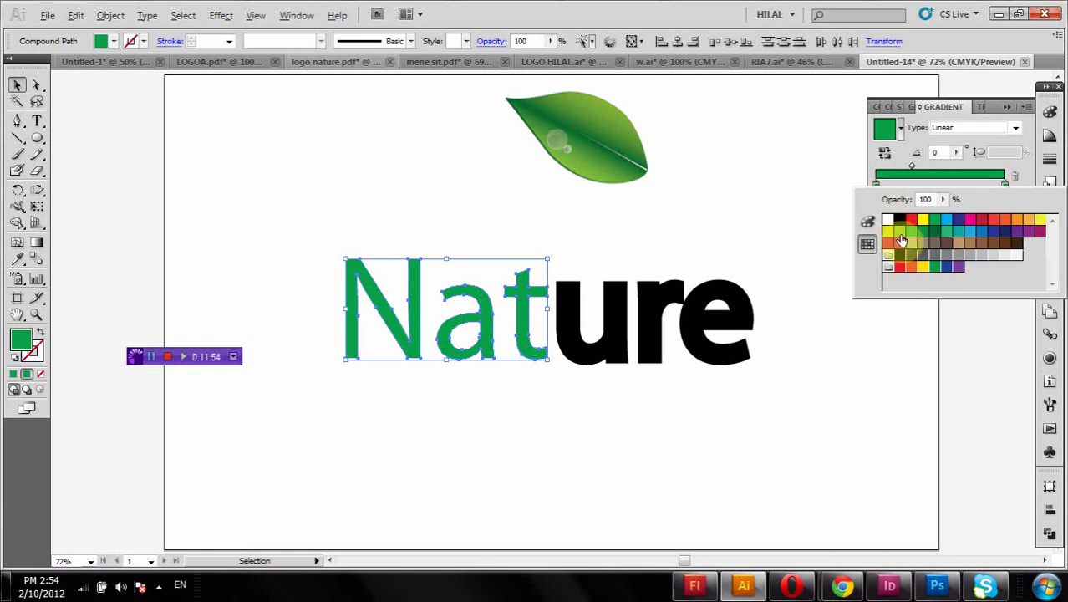
click(948, 209)
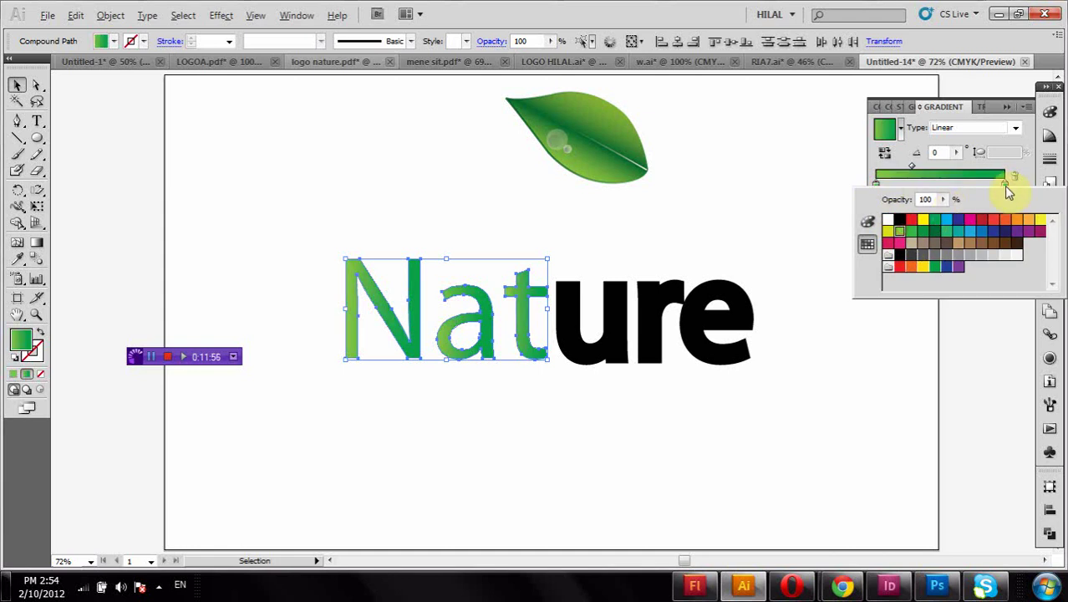
click(1006, 183)
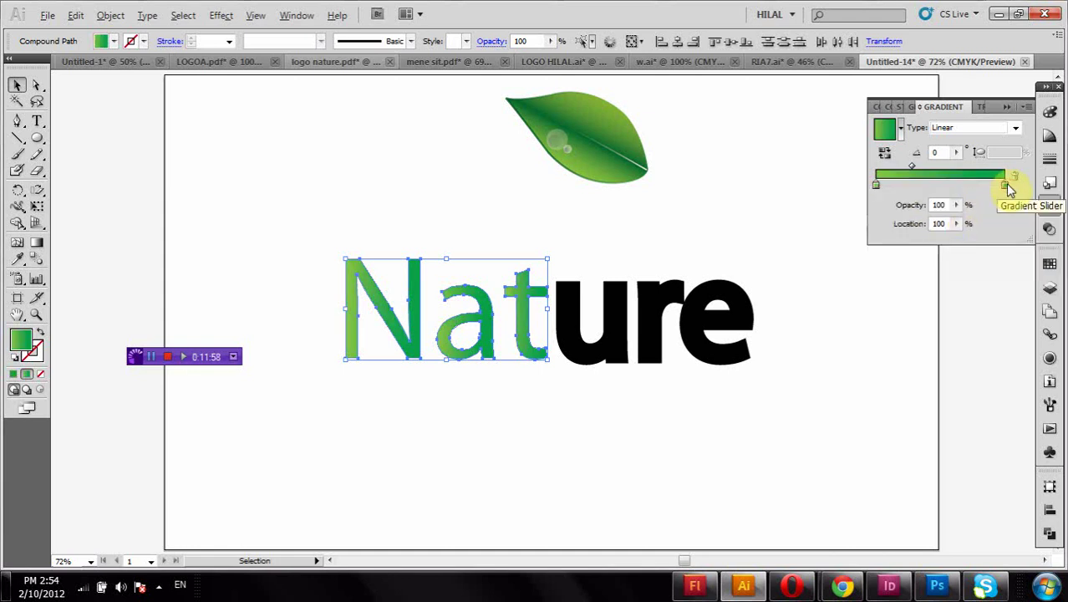
double_click(1005, 184)
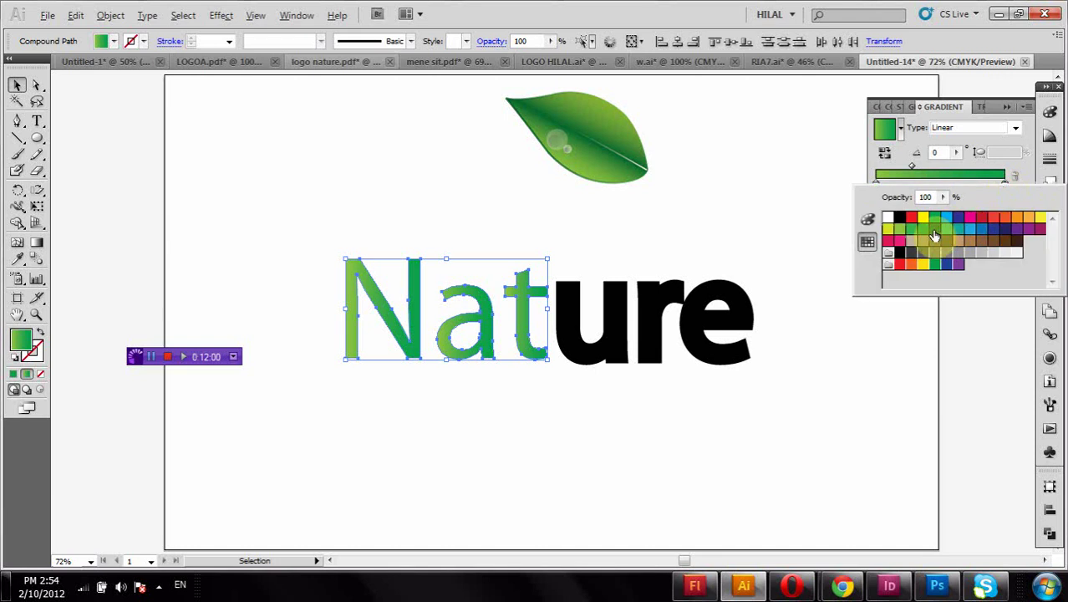
click(913, 169)
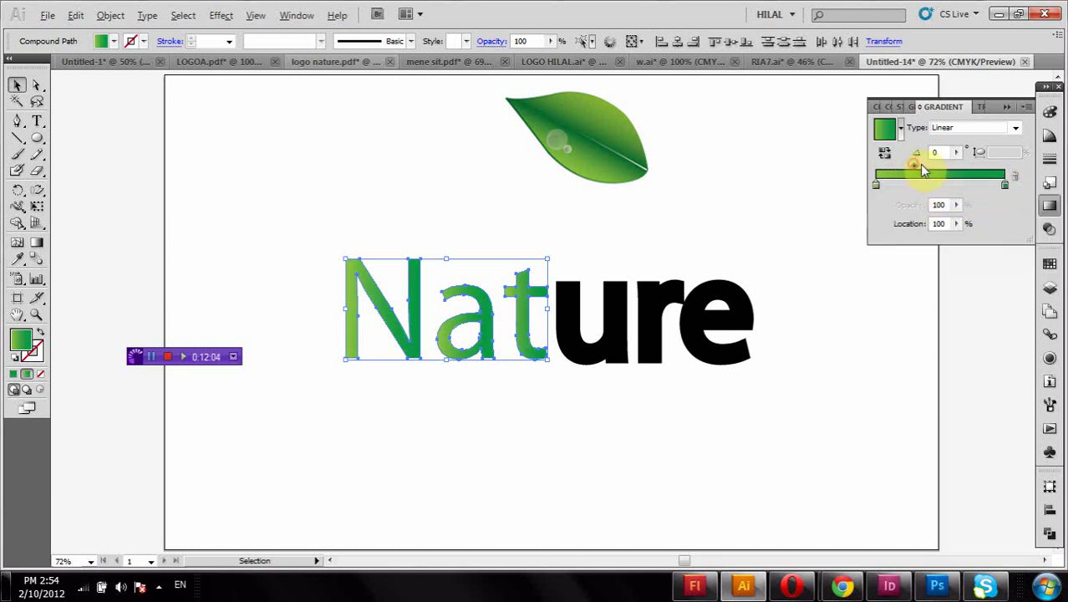
drag(912, 167, 934, 165)
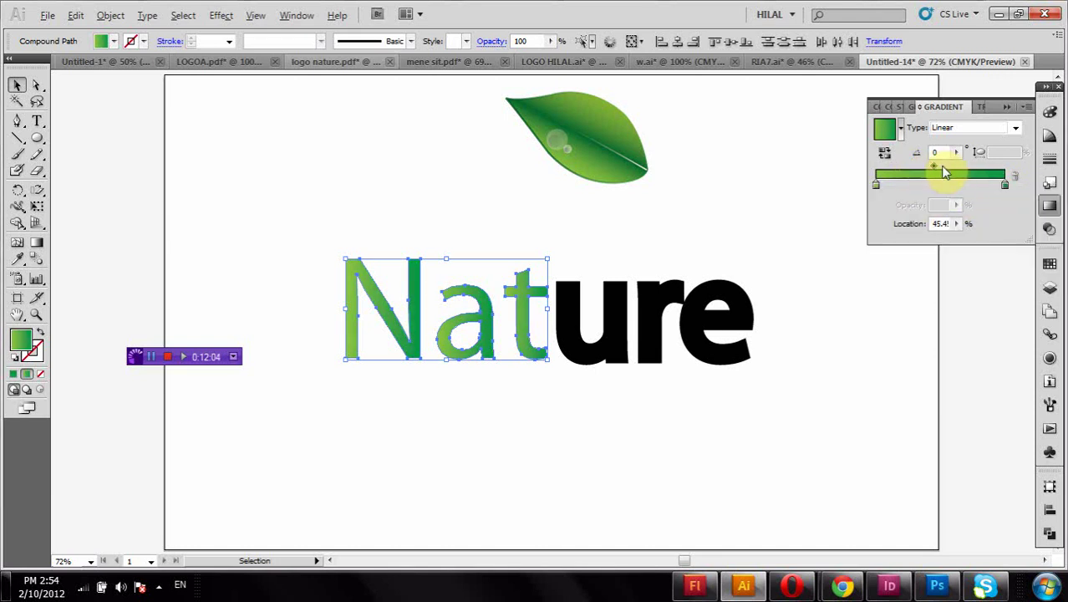
double_click(1005, 183)
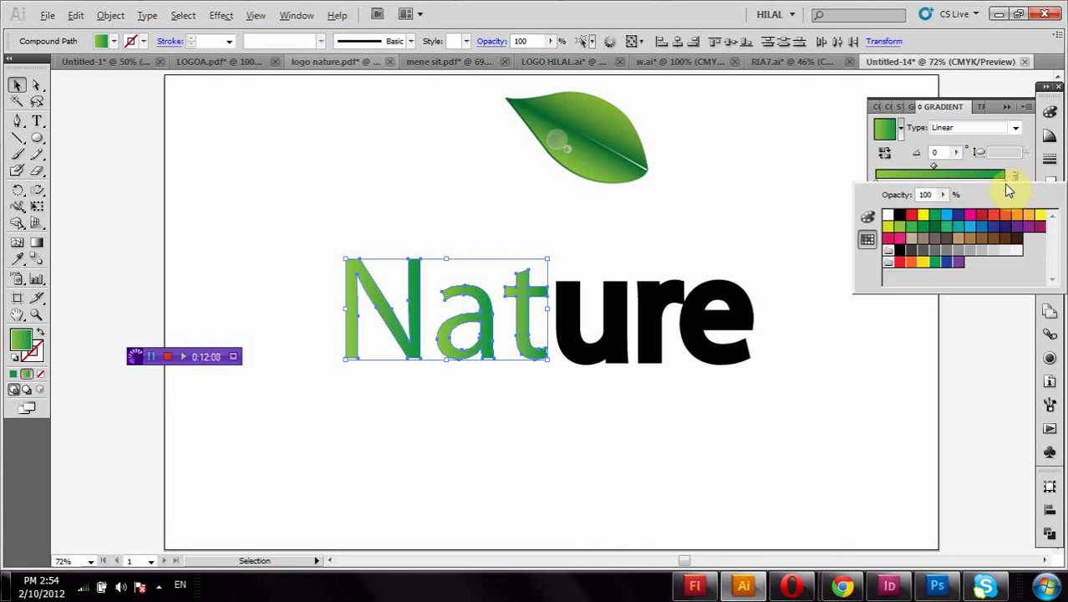
click(867, 217)
drag(948, 256, 967, 256)
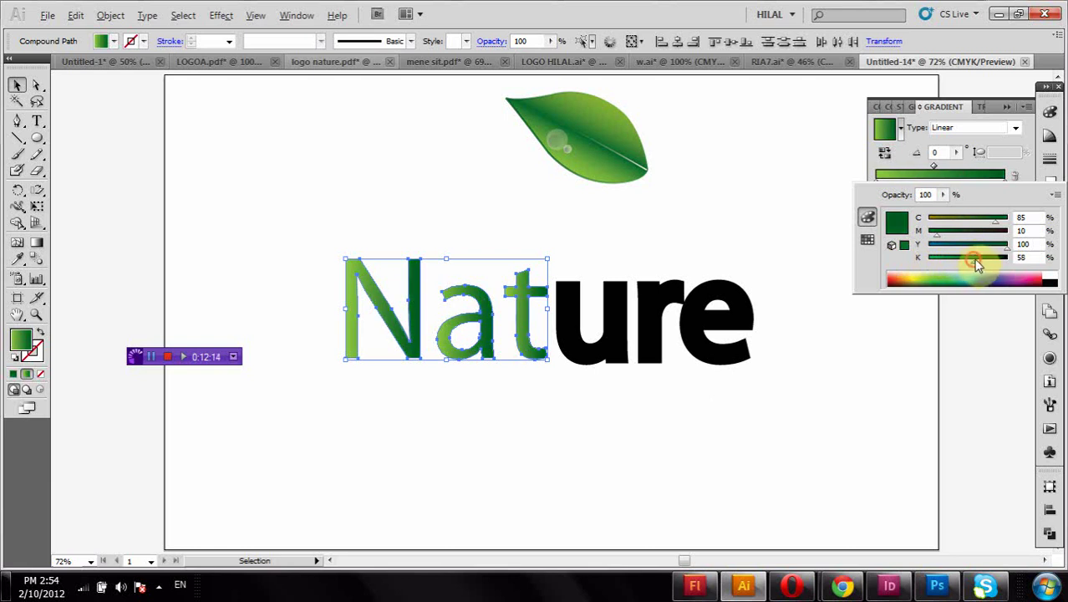
drag(978, 264, 987, 259)
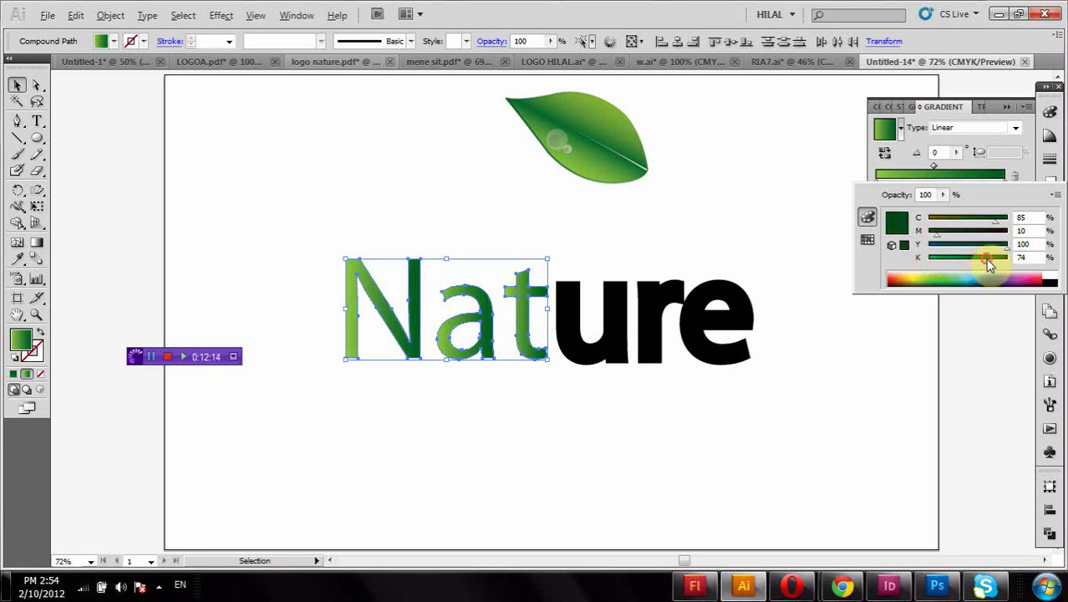
Run the gradient horizontally across 'Nat' and reverse it so dark green sits on the left
click(46, 250)
drag(270, 318, 544, 318)
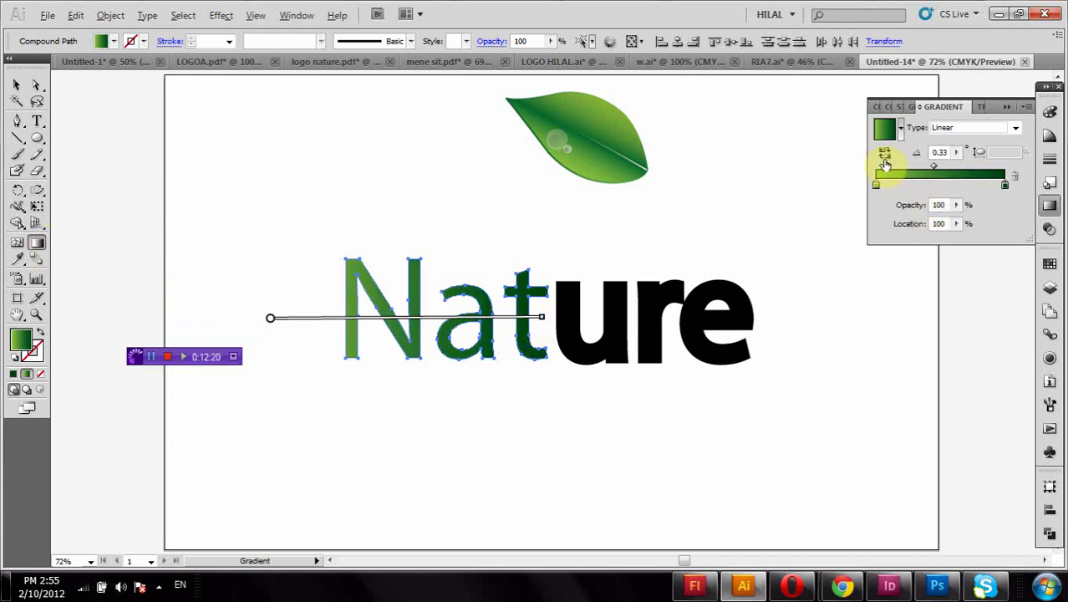
click(885, 155)
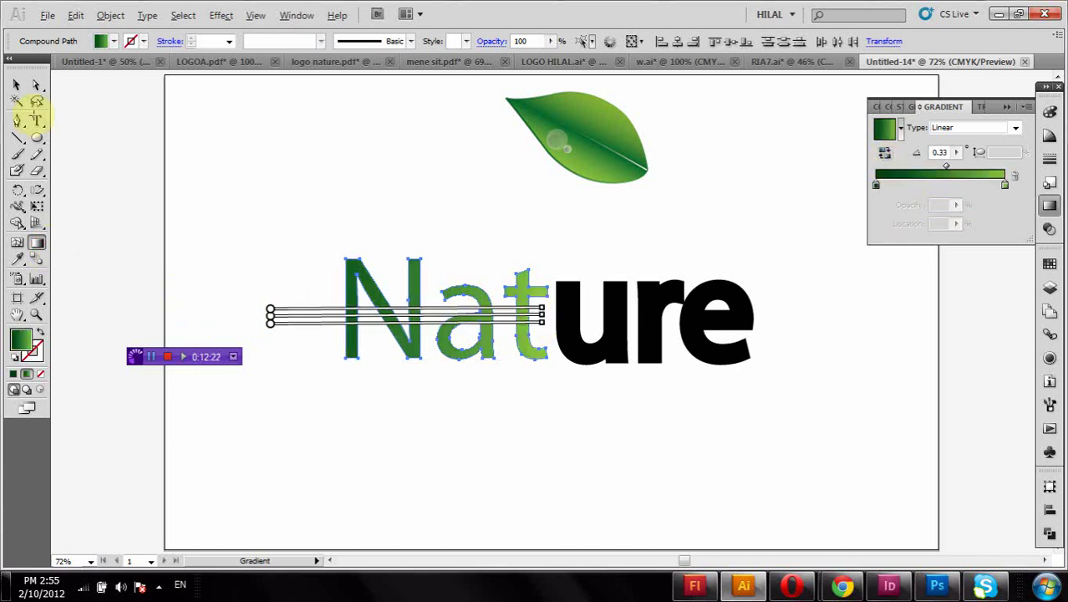
click(25, 88)
click(241, 179)
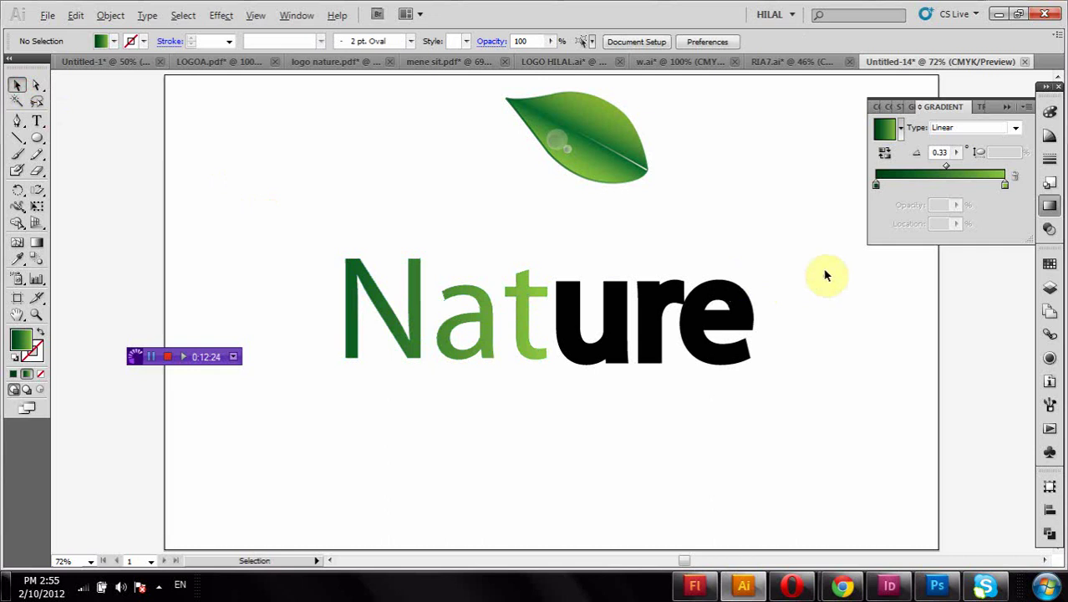
Fill the bold 'ure' letters with the dark brown swatch, then reselect 'Nat'
drag(828, 271, 578, 365)
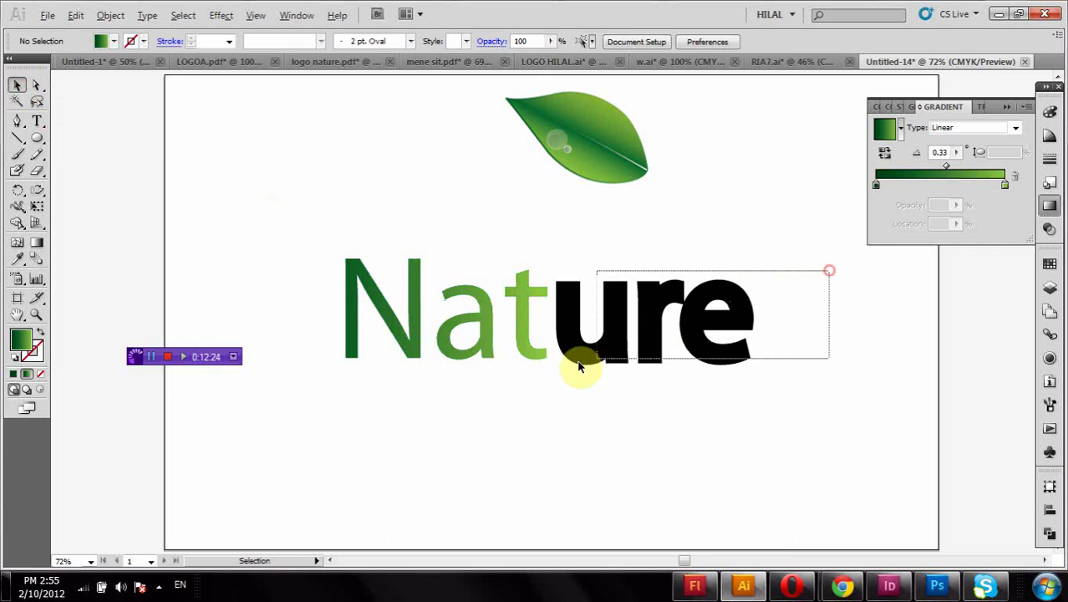
click(113, 41)
click(147, 83)
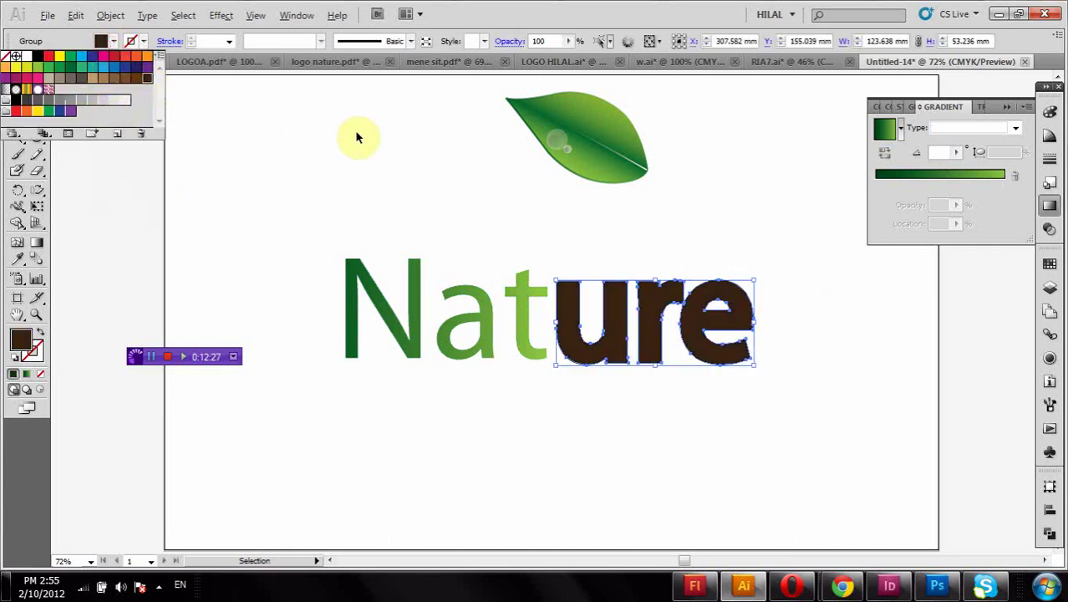
click(356, 132)
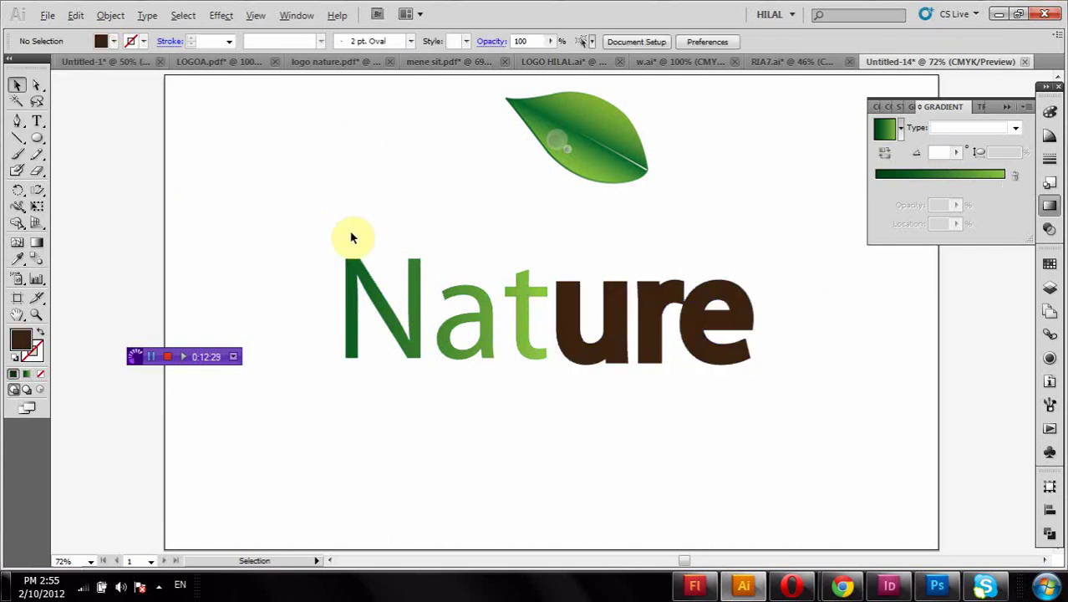
mouse_move(300, 262)
mouse_down()
mouse_move(482, 357)
mouse_move(536, 360)
mouse_up()
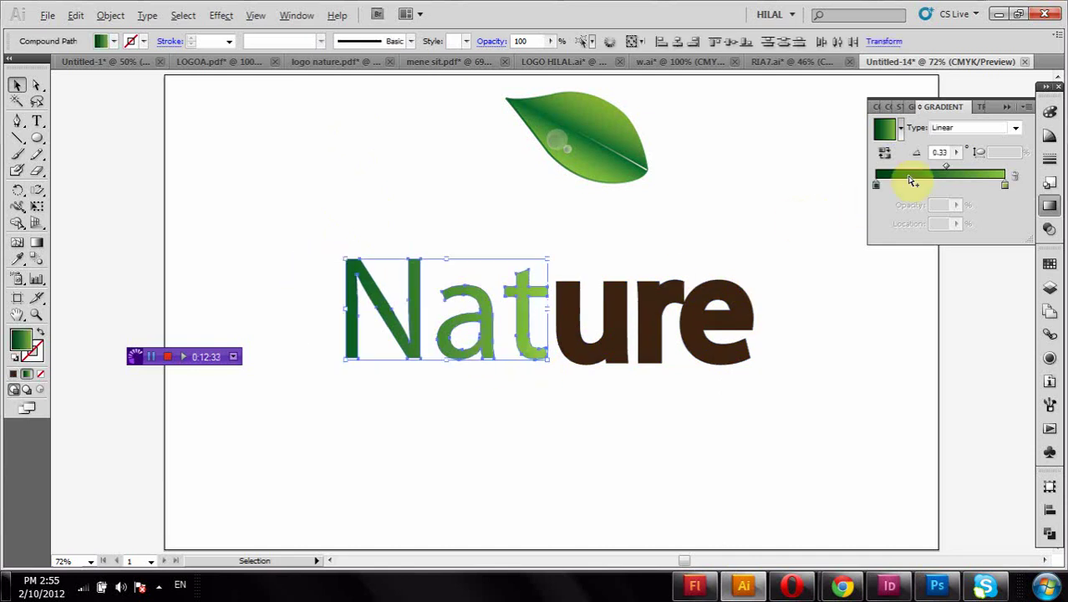
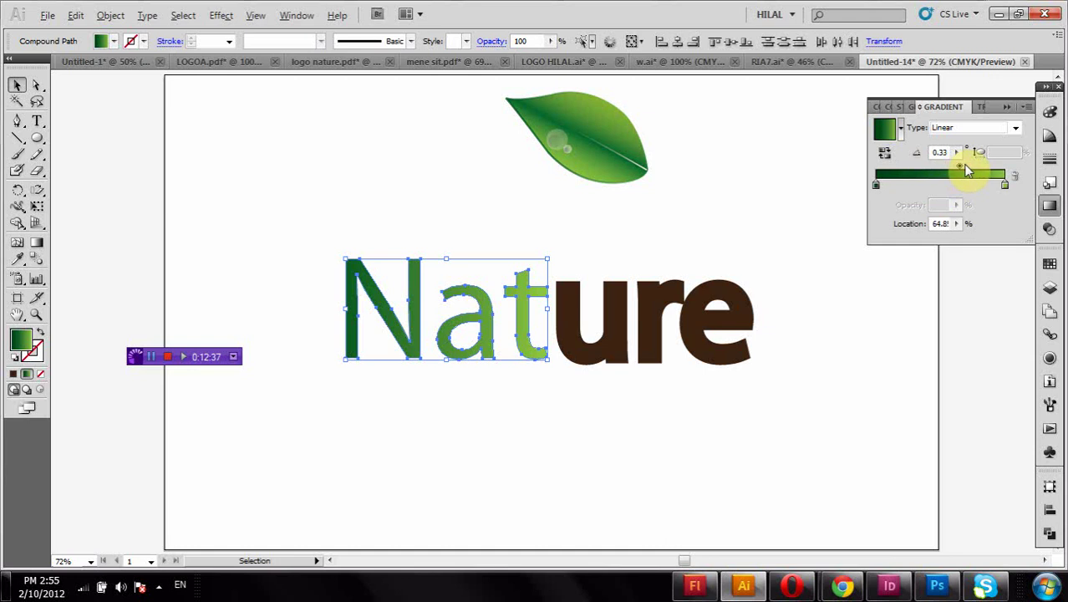
Shift the green gradient midpoint across Nat, then select every letter of Nature
drag(965, 167, 967, 166)
click(756, 234)
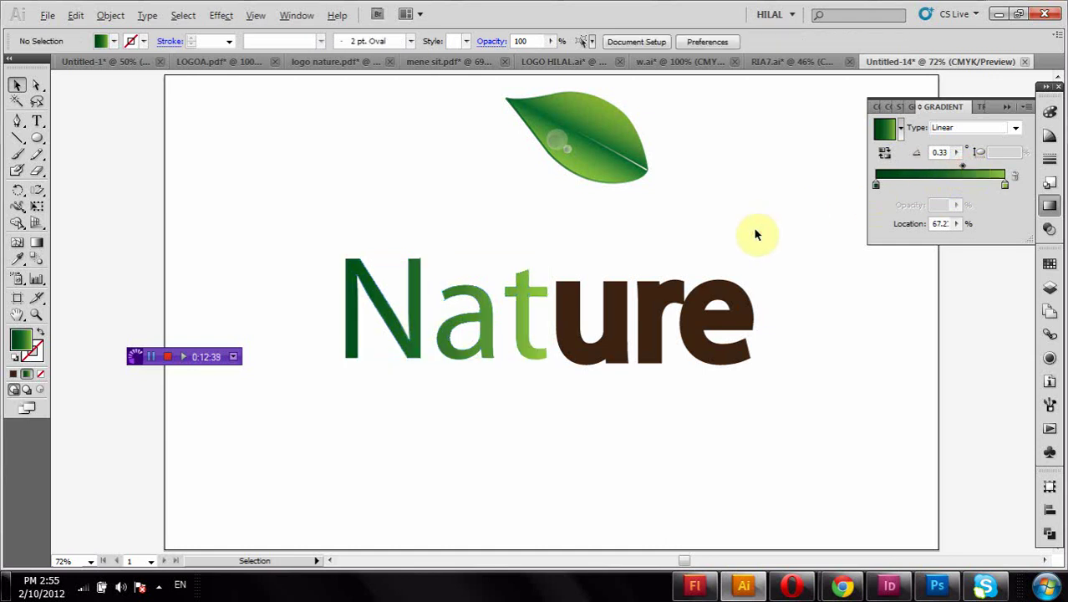
drag(279, 222, 758, 340)
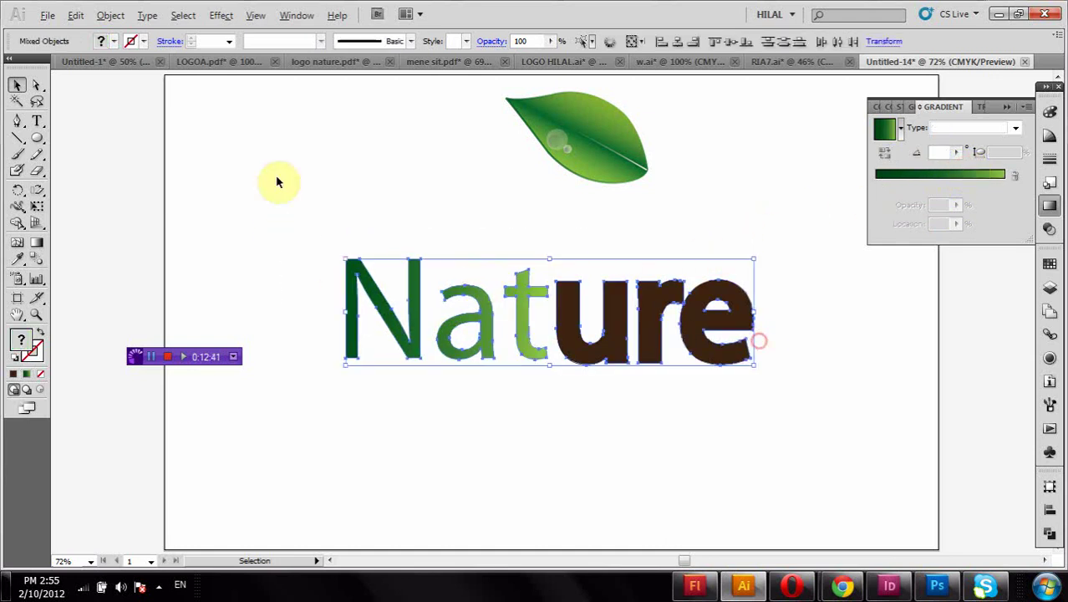
Apply a black Multiply drop shadow (75%, 1.06 mm blur) to the Nature text
click(221, 15)
mouse_move(240, 189)
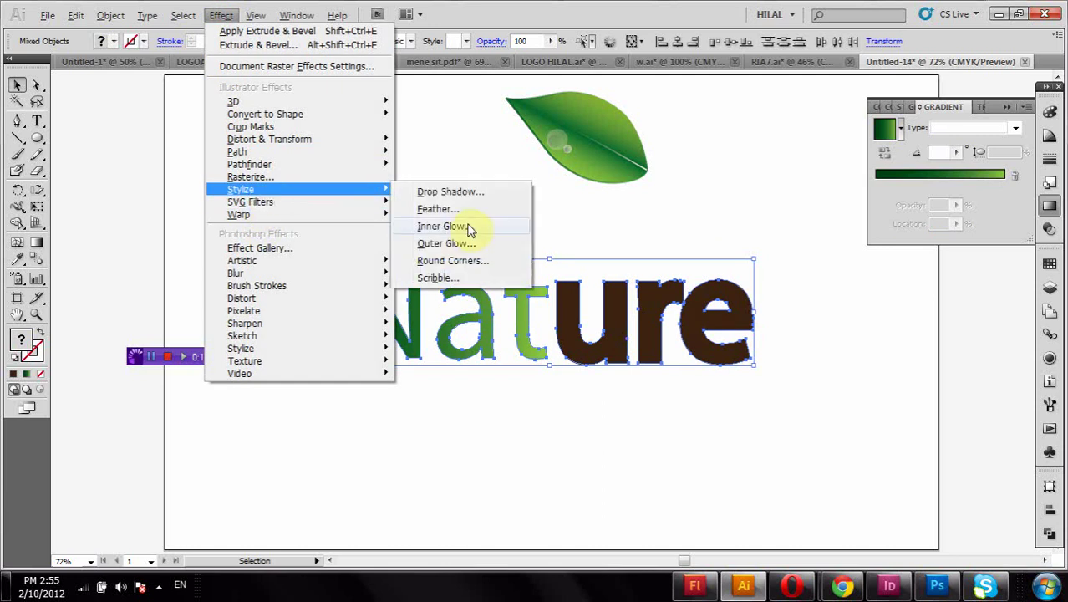
click(468, 192)
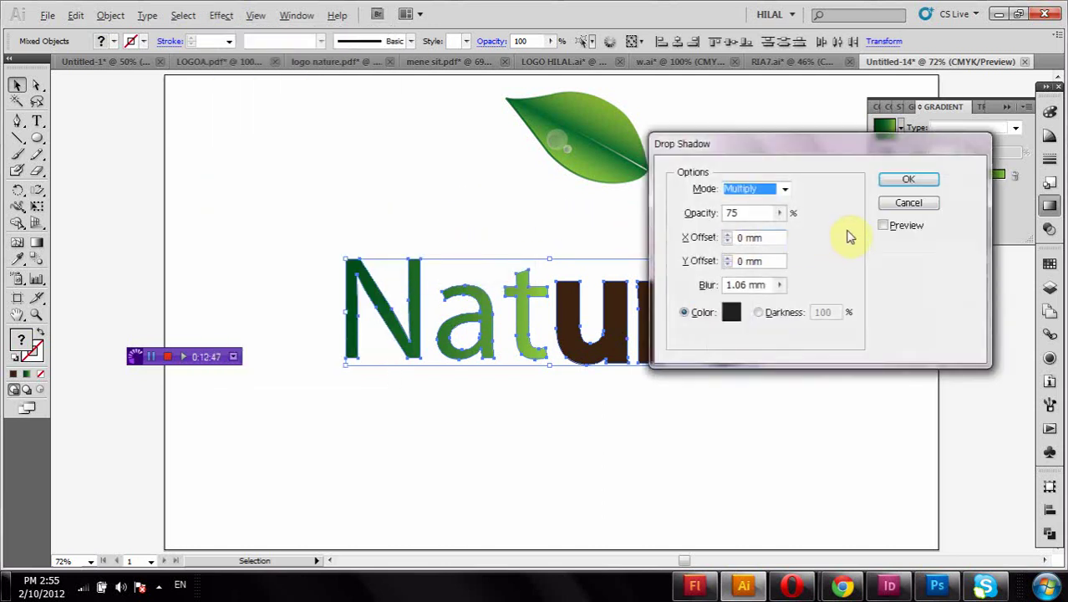
click(758, 313)
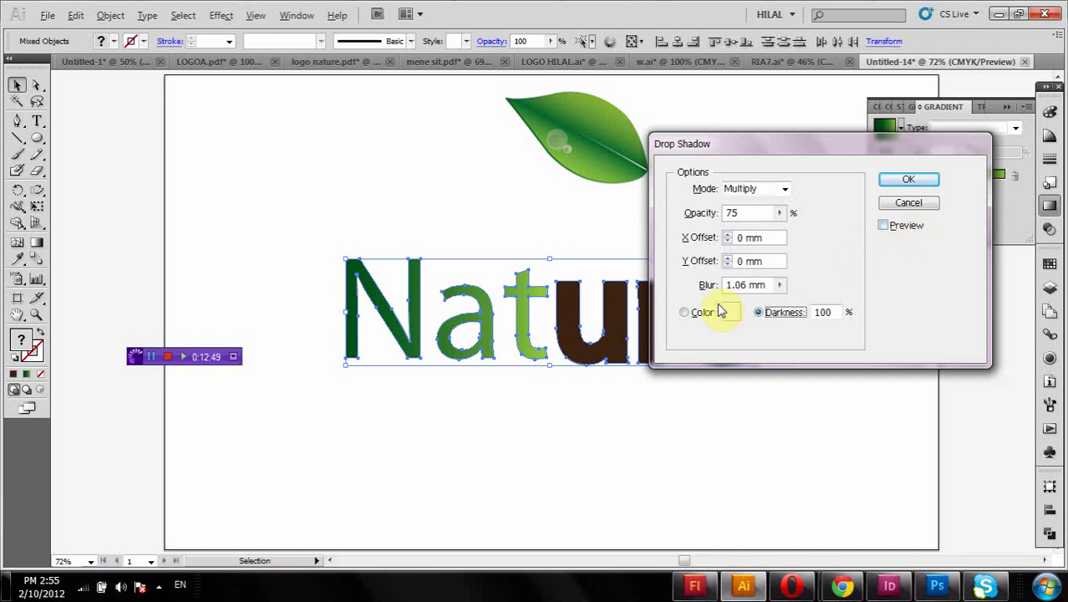
click(685, 314)
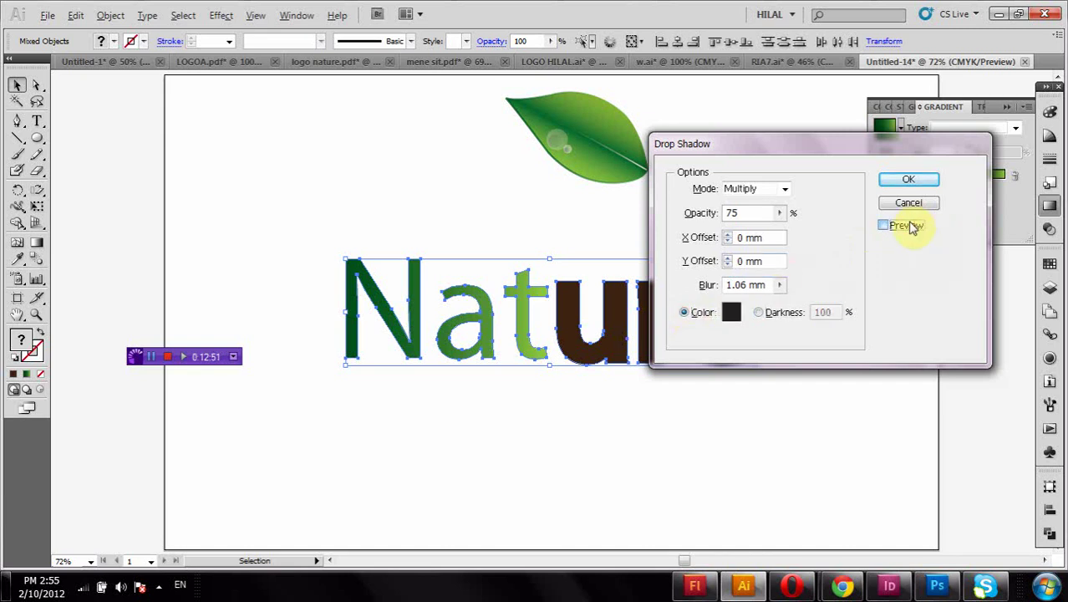
click(884, 226)
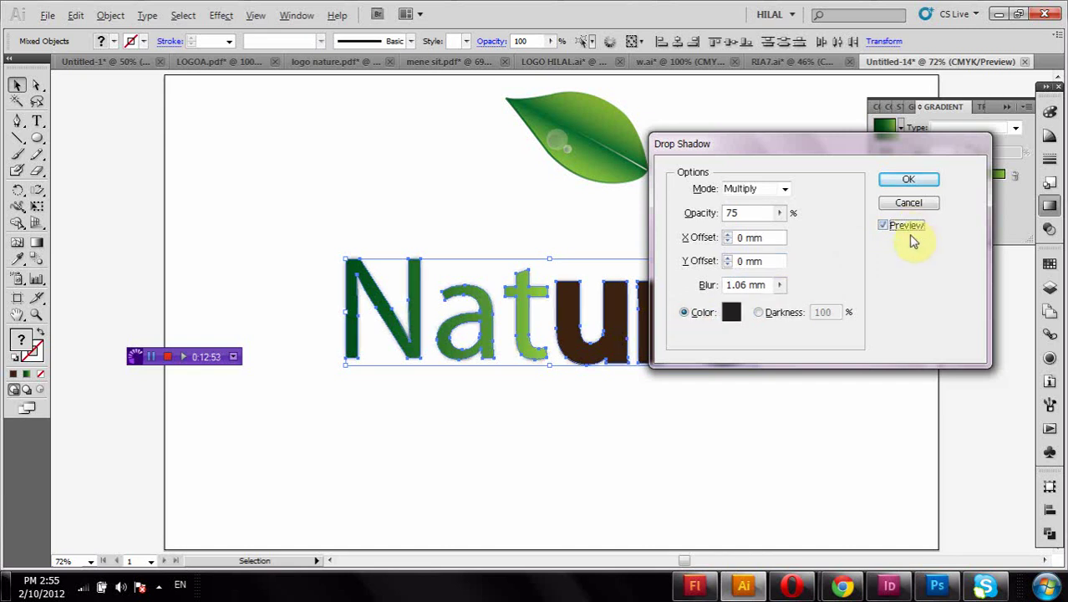
click(908, 182)
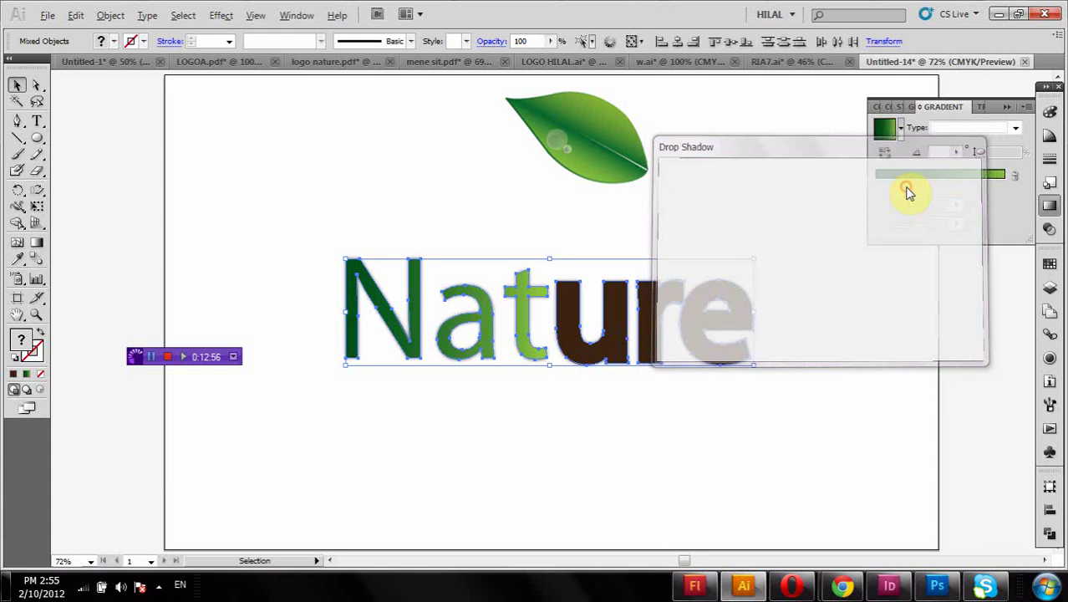
click(782, 226)
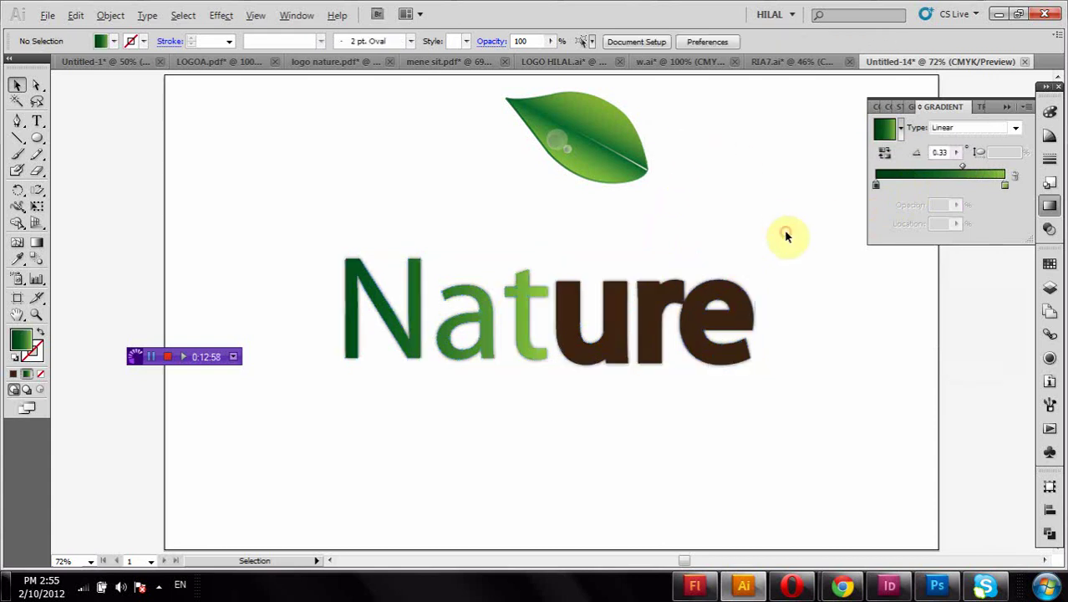
Shrink the Nature wordmark proportionally and move it up and to the right
drag(805, 233, 503, 347)
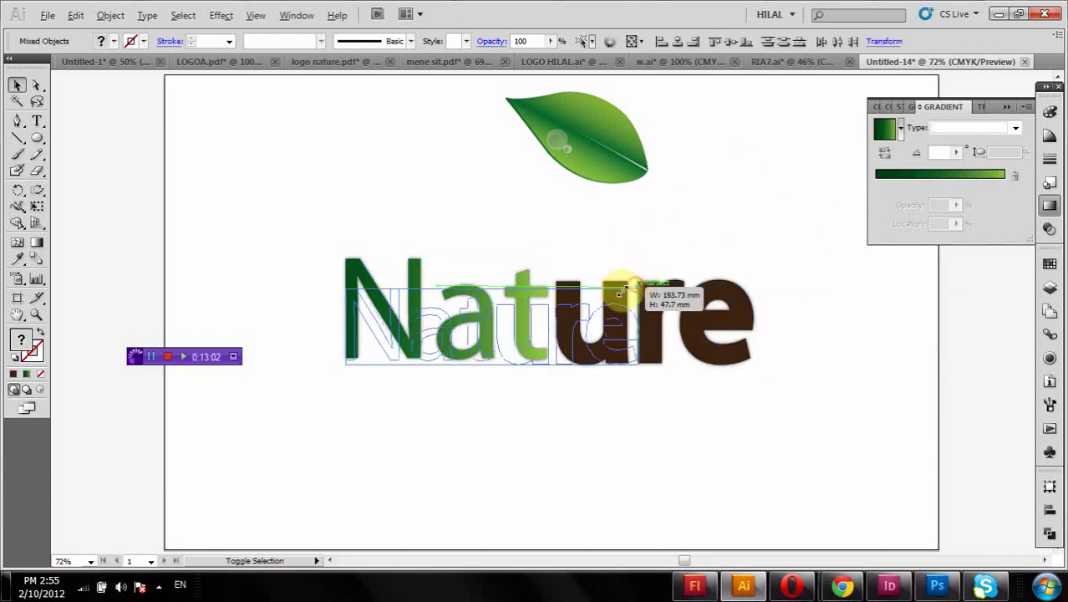
drag(751, 259, 640, 288)
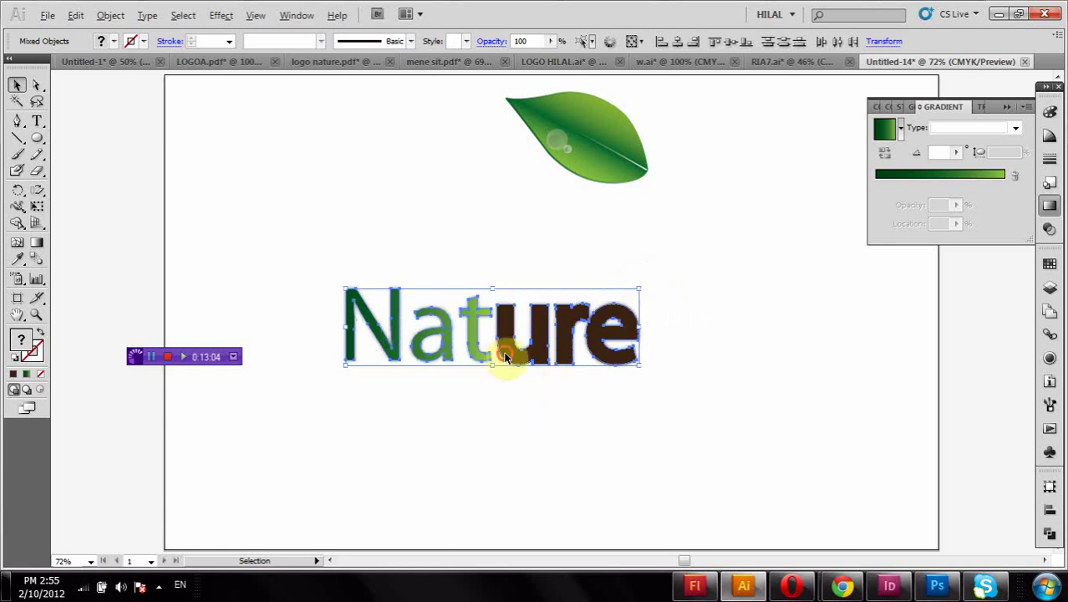
drag(505, 358, 635, 303)
click(620, 389)
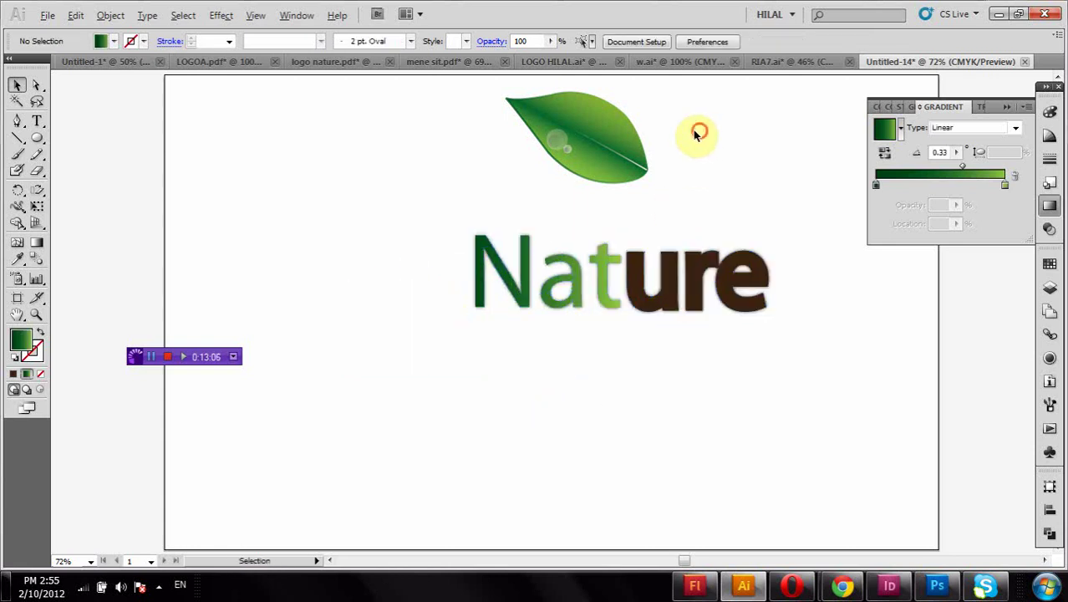
Rotate the leaf steeper, scale it to about 48 × 67.5 mm, and perch it above Nat
mouse_move(495, 178)
mouse_down()
mouse_move(669, 198)
mouse_move(690, 213)
mouse_up()
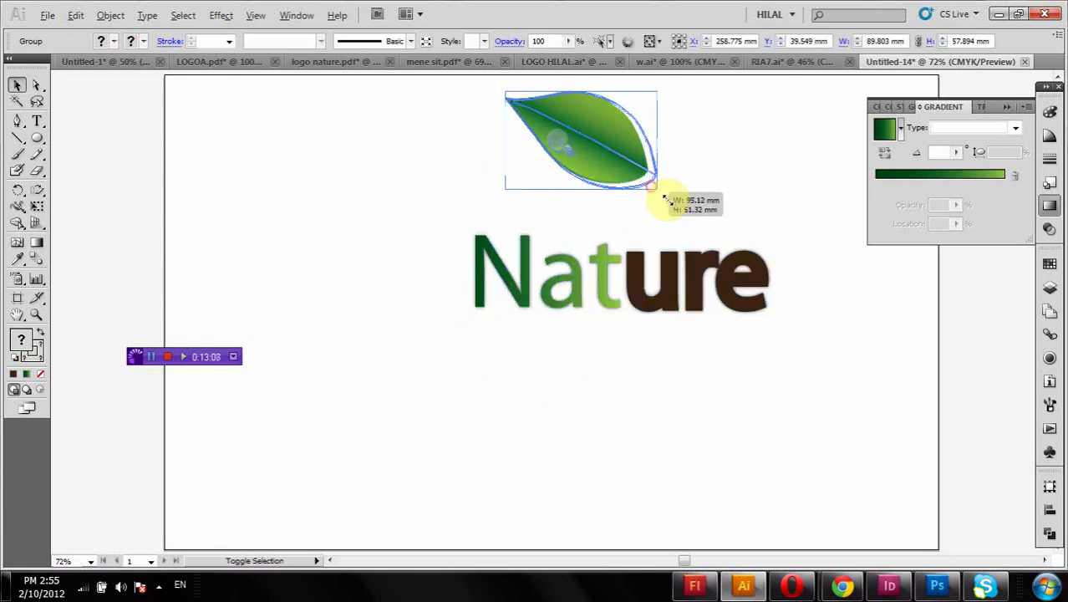
mouse_move(652, 181)
mouse_down()
mouse_move(567, 216)
mouse_move(591, 195)
mouse_up()
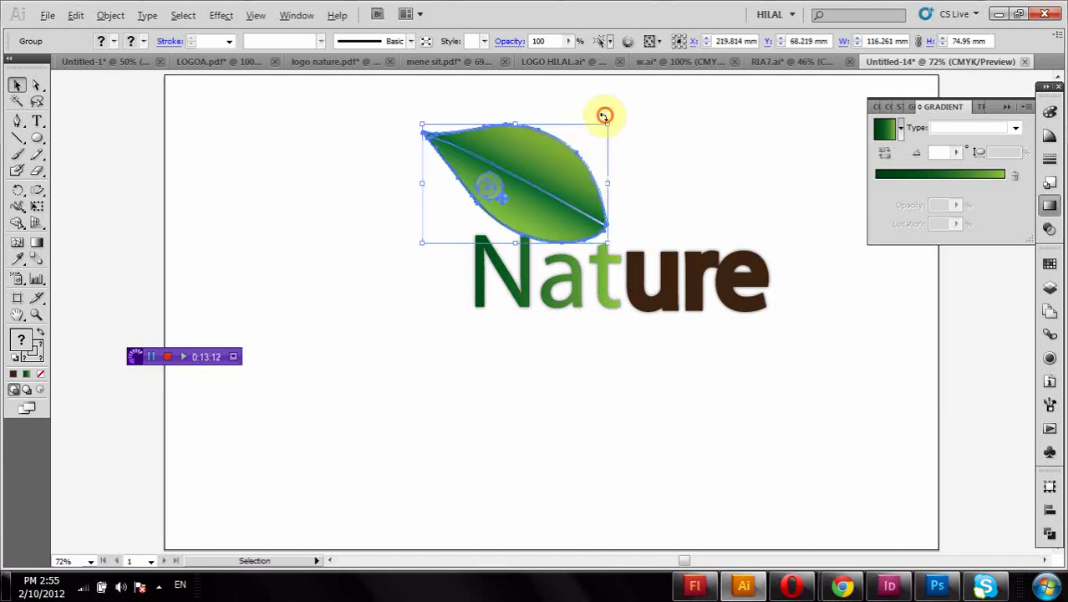
mouse_move(603, 112)
mouse_down()
mouse_move(692, 309)
mouse_move(615, 353)
mouse_move(535, 334)
mouse_up()
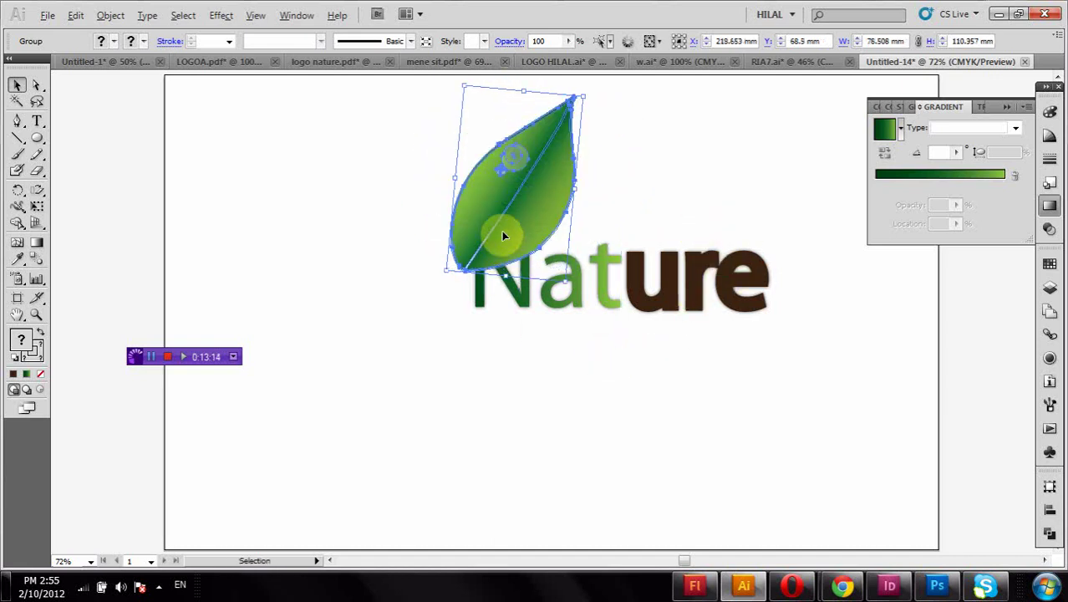
mouse_move(502, 230)
mouse_down()
mouse_move(557, 194)
mouse_move(583, 202)
mouse_up()
scroll(573, 333, up, 1)
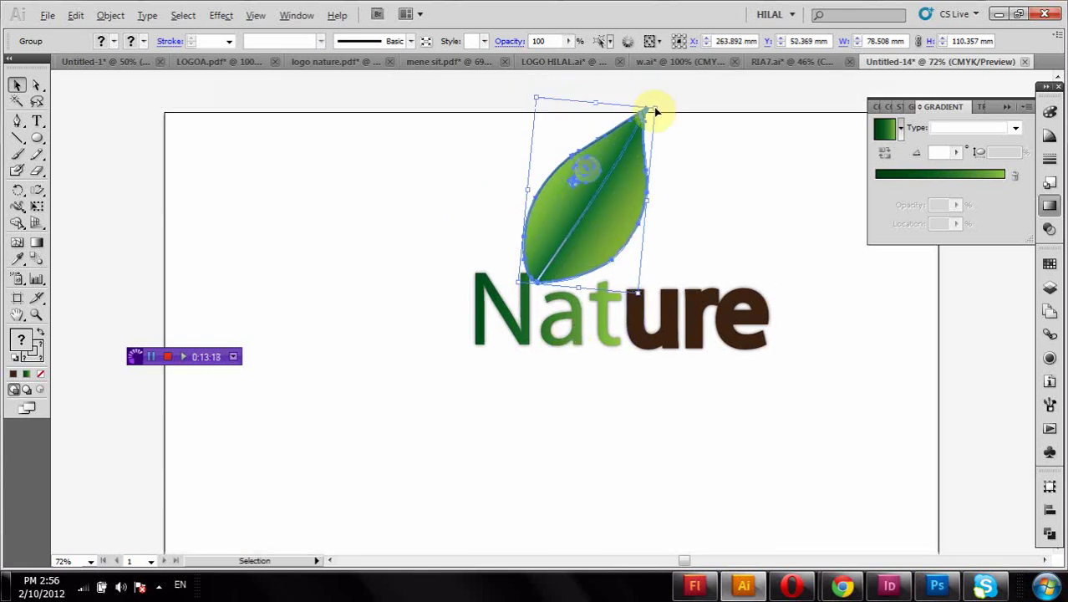
drag(652, 109, 604, 177)
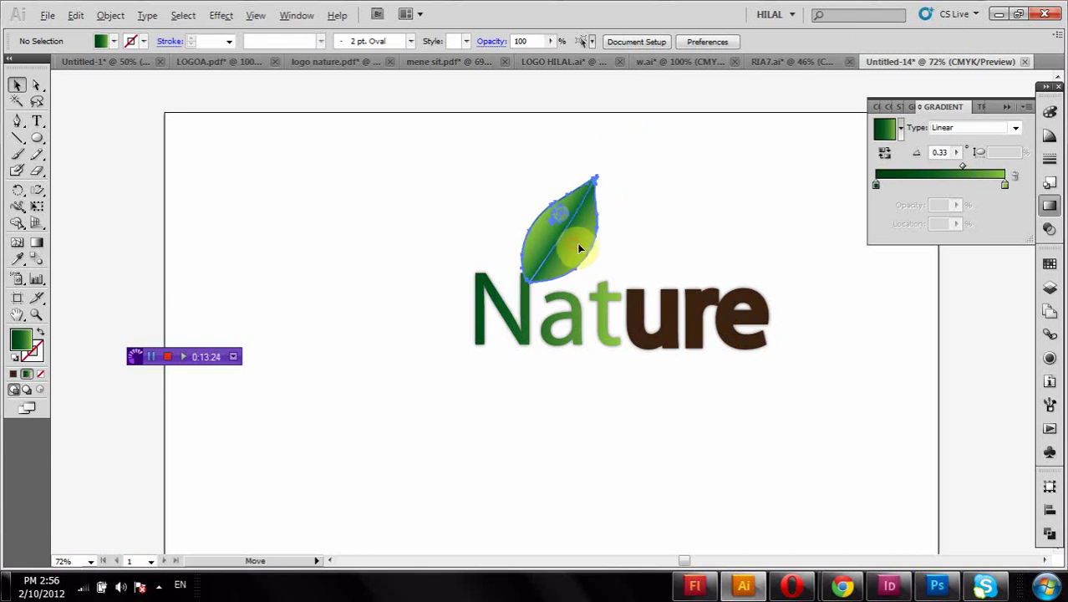
drag(579, 249, 577, 254)
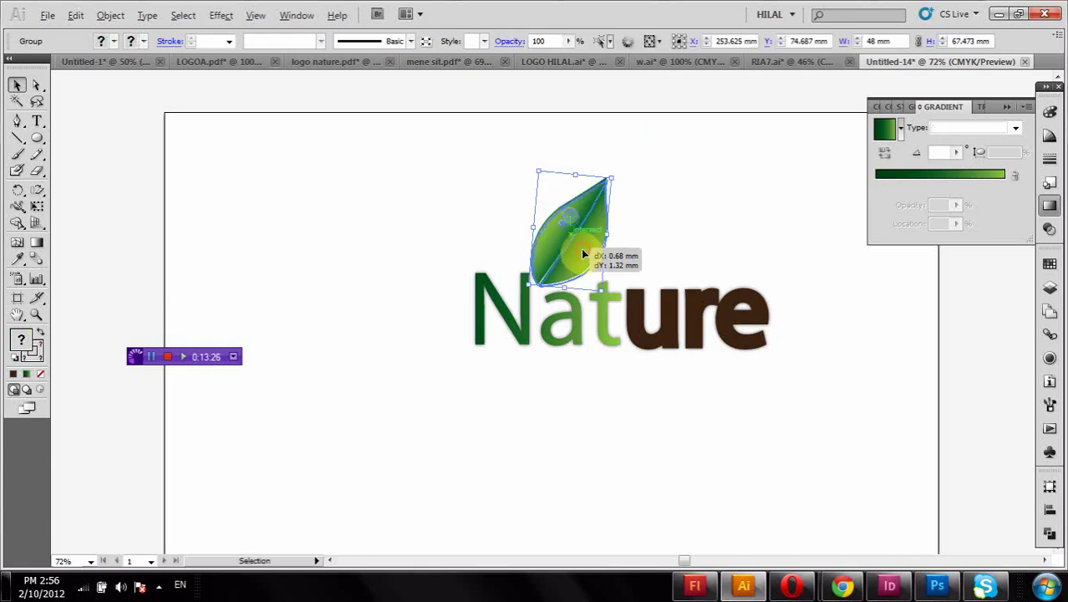
click(529, 383)
drag(449, 329, 620, 353)
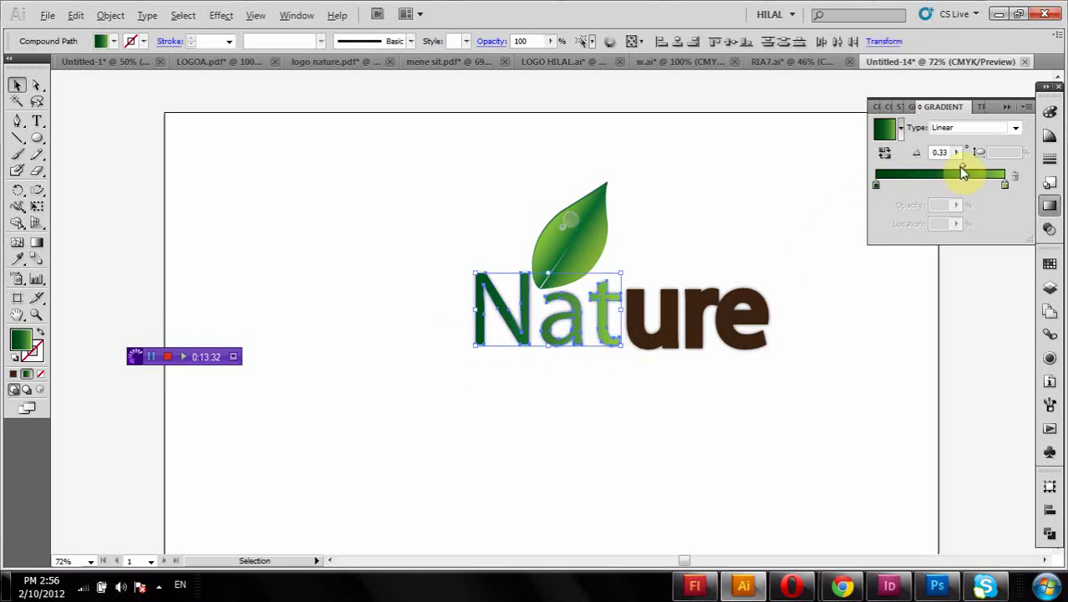
Make Nat's gradient radial and reversed, aimed from below the letters up toward the leaf
drag(962, 166, 940, 167)
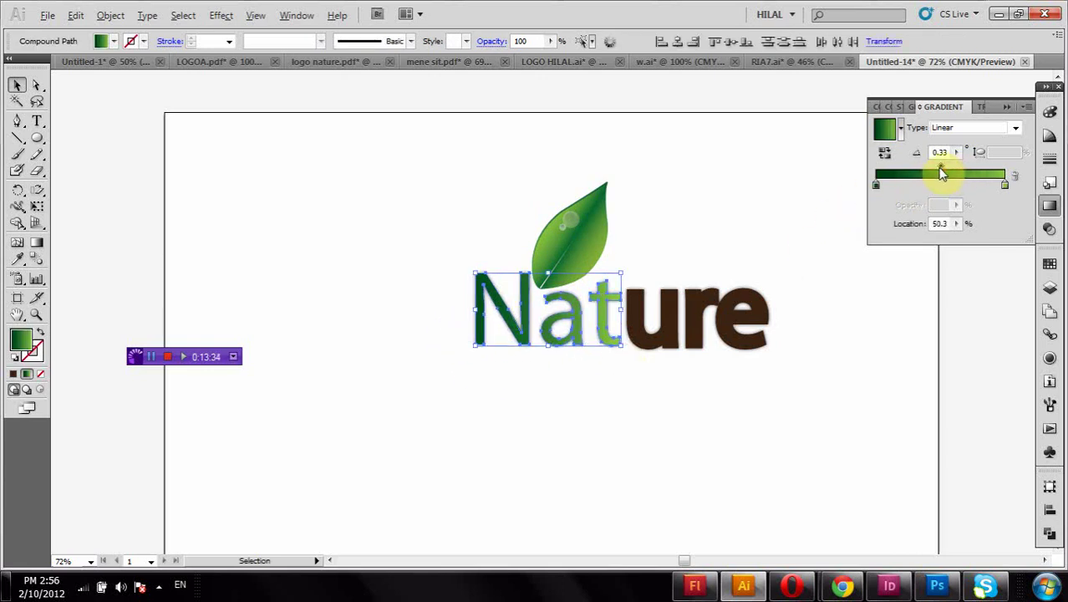
click(944, 128)
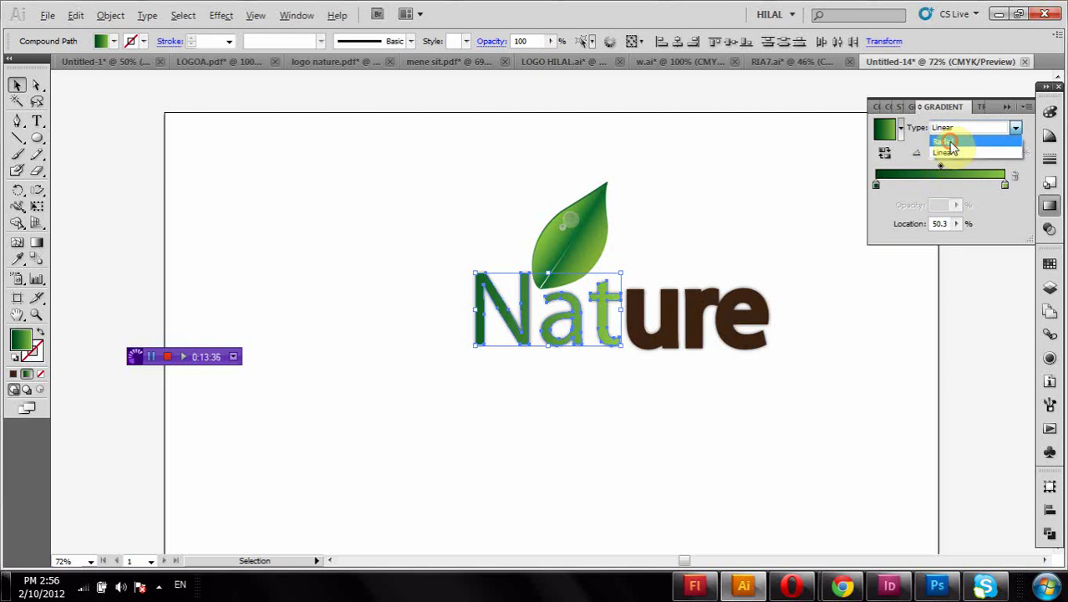
click(951, 144)
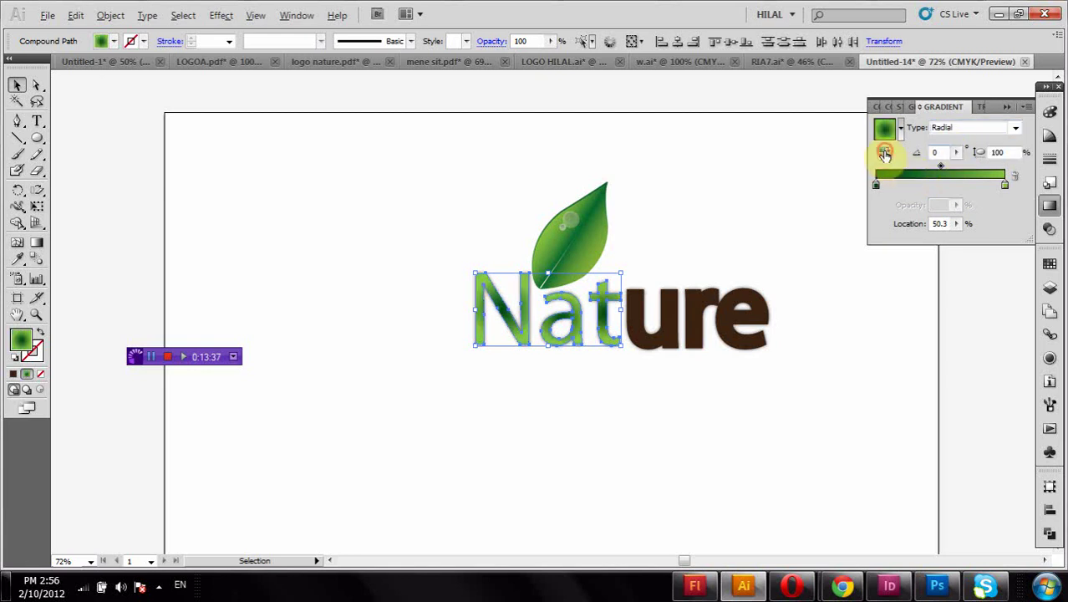
click(885, 154)
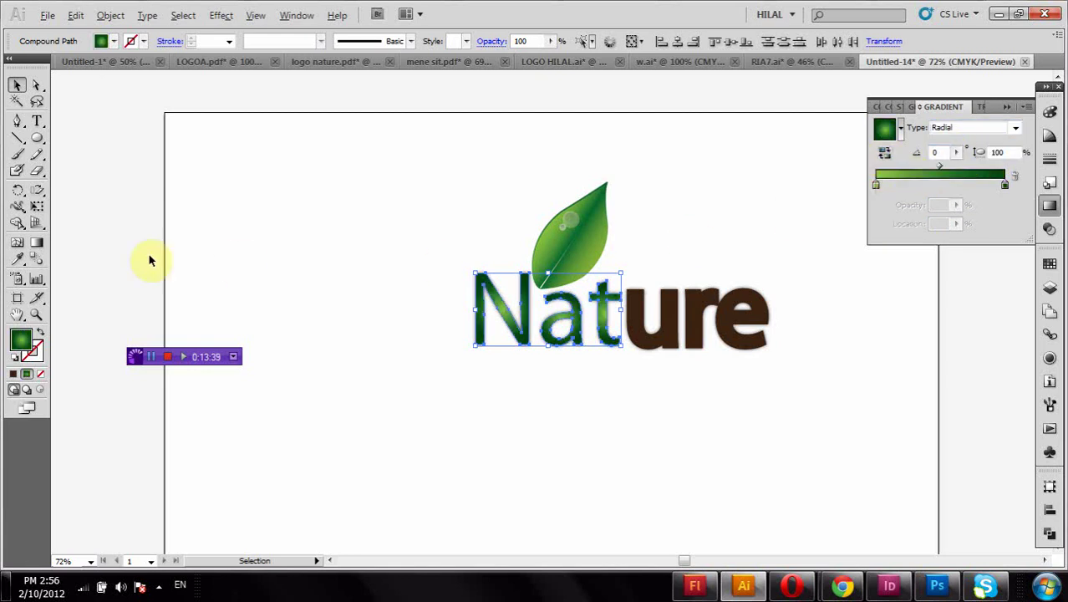
click(37, 242)
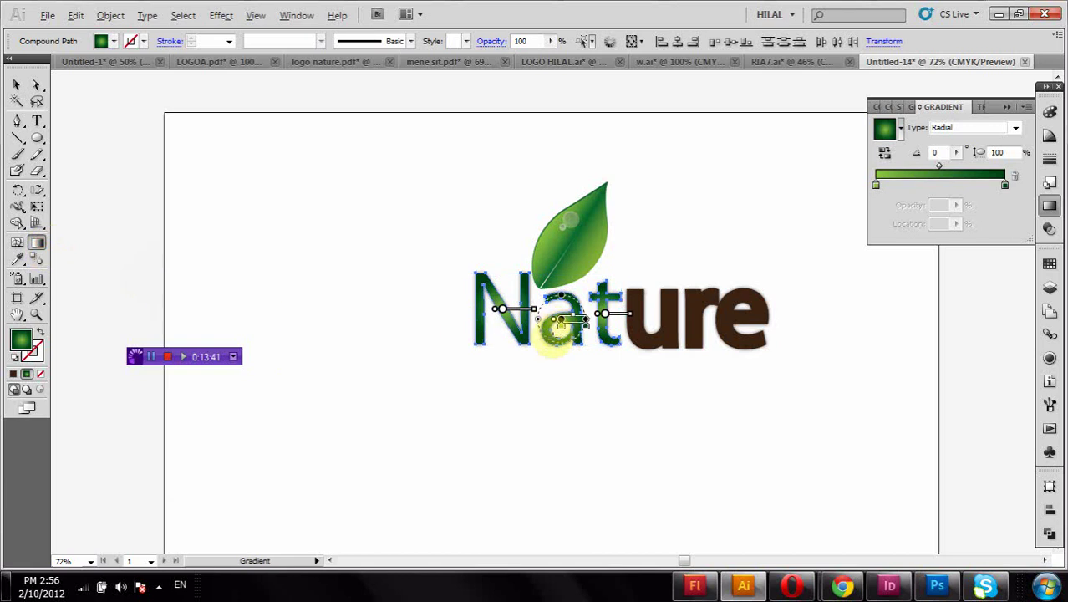
drag(549, 364, 553, 222)
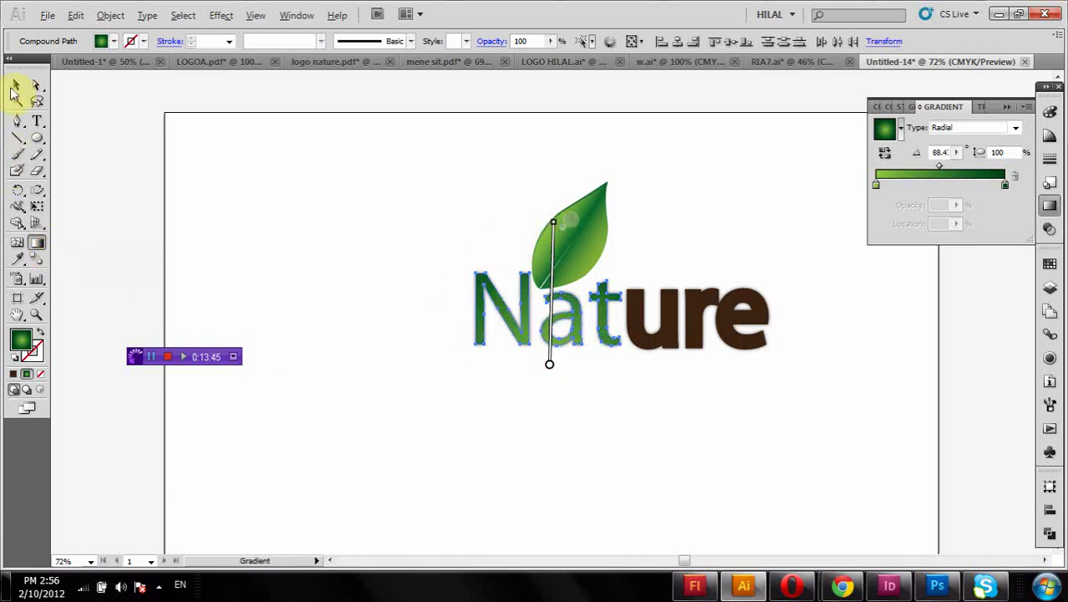
click(16, 86)
click(322, 284)
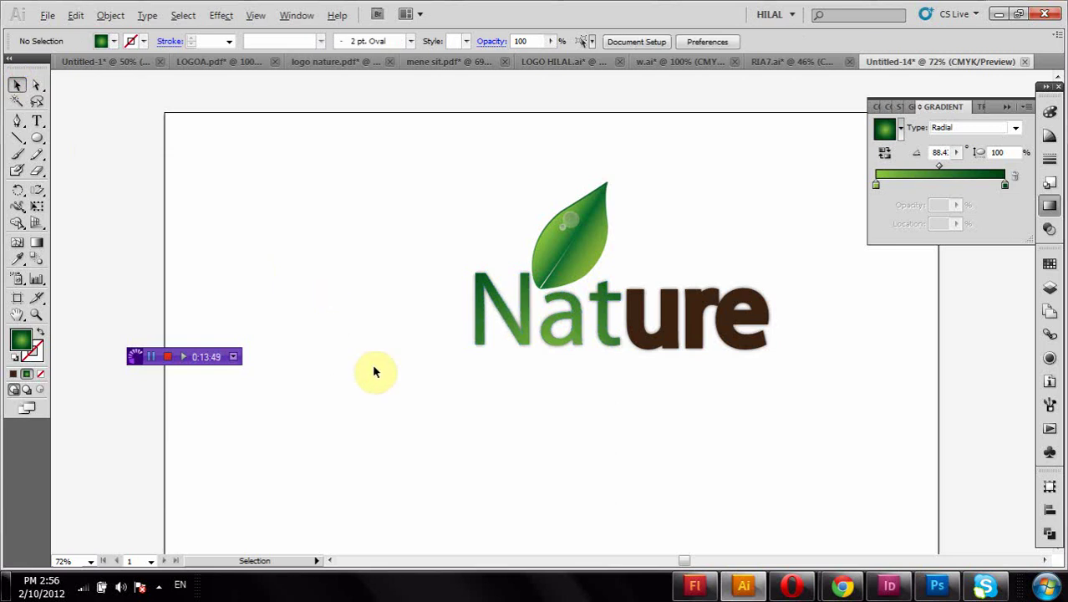
Nudge the N slightly right and the t slightly left to tighten Nat
click(524, 330)
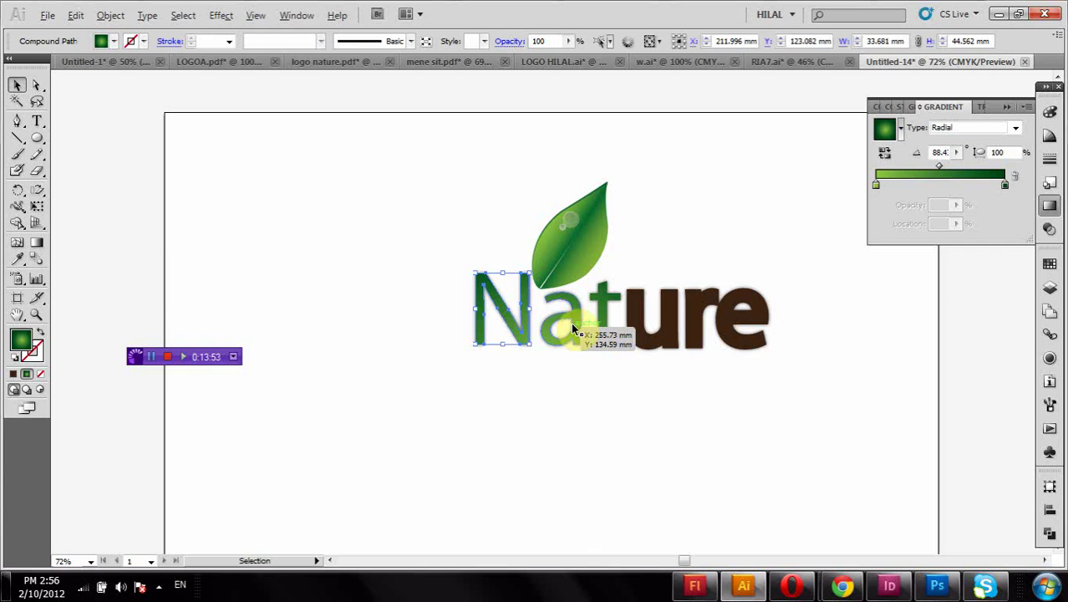
key(Right)
key(Right)
key(Right)
key(Right)
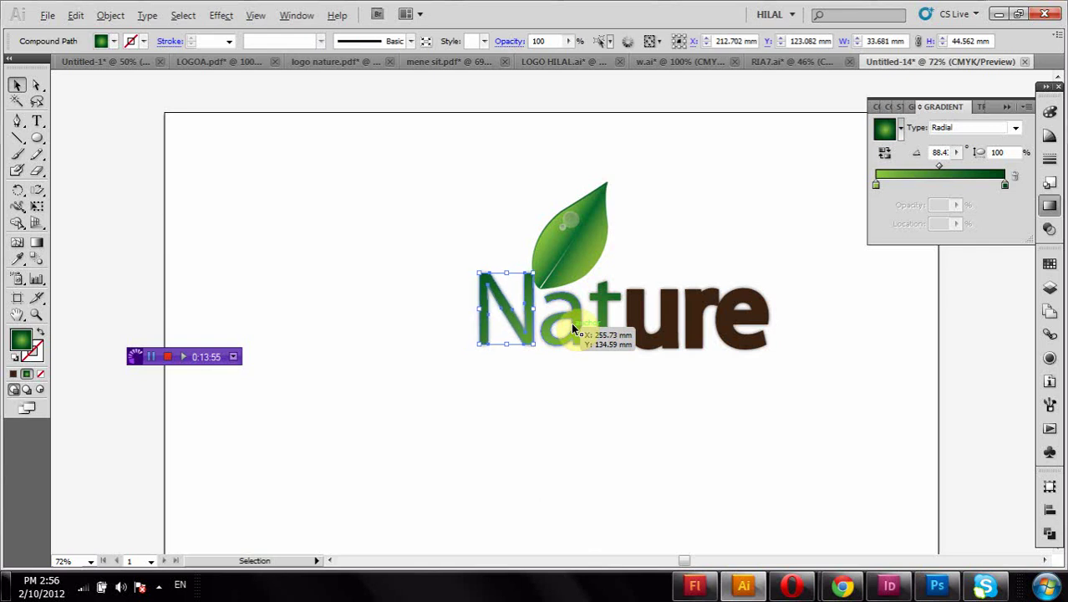
key(Right)
key(Right)
key(Right)
key(Right)
key(Right)
key(Right)
key(Right)
key(Right)
key(Right)
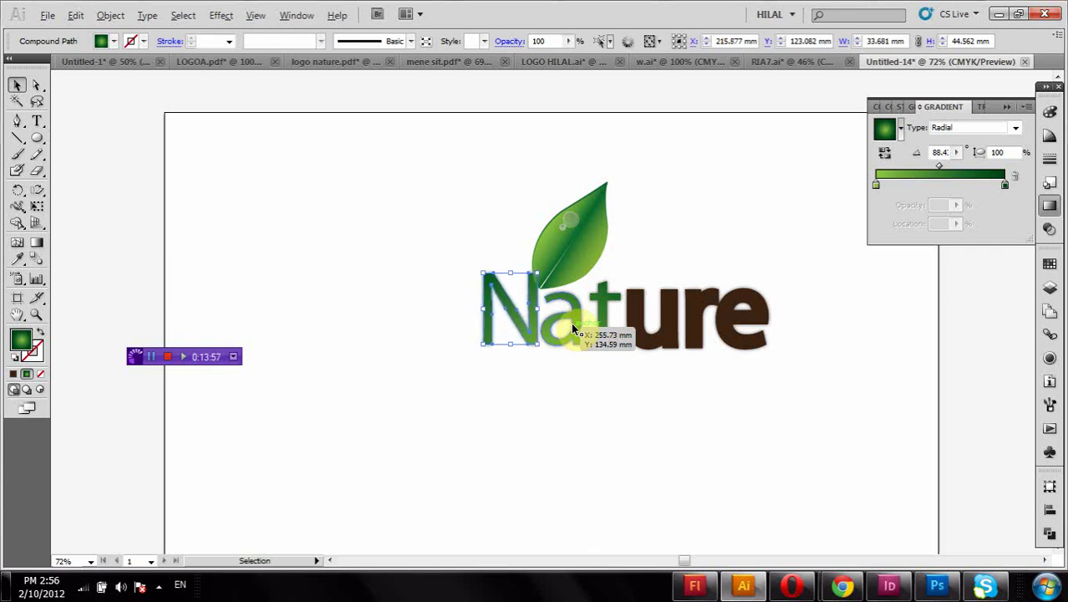
click(602, 334)
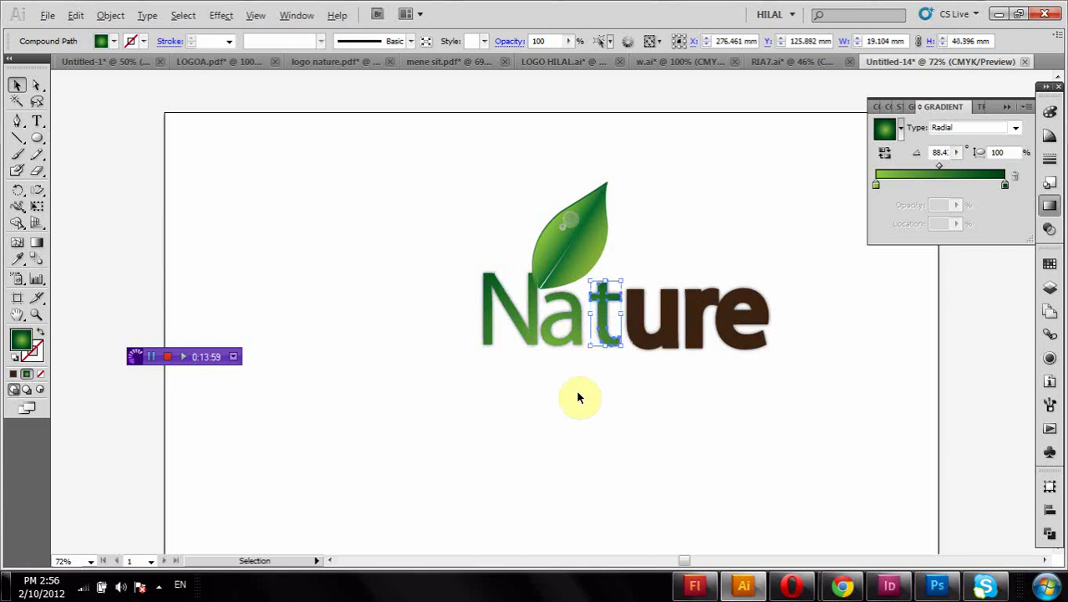
key(Left)
key(Left)
key(Left)
key(Left)
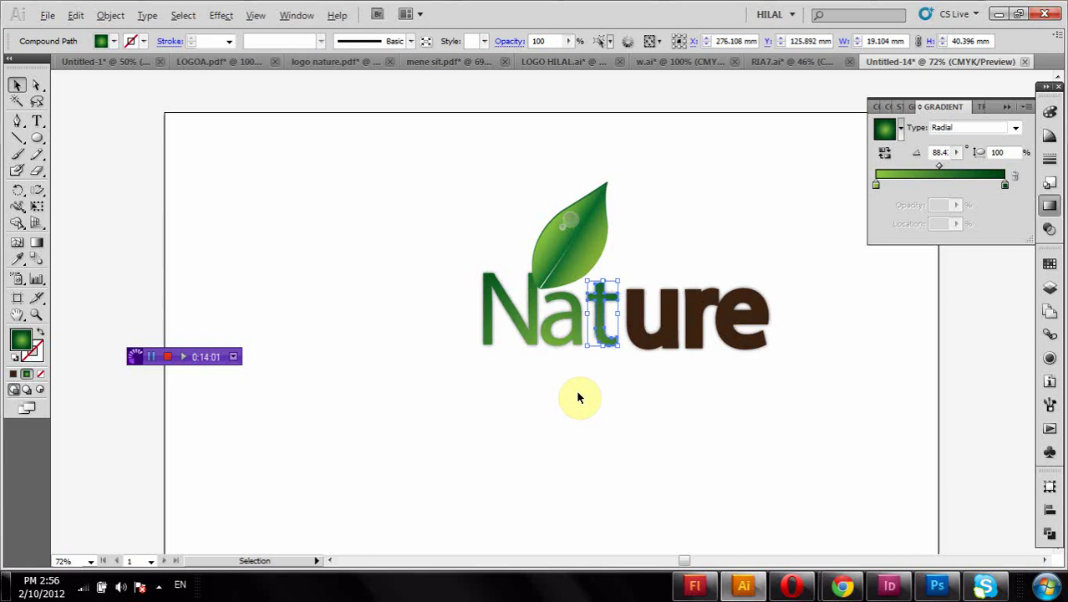
key(Left)
key(Left)
key(Left)
key(Left)
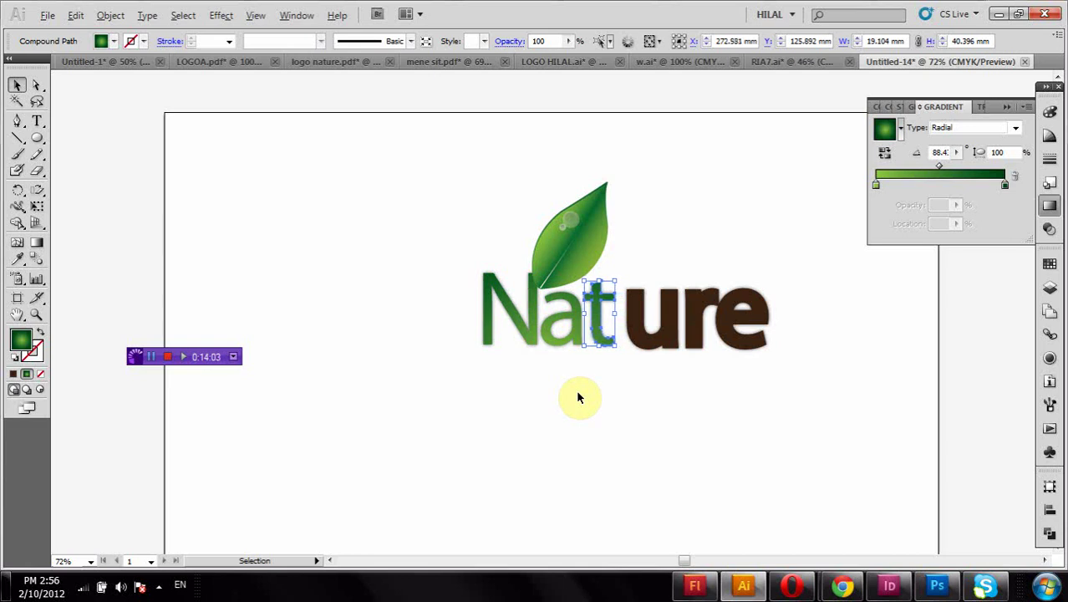
drag(632, 413, 648, 422)
Nudge the brown ure letters left, closer to Nat
drag(809, 303, 662, 326)
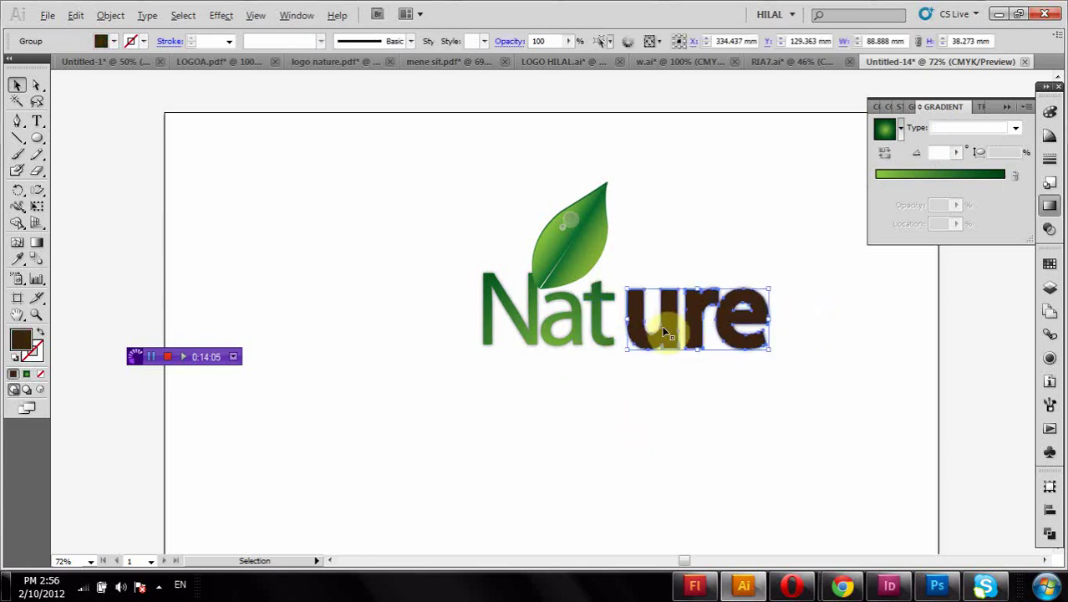
key(Left)
key(Left)
key(Left)
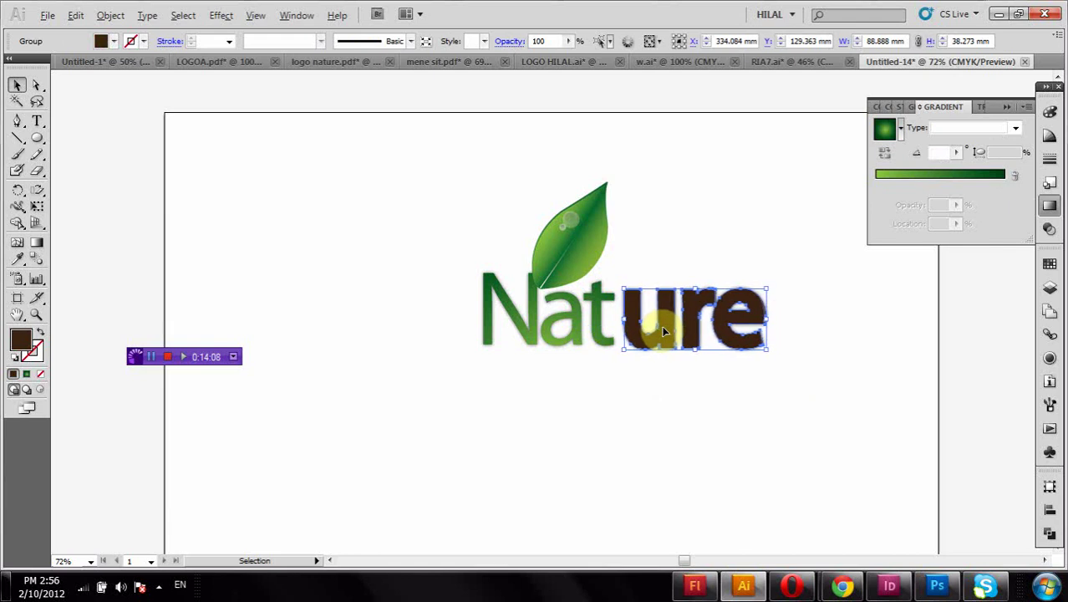
key(Left)
key(Left)
key(Left)
key(Left)
key(Left)
key(Left)
key(Left)
key(Left)
key(Left)
key(Left)
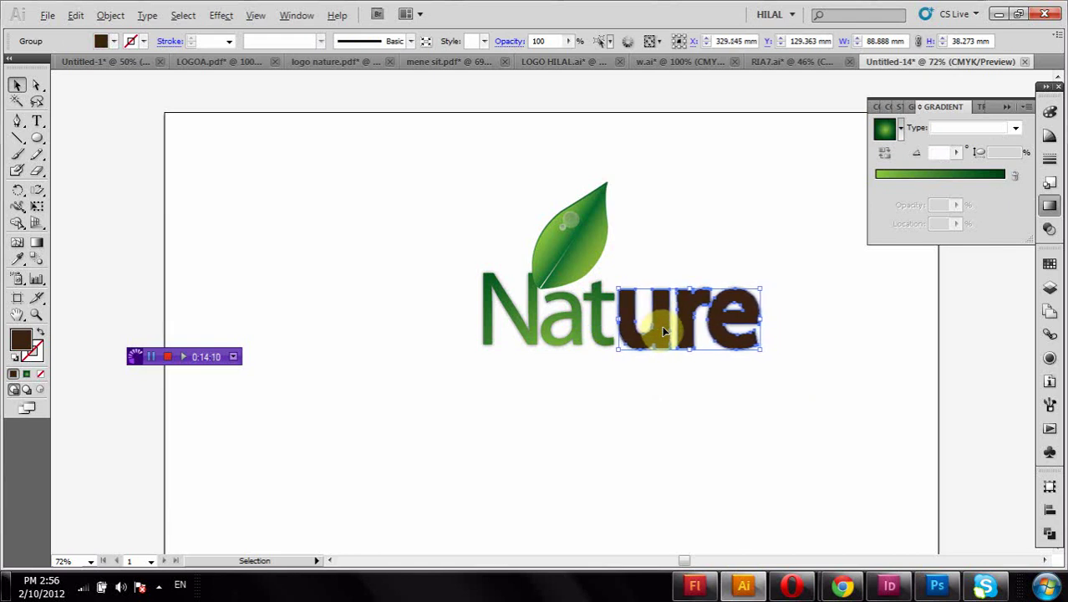
click(585, 405)
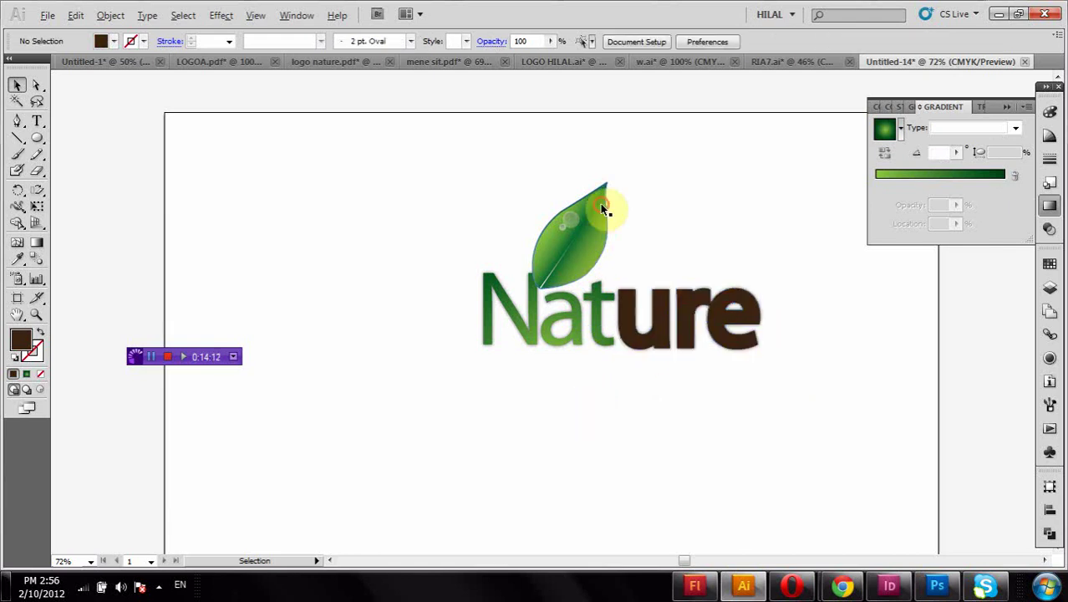
click(601, 205)
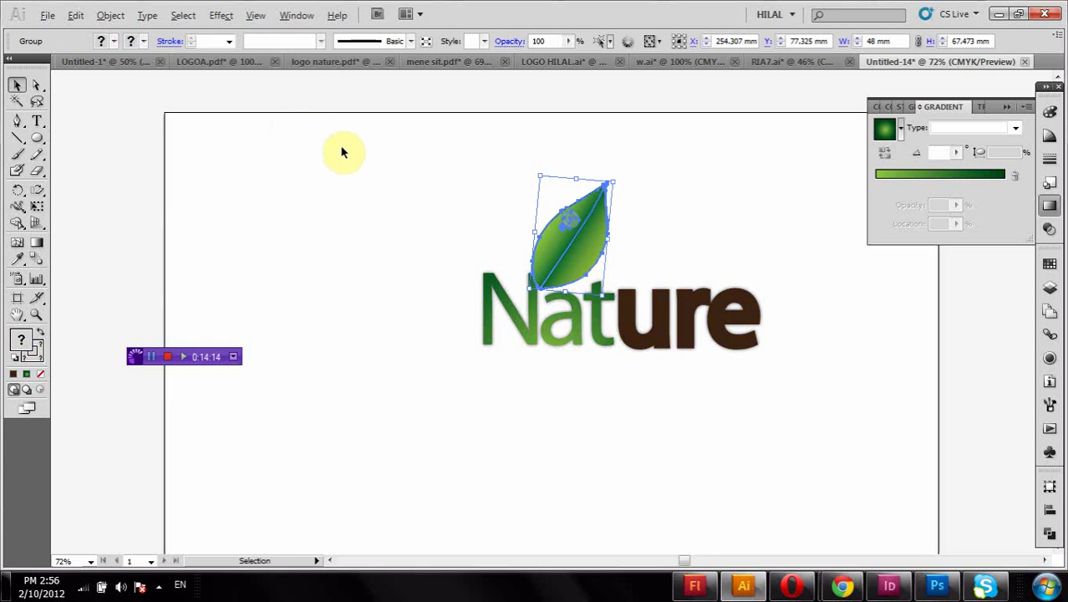
Duplicate the leaf, rotate the copy clockwise, and tuck it against the original above Nat
click(511, 223)
drag(558, 253, 615, 253)
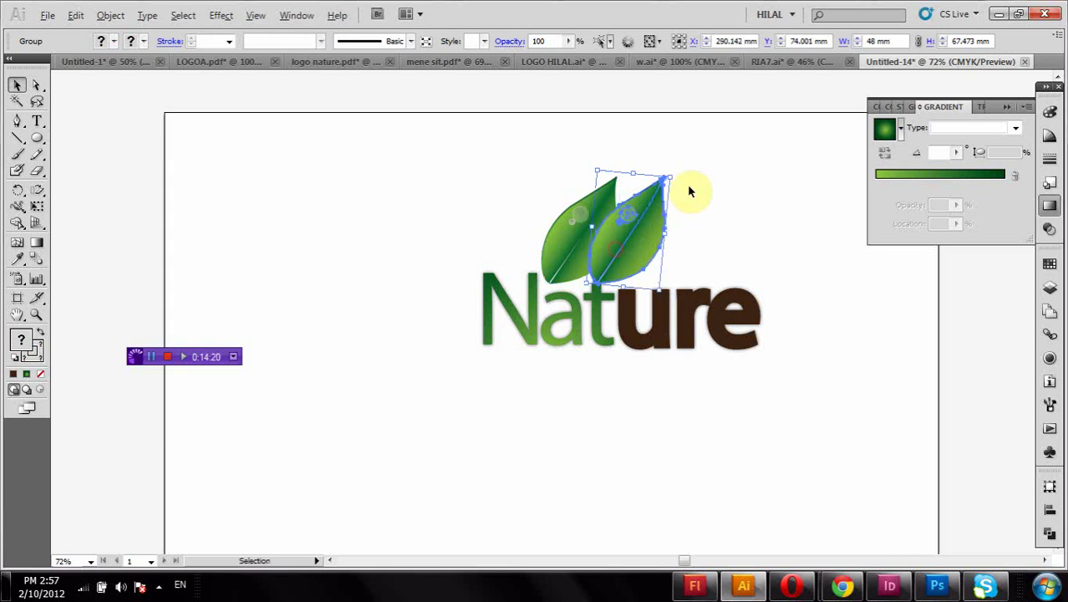
drag(668, 173, 690, 199)
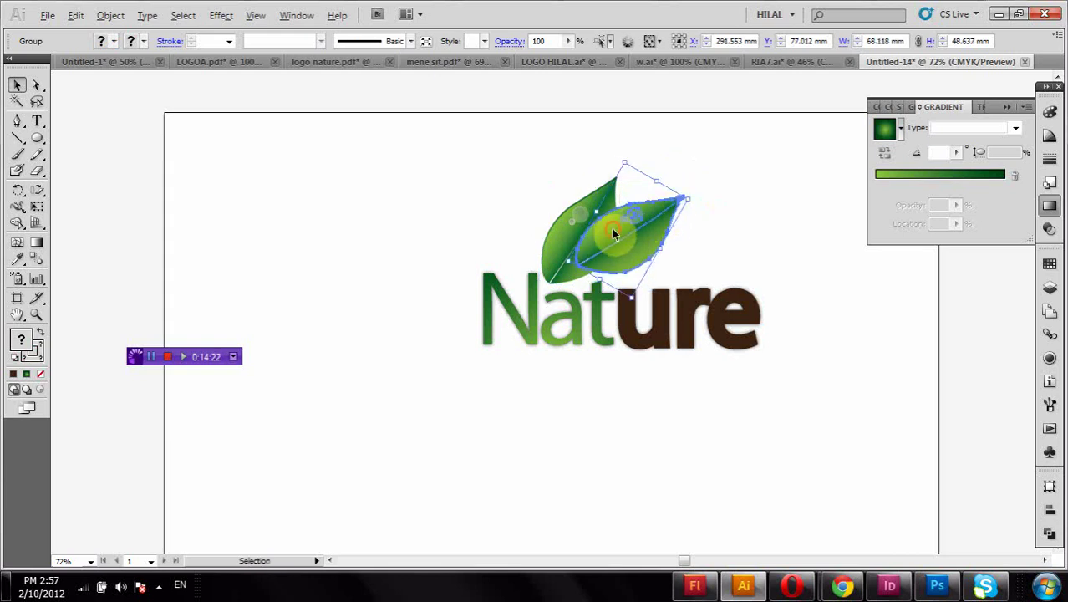
drag(603, 238, 584, 243)
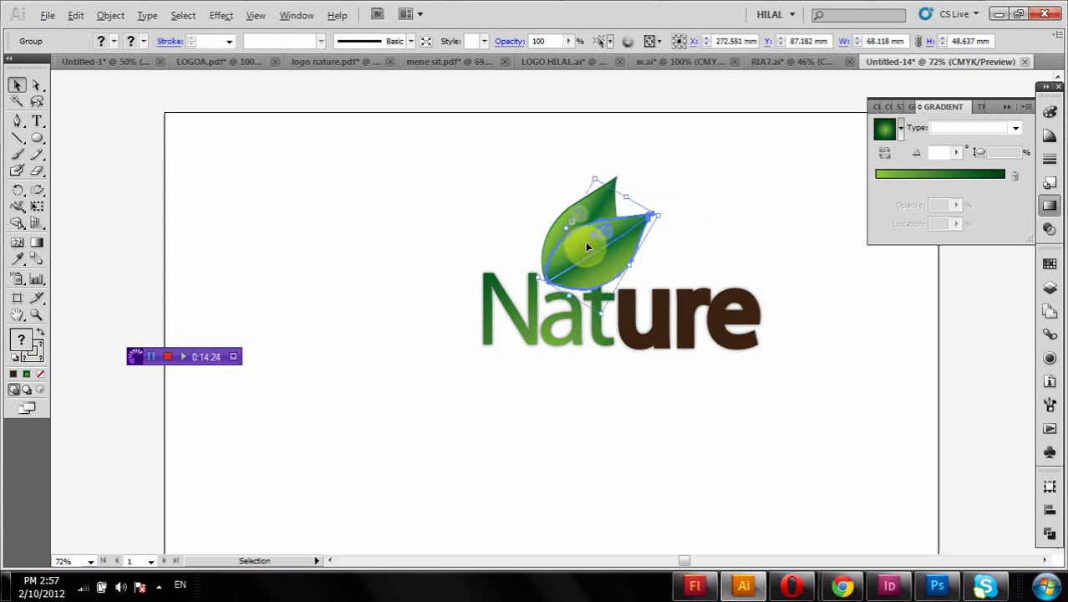
click(616, 187)
click(648, 161)
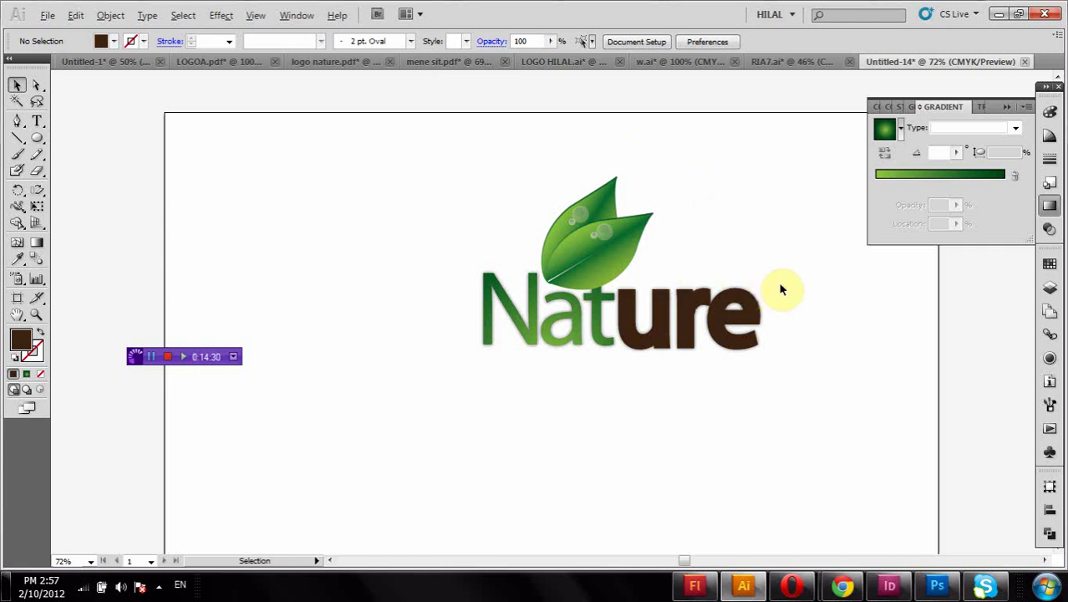
Nudge the whole Nature wordmark a few steps down and right beneath the leaves
drag(779, 280, 890, 281)
drag(830, 334, 419, 344)
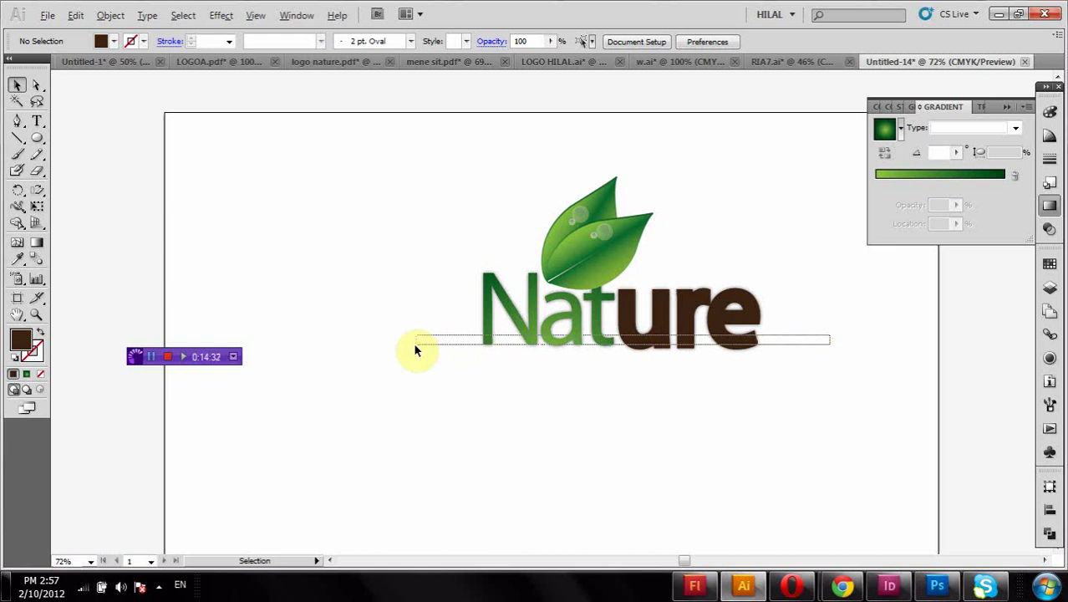
key(Down)
key(Down)
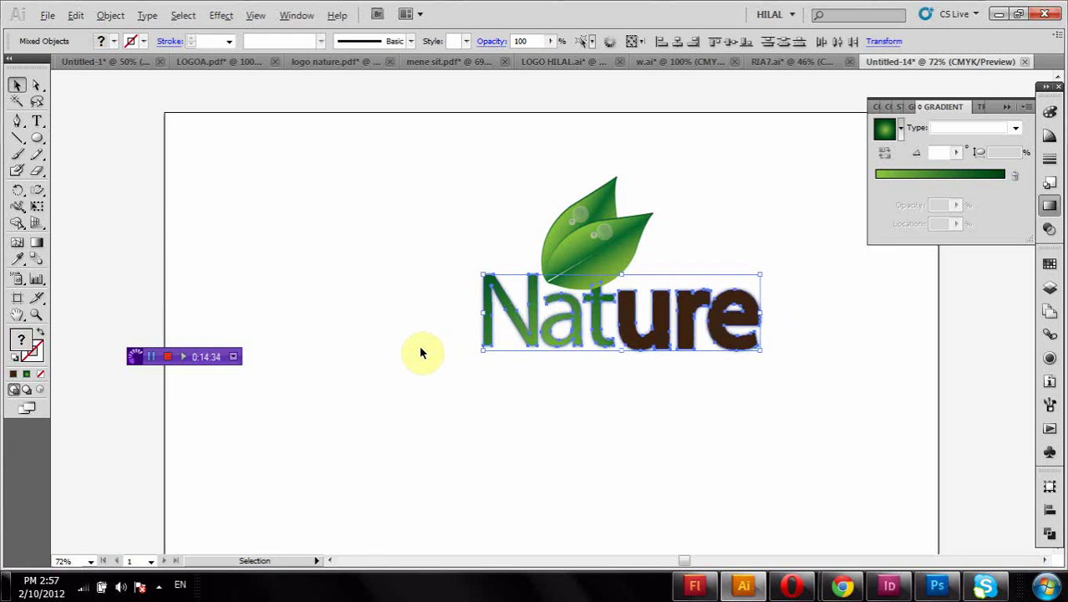
key(Down)
key(Down)
key(Down)
key(Down)
key(Down)
key(Right)
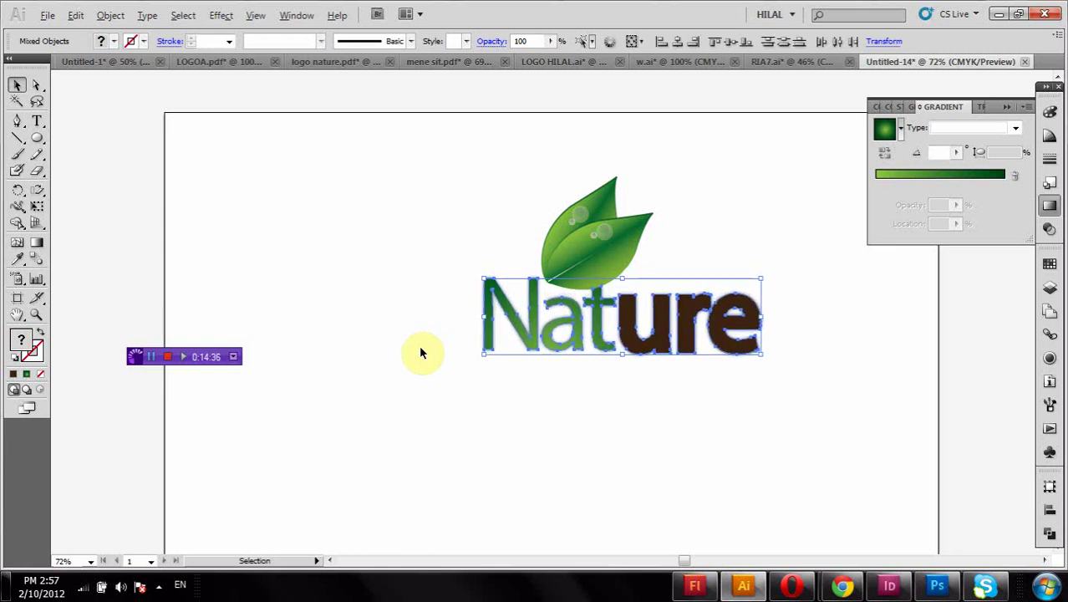
key(Right)
key(Right)
key(Right)
key(Down)
key(Right)
key(Right)
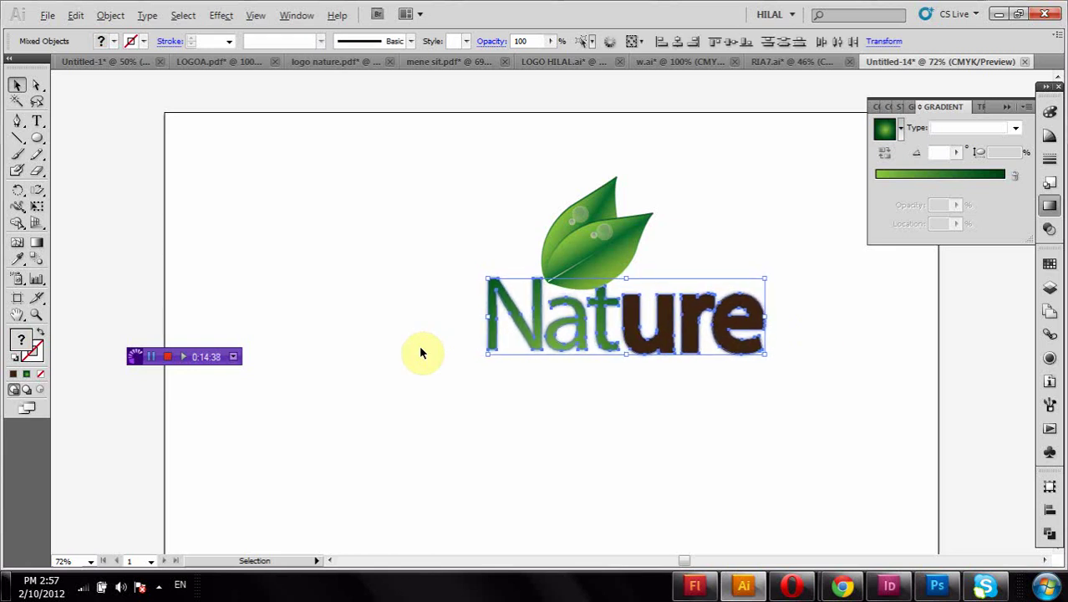
key(Down)
key(Down)
key(Down)
key(Down)
key(Right)
key(Right)
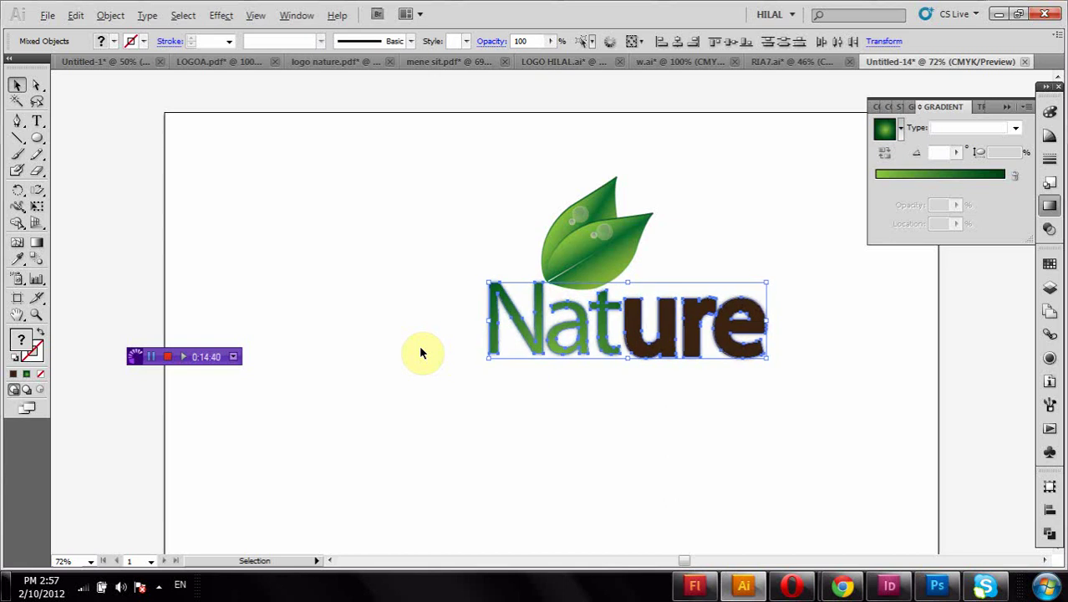
key(Right)
key(Right)
key(Up)
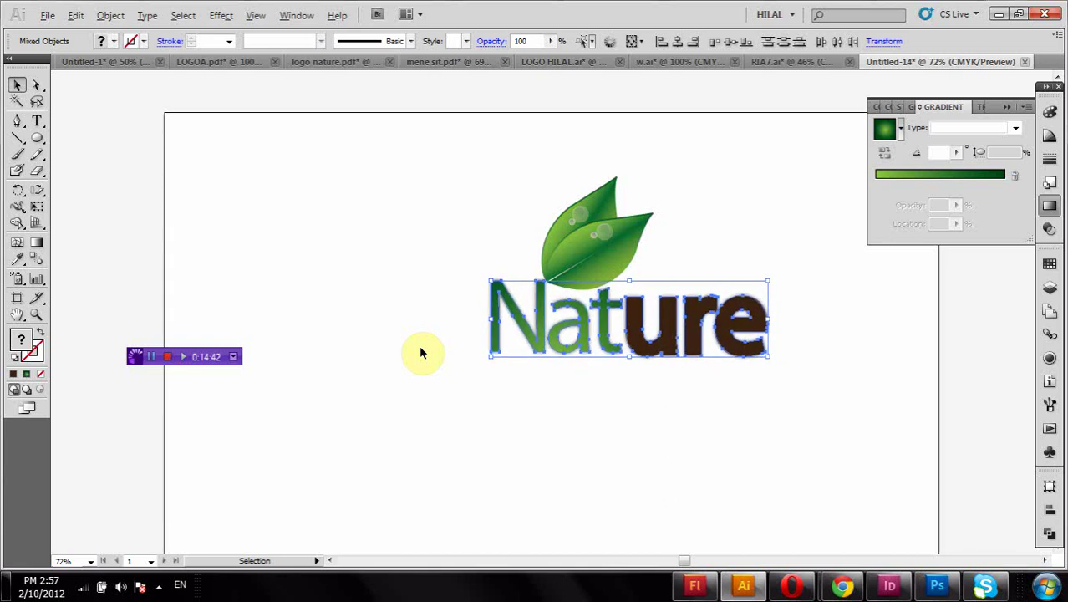
Nudge the text up once more, then group both leaves with the Nature text
key(Up)
click(420, 351)
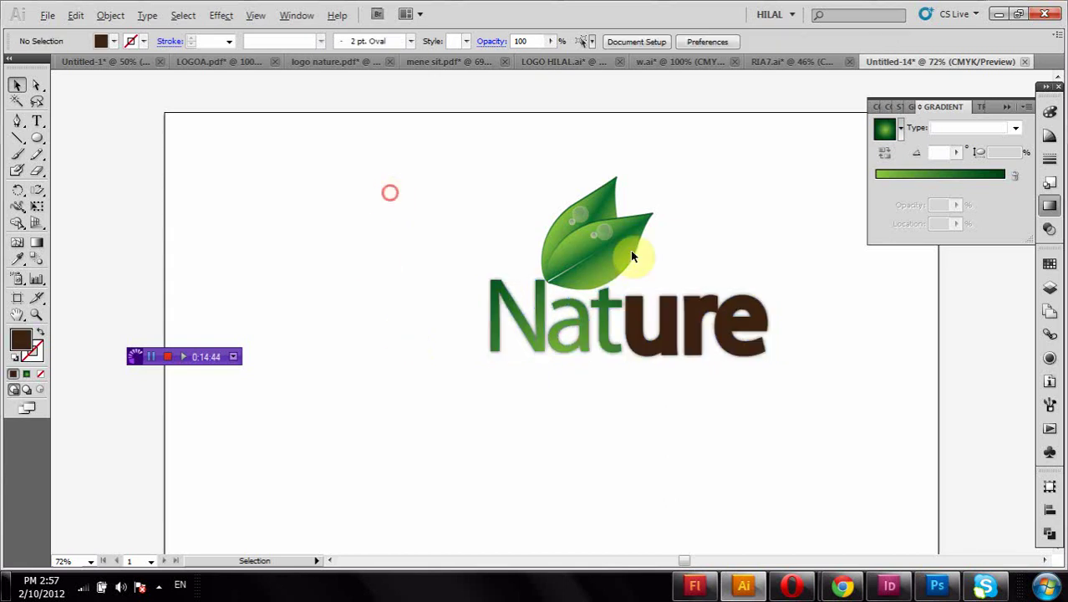
drag(389, 190, 590, 298)
right_click(749, 306)
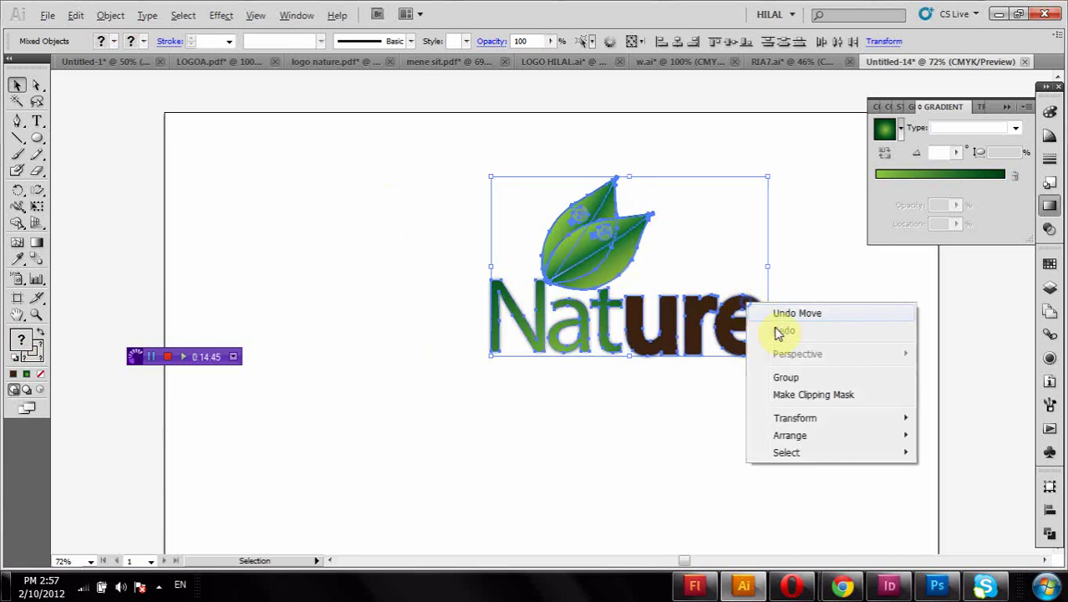
click(784, 375)
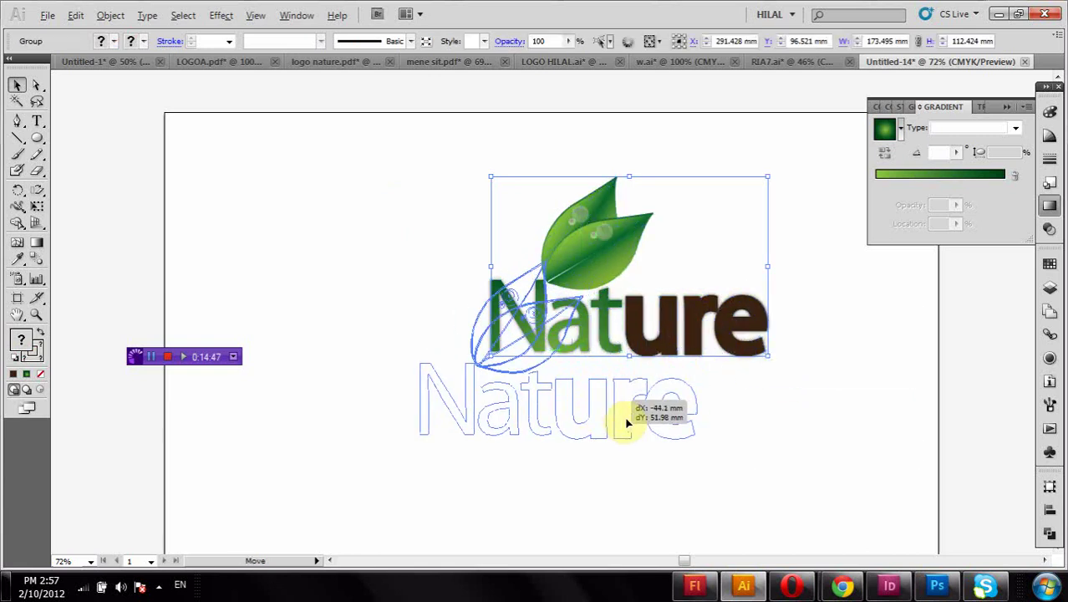
Move the grouped logo and enlarge it to about 224.3 × 145.3 mm
drag(702, 323, 642, 440)
scroll(777, 375, down, 2)
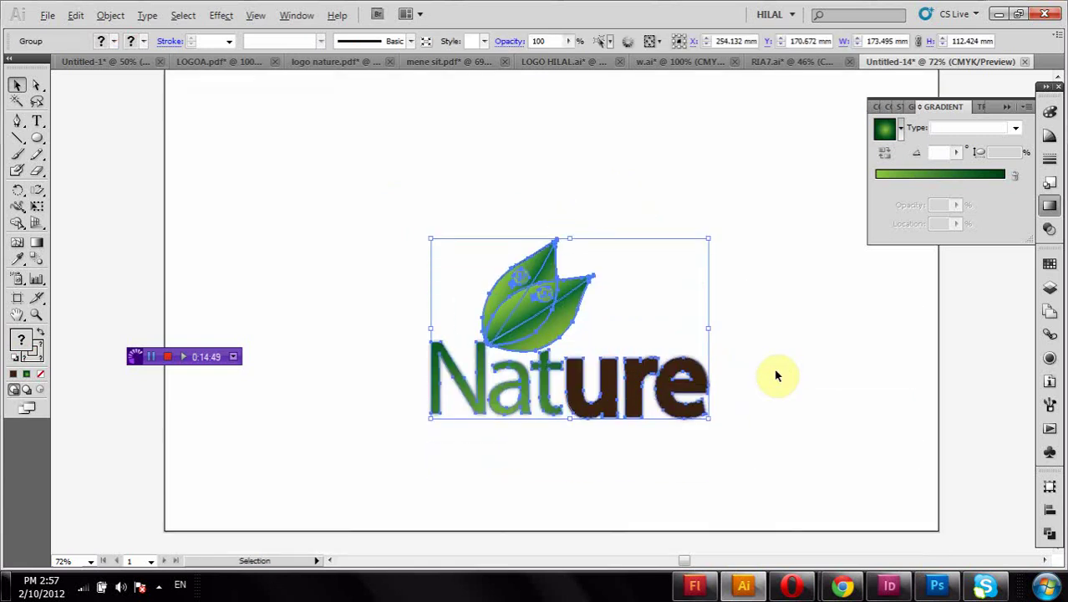
key(ctrl+minus)
key(ctrl+minus)
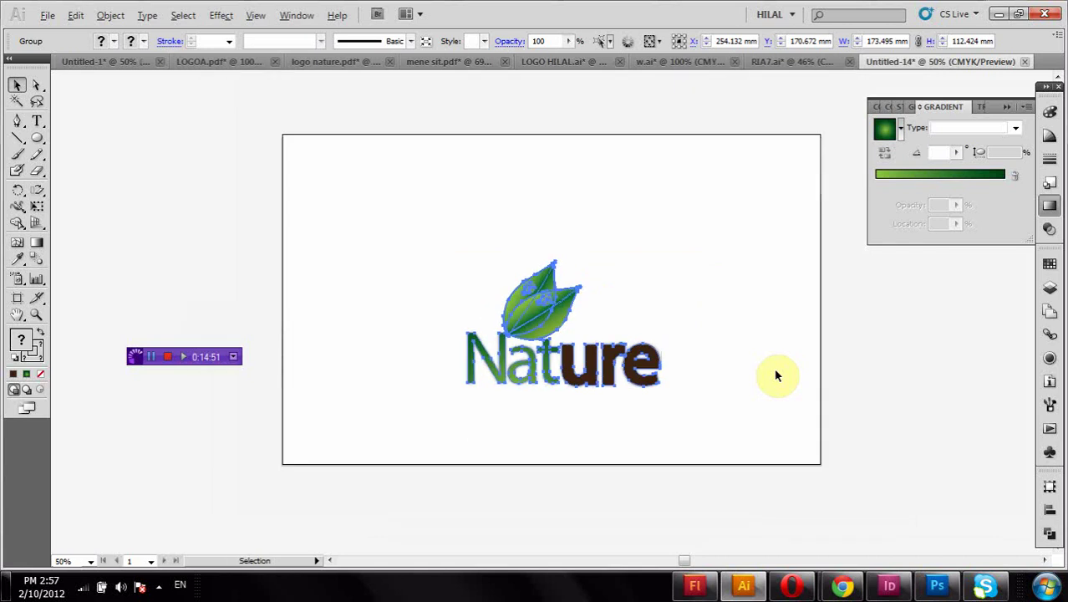
drag(750, 249, 417, 418)
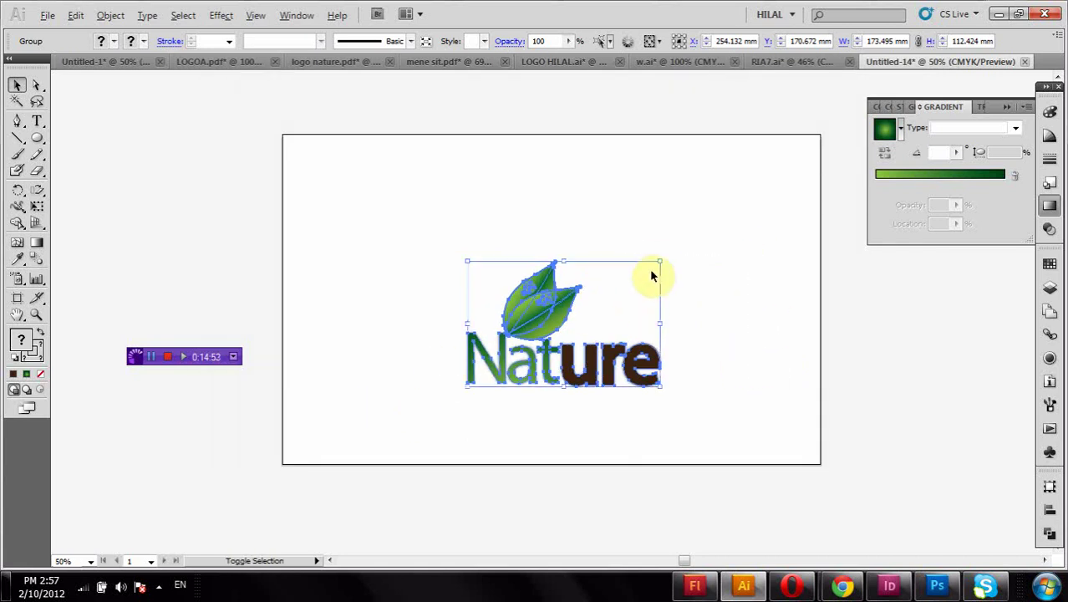
mouse_move(658, 263)
mouse_down()
mouse_move(582, 359)
mouse_move(586, 341)
mouse_move(554, 320)
mouse_up()
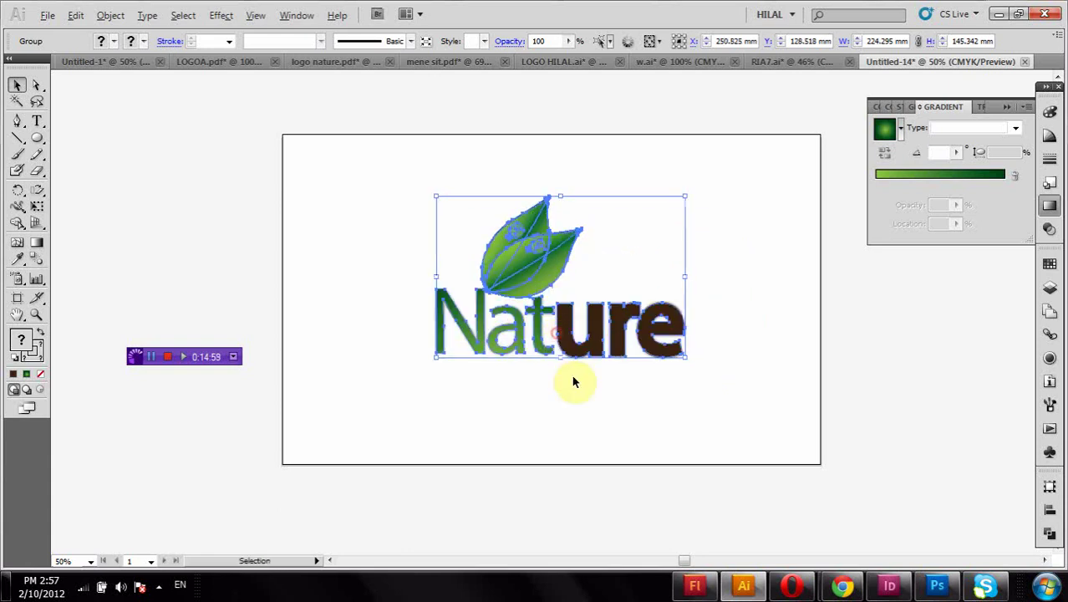
click(582, 420)
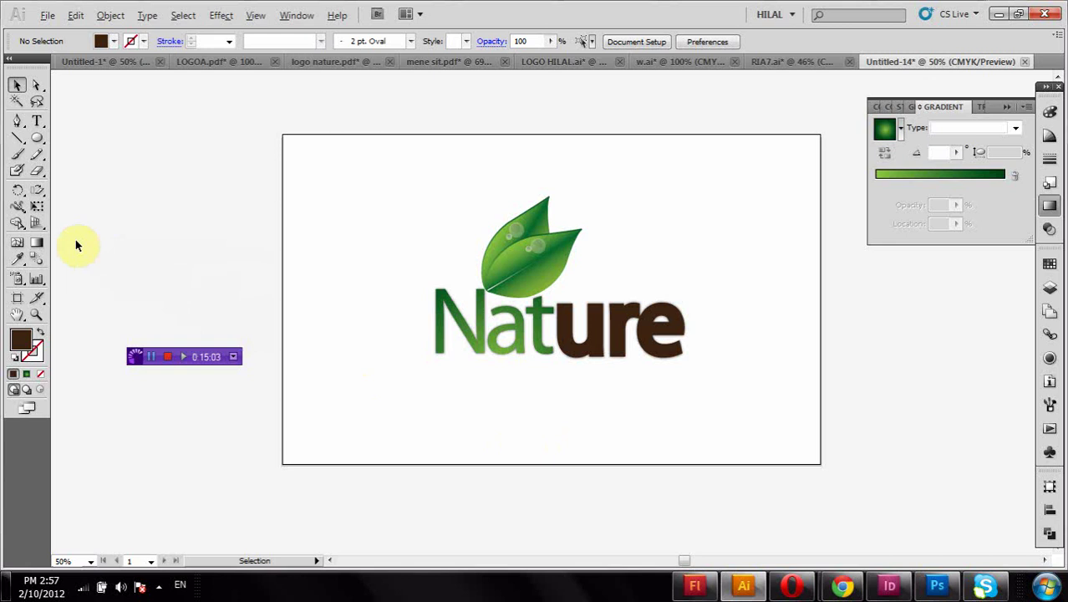
Draw a full-artboard rectangle with the green radial gradient and send it behind the logo
drag(36, 138, 81, 136)
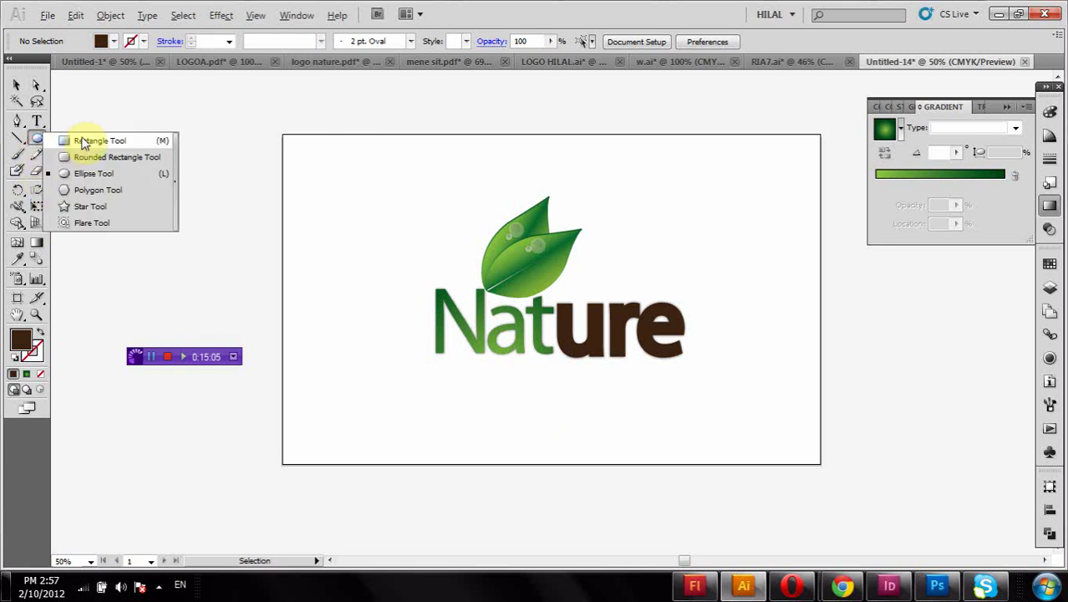
drag(282, 135, 810, 442)
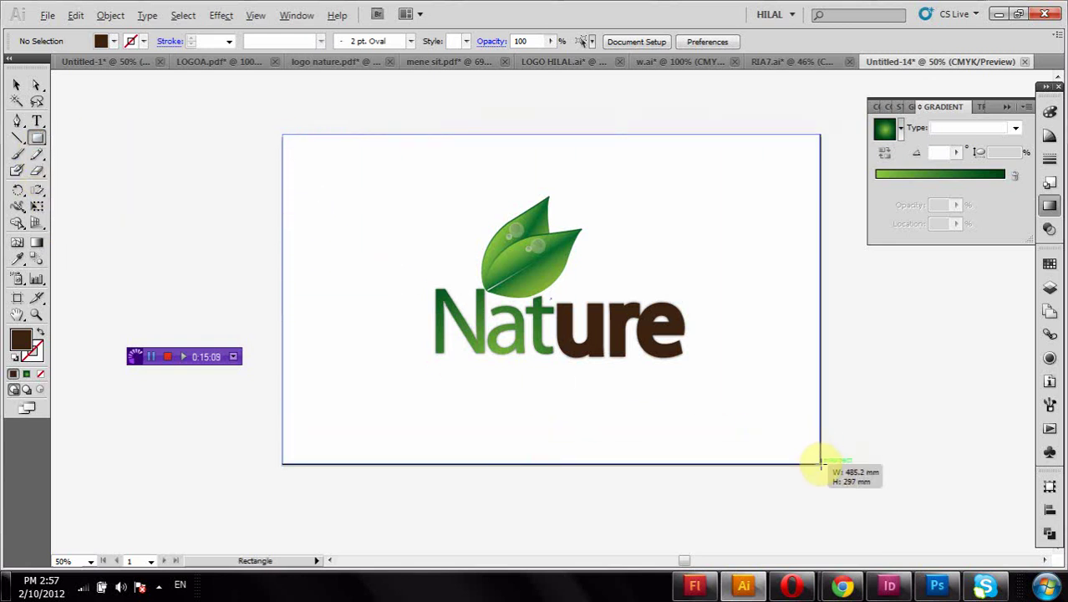
drag(810, 441, 821, 462)
click(955, 179)
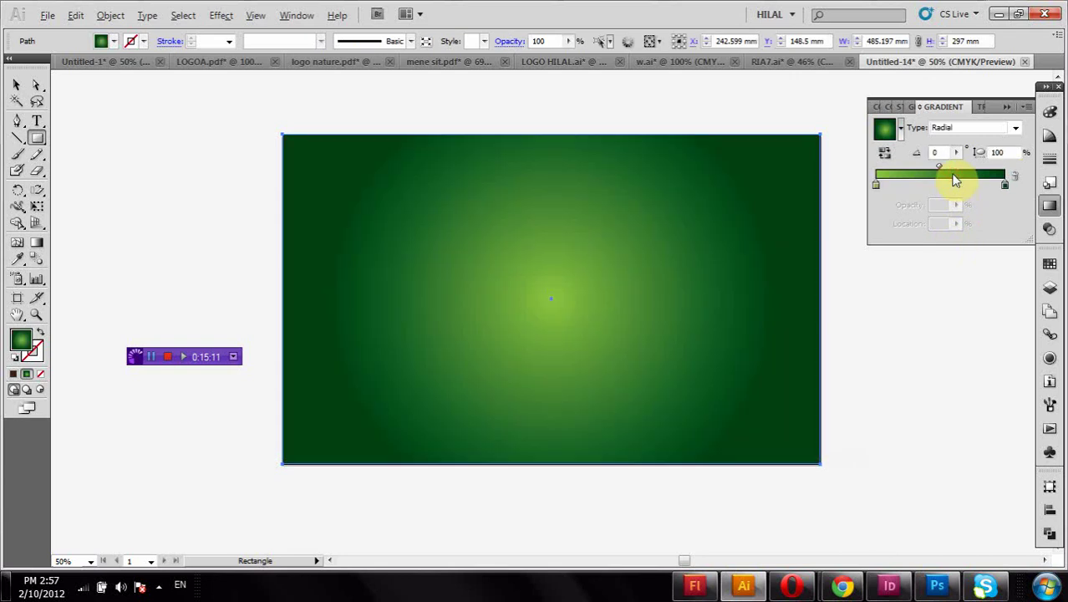
right_click(770, 239)
mouse_move(811, 463)
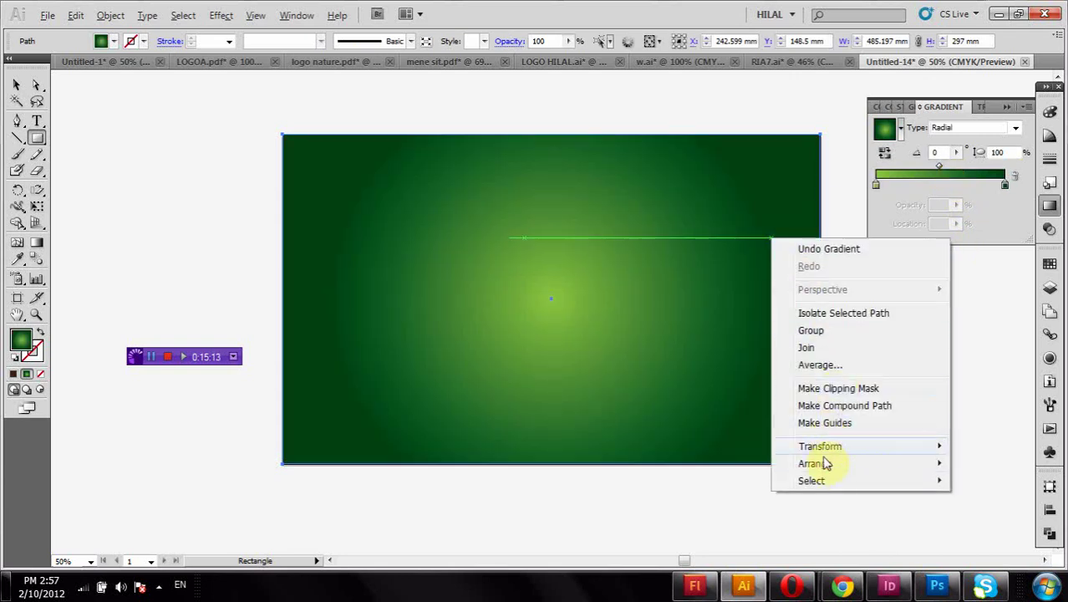
click(677, 514)
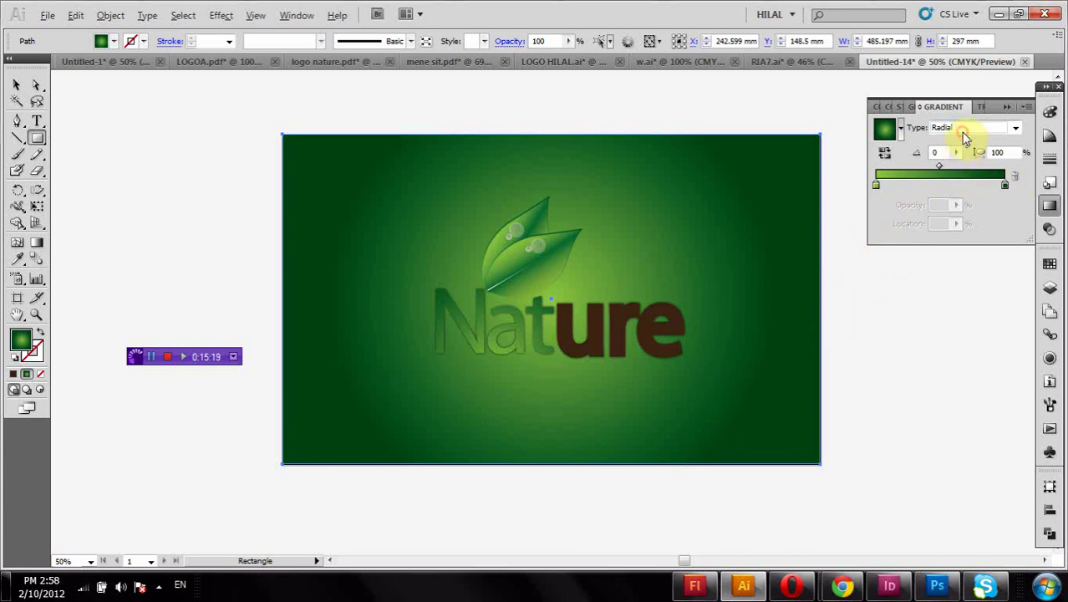
Widen the background's radial gradient so its light centre spreads across the card
click(964, 132)
click(968, 150)
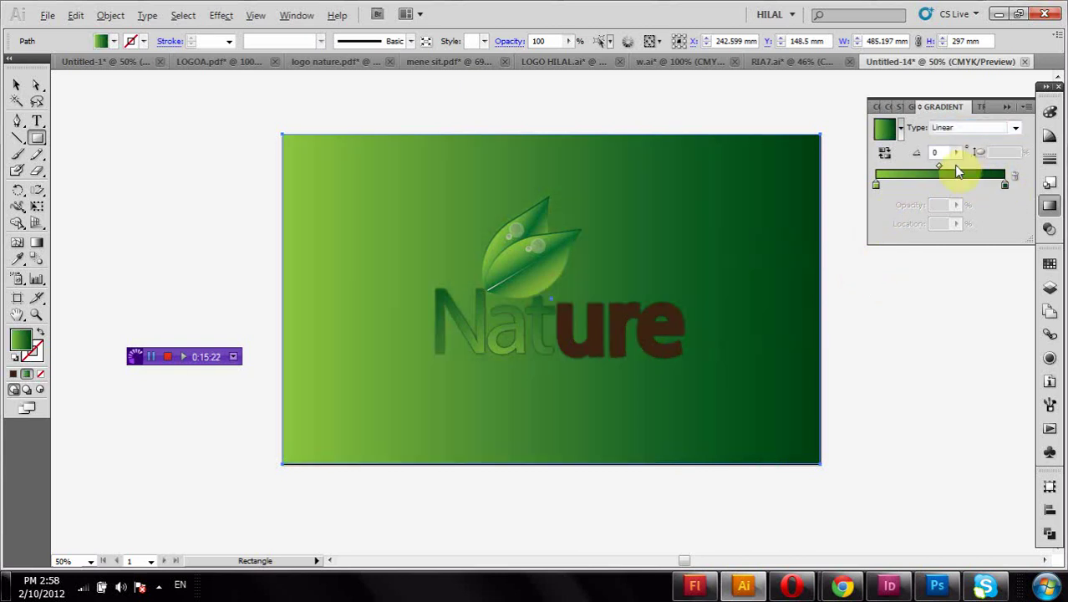
click(947, 130)
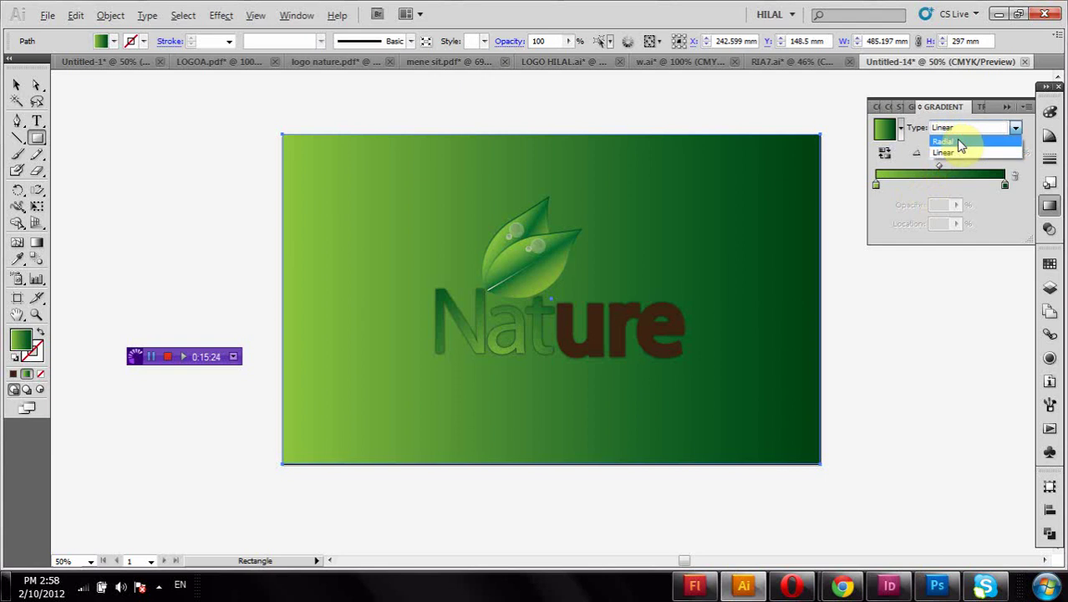
click(953, 142)
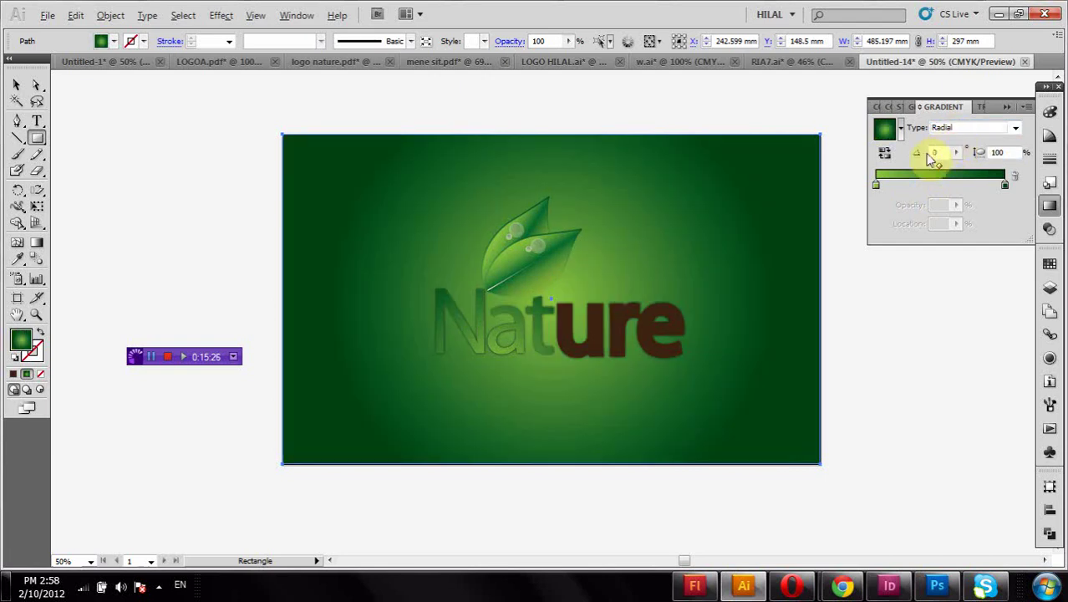
click(38, 242)
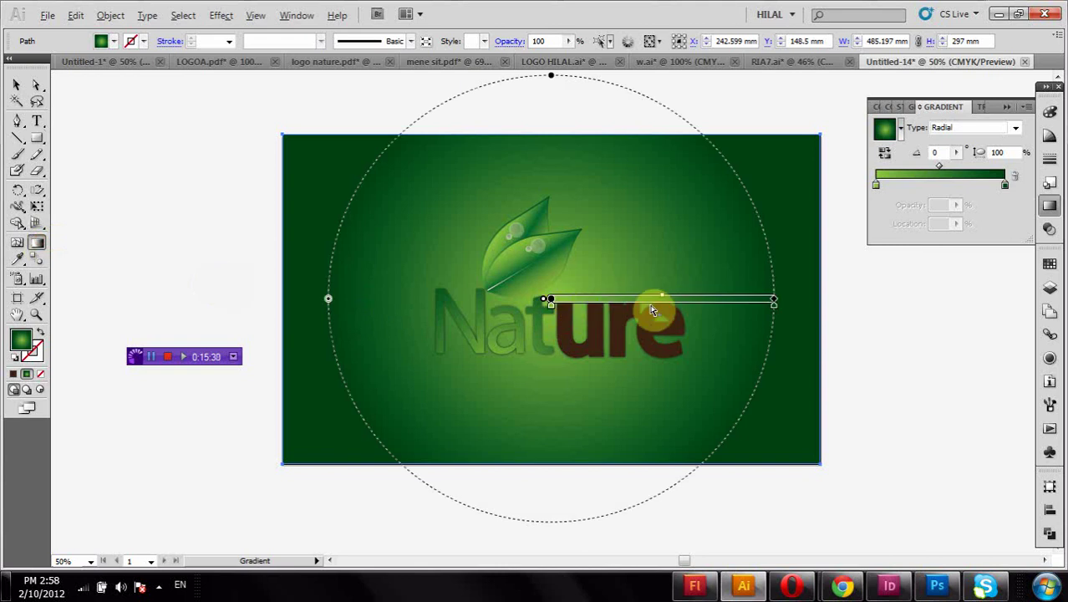
drag(776, 301, 940, 300)
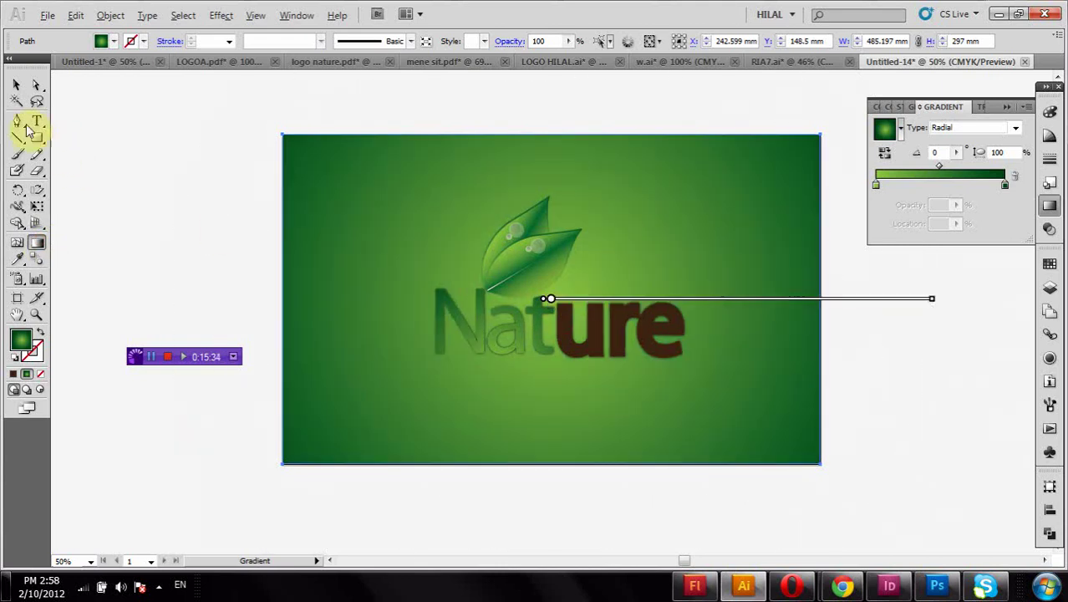
click(16, 86)
Shrink the gradient rectangle down into the artboard's lower-left corner
click(136, 152)
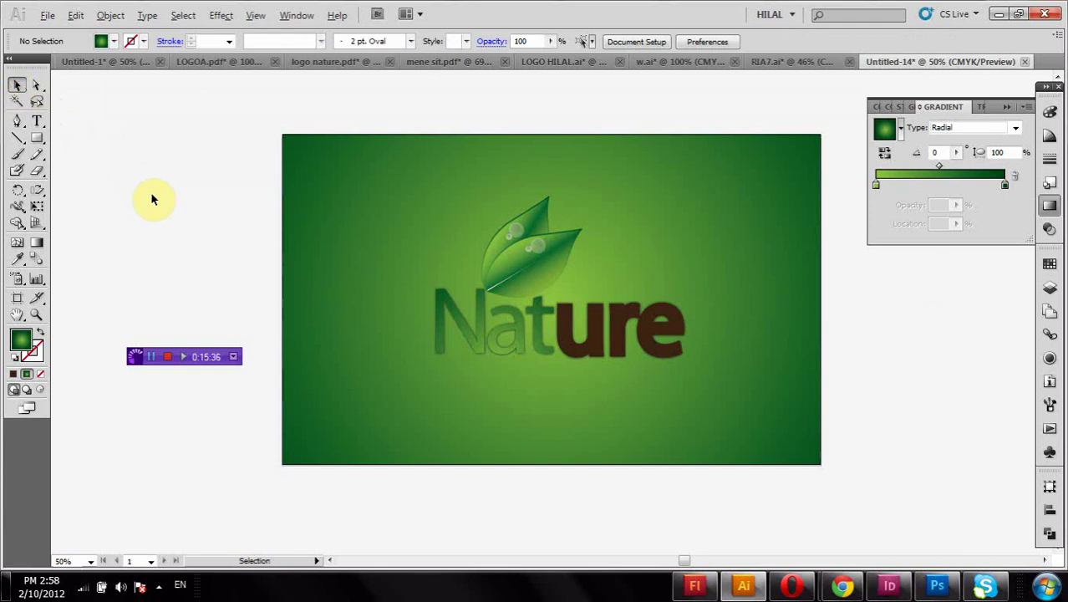
click(374, 176)
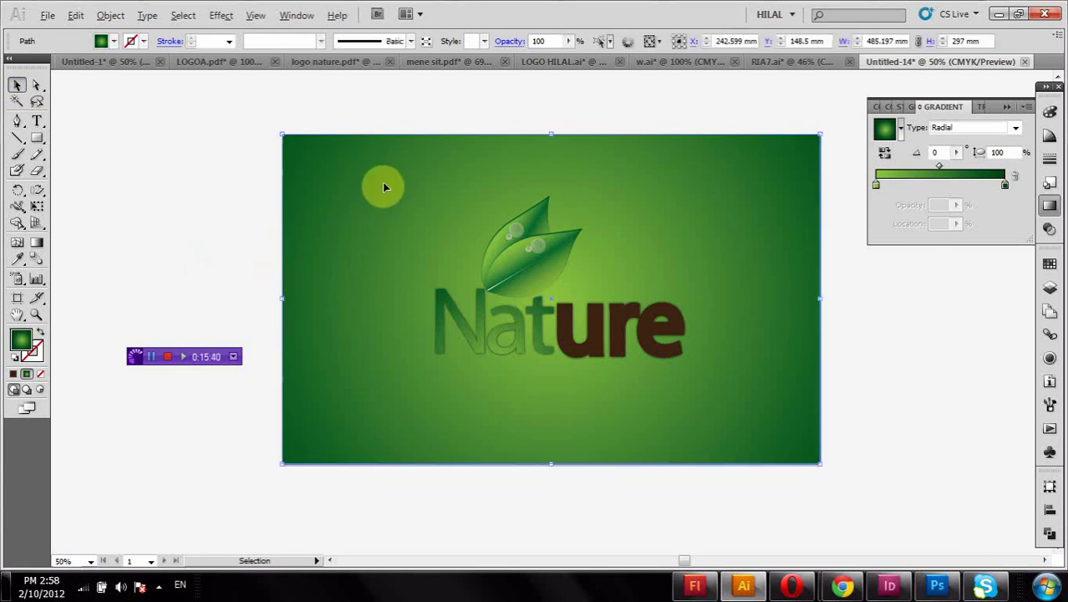
mouse_move(819, 135)
mouse_down()
mouse_move(489, 293)
mouse_move(449, 361)
mouse_move(436, 358)
mouse_up()
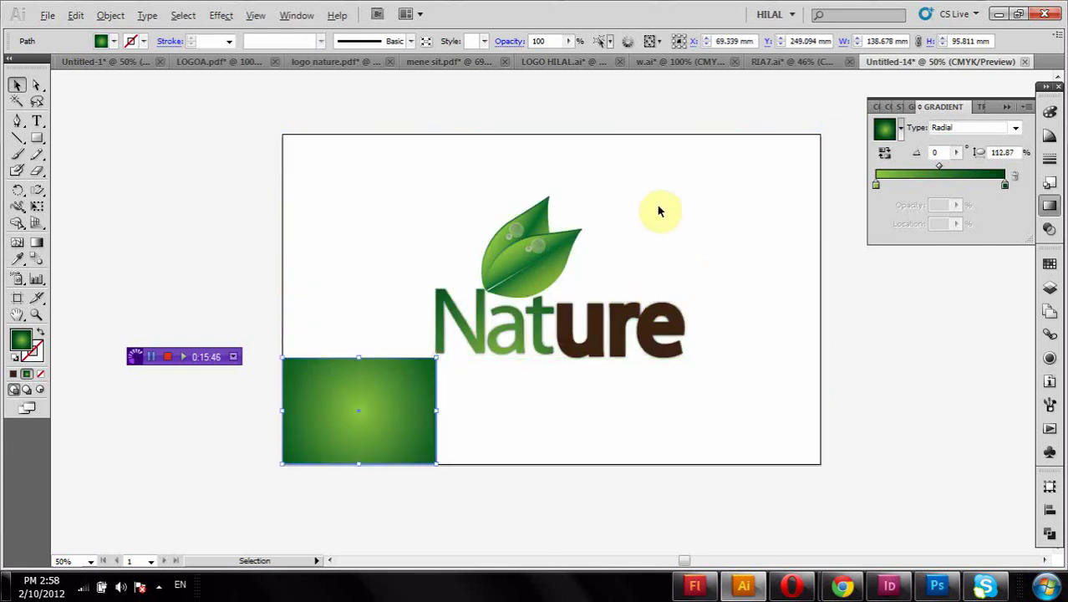
Draw a full-artboard rectangle behind the logo filled with yellow-green C=20 Y=100
click(36, 135)
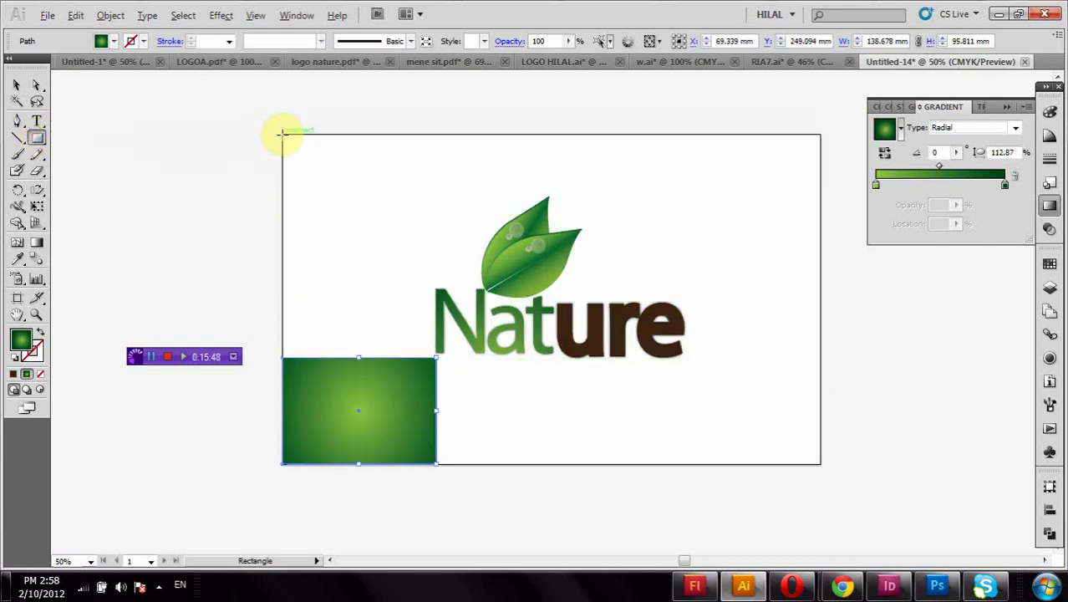
drag(282, 135, 818, 460)
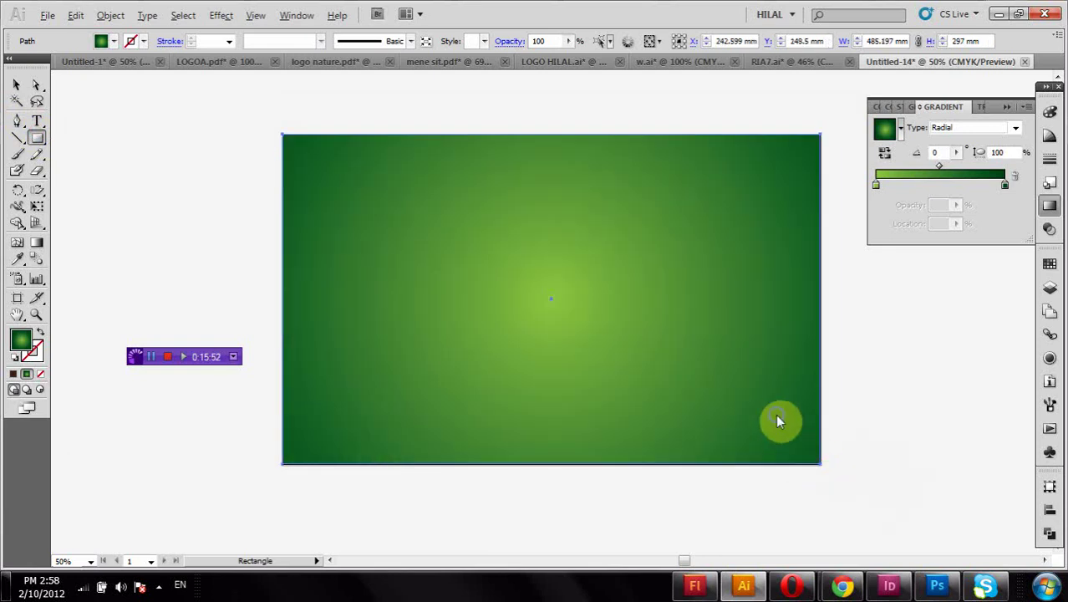
right_click(775, 414)
click(743, 439)
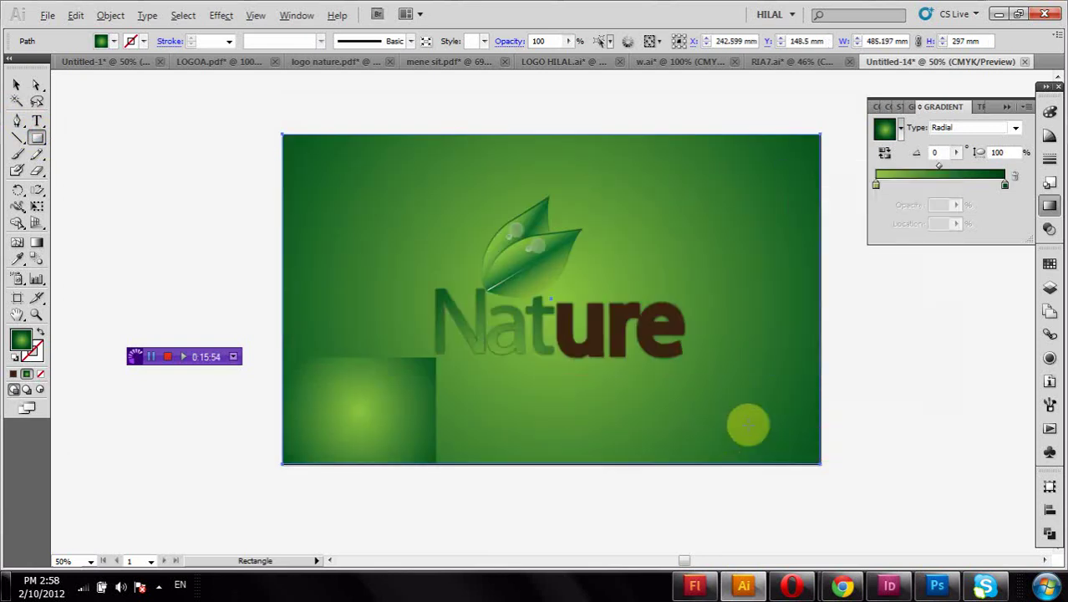
click(113, 42)
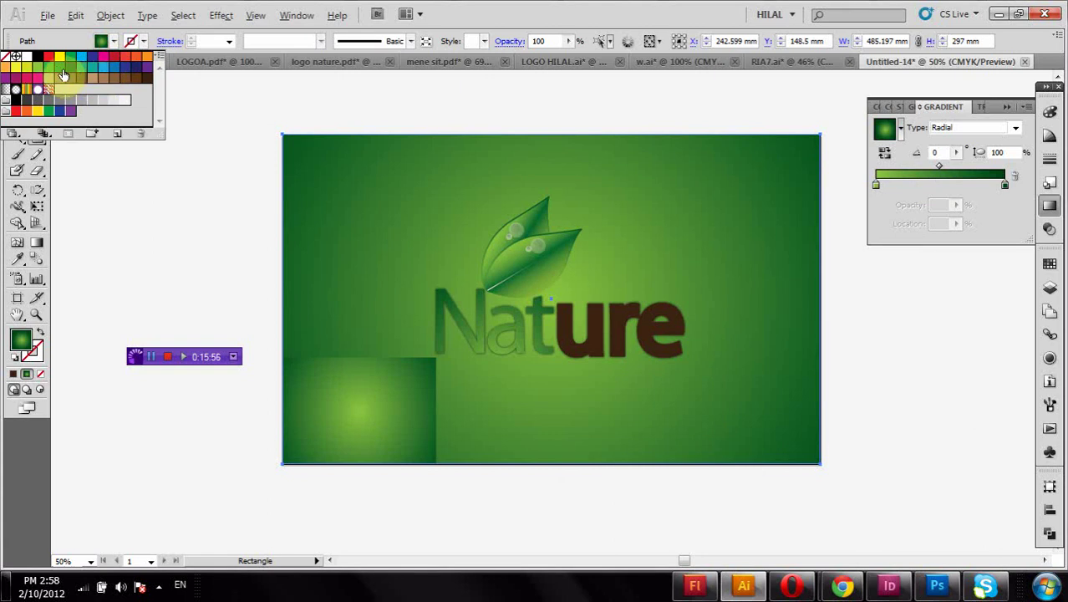
click(57, 72)
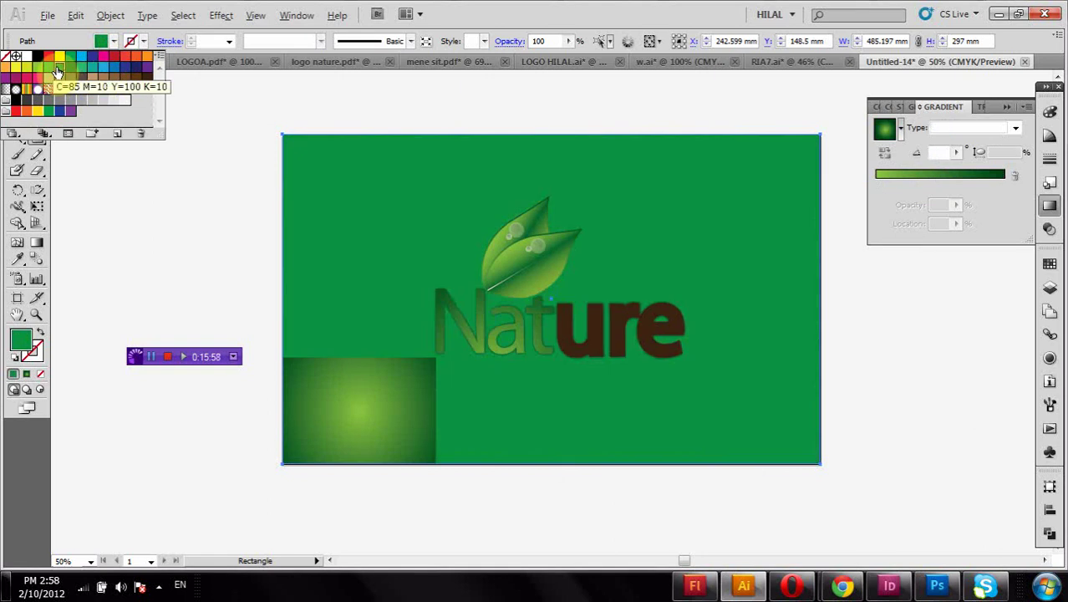
click(26, 70)
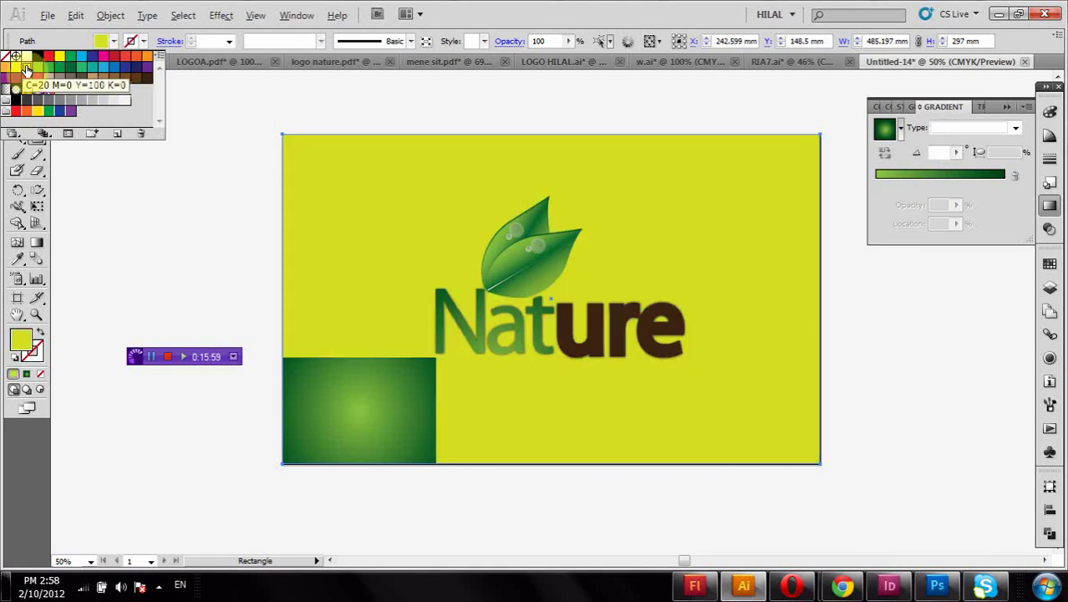
right_click(309, 231)
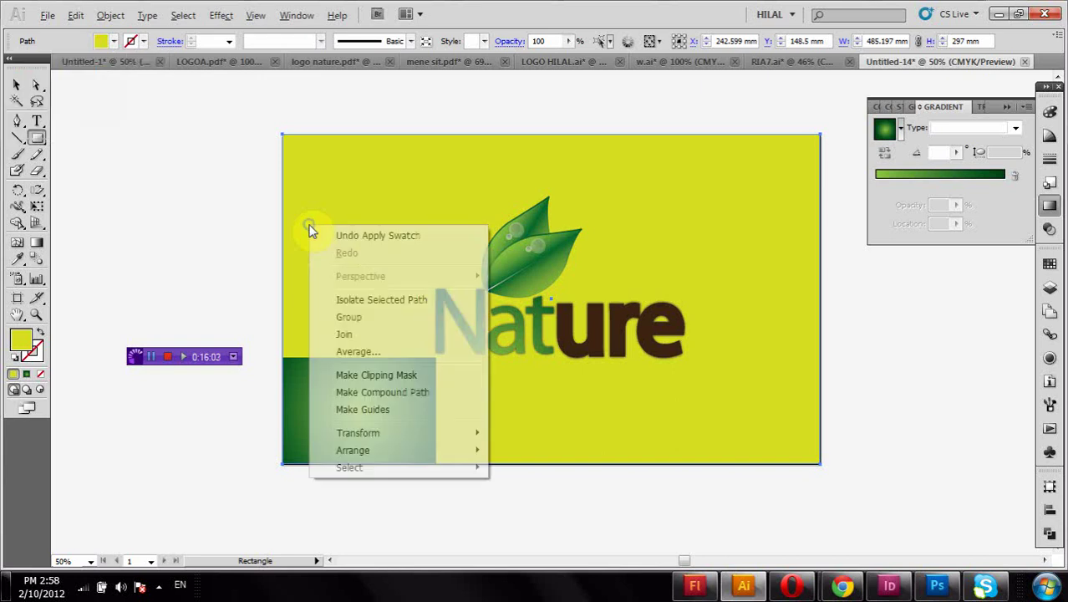
Delete the leftover small gradient rectangle in the corner
click(17, 85)
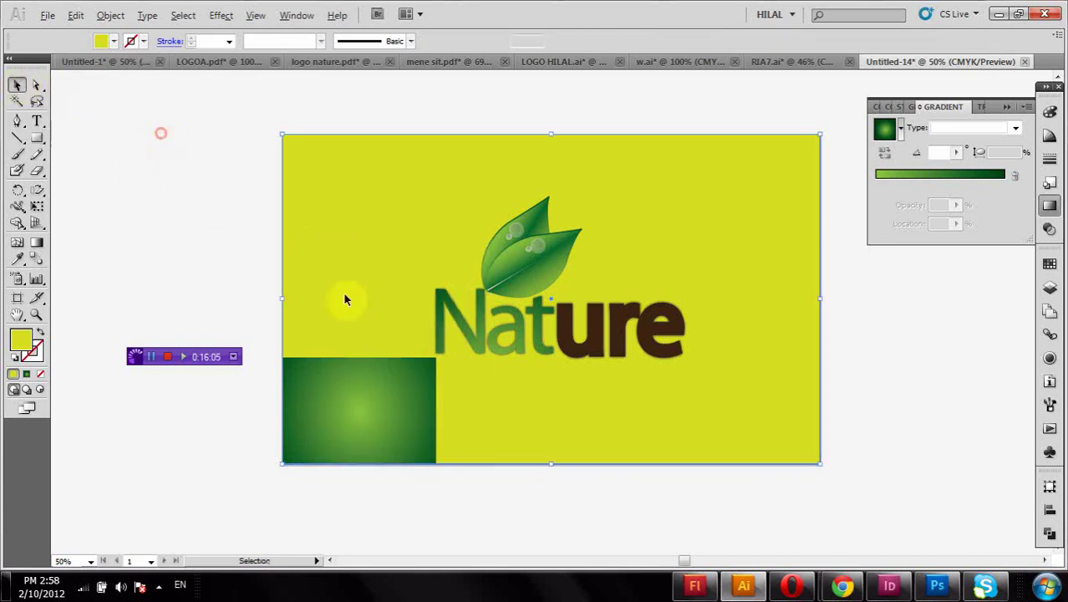
click(394, 386)
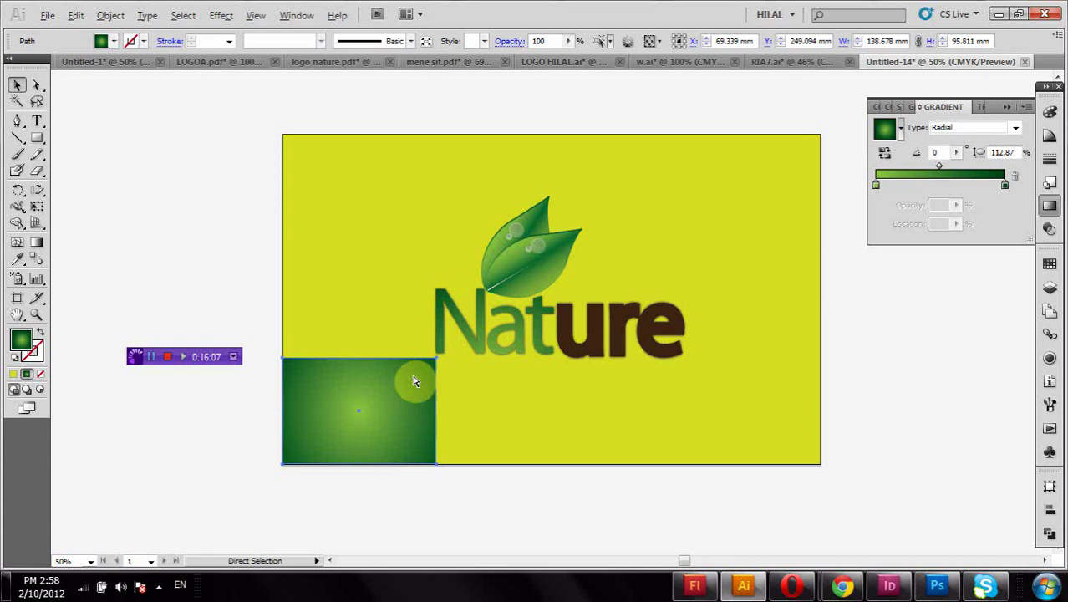
key(Delete)
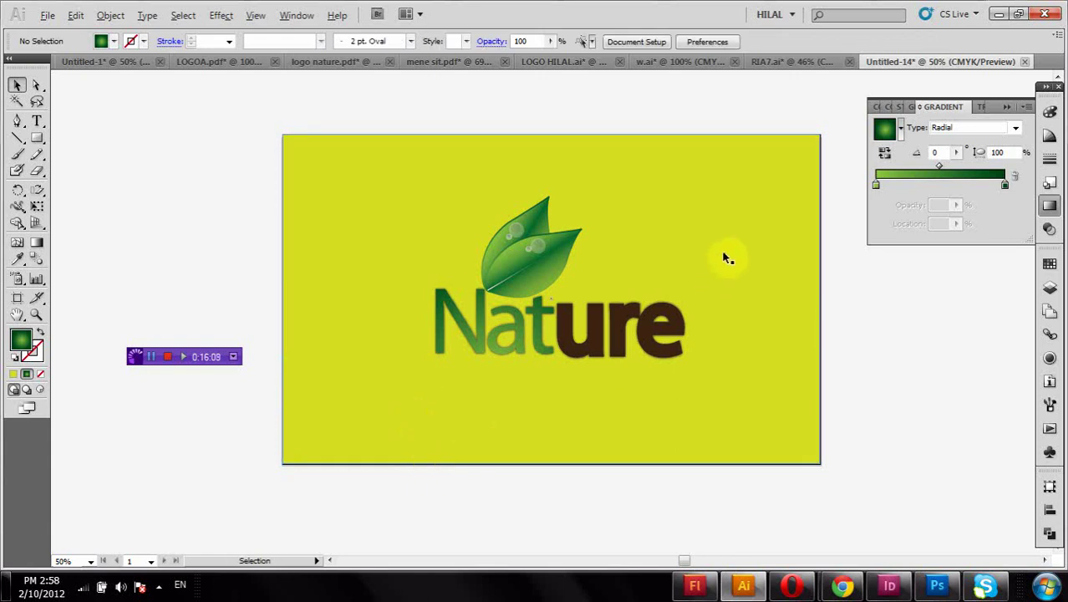
Ungroup the logo, select the Nature lettering, and bring up its Transform options
click(724, 261)
click(840, 295)
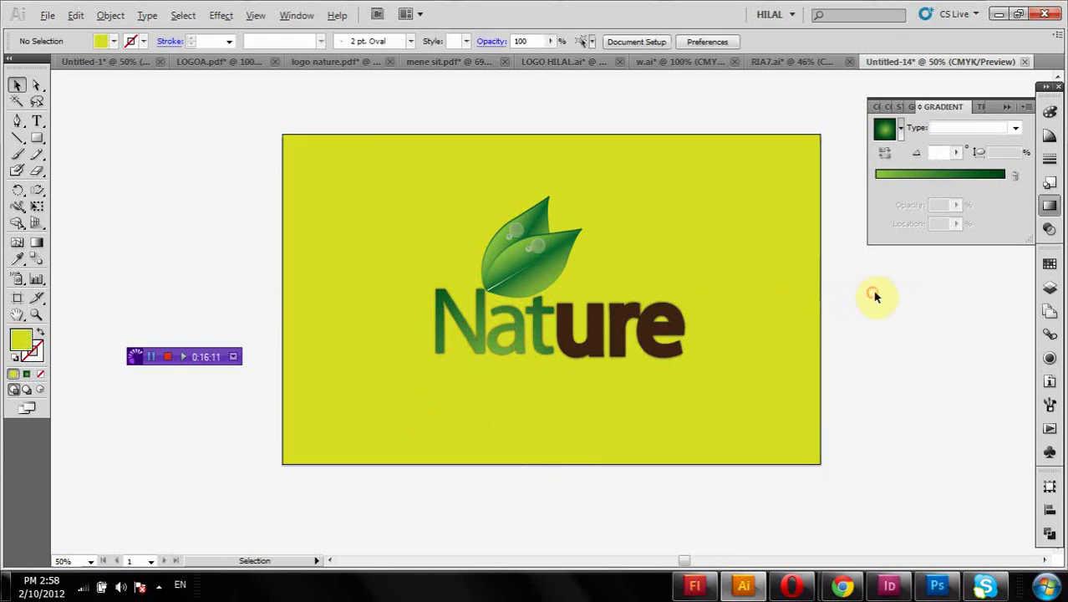
click(789, 299)
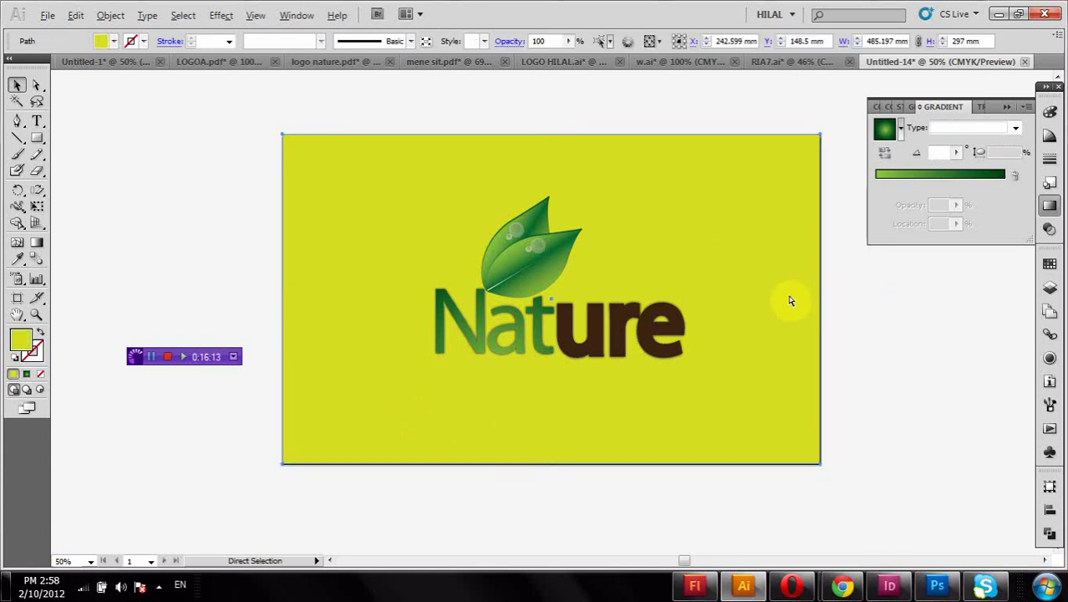
key(ctrl+shift+a)
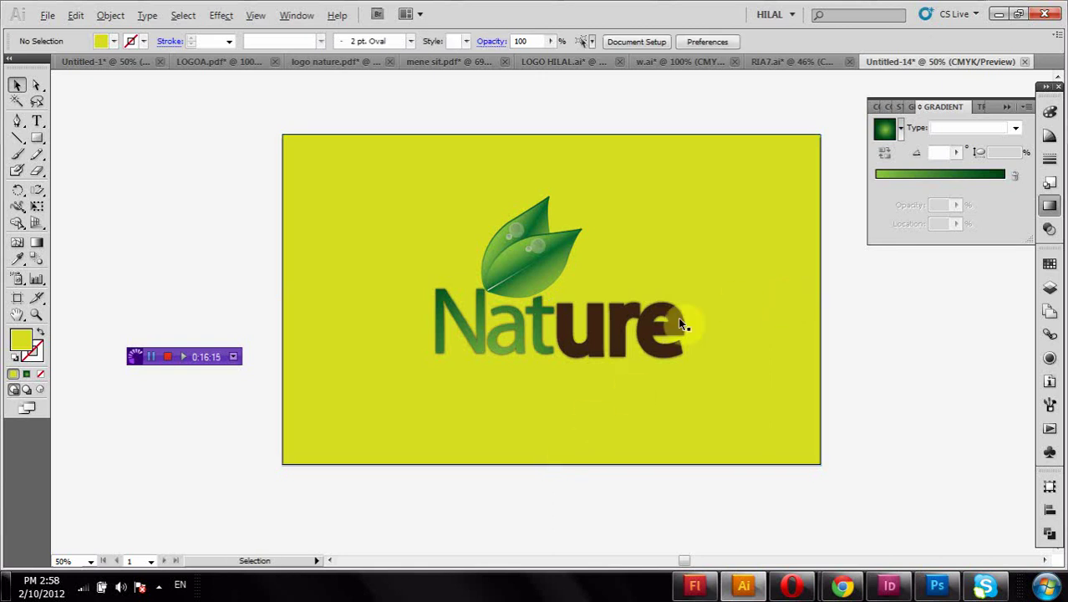
drag(714, 318, 428, 352)
right_click(500, 350)
click(545, 431)
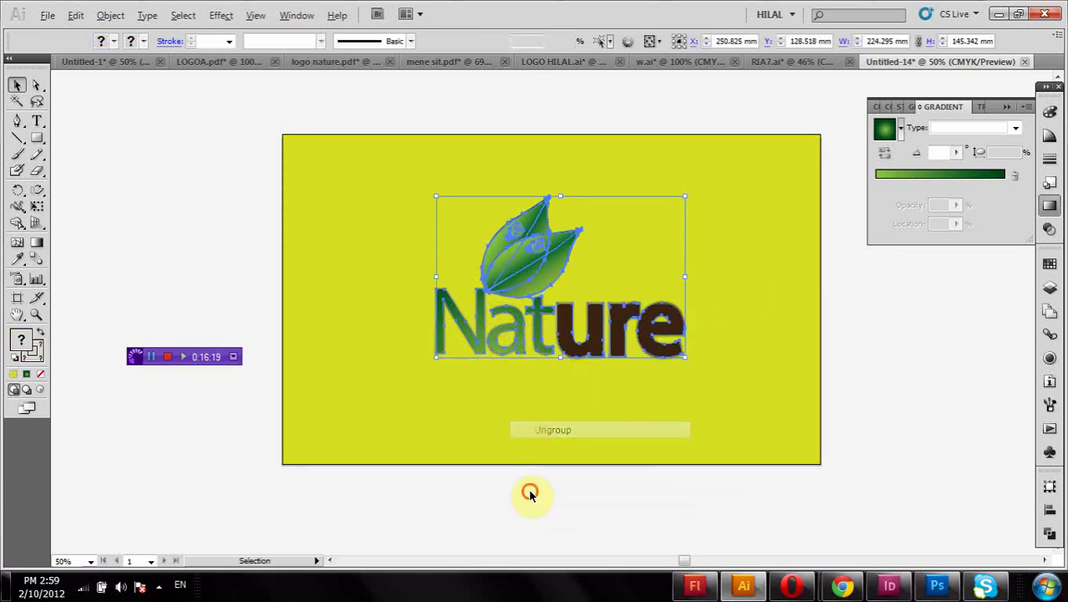
mouse_move(724, 321)
mouse_down()
mouse_move(455, 353)
mouse_move(483, 393)
mouse_up()
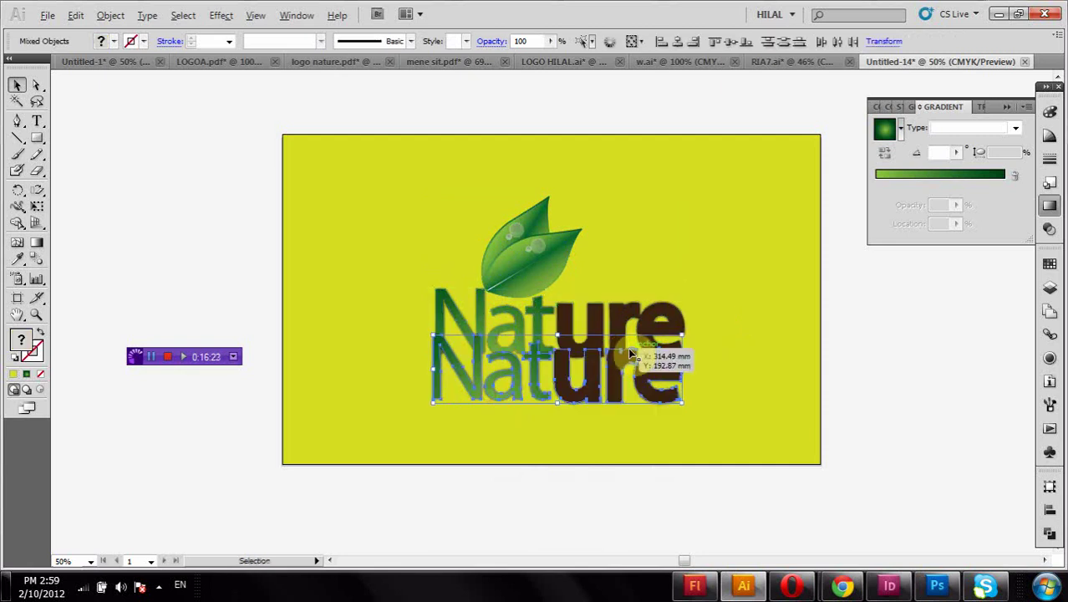
right_click(639, 356)
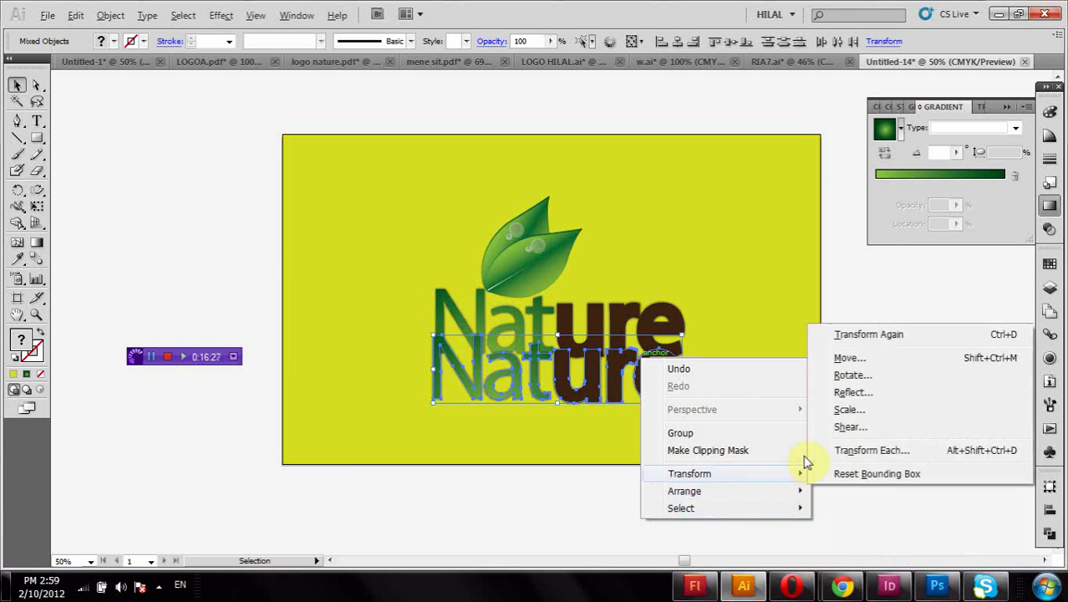
mouse_move(689, 473)
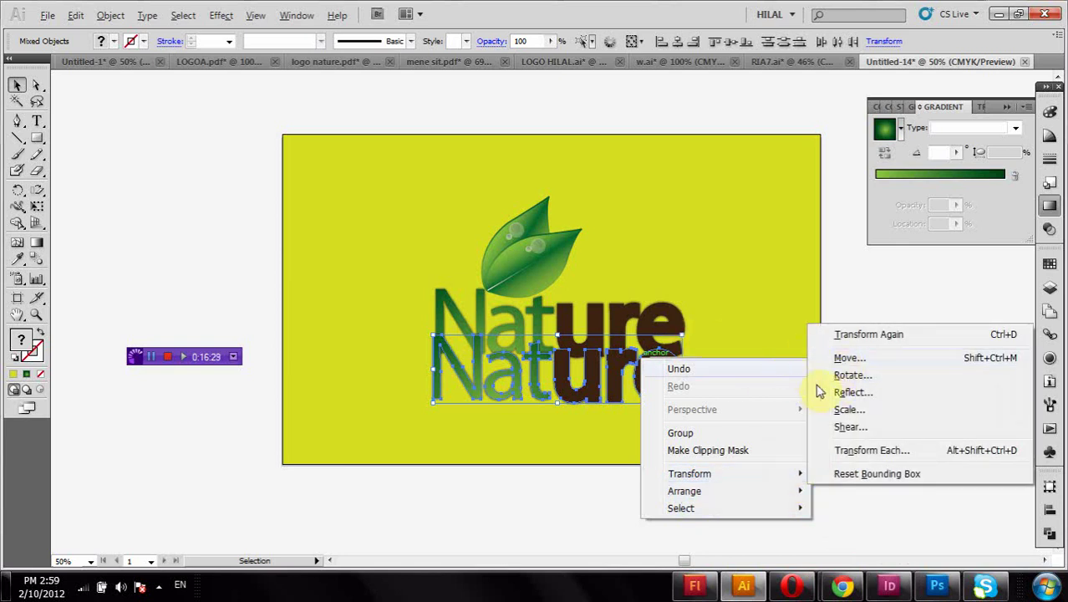
Reflect the copied Nature lettering upside down across the horizontal axis
click(831, 392)
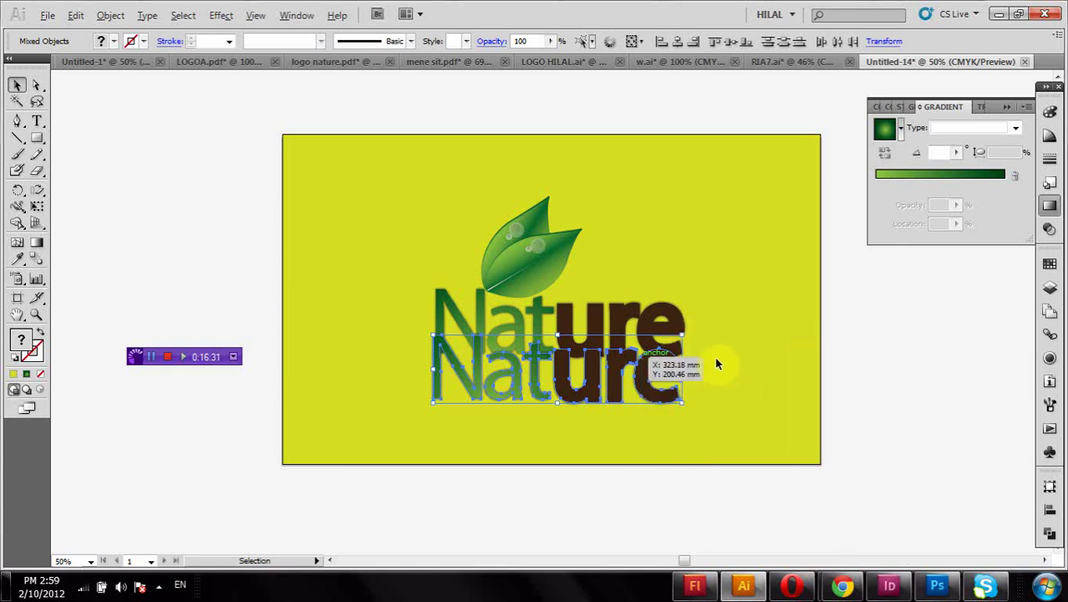
drag(550, 213, 308, 149)
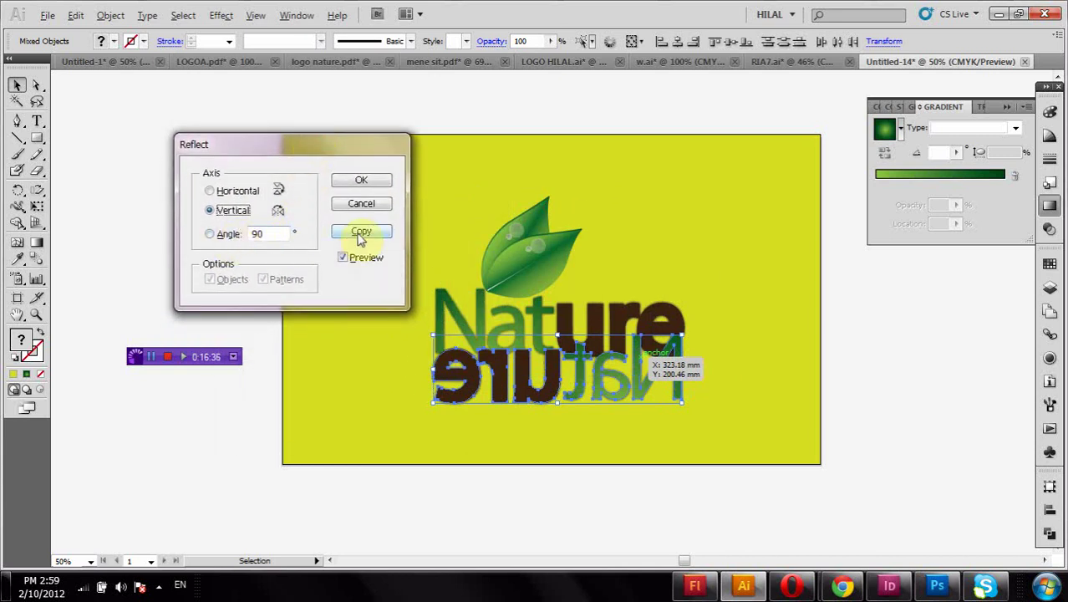
click(236, 195)
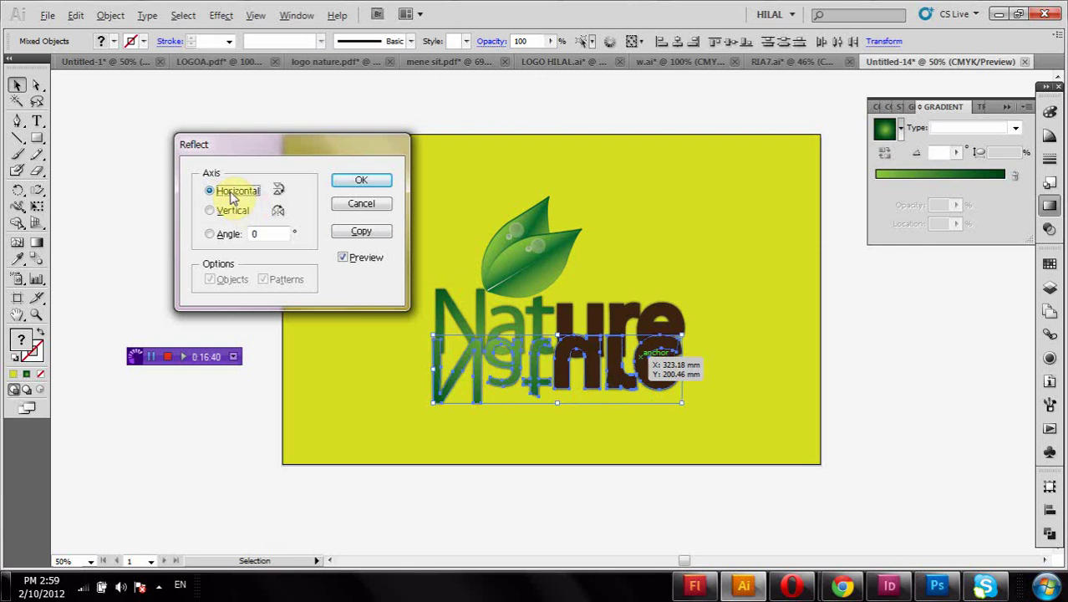
click(370, 184)
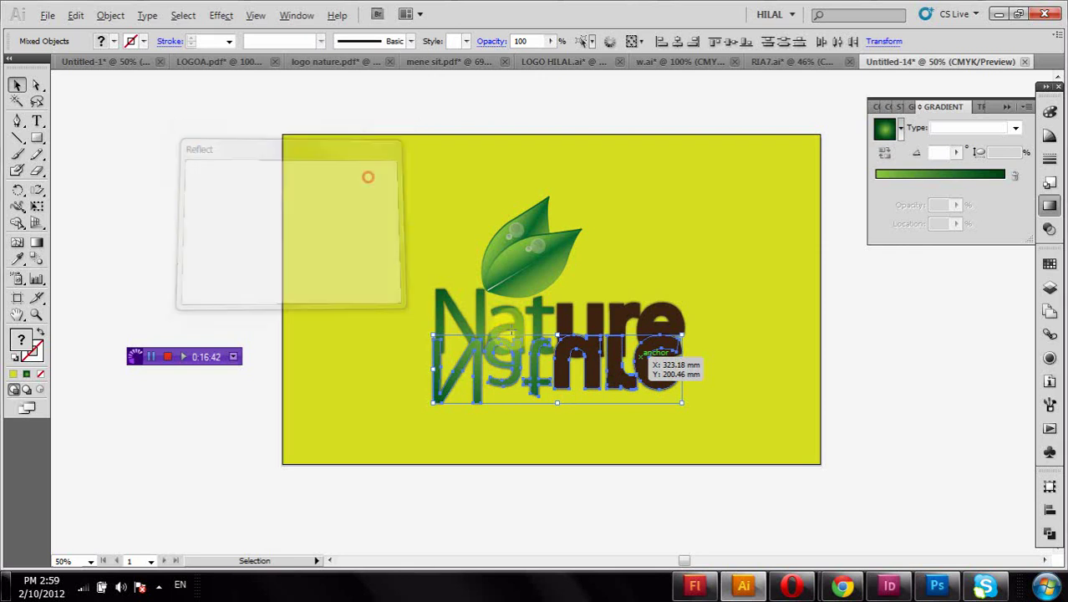
Move the flipped lettering just below the original word
drag(529, 361, 530, 392)
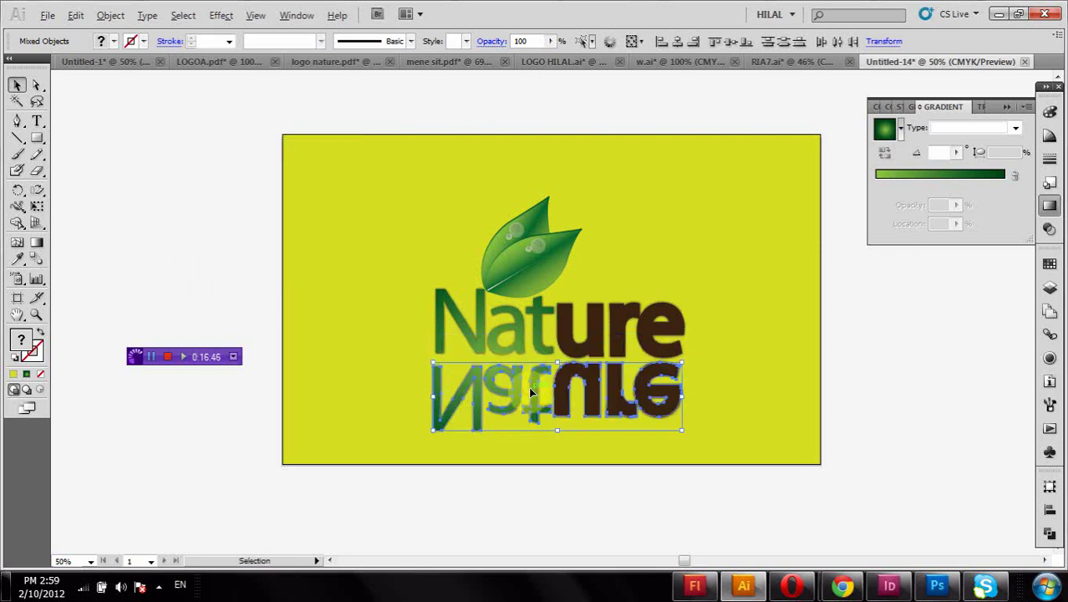
key(Up)
key(Up)
key(Up)
key(Up)
key(Up)
key(Up)
key(Up)
key(Up)
key(Up)
key(Up)
key(Up)
key(Up)
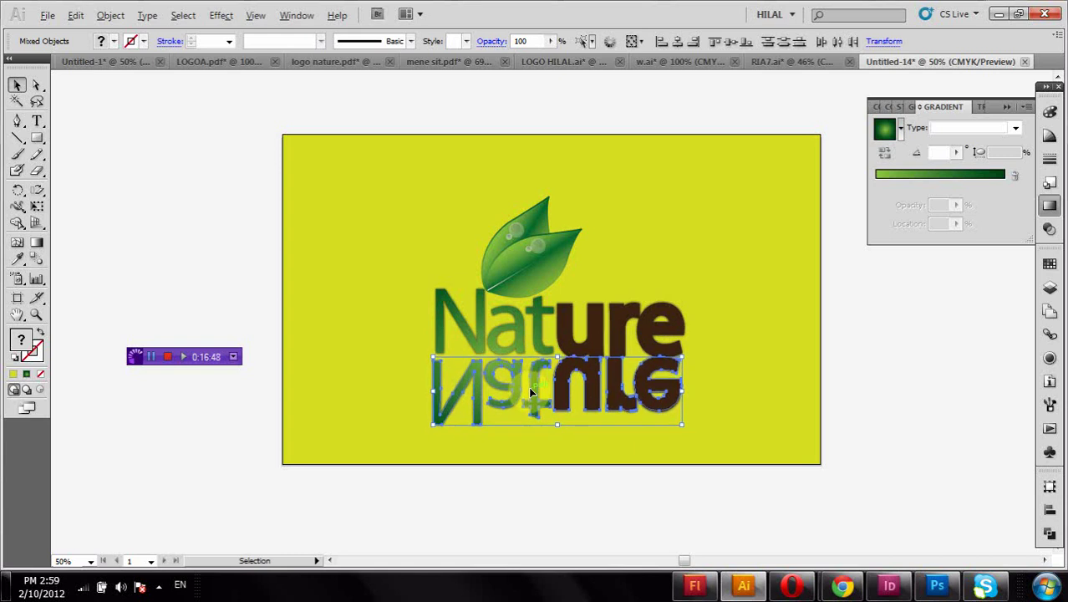
key(Up)
key(Up)
key(Up)
key(Up)
key(Up)
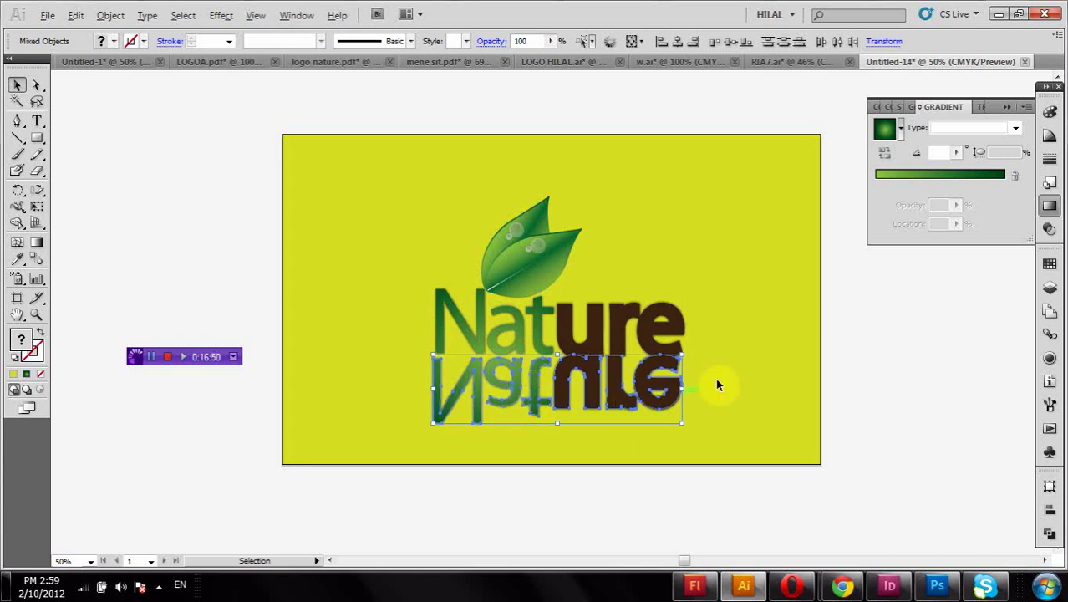
click(738, 376)
Nudge the reflected 'ure' letters with arrow keys until they line up under the original
drag(734, 382, 586, 402)
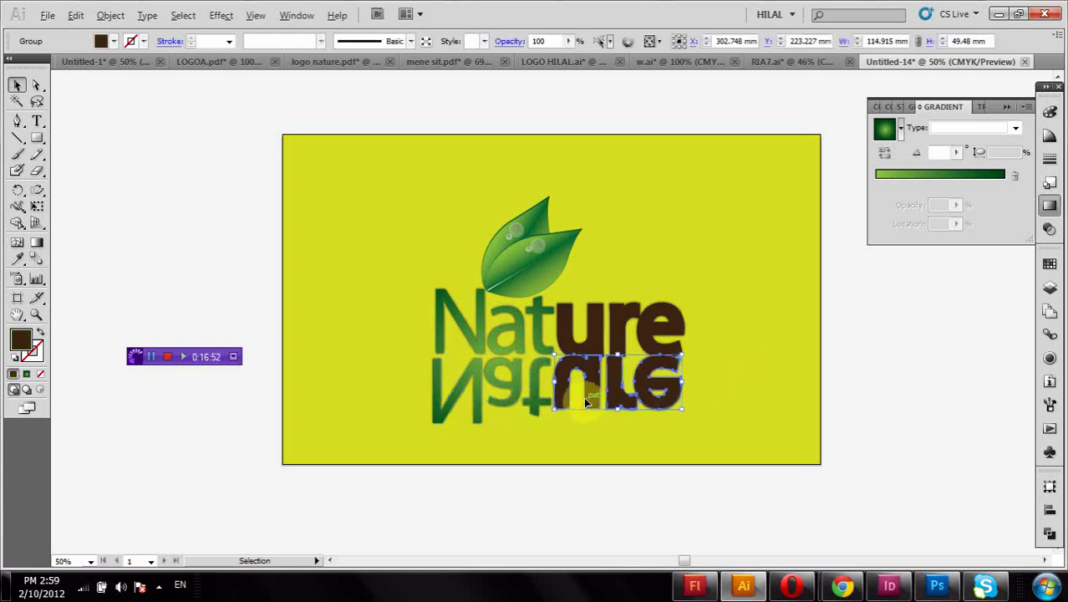
key(Down)
key(Down)
key(Down)
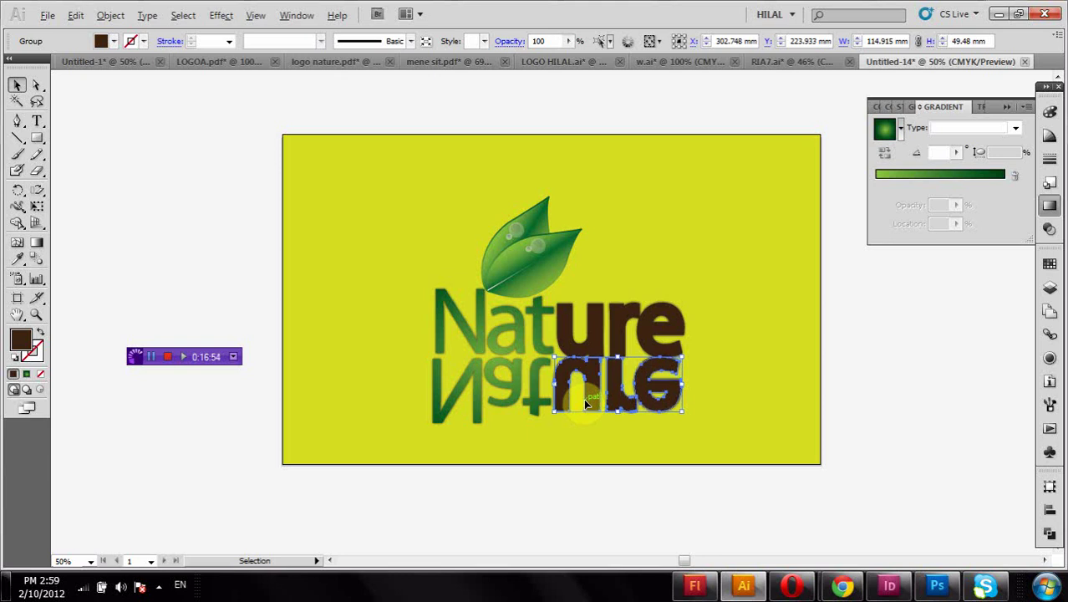
key(Down)
key(Down)
key(Down)
key(Down)
key(Right)
key(Right)
key(Right)
key(Right)
key(Down)
key(Down)
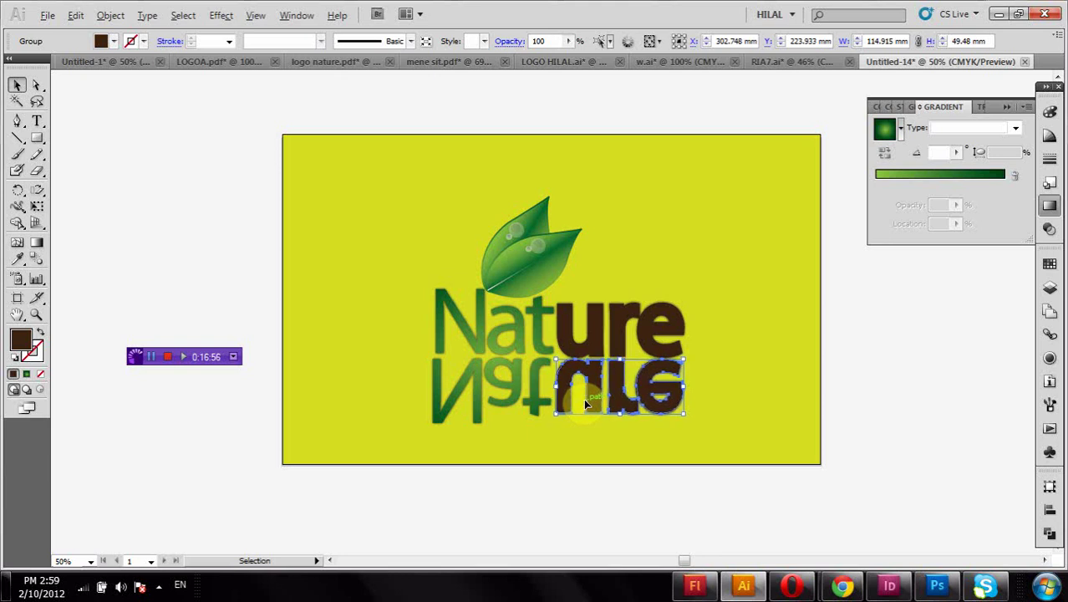
key(Right)
key(Right)
key(Down)
key(Down)
key(Right)
key(Right)
key(Down)
key(Down)
key(Right)
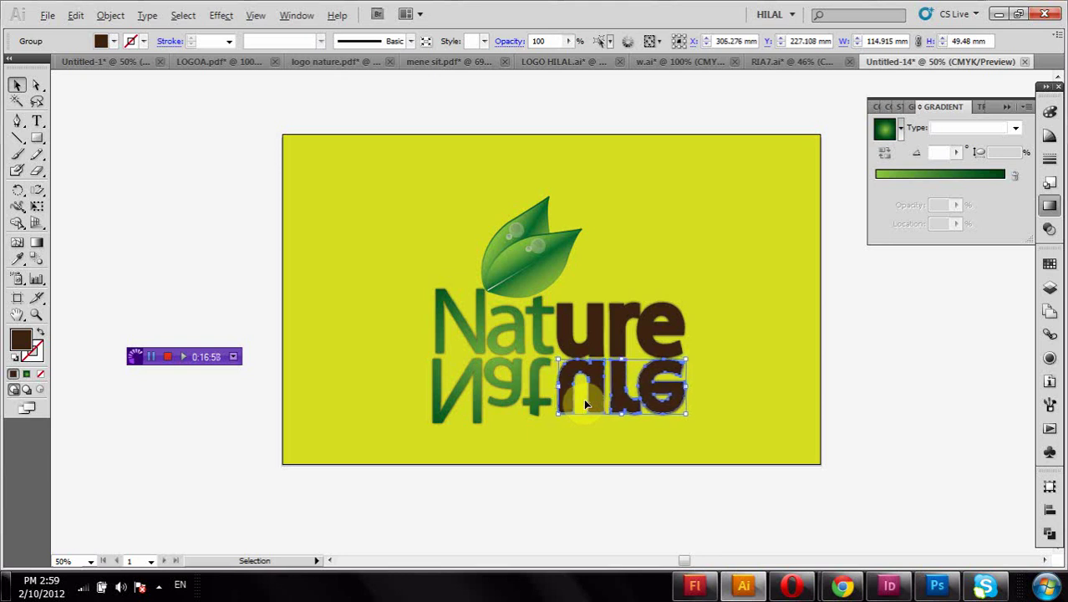
key(Left)
key(Left)
key(Left)
key(Up)
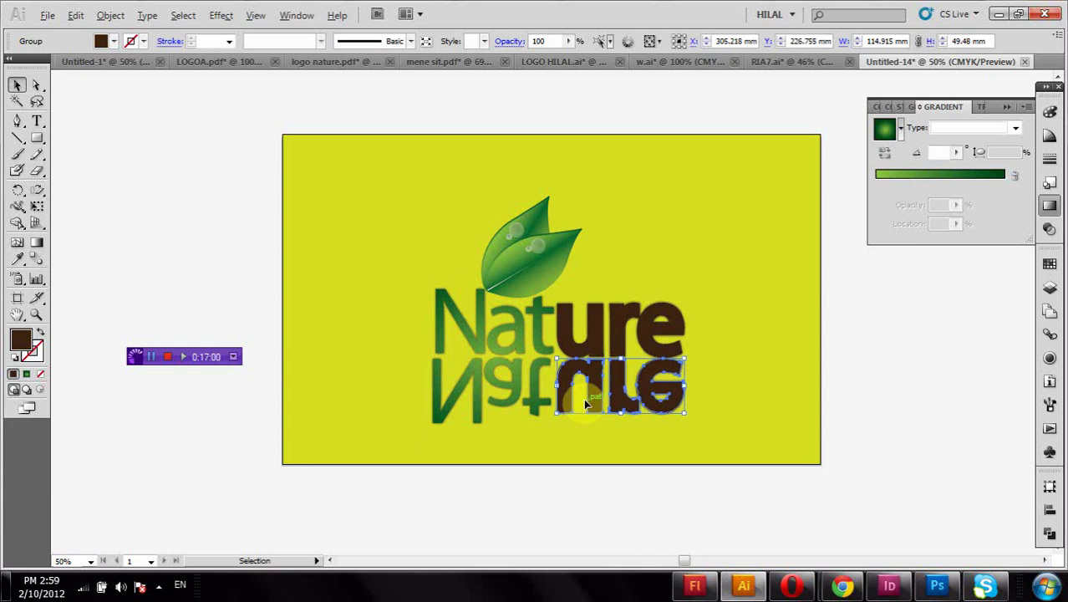
key(Up)
key(Up)
key(Up)
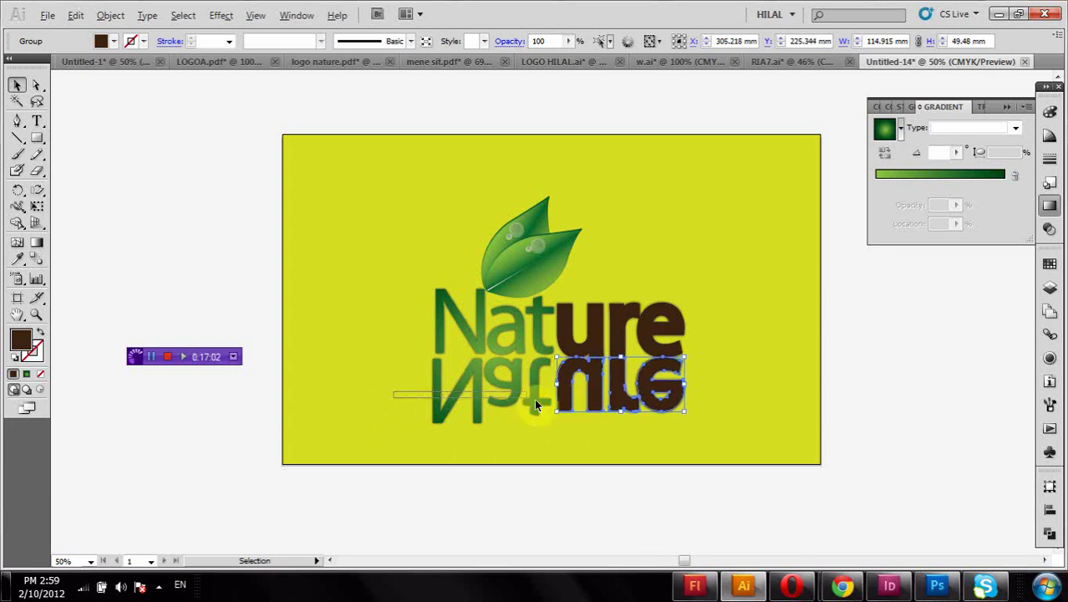
Fade the mirrored 'Nat' letters to 33% opacity
click(538, 405)
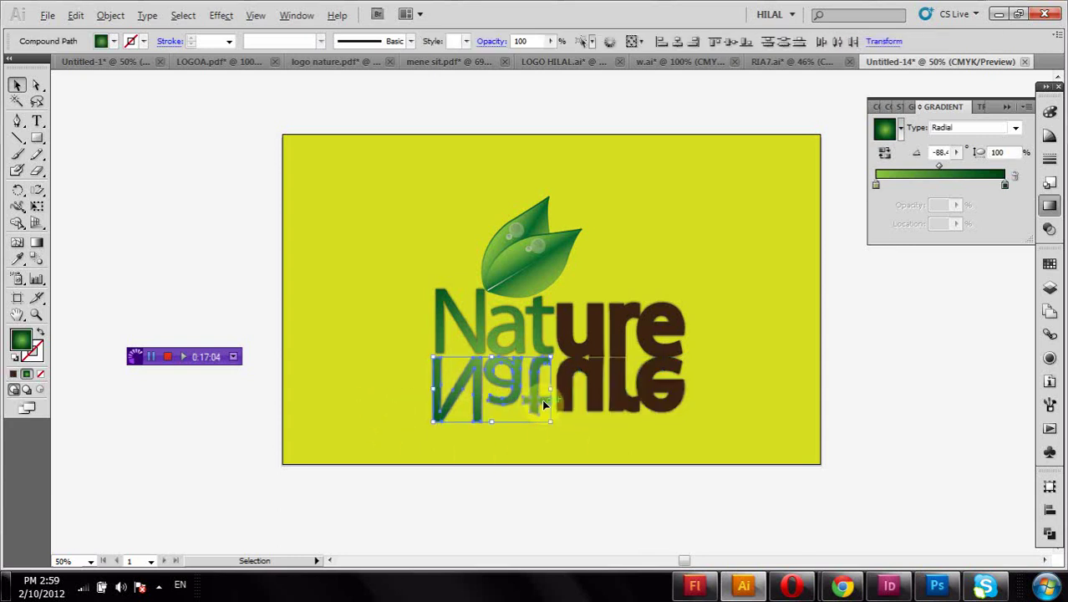
key(Right)
key(Right)
key(Right)
key(Right)
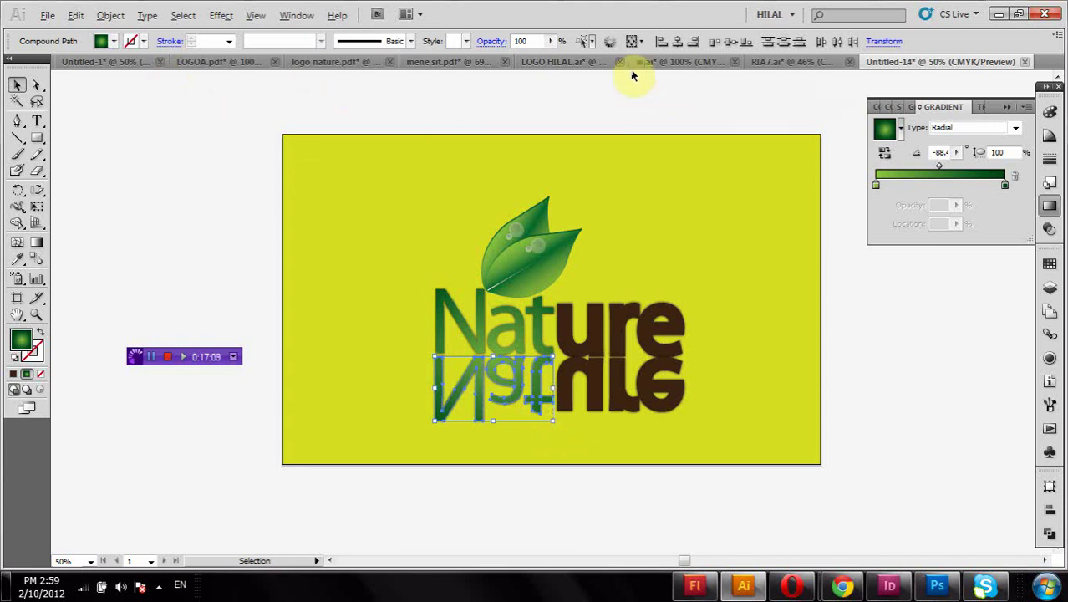
click(551, 42)
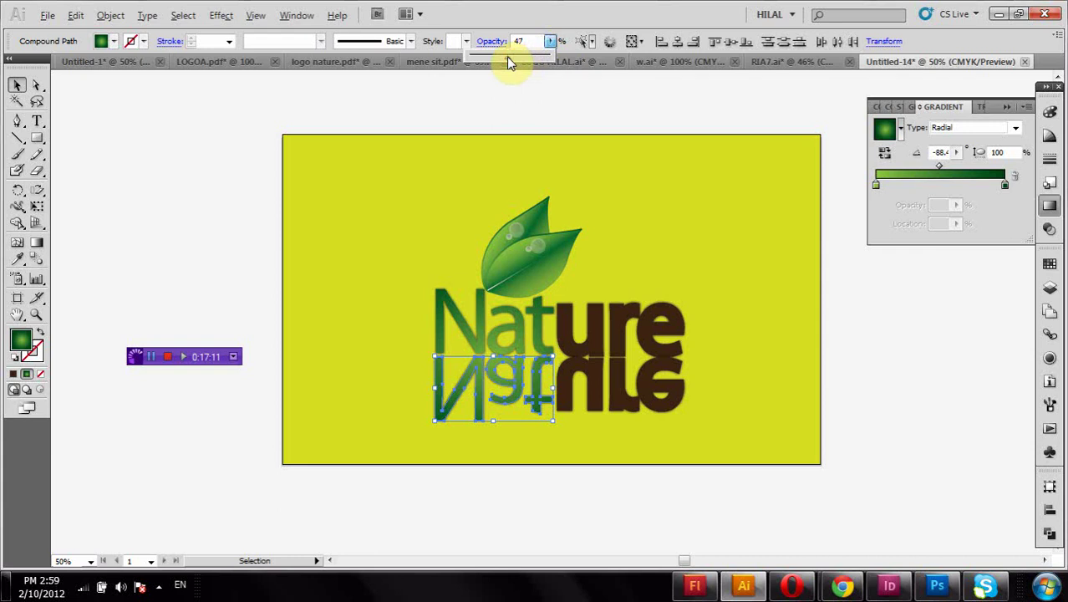
drag(507, 56, 484, 56)
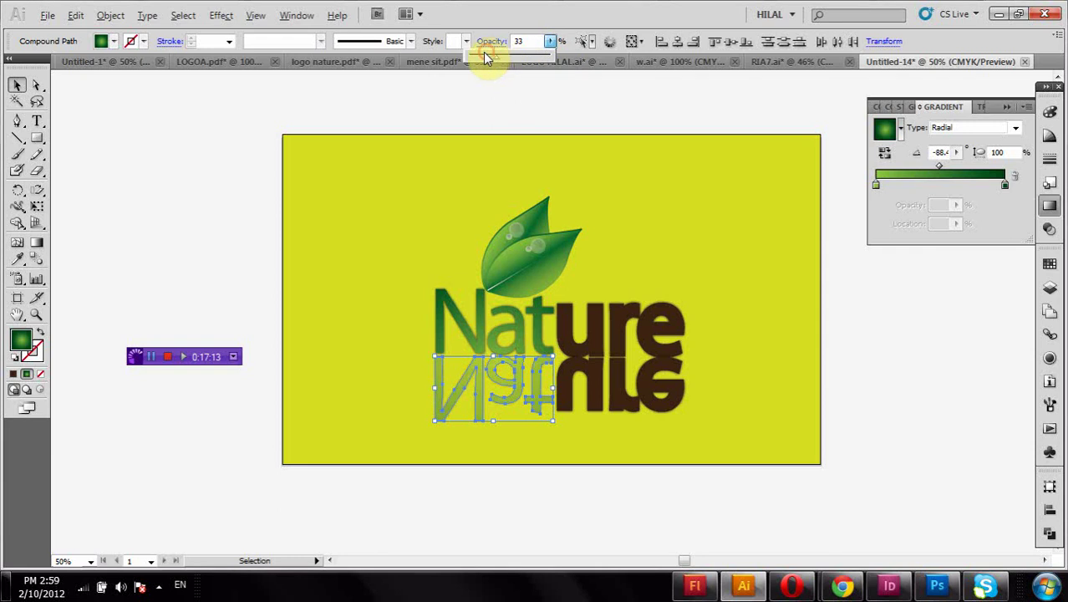
click(480, 52)
click(516, 96)
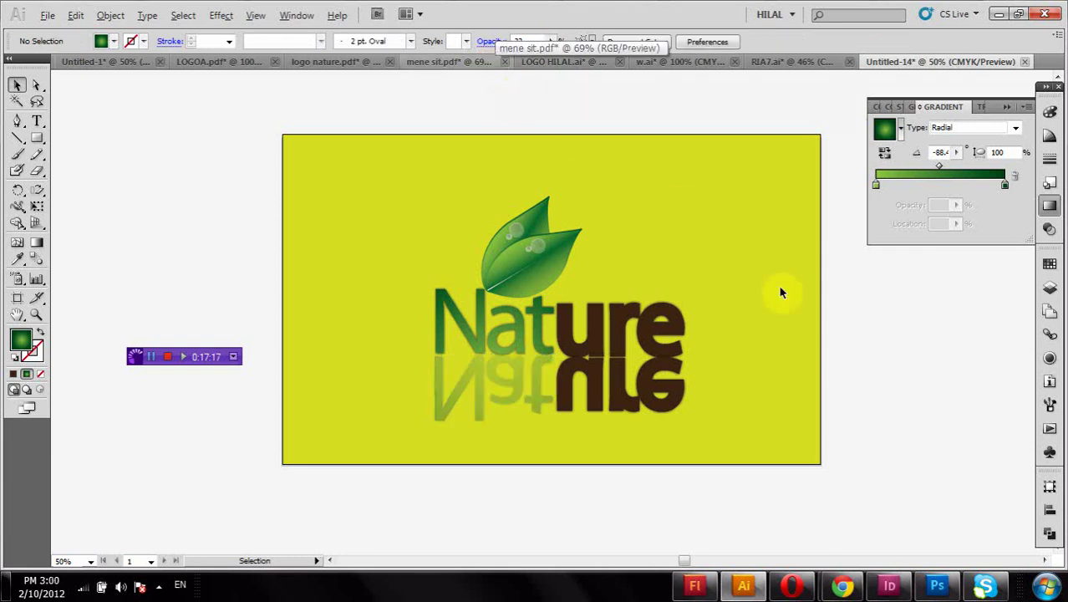
Lower the mirrored 'ure' letters to a similarly low opacity
click(588, 397)
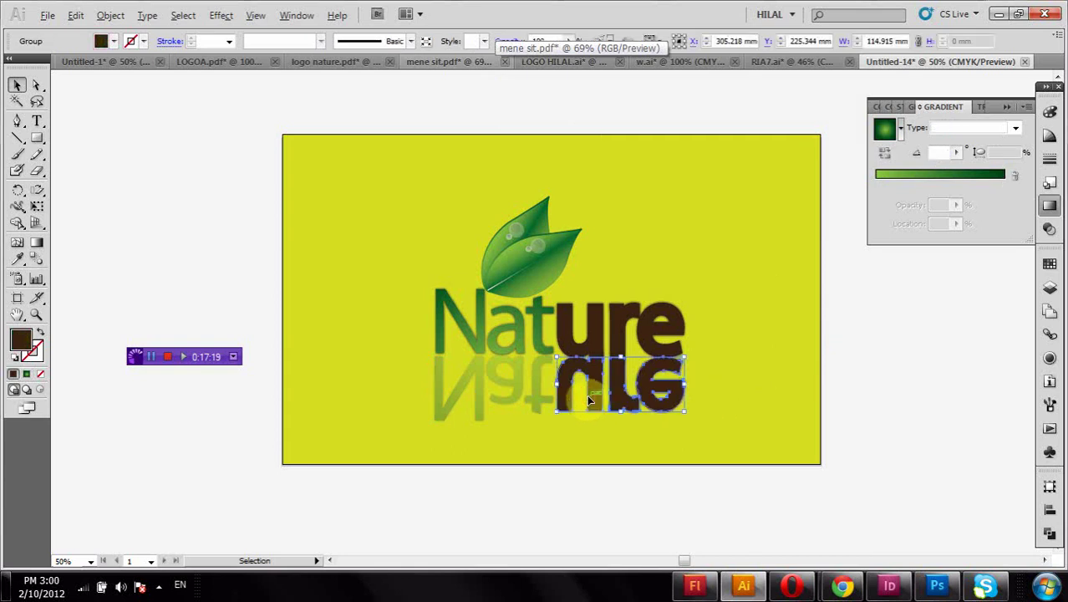
click(567, 43)
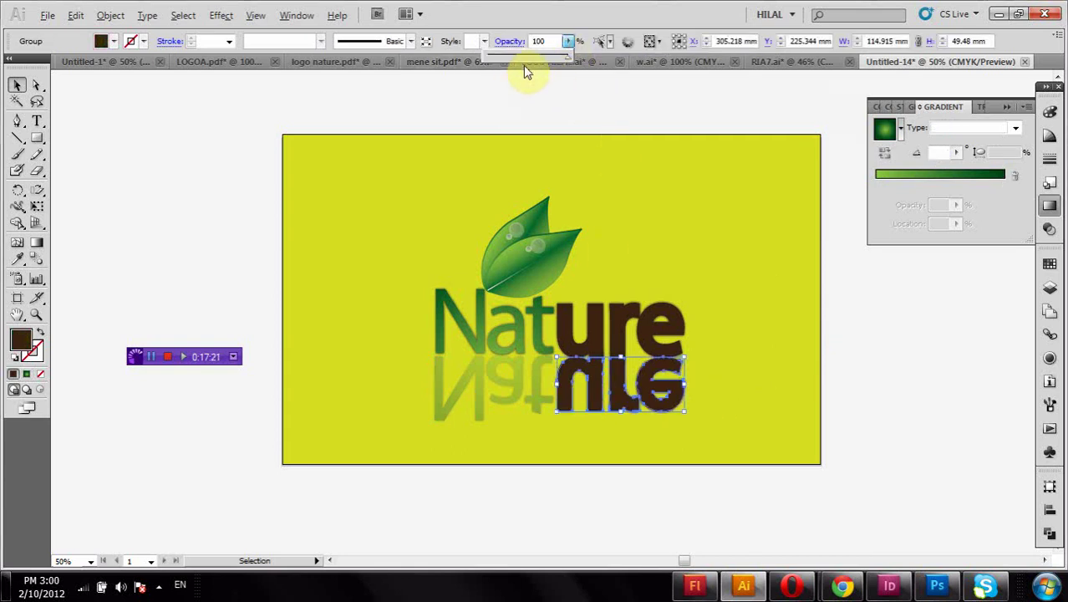
drag(508, 63, 501, 59)
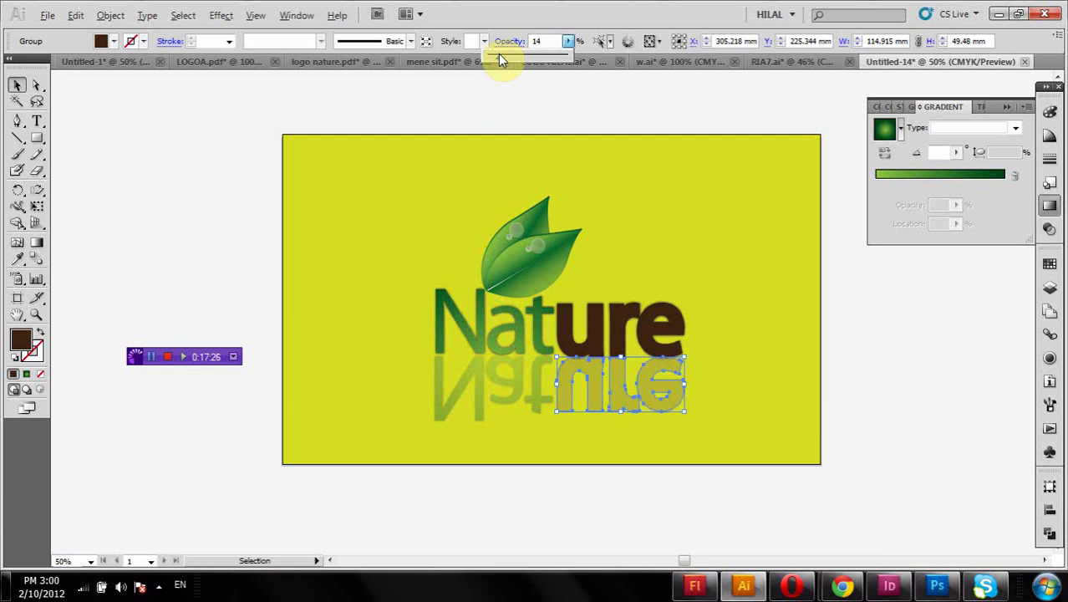
click(543, 94)
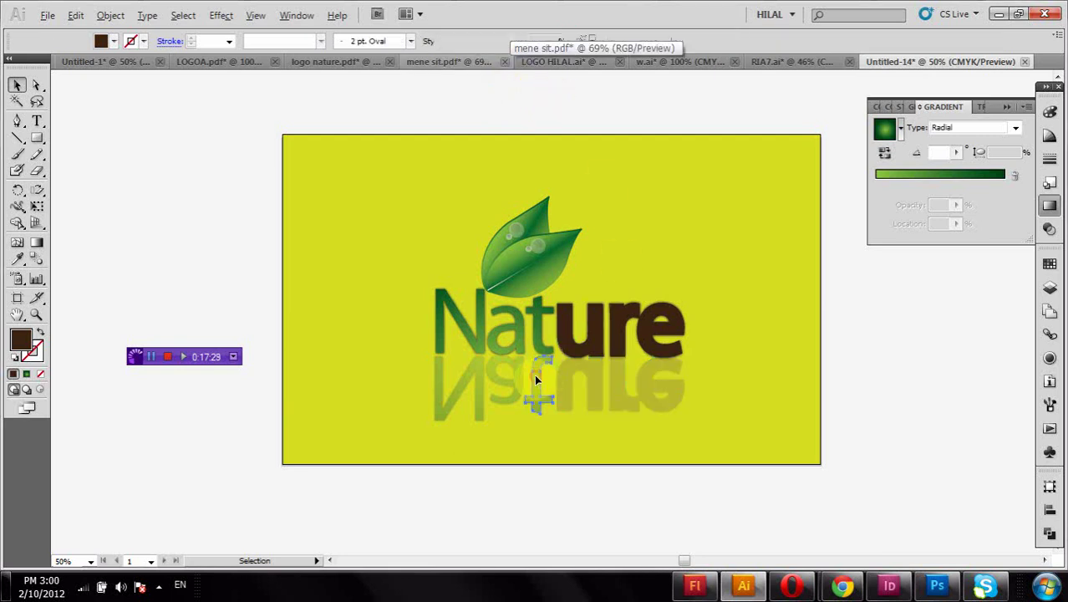
Expand the appearance of the mirrored 'Nat' letters into plain shapes
click(534, 373)
right_click(480, 378)
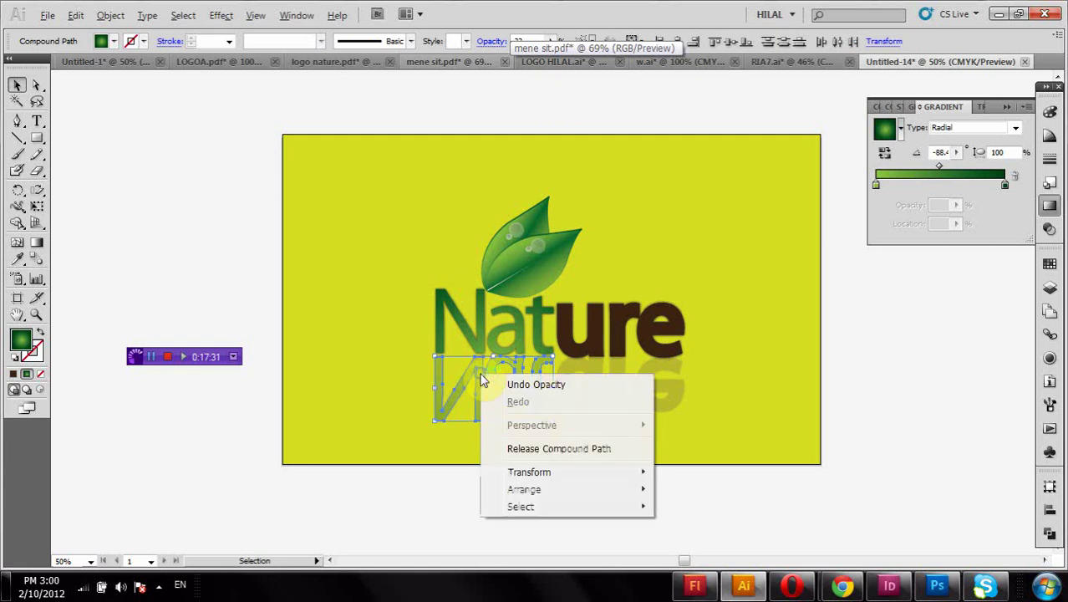
click(110, 15)
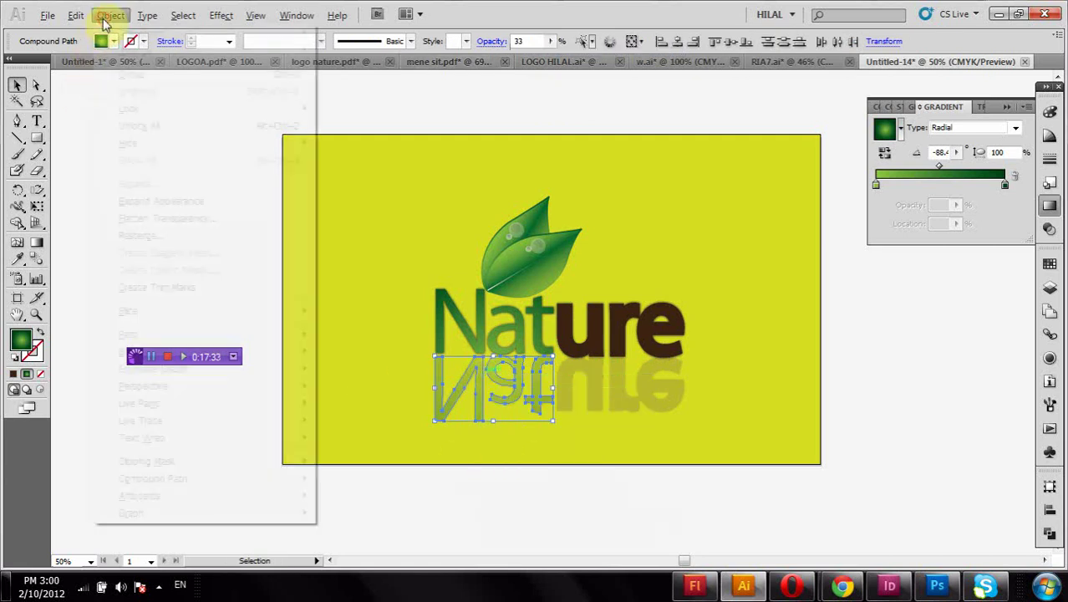
click(164, 202)
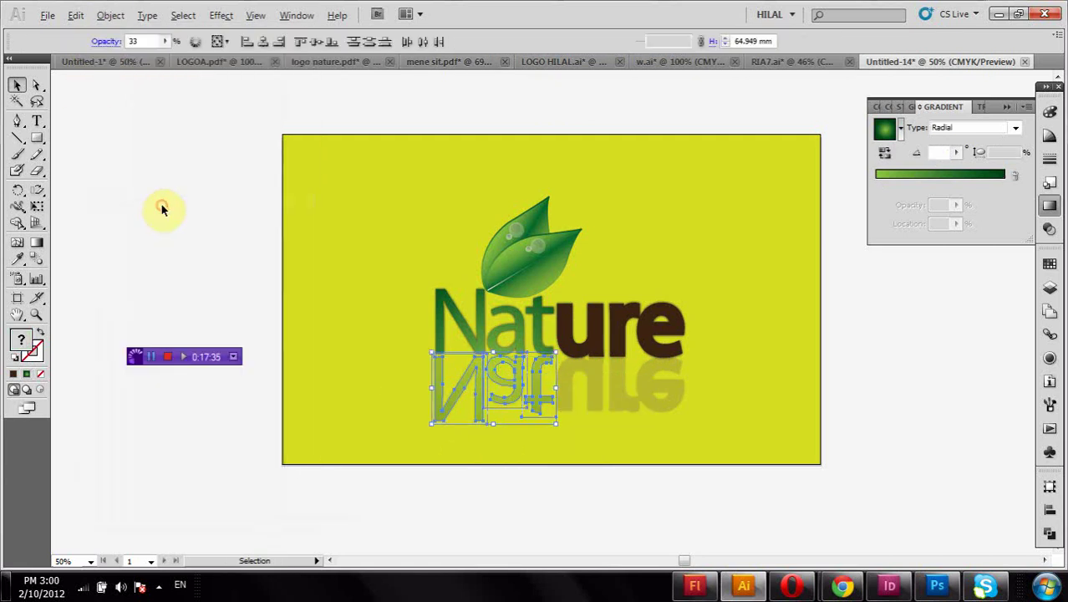
mouse_move(466, 371)
mouse_down()
mouse_move(383, 378)
mouse_move(441, 391)
mouse_up()
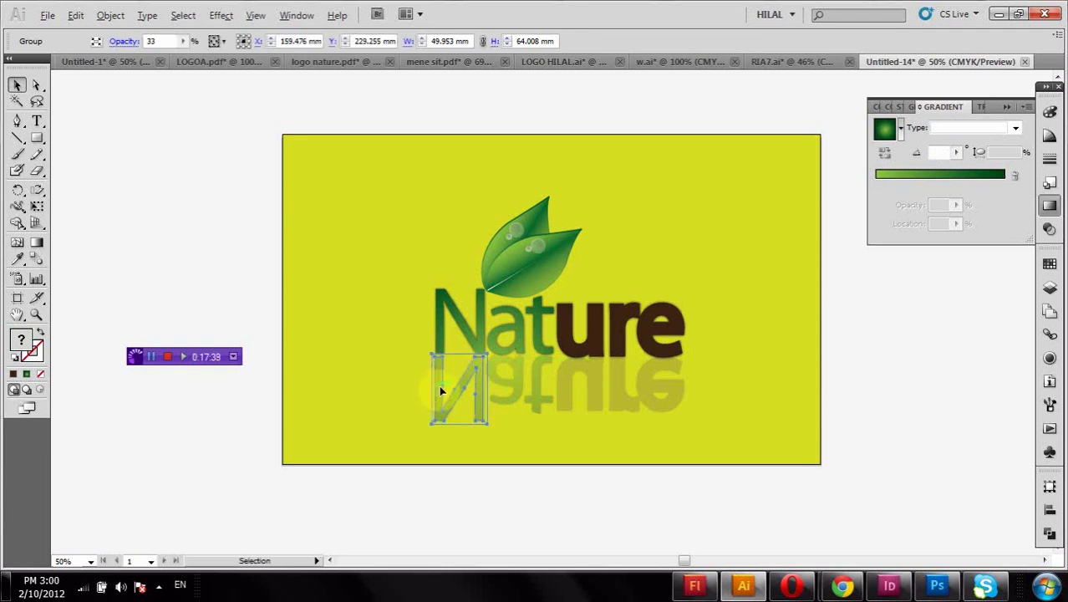
click(490, 486)
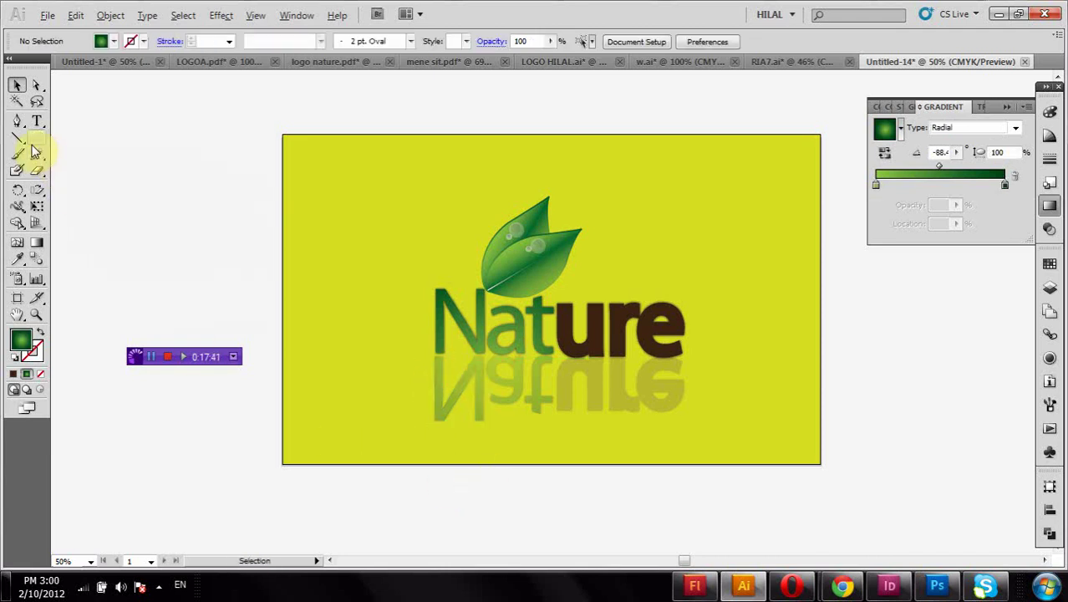
drag(37, 138, 91, 139)
Draw a rectangle over the reflection and fill it with the Fade to Black gradient
drag(424, 443, 705, 358)
click(17, 259)
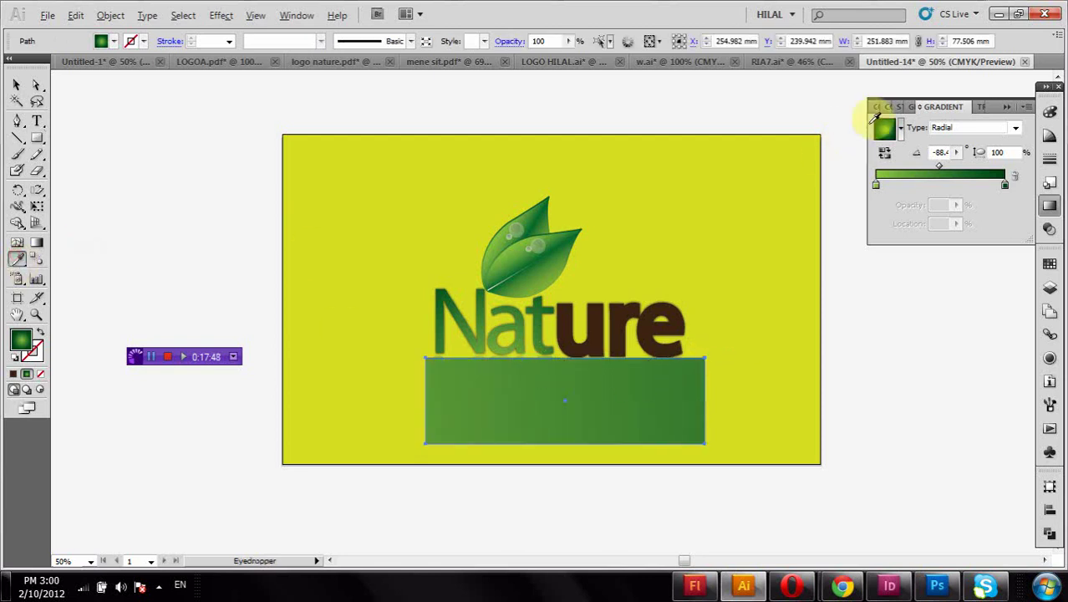
click(900, 128)
click(897, 159)
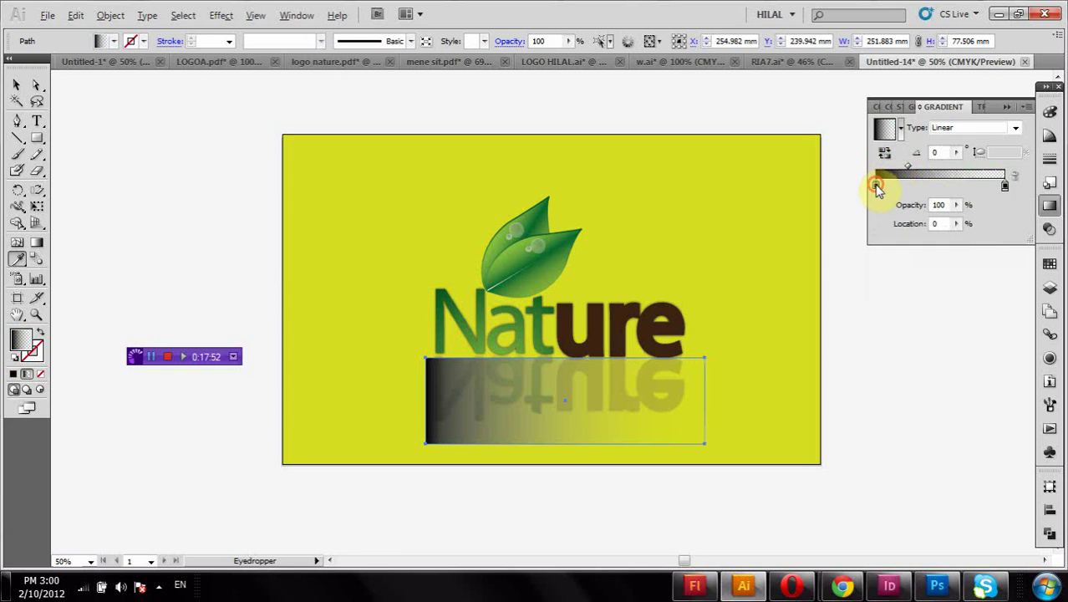
Set both gradient stops to yellow-green
double_click(875, 181)
click(870, 246)
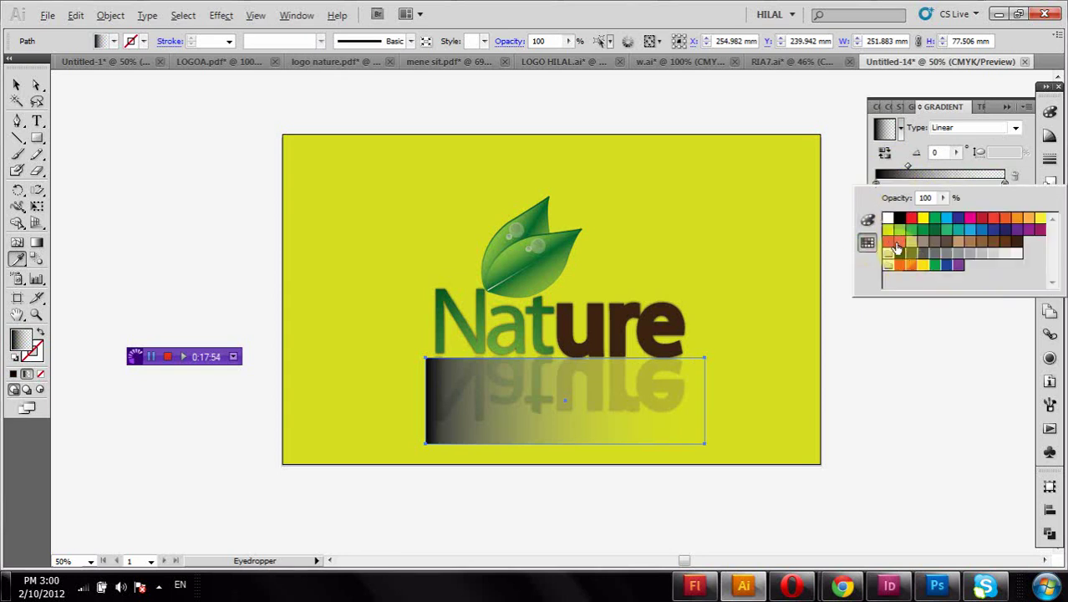
click(890, 236)
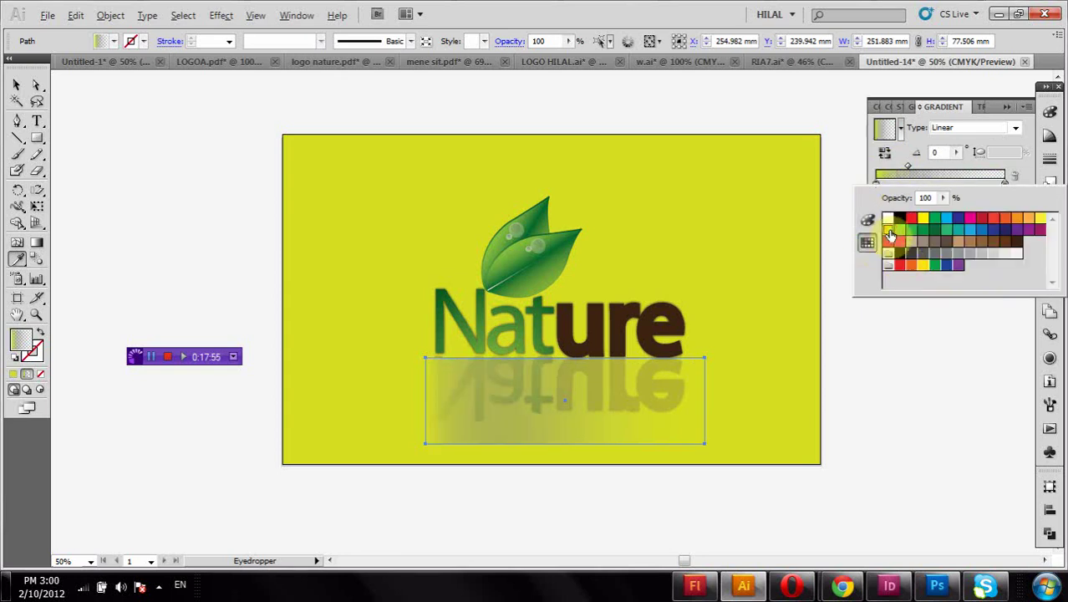
click(911, 173)
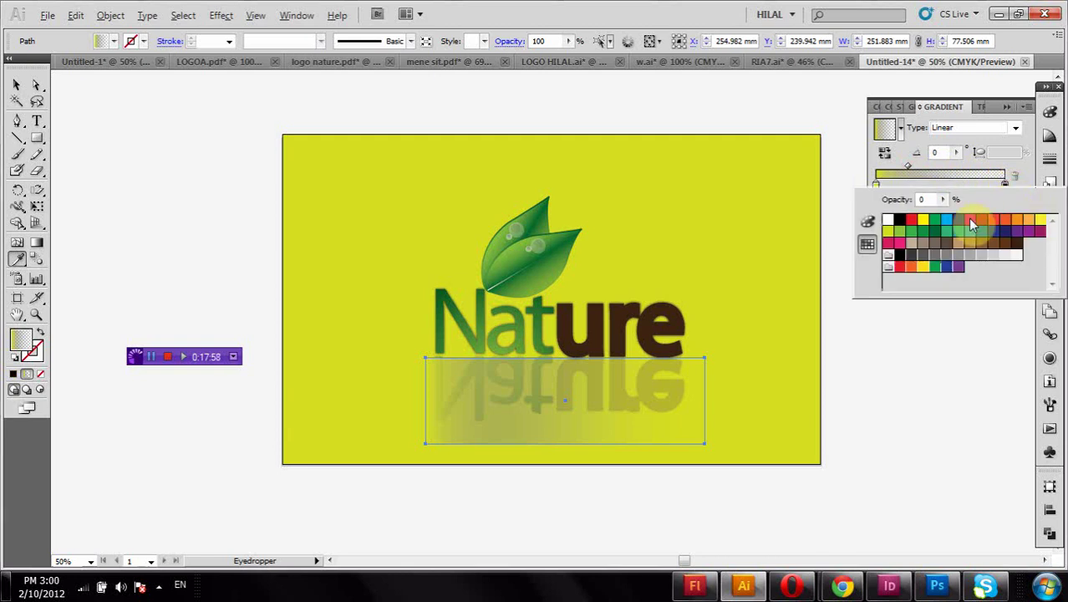
double_click(1007, 185)
click(894, 234)
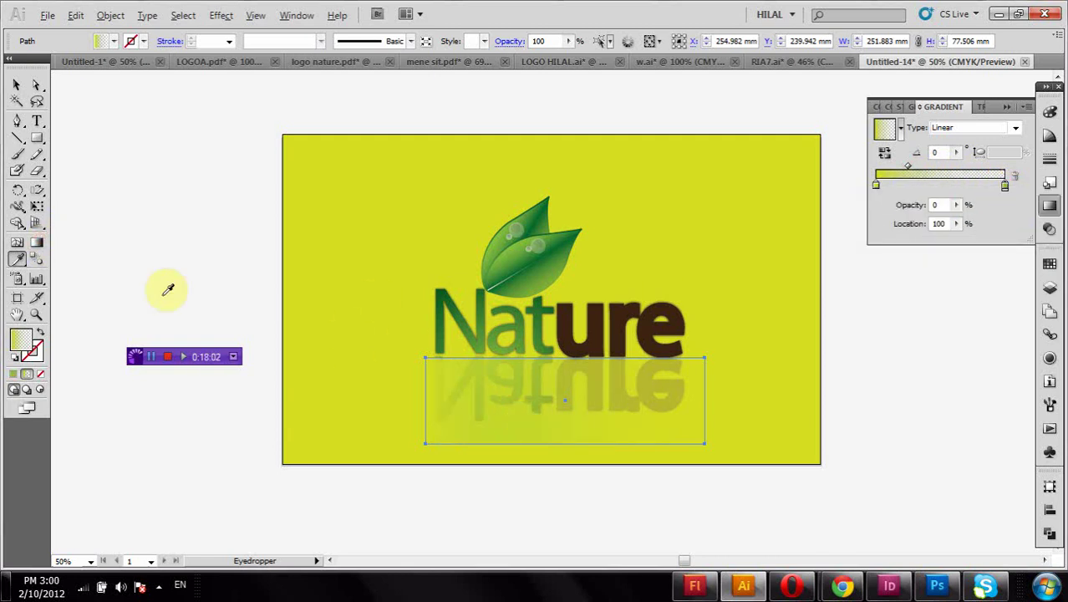
Run the gradient vertically at 90.5°, solid yellow-green at the bottom fading to transparent above
click(36, 243)
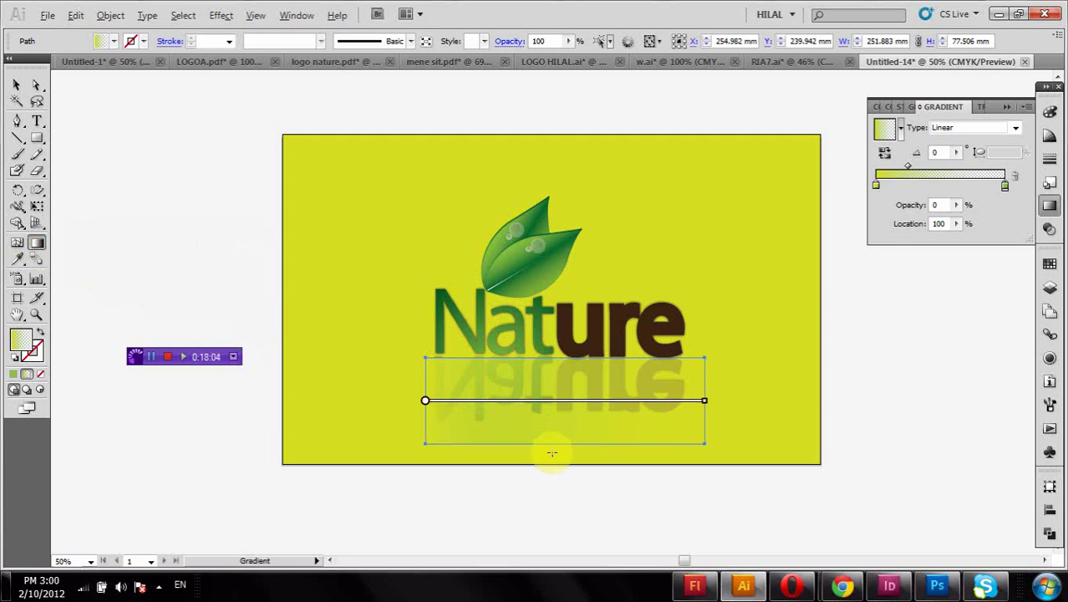
drag(559, 451, 562, 365)
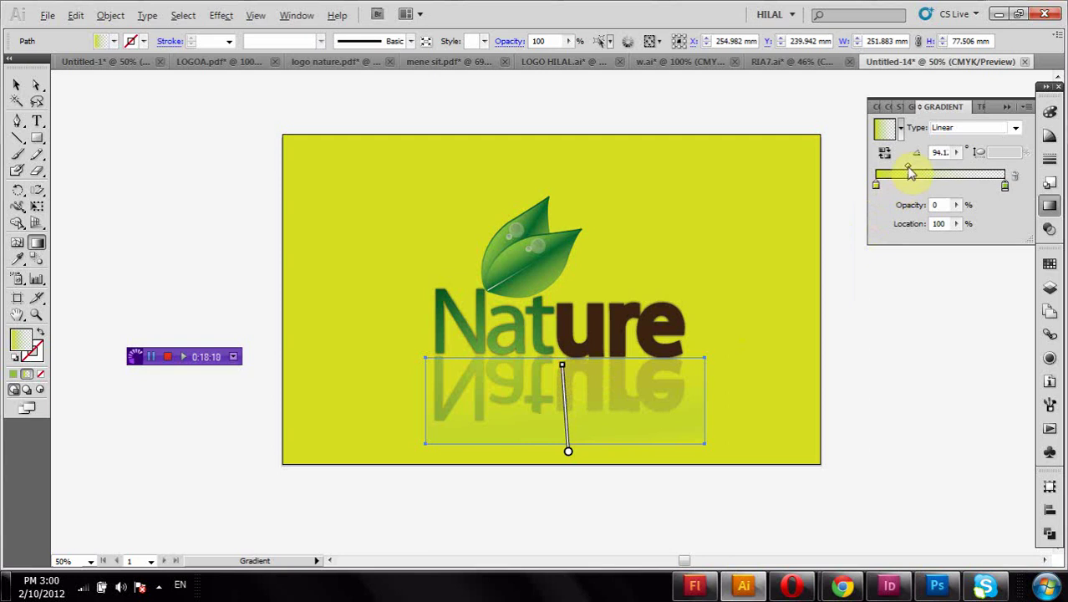
drag(911, 172, 927, 170)
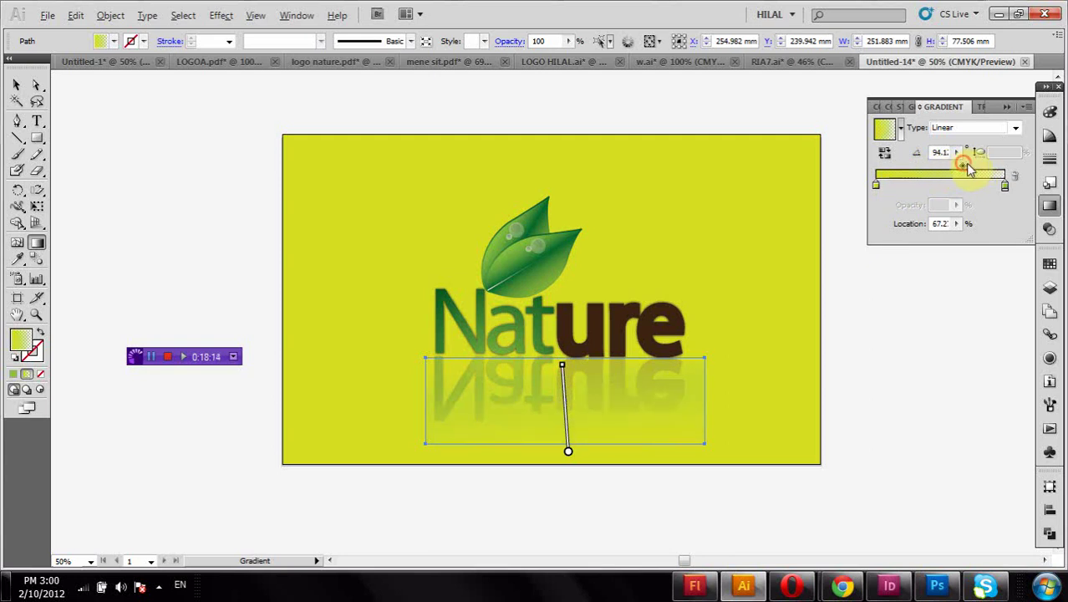
click(1003, 185)
mouse_move(565, 402)
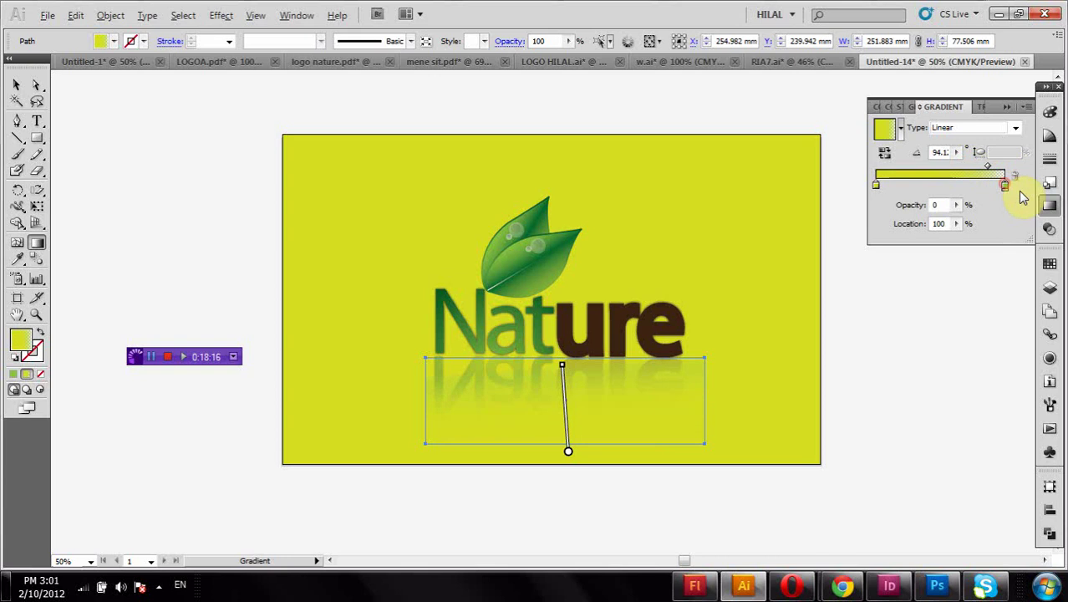
drag(568, 368, 560, 363)
double_click(559, 366)
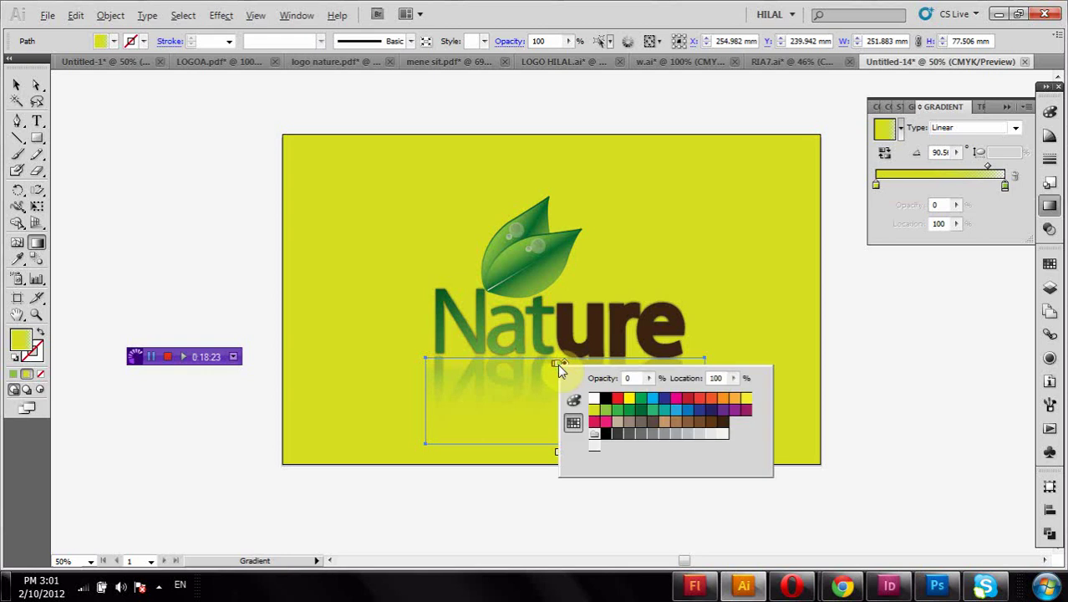
click(595, 410)
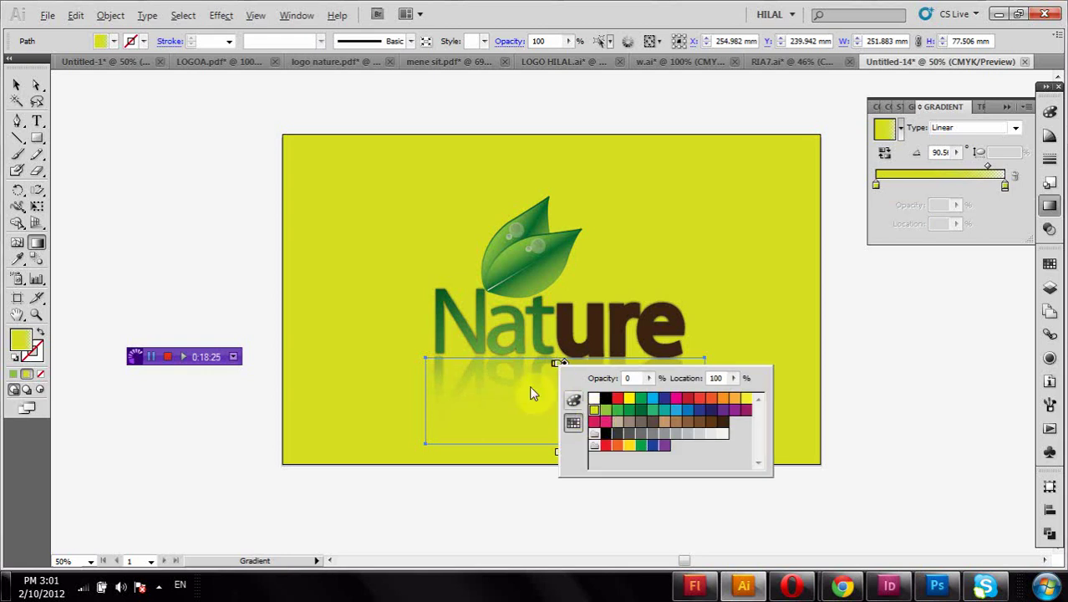
click(183, 171)
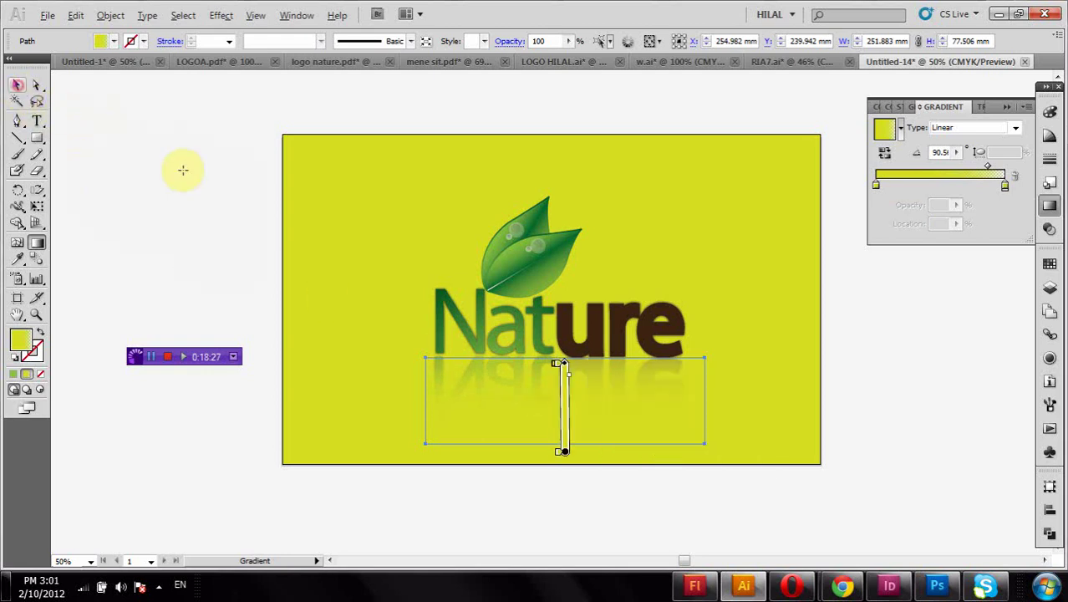
click(17, 86)
click(142, 155)
click(37, 138)
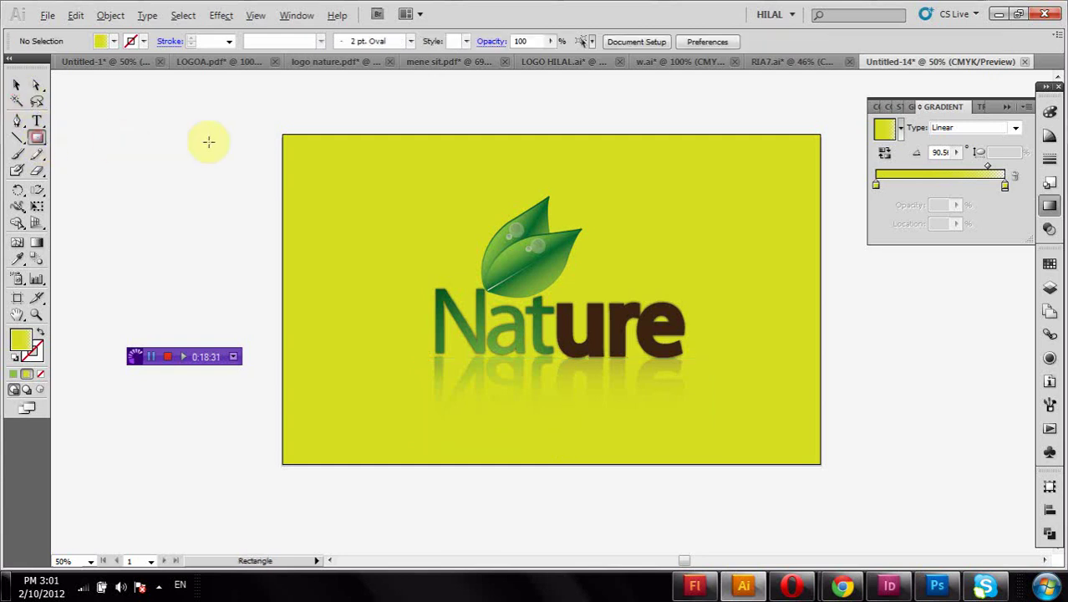
click(20, 123)
mouse_move(37, 138)
mouse_down()
mouse_move(101, 161)
mouse_move(99, 140)
mouse_up()
drag(368, 107, 595, 187)
click(114, 41)
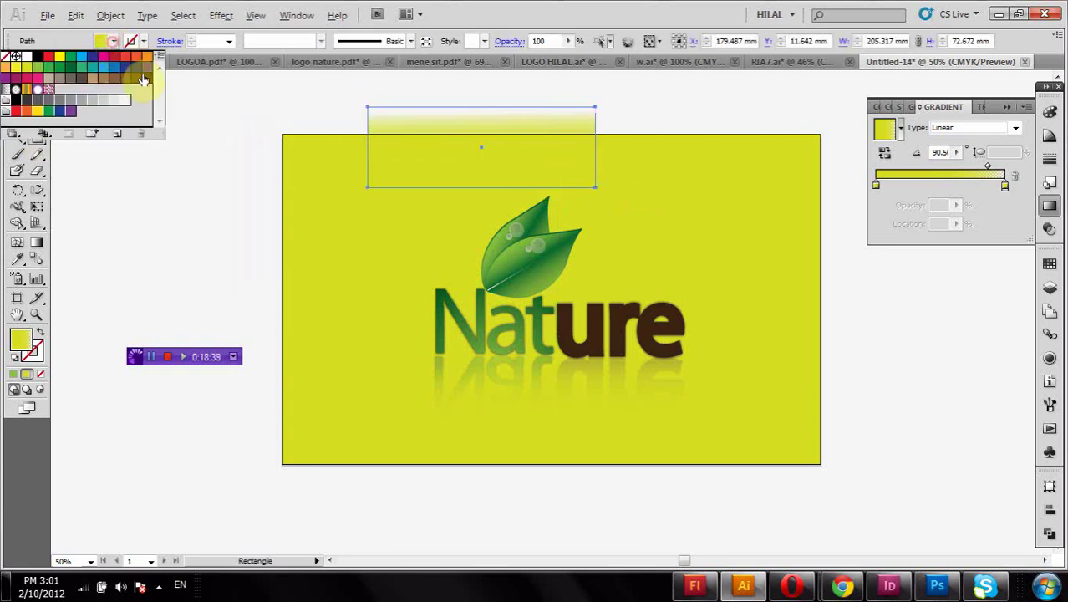
click(144, 78)
right_click(567, 134)
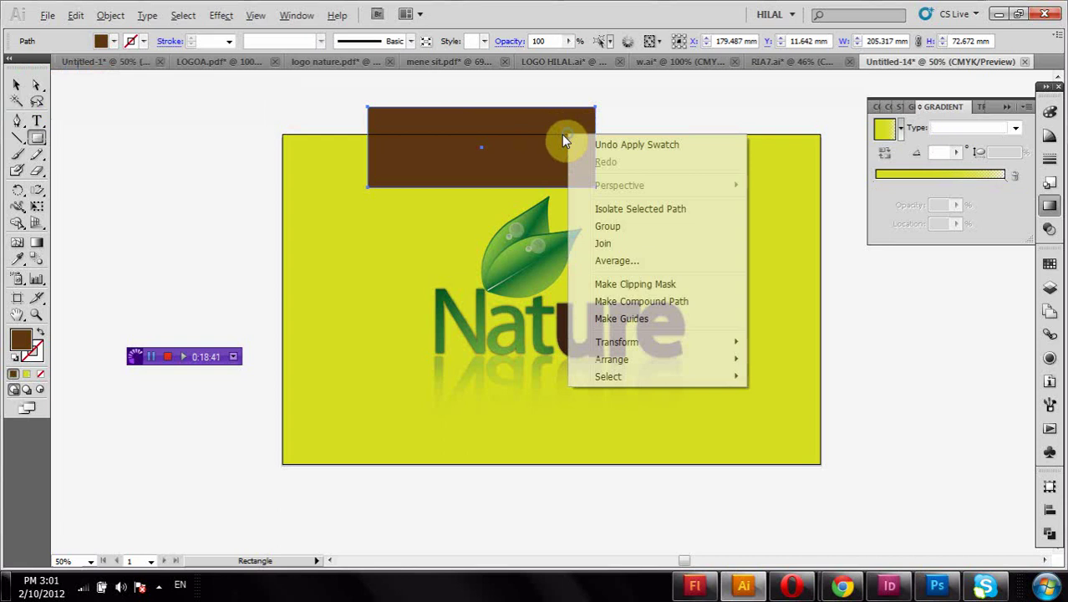
click(17, 85)
click(37, 190)
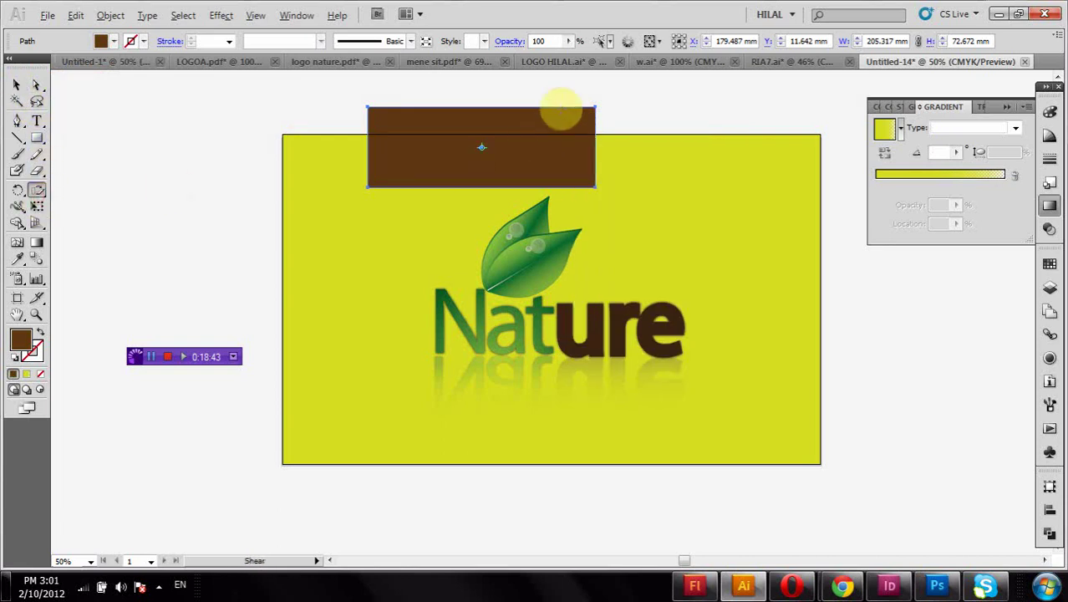
click(37, 206)
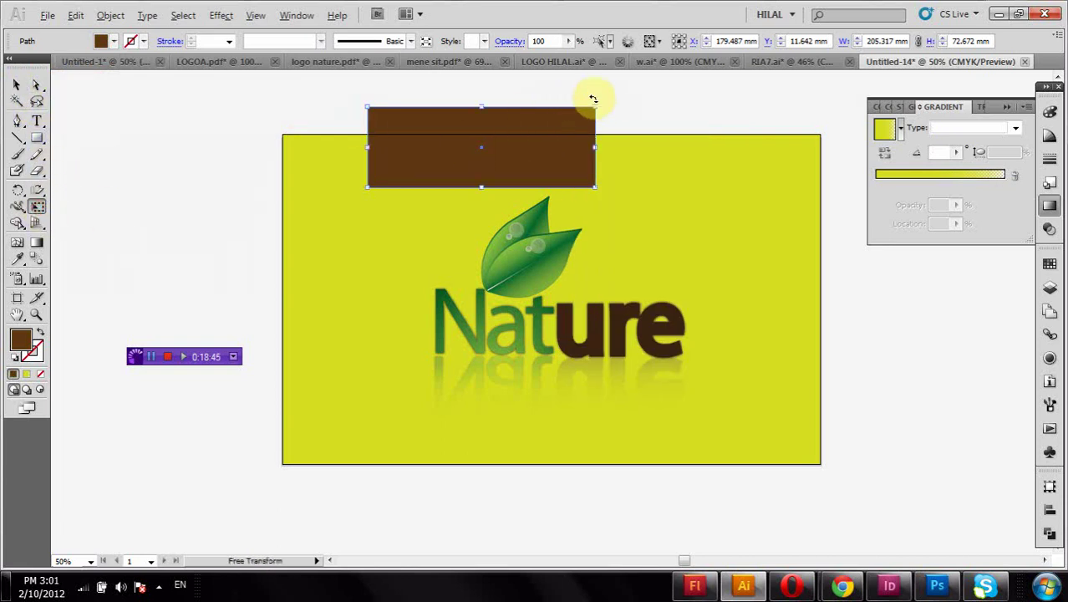
drag(604, 100, 627, 132)
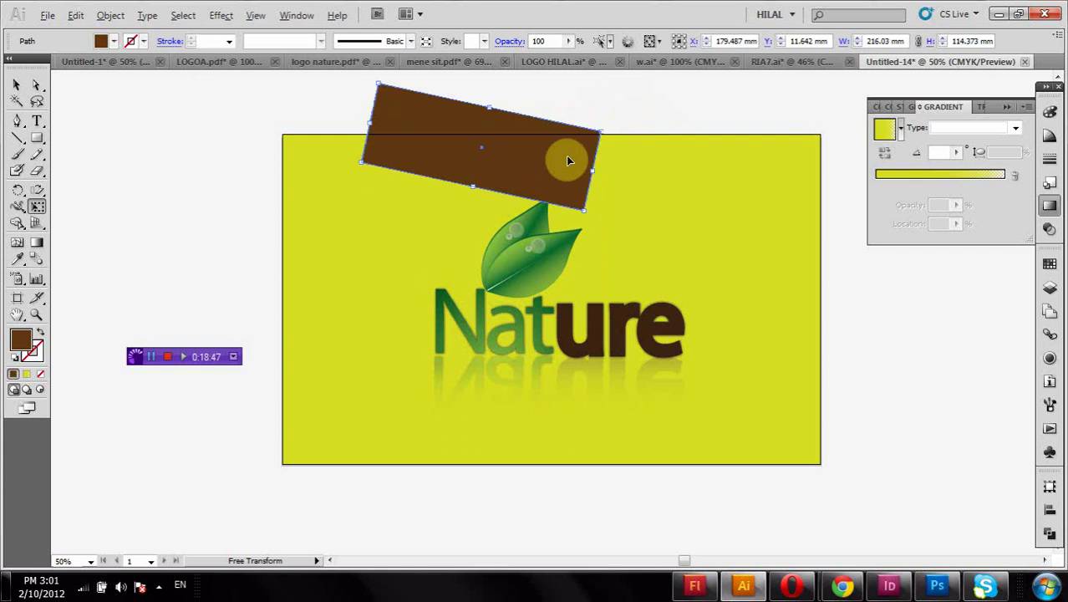
drag(594, 169, 822, 181)
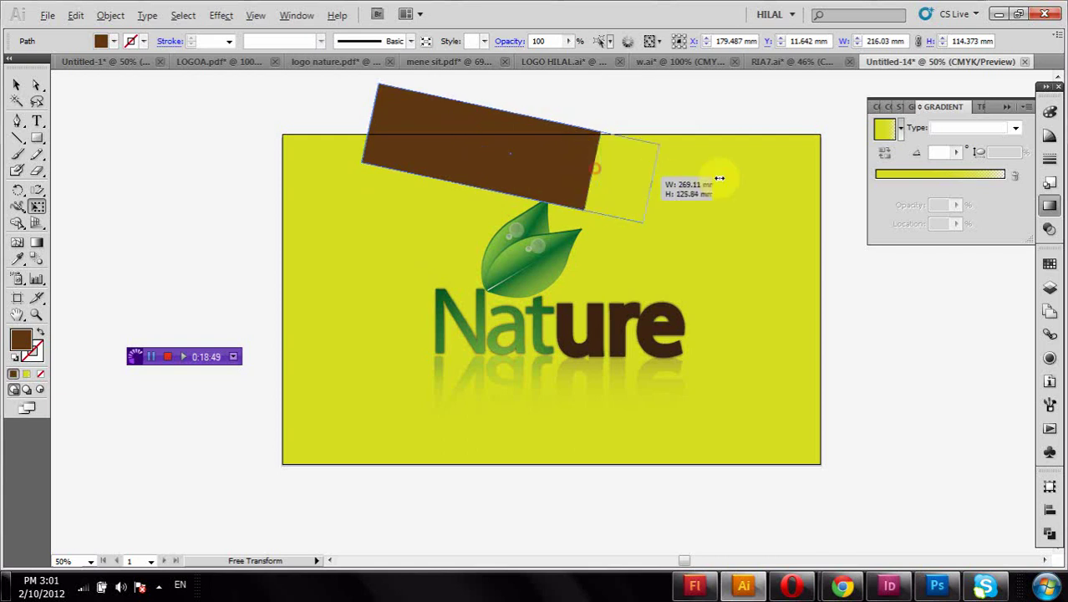
key(ctrl+z)
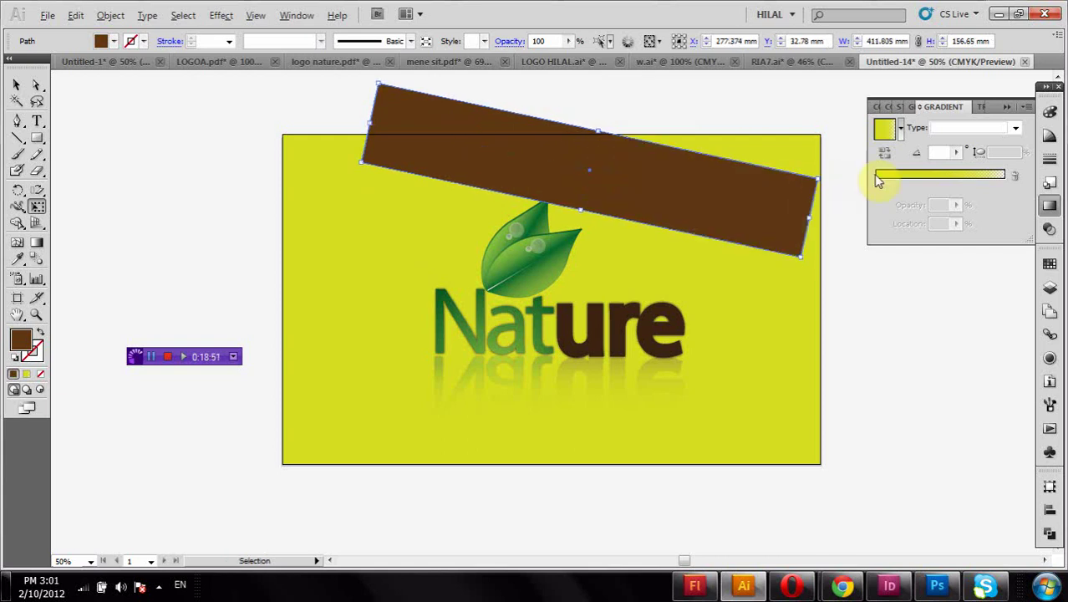
key(ctrl+z)
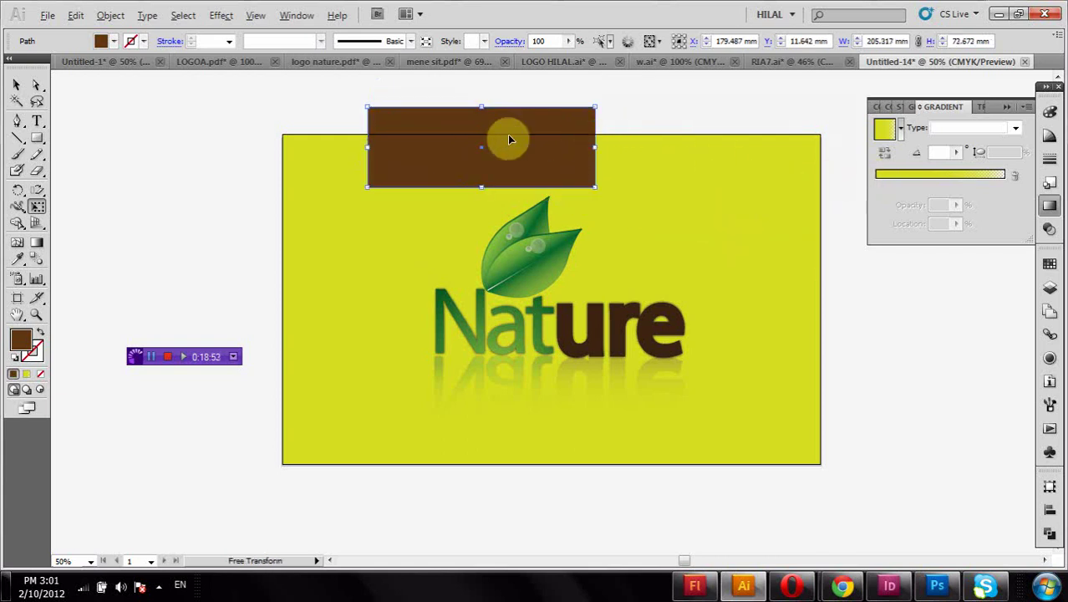
Stretch the brown band across the full card width along its top edge
mouse_move(525, 132)
mouse_down()
mouse_move(569, 142)
mouse_move(820, 140)
mouse_up()
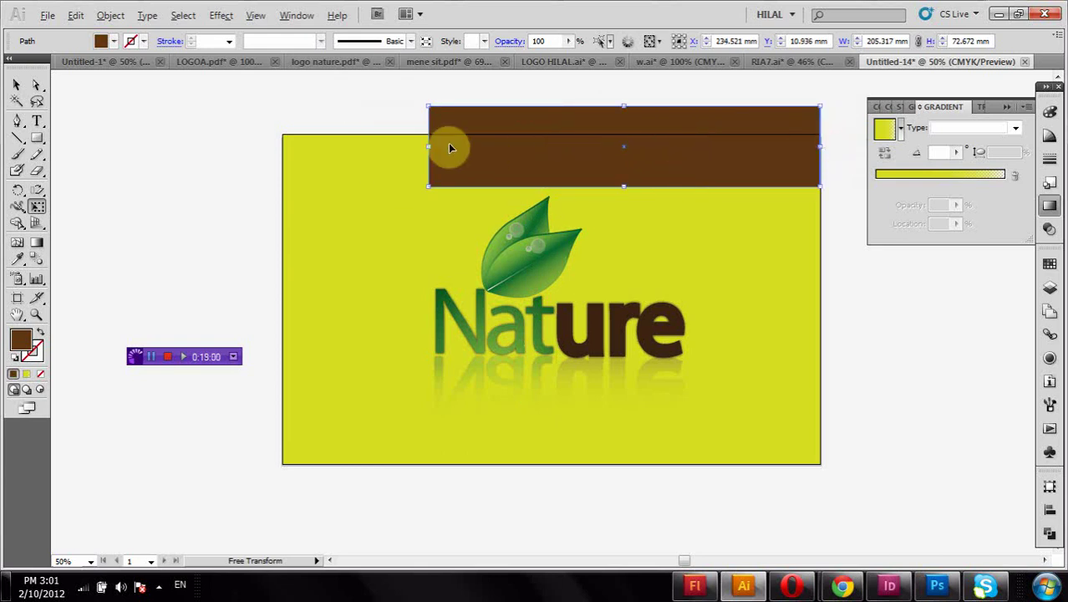
drag(430, 146, 285, 140)
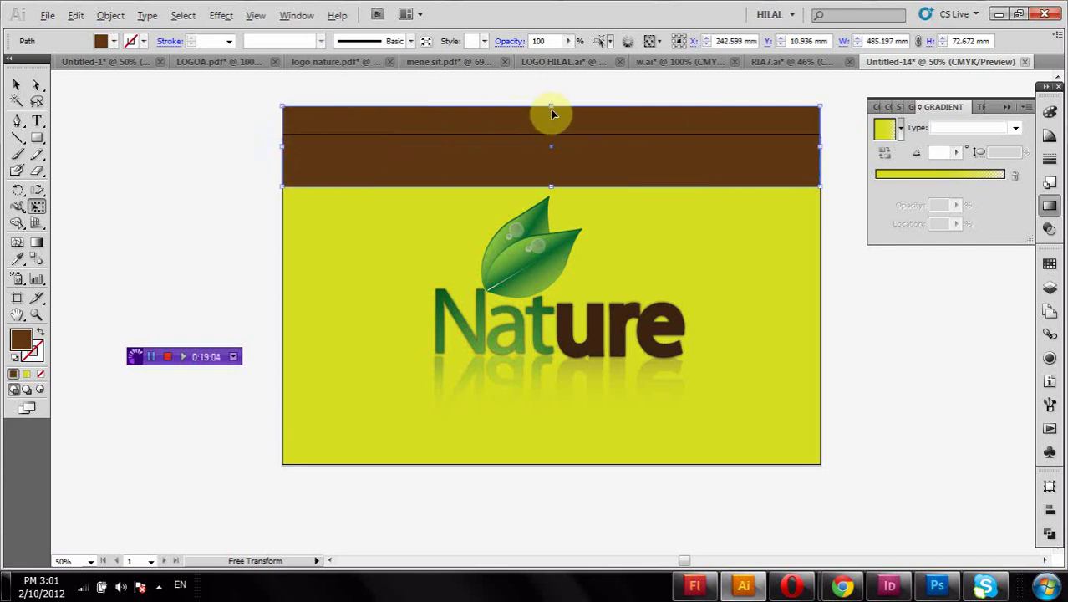
drag(553, 105, 558, 131)
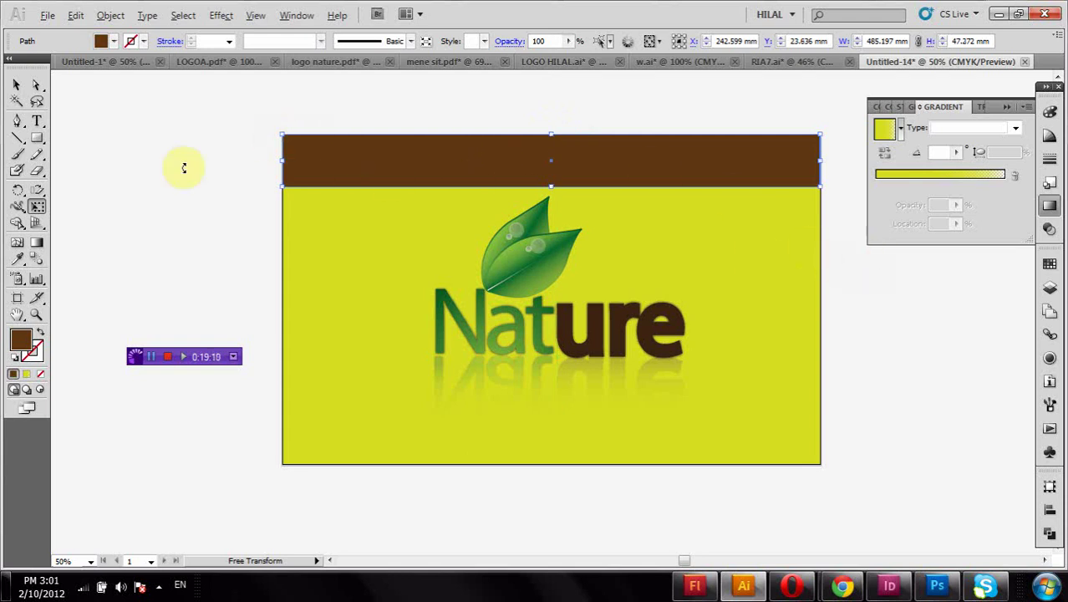
click(20, 87)
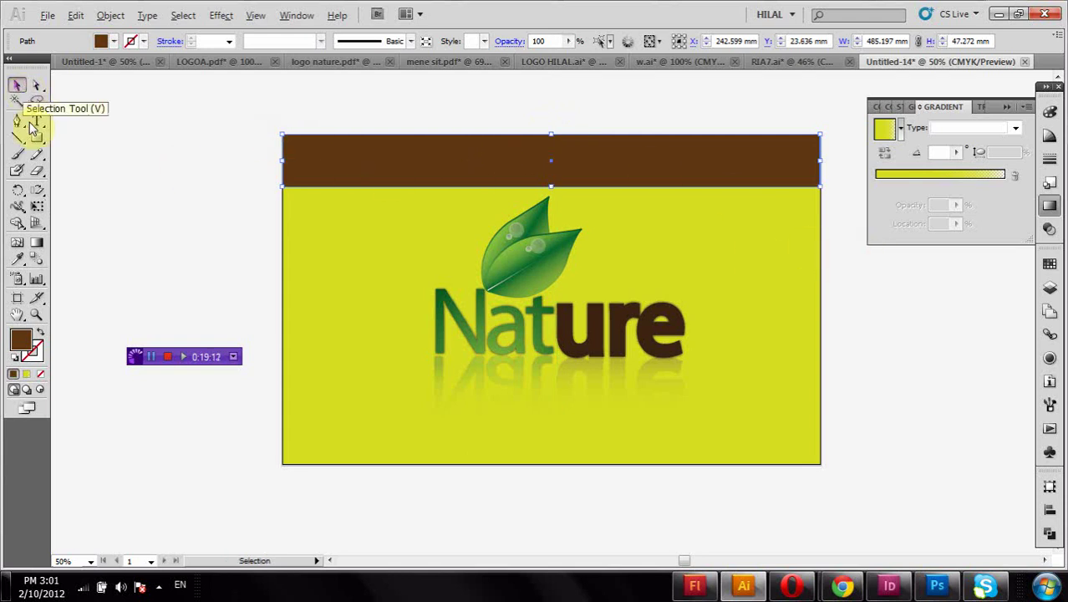
Try deleting the band's corner anchor points, then undo when it disappears
drag(18, 121, 88, 156)
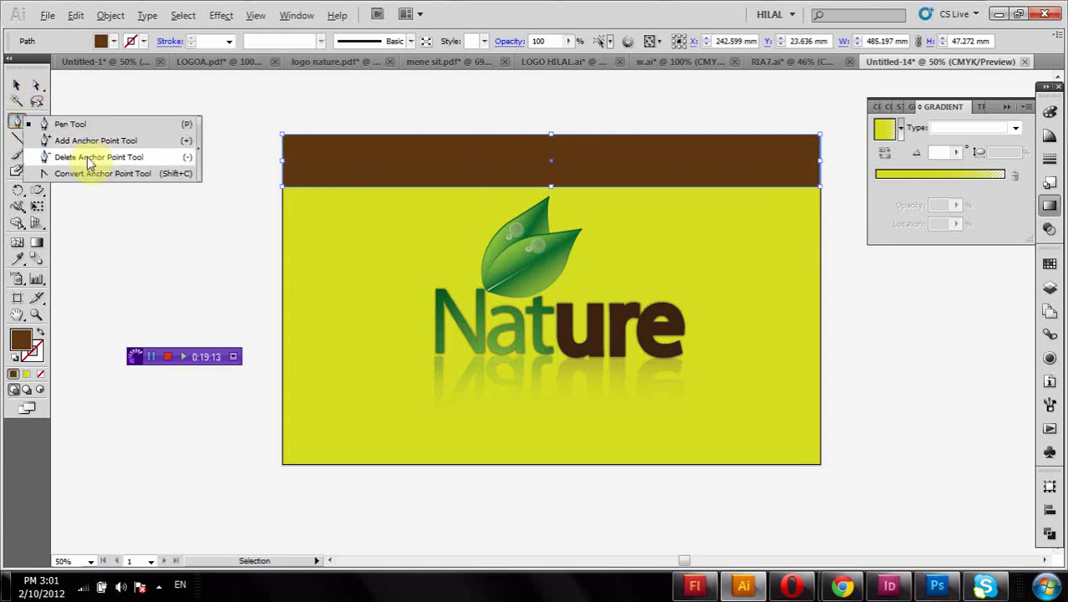
click(283, 187)
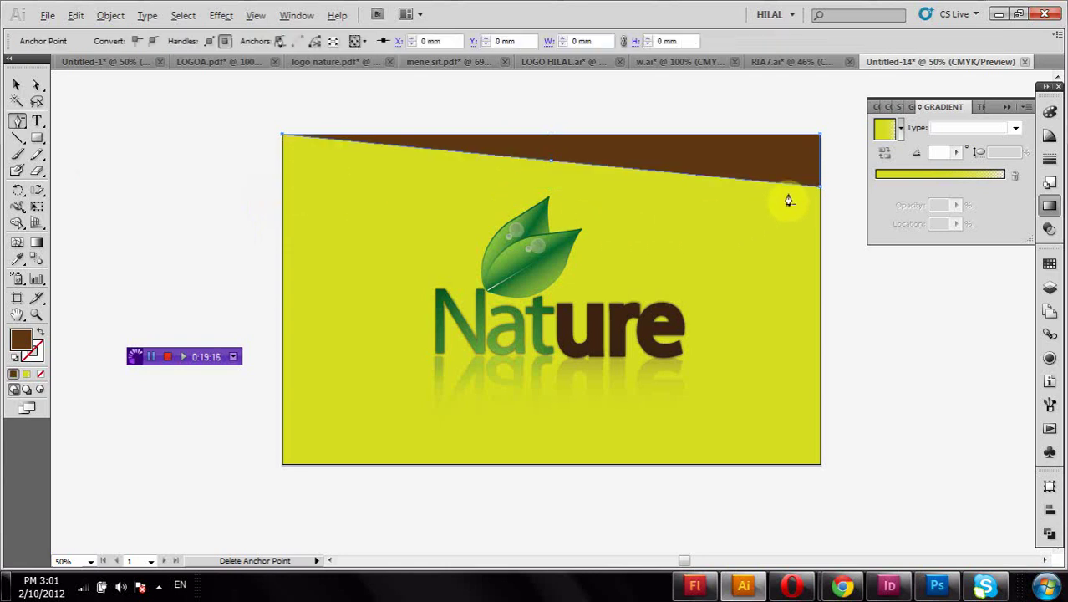
click(820, 187)
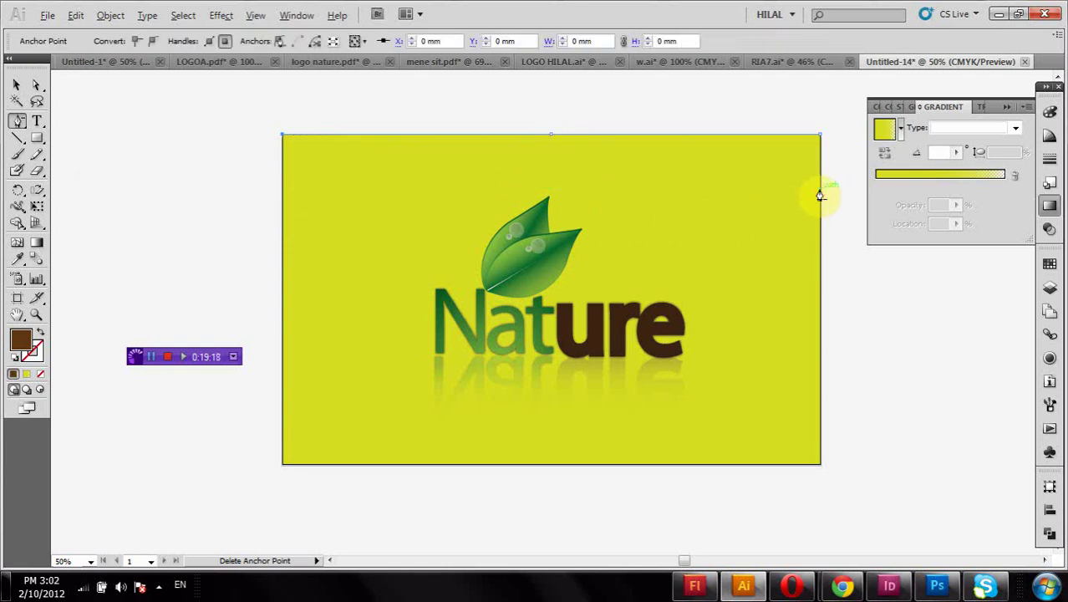
key(ctrl+z)
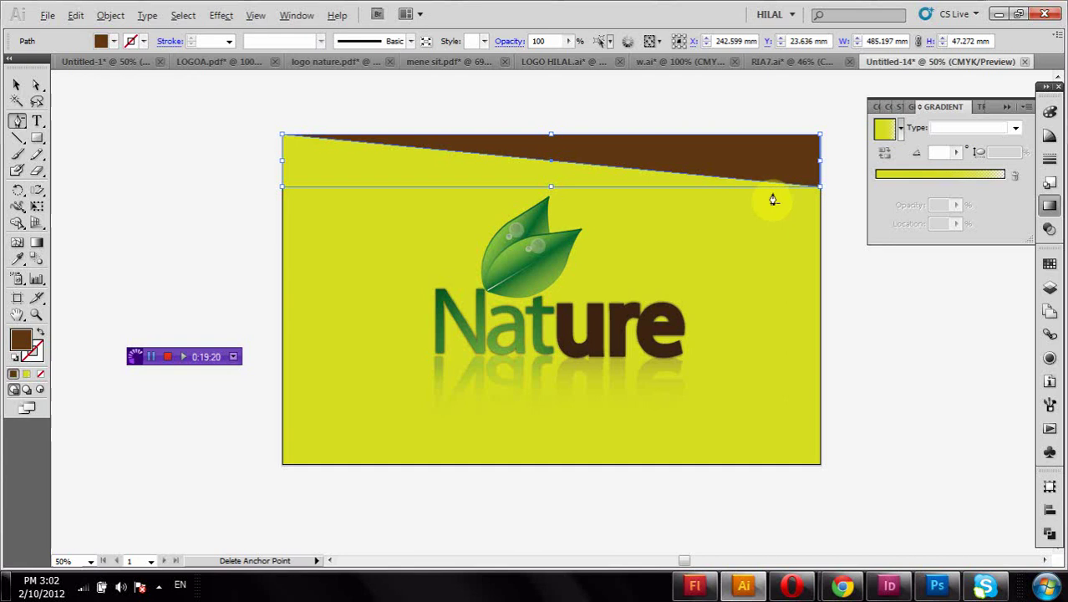
Pull the band's slanted edge down with Direct Selection, undoing the last move
click(36, 84)
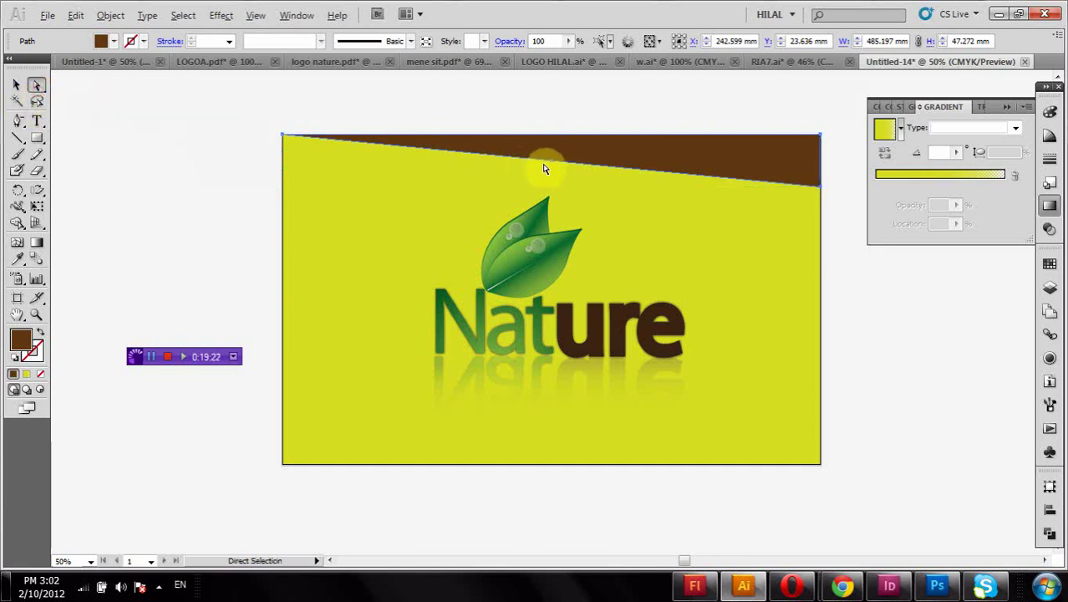
drag(551, 163, 550, 167)
drag(550, 168, 544, 186)
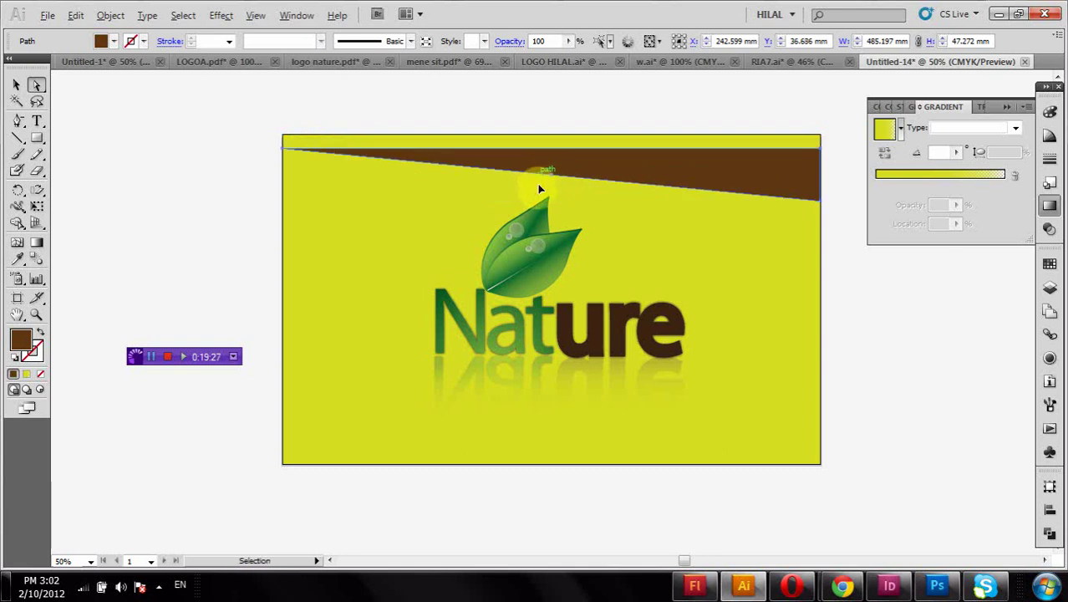
click(572, 107)
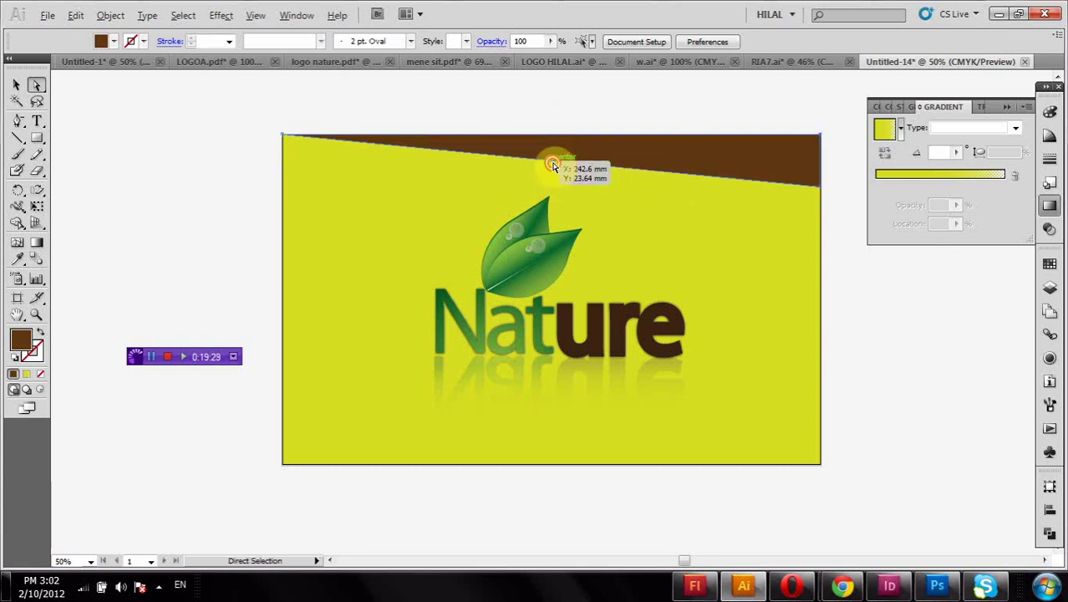
drag(552, 163, 554, 174)
key(ctrl+z)
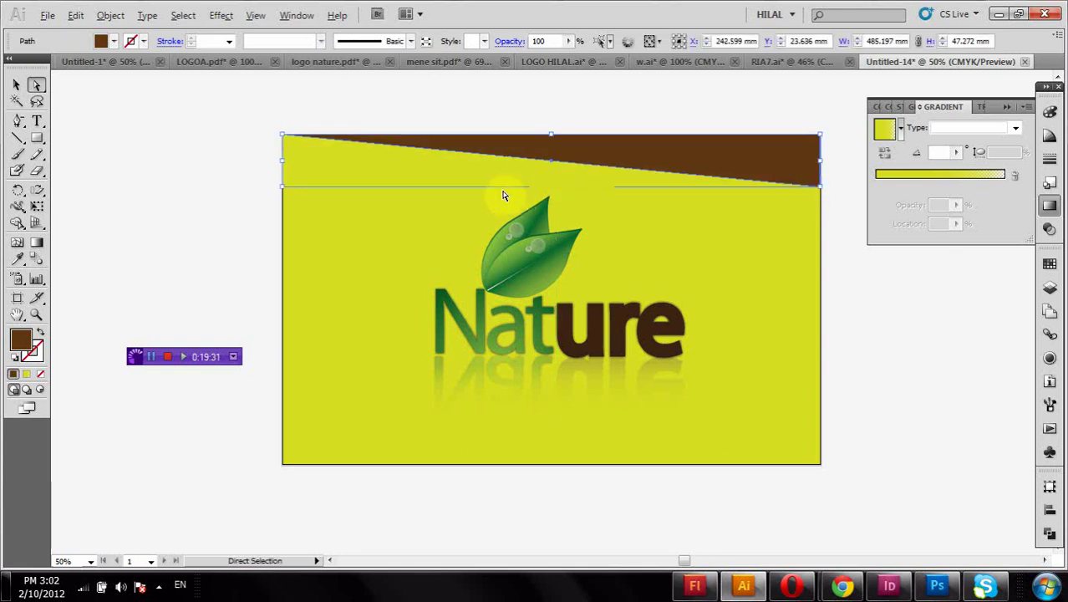
Zoom in and try lowering the yellow shape's top edge, then undo it
click(36, 298)
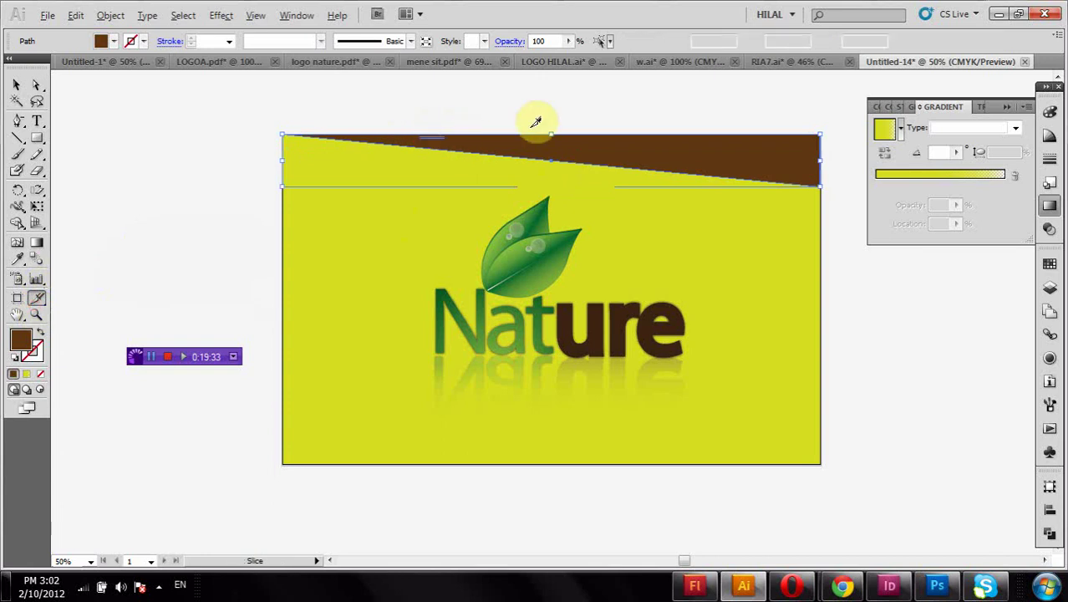
click(36, 314)
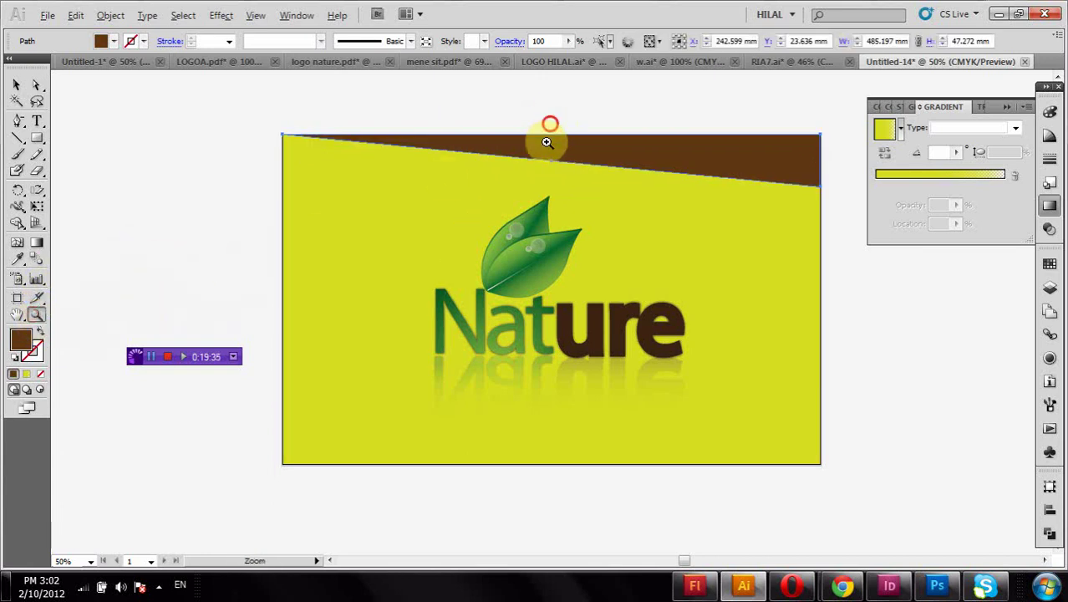
drag(548, 131, 589, 200)
click(36, 84)
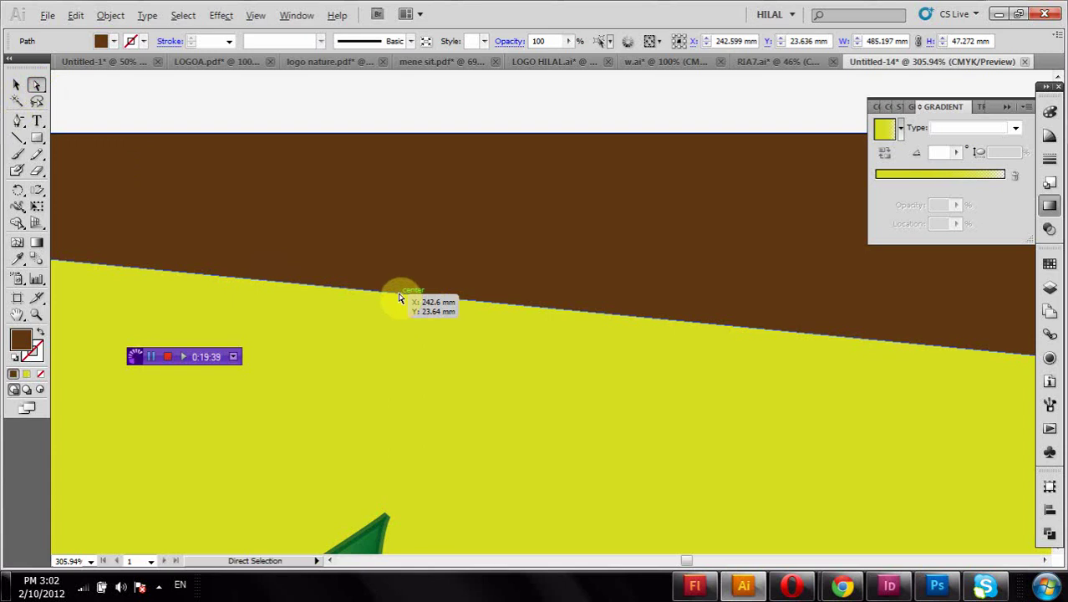
drag(399, 298, 399, 303)
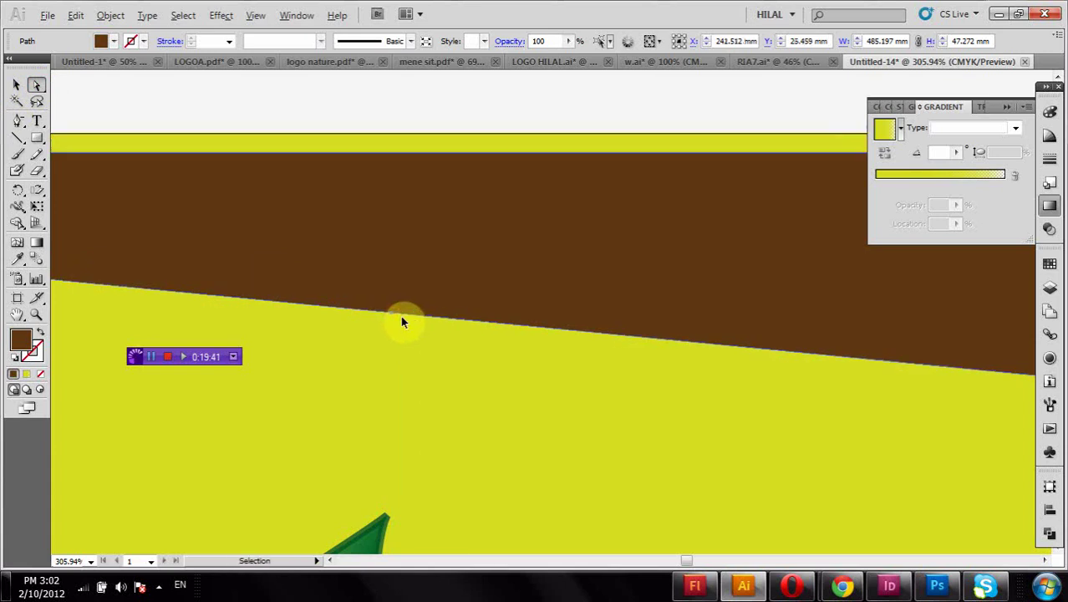
click(401, 297)
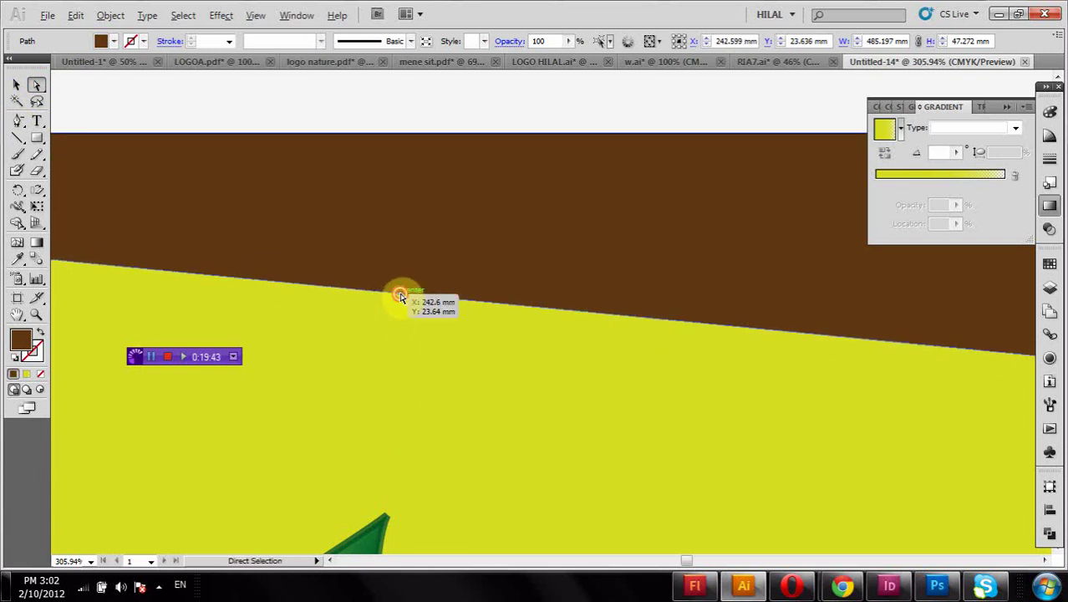
drag(399, 297, 398, 315)
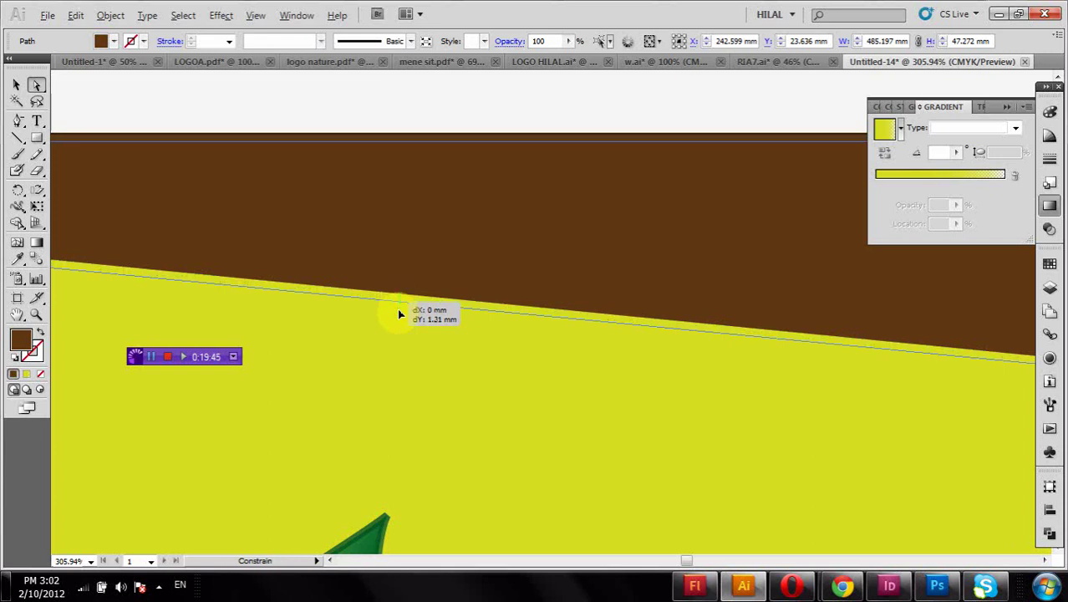
double_click(16, 316)
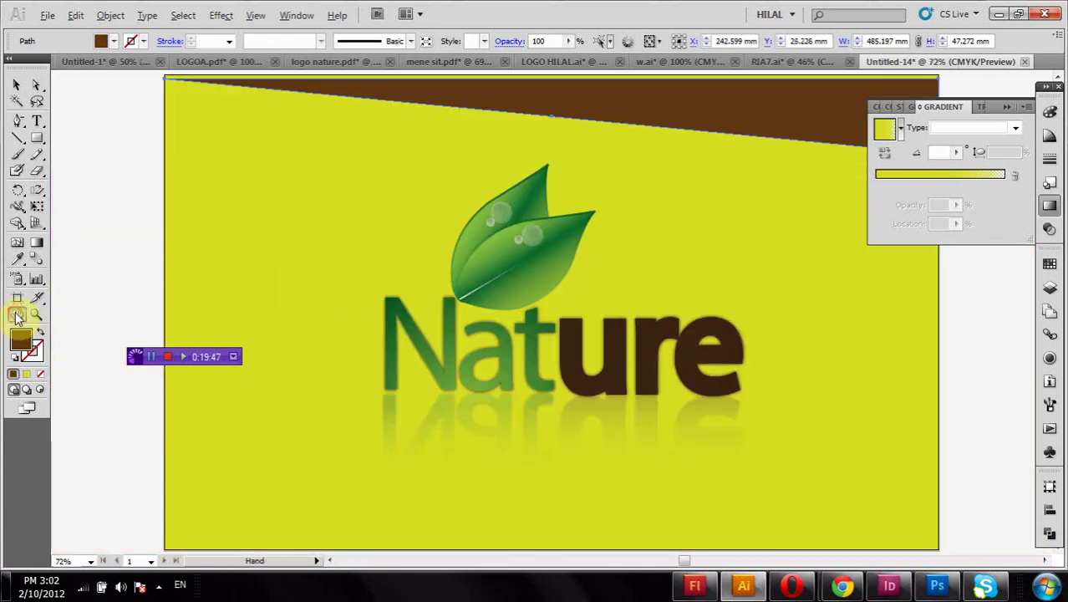
key(ctrl+z)
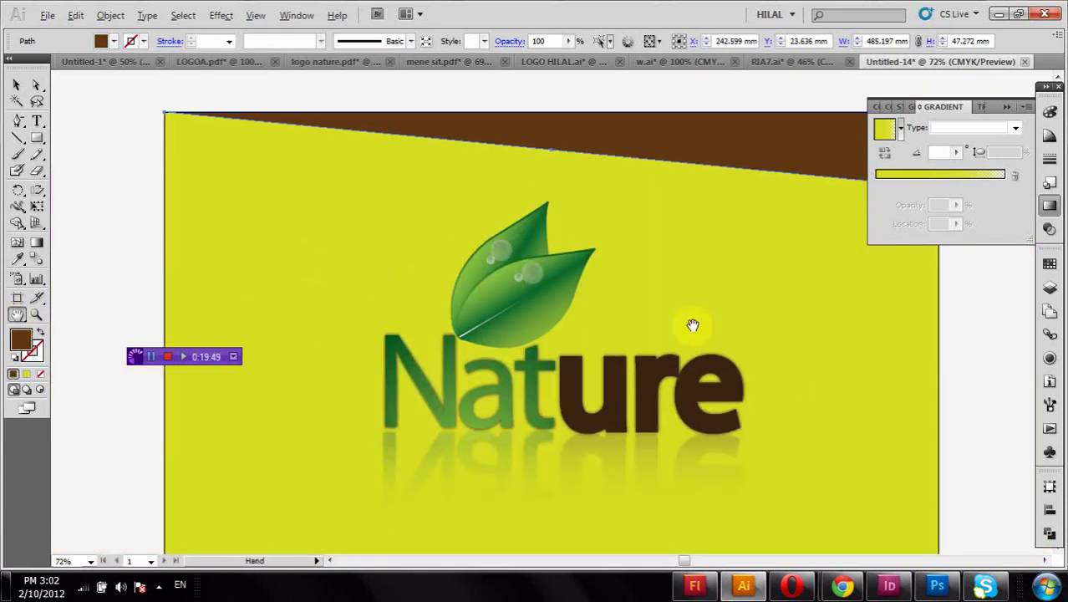
Select the brown band and delete it from the card's top
mouse_move(703, 326)
mouse_down()
mouse_move(600, 292)
mouse_move(639, 339)
mouse_up()
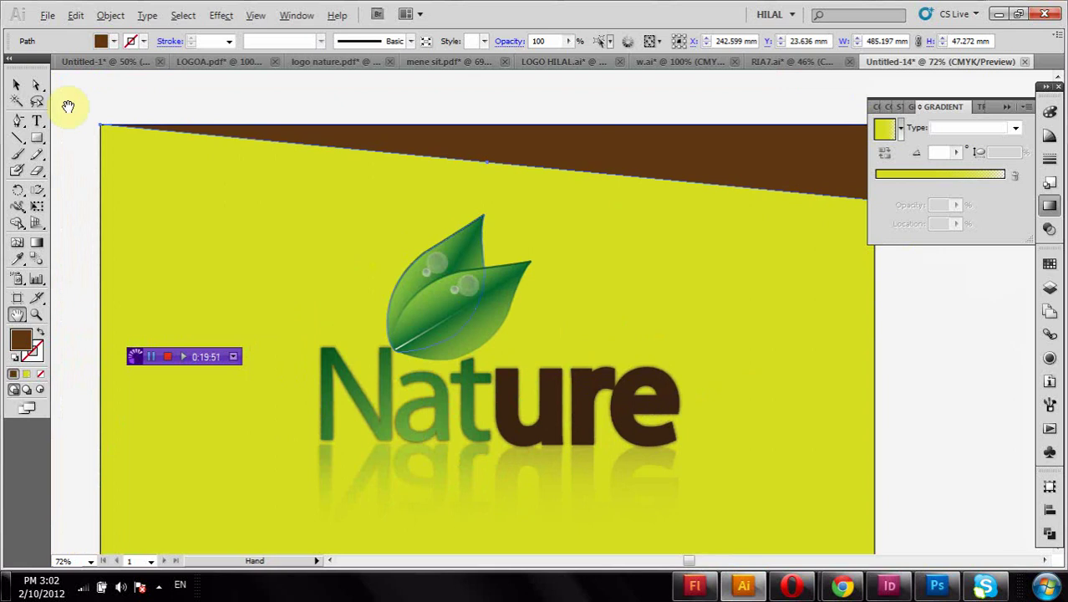
click(17, 87)
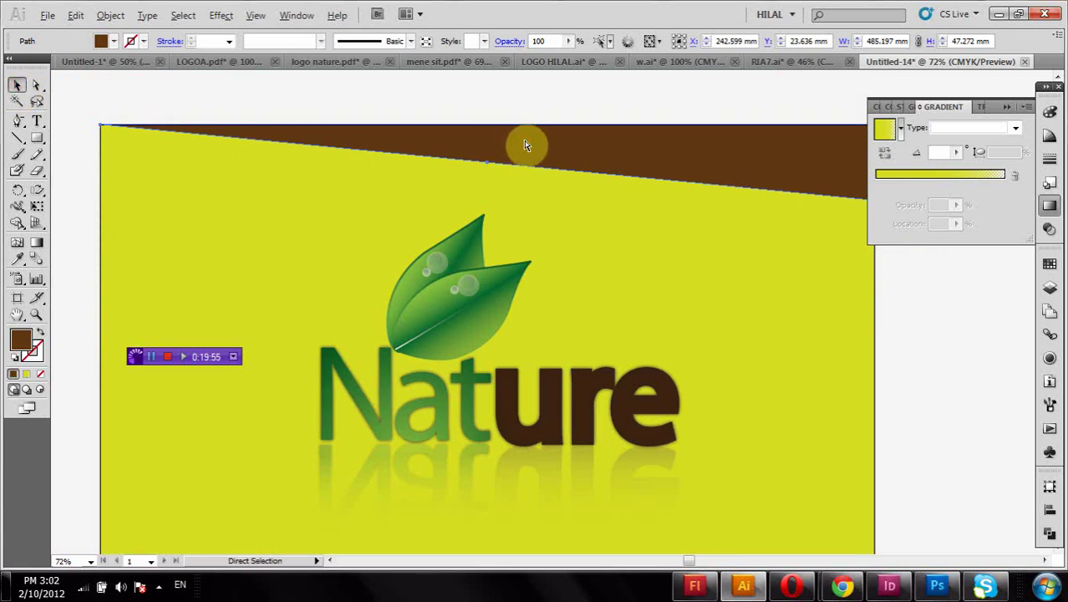
key(Delete)
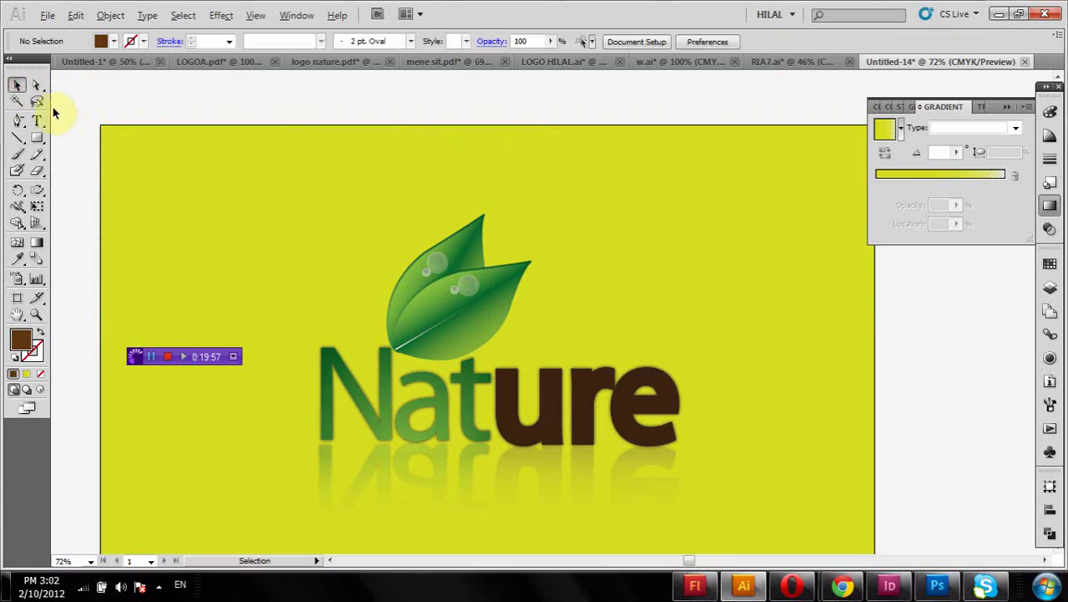
Pen-draw a closed brown V flap from the top corners down to a point above the leaf
click(17, 121)
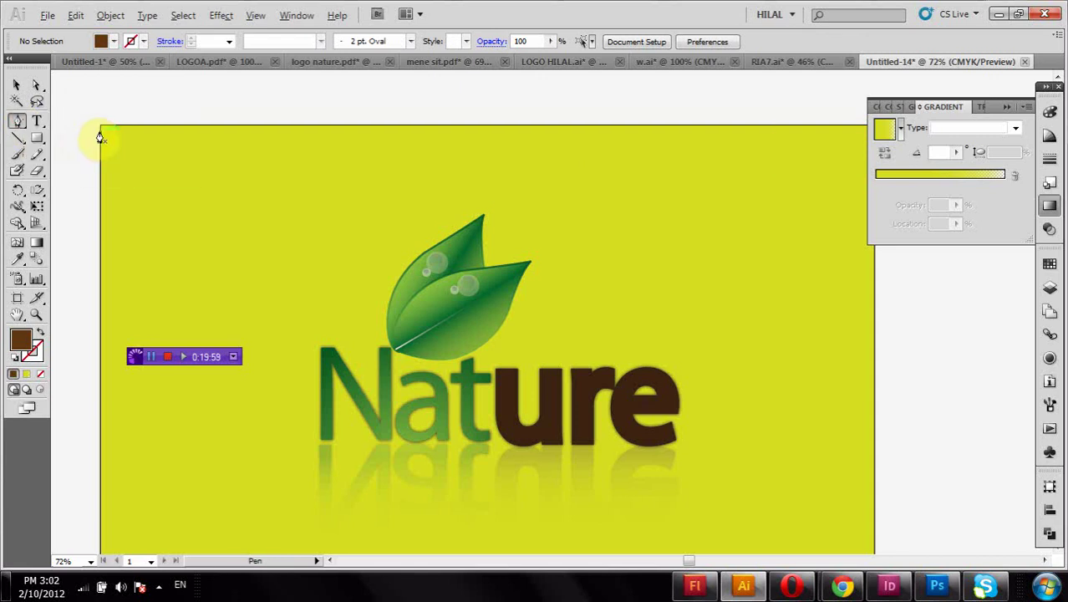
click(101, 134)
drag(189, 150, 101, 129)
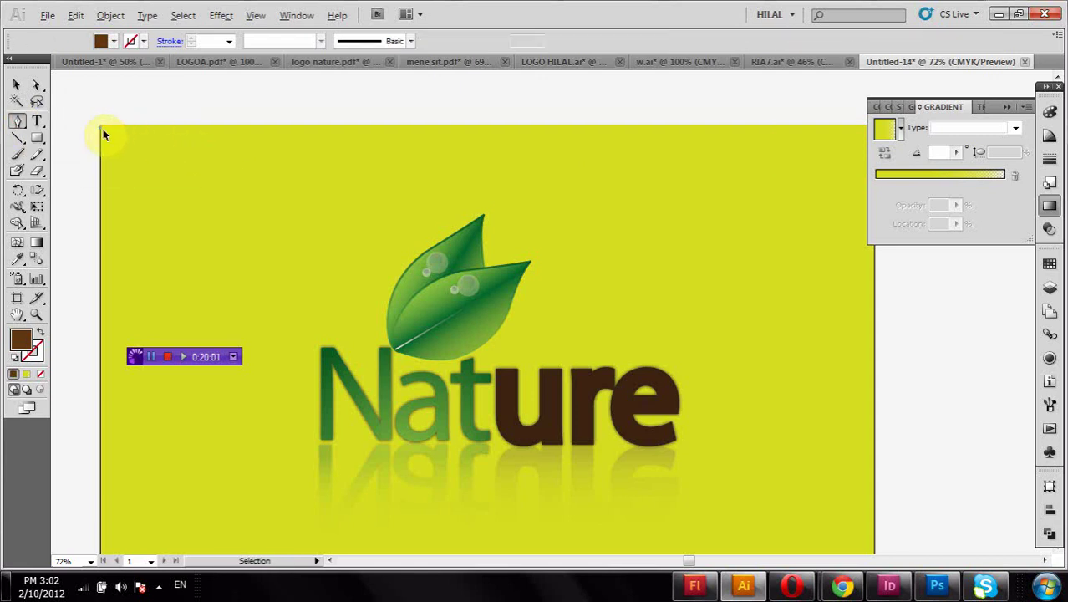
click(100, 127)
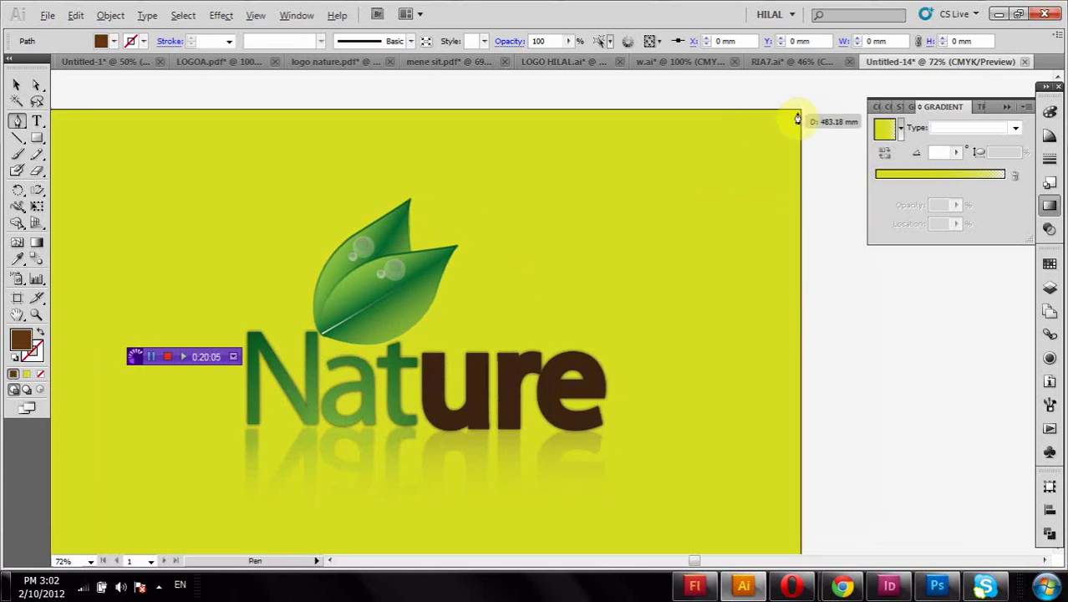
click(800, 111)
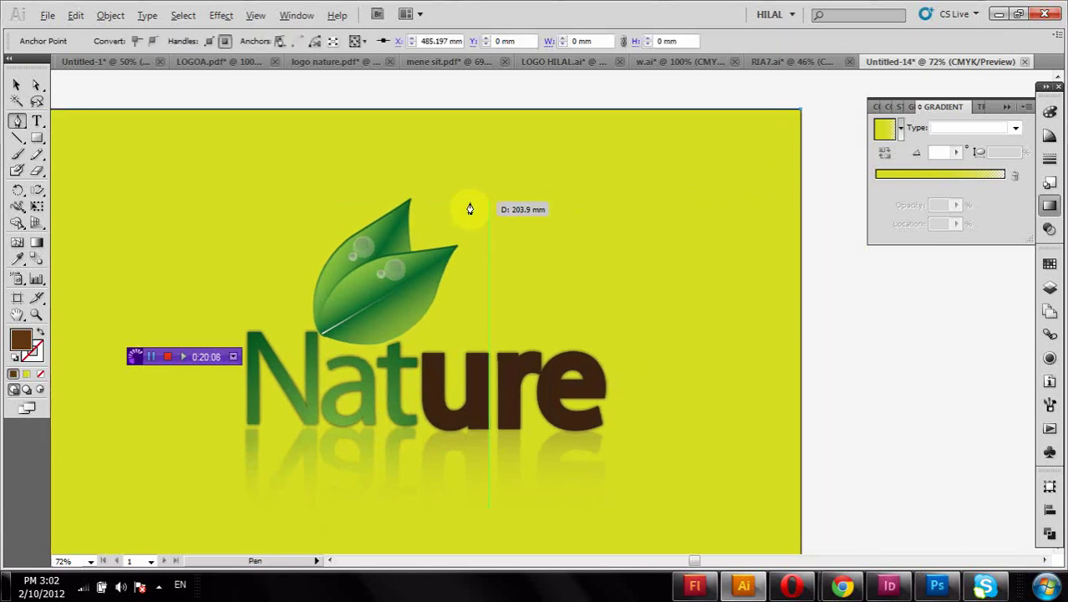
click(408, 195)
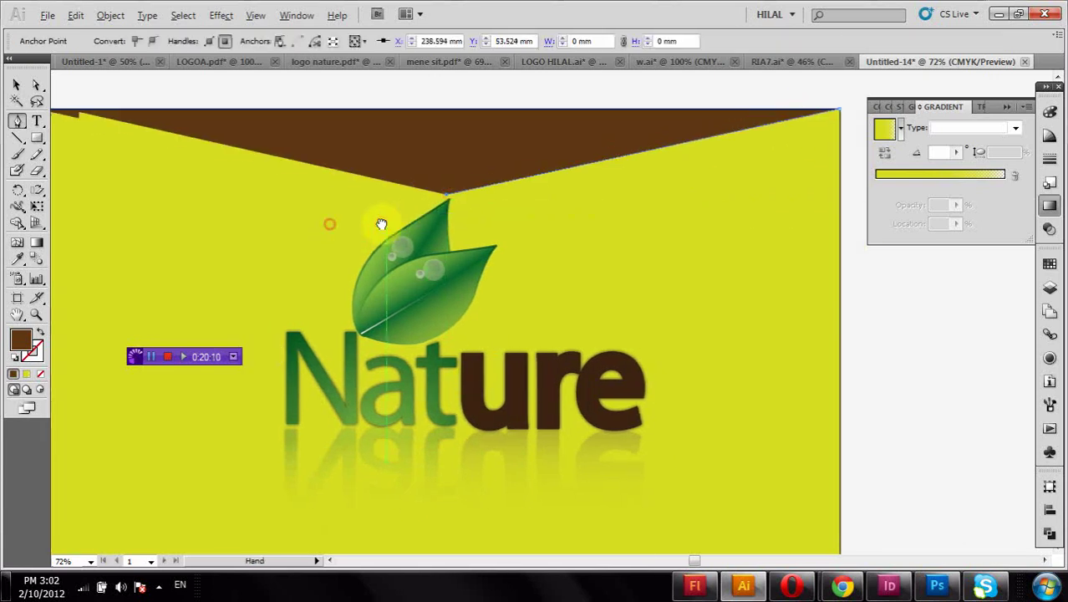
scroll(386, 209, left, 5)
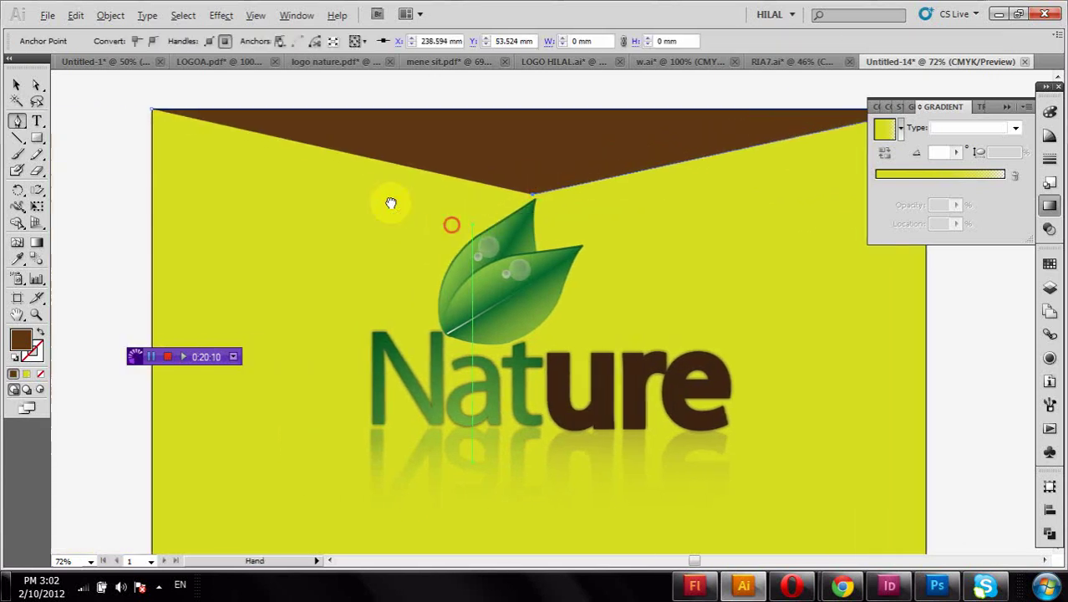
click(153, 117)
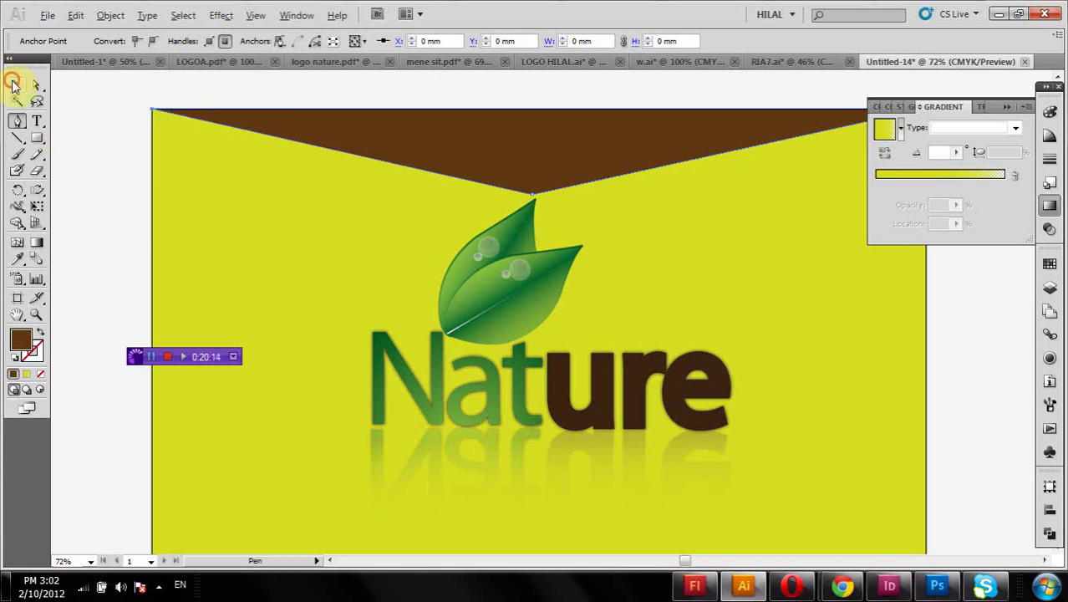
click(16, 85)
click(449, 153)
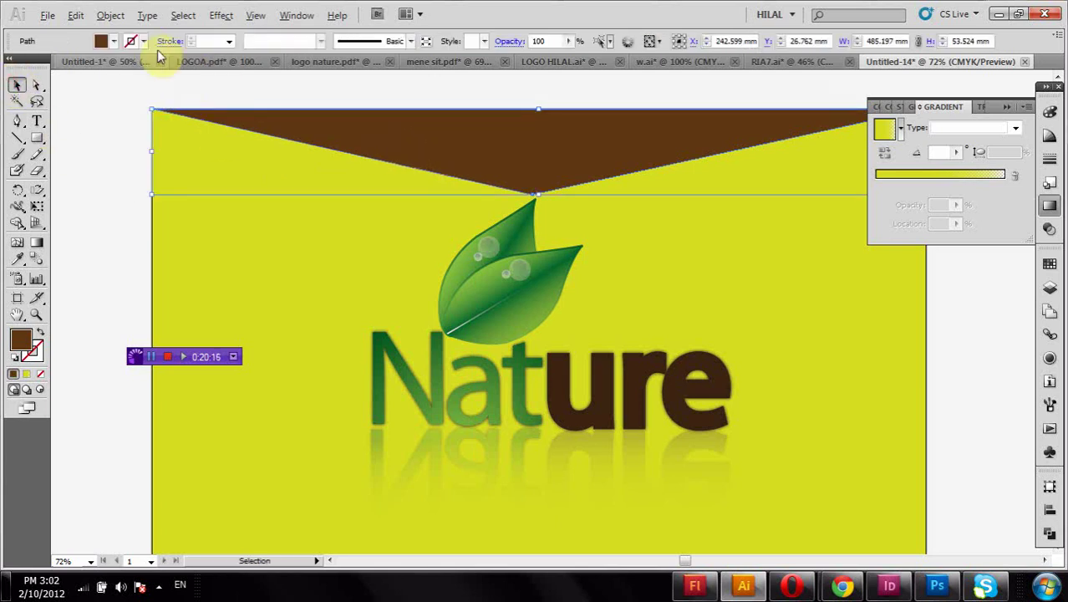
Give the flap a green stroke at 6 pt weight
click(143, 44)
click(48, 66)
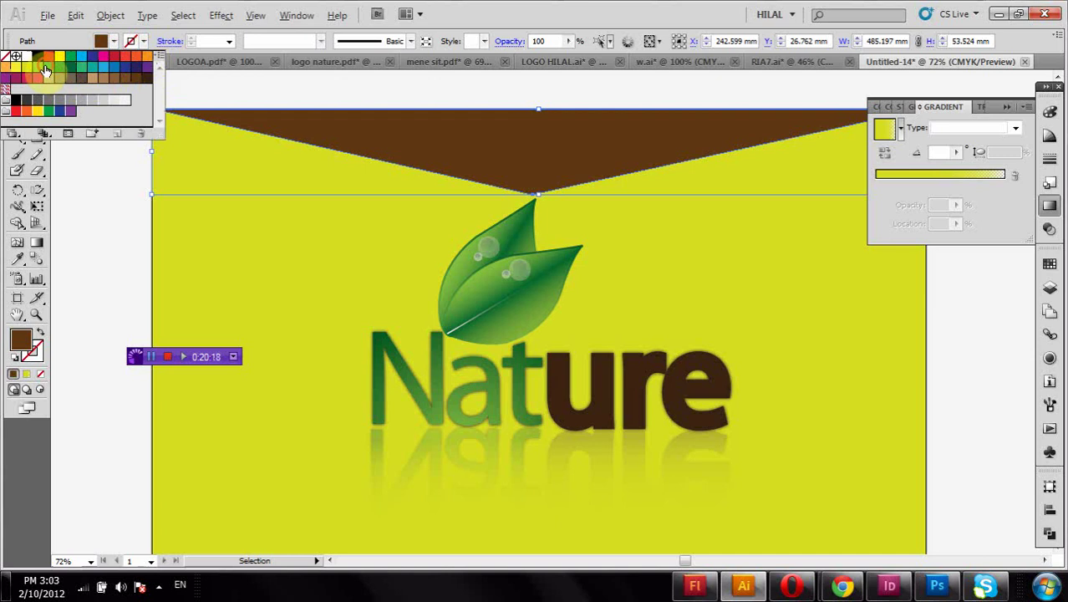
click(195, 42)
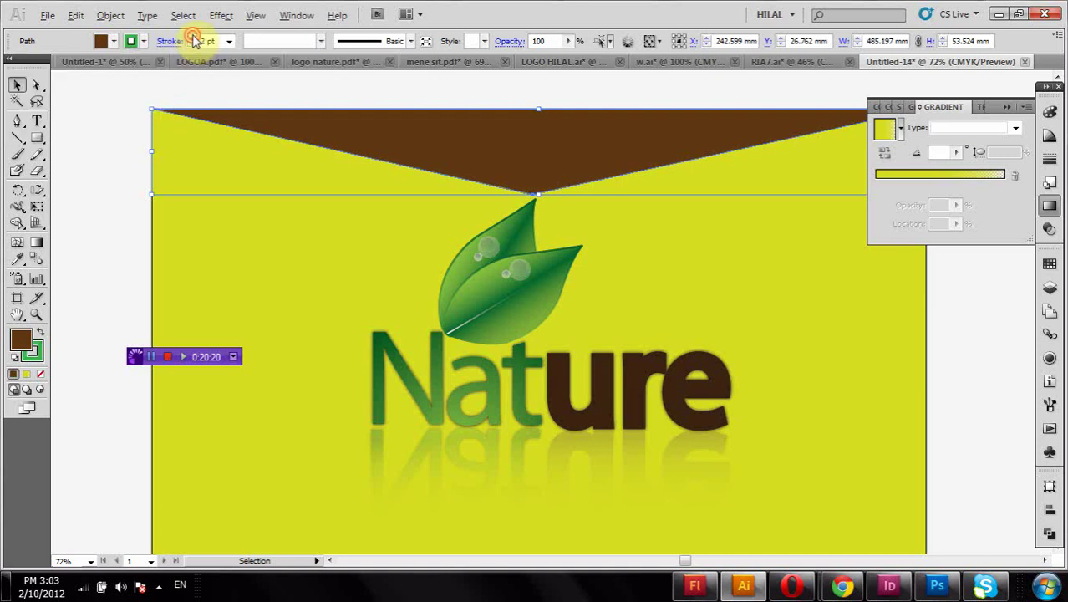
click(191, 39)
click(192, 39)
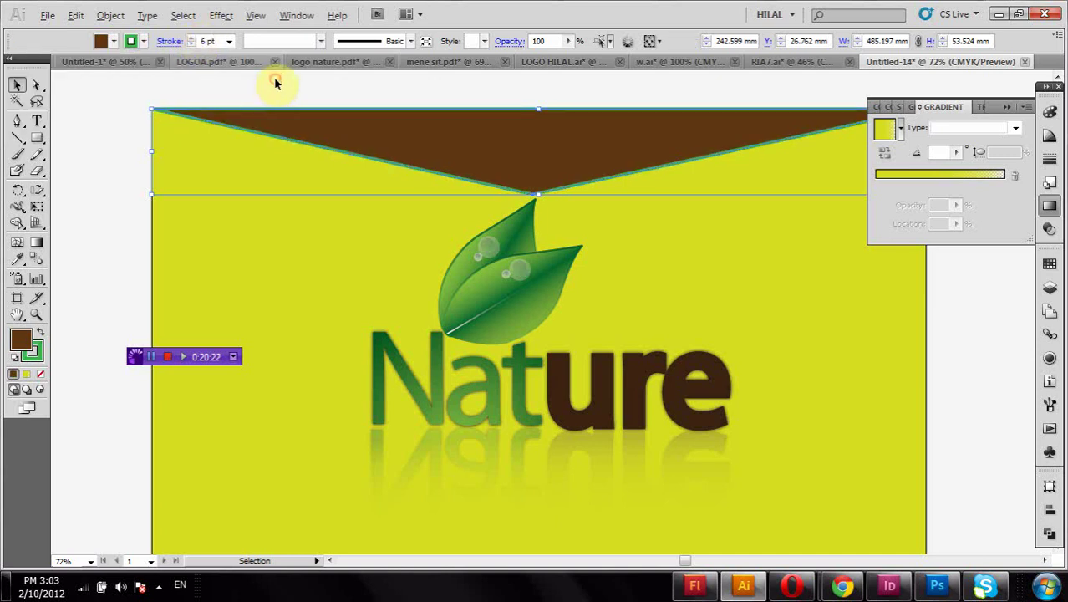
Deselect the flap, pan the view up and zoom out to see the card
click(275, 82)
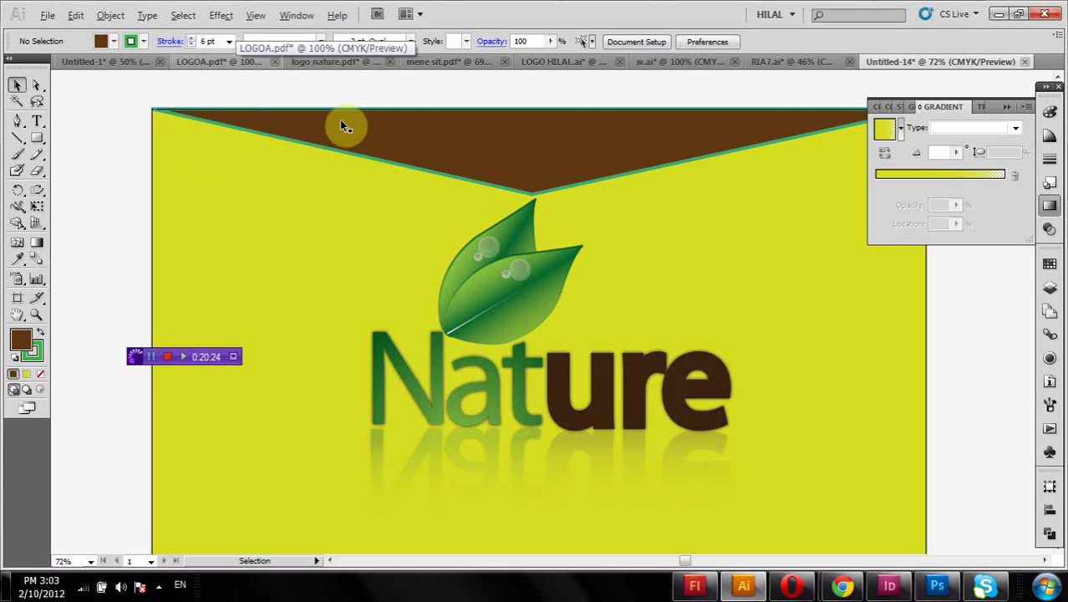
click(20, 313)
drag(189, 338, 204, 303)
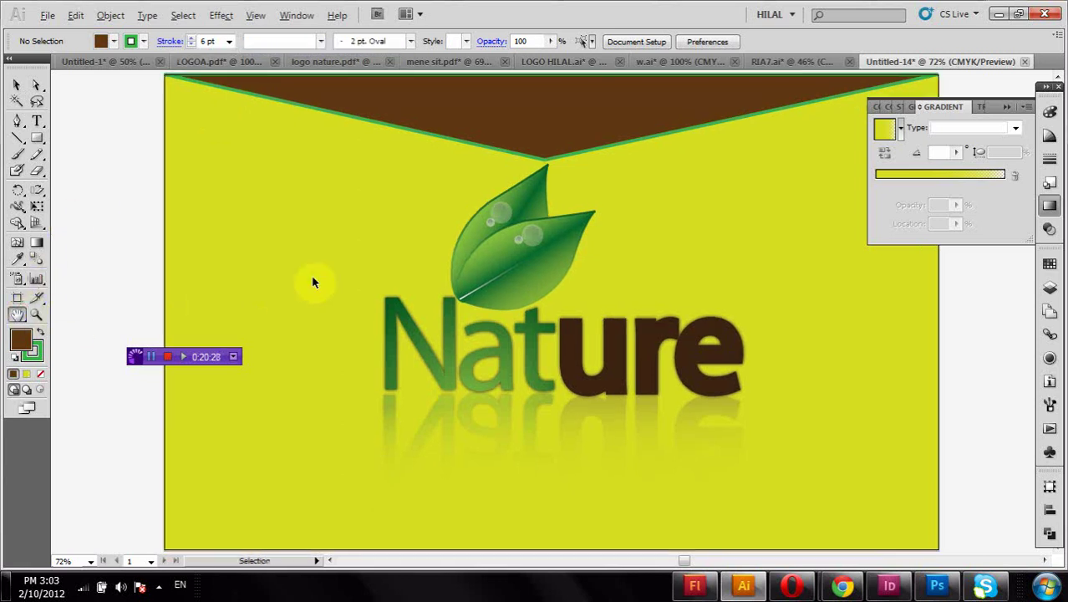
key(ctrl+minus)
key(ctrl+minus)
key(ctrl+minus)
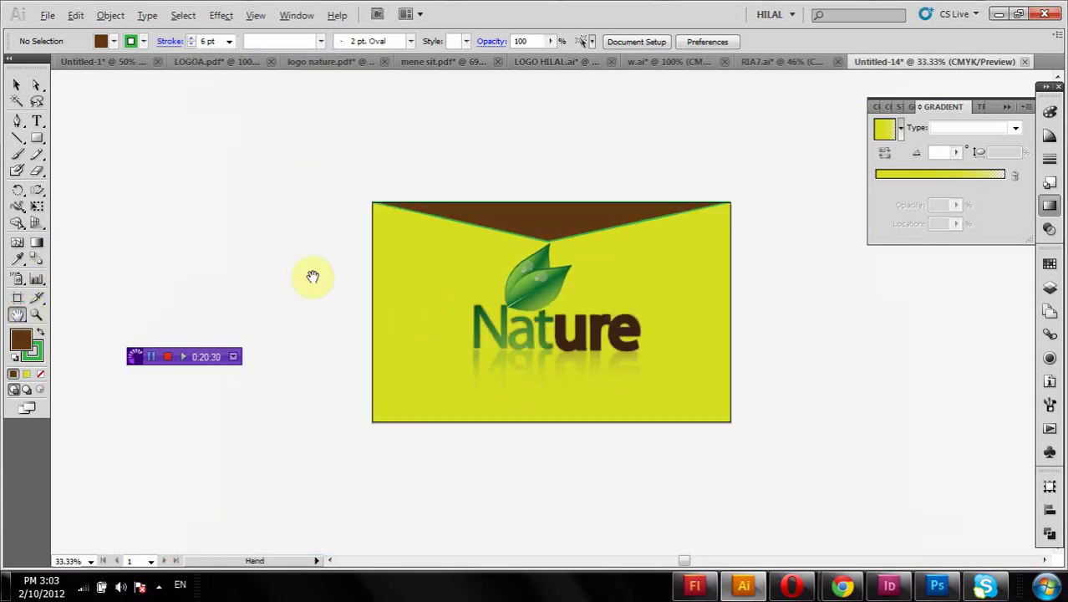
Stretch the brown flap's top edge upward to deepen the V
click(16, 85)
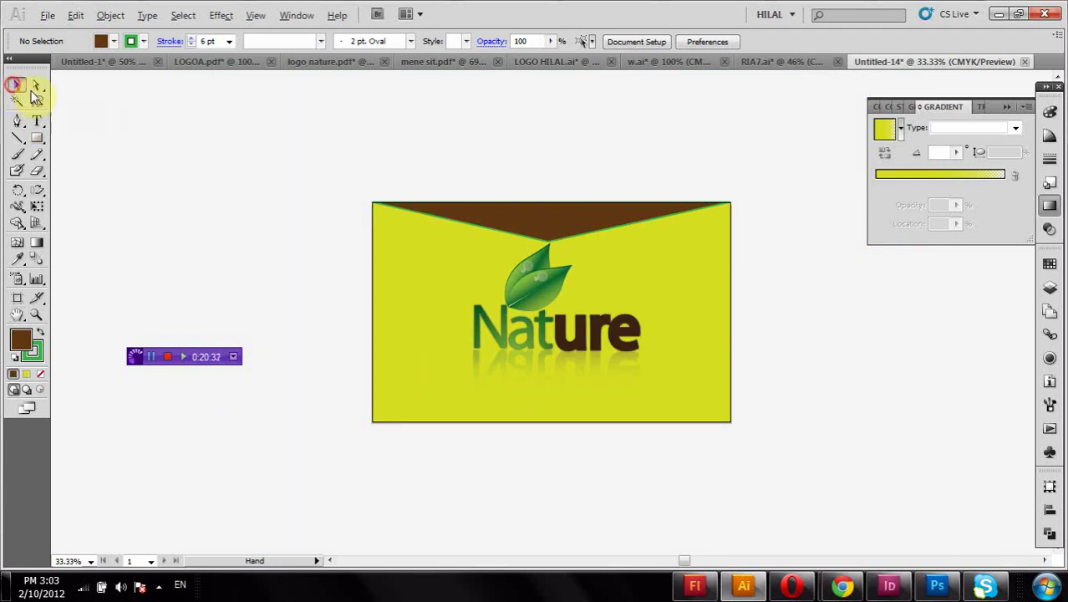
click(515, 217)
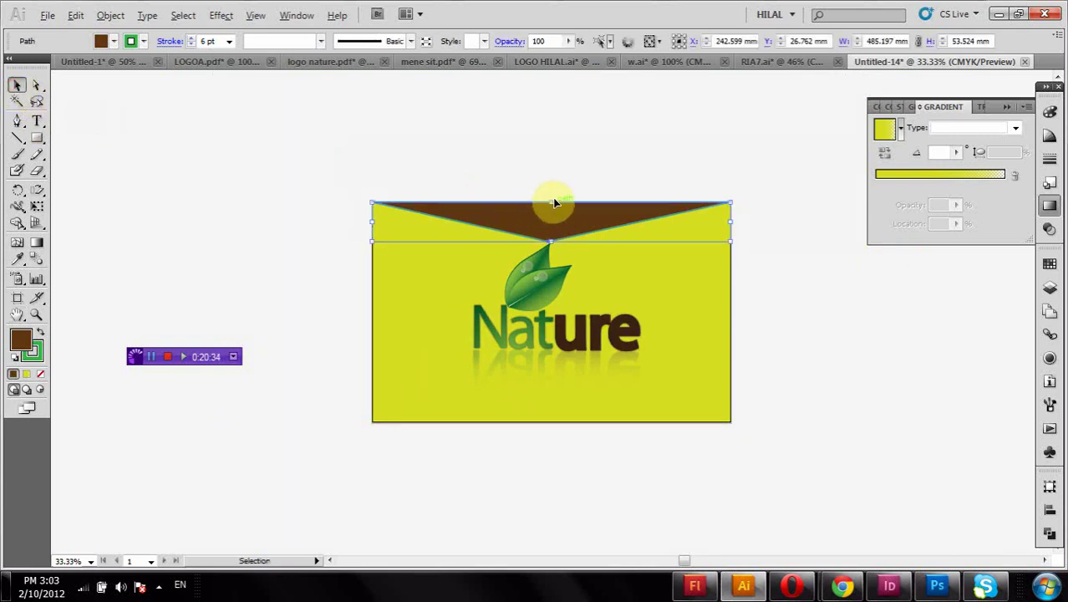
drag(551, 204, 551, 168)
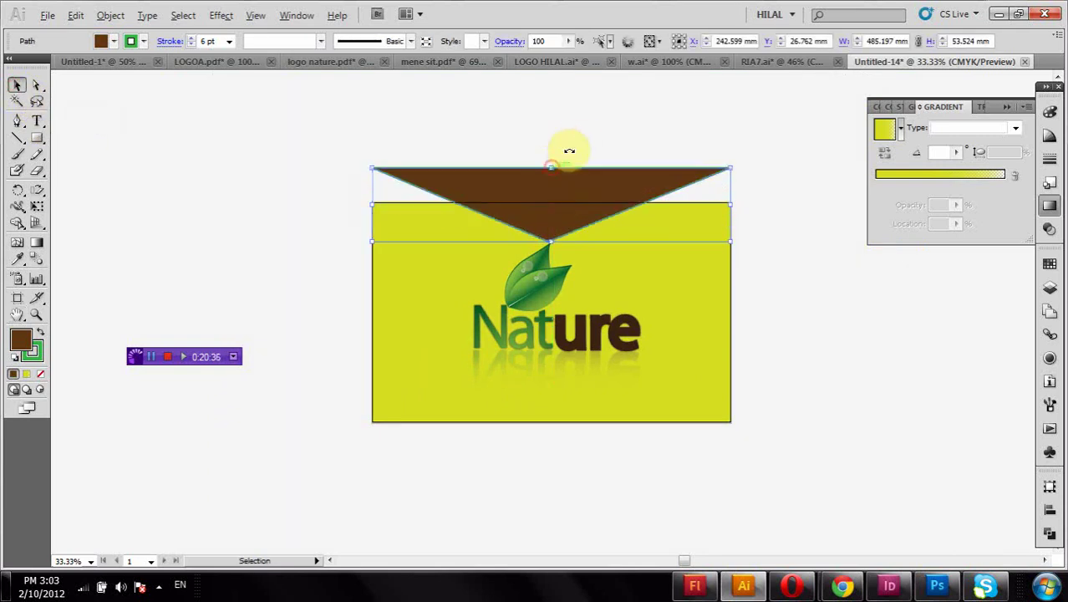
click(576, 140)
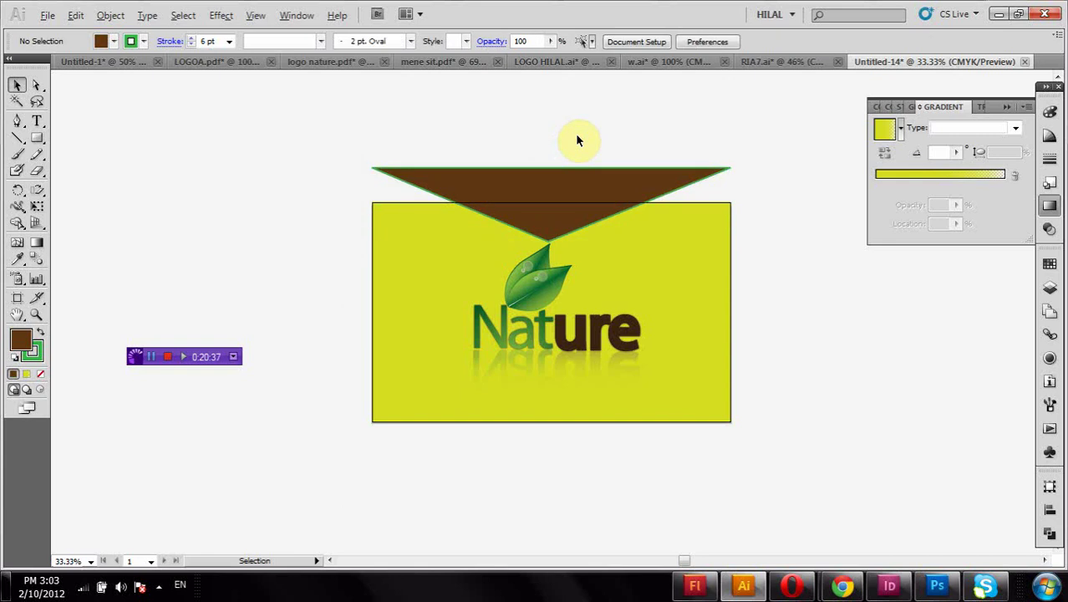
Move the Nature logo lower and pull the reflection rectangle's bottom up to the card's edge
mouse_move(648, 290)
mouse_down()
mouse_move(481, 385)
mouse_move(532, 368)
mouse_up()
click(771, 297)
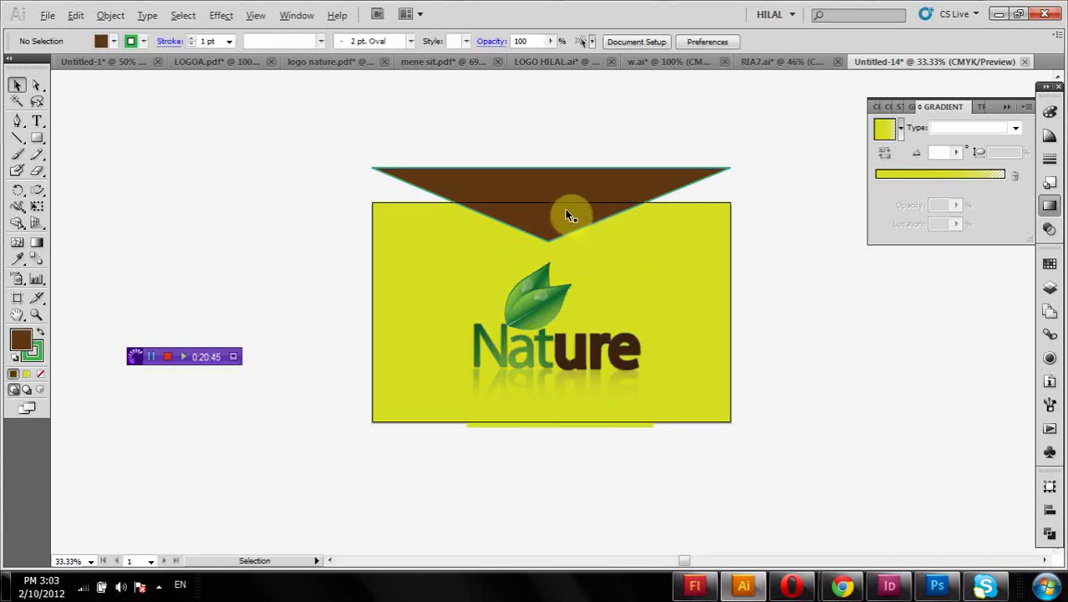
click(575, 424)
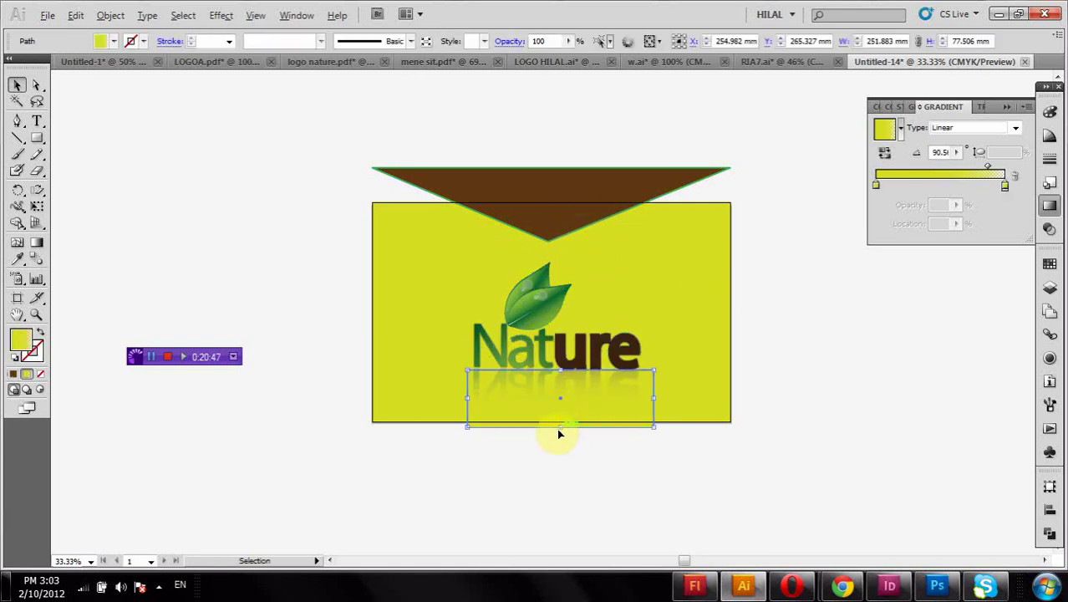
drag(560, 426, 560, 422)
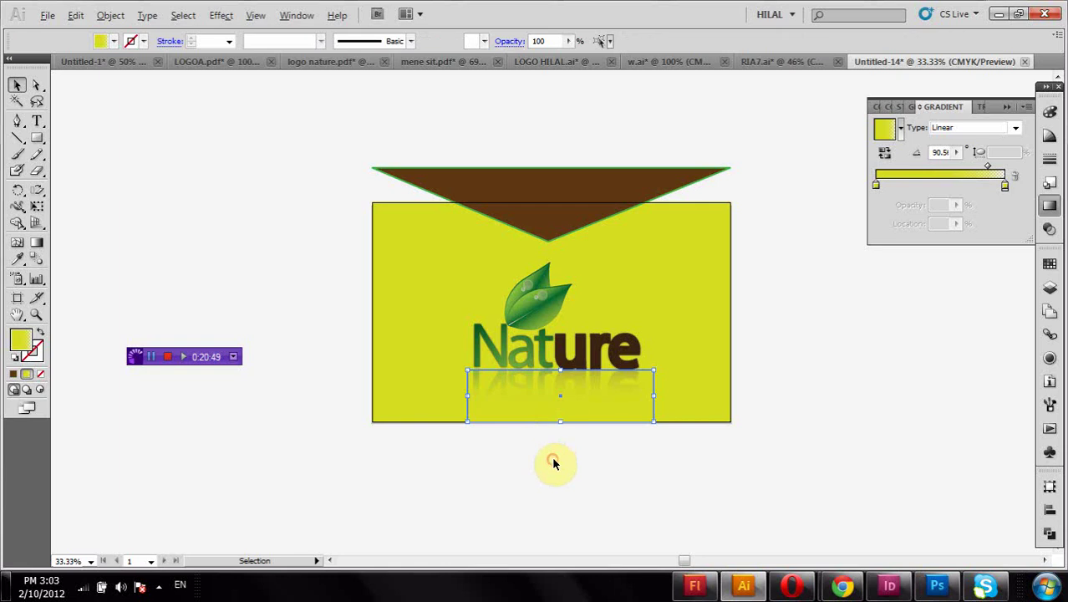
click(553, 461)
Reposition the brown flap flush with the card's top and adjust its width
mouse_move(583, 198)
mouse_down()
mouse_move(578, 215)
mouse_move(545, 203)
mouse_up()
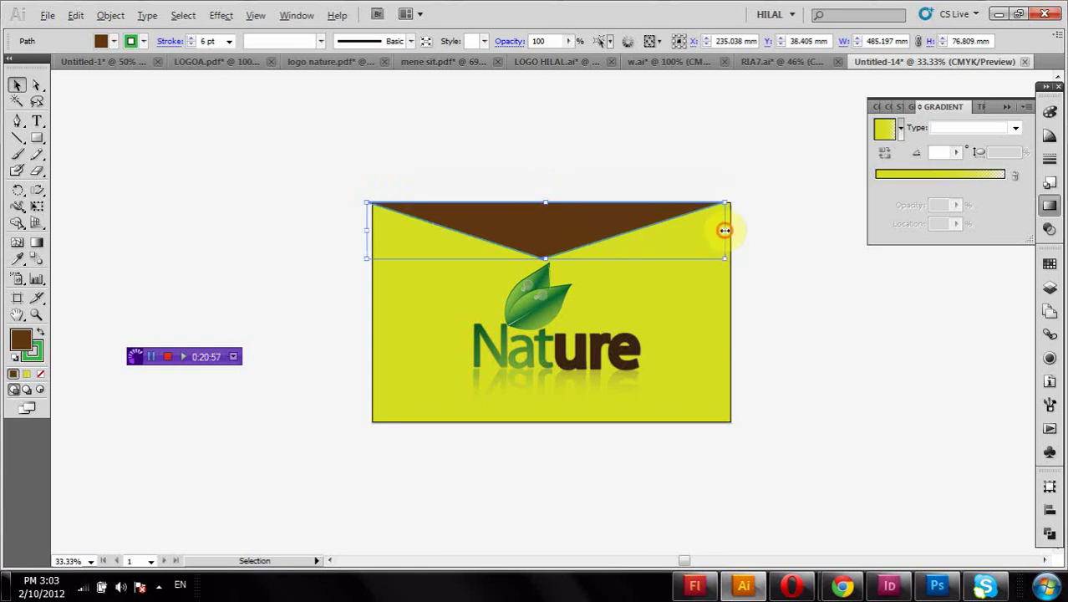
drag(724, 230, 725, 230)
click(515, 151)
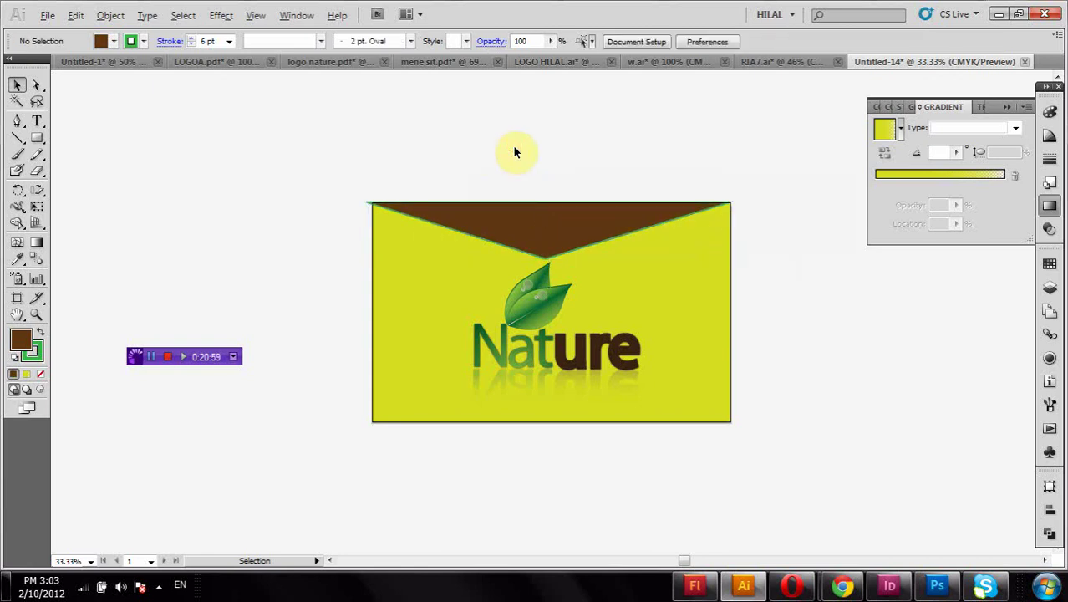
mouse_move(276, 157)
mouse_down()
mouse_move(826, 441)
mouse_move(284, 305)
mouse_up()
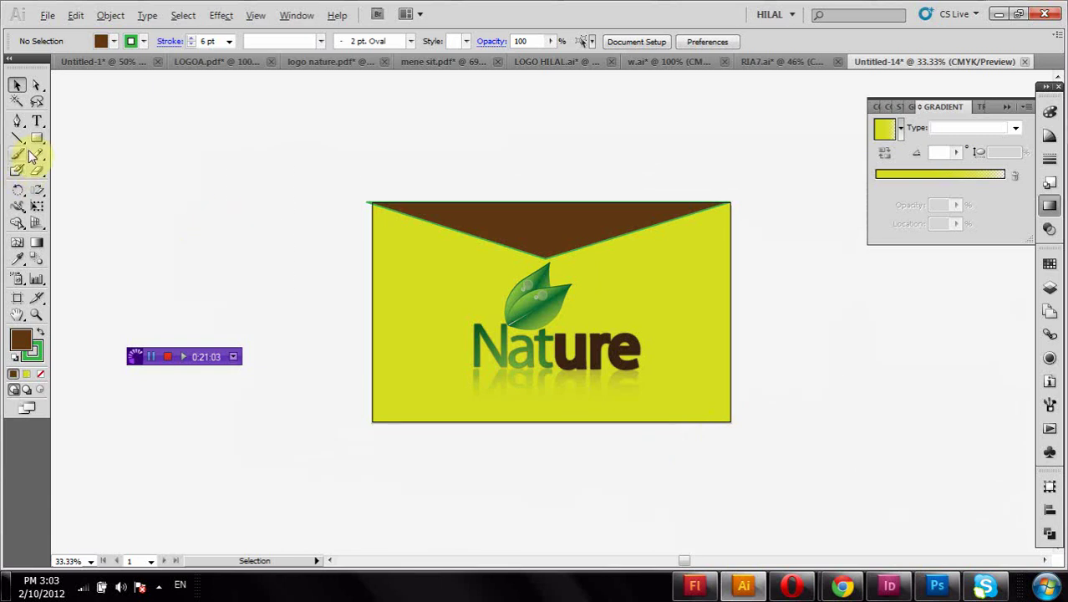
Draw a rectangle over the flap's left overhang and select it together with the flap
drag(36, 138, 92, 149)
drag(201, 139, 372, 257)
click(16, 84)
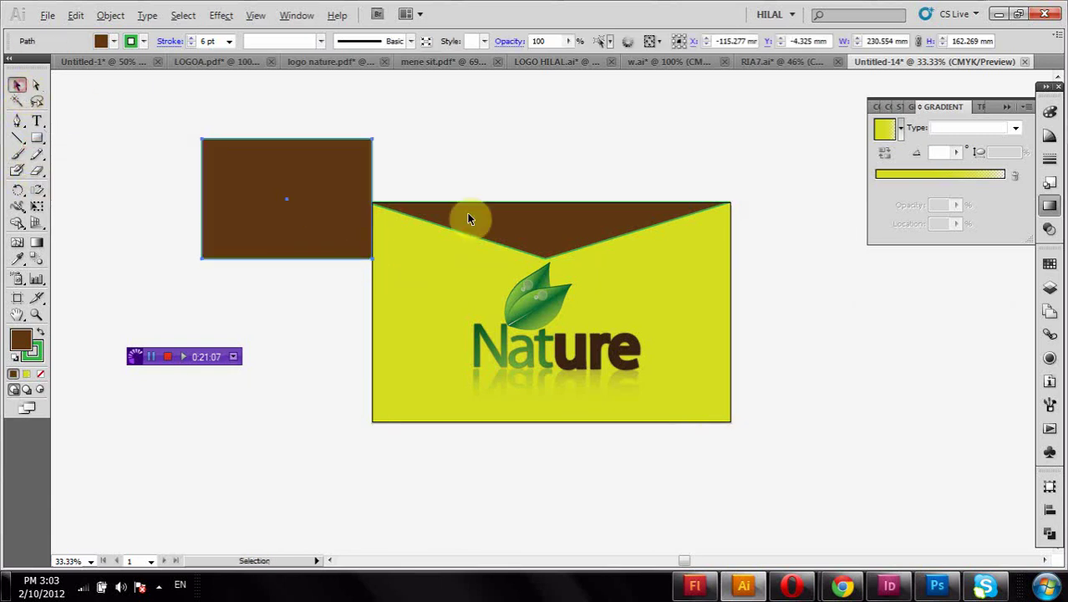
shift+click(469, 221)
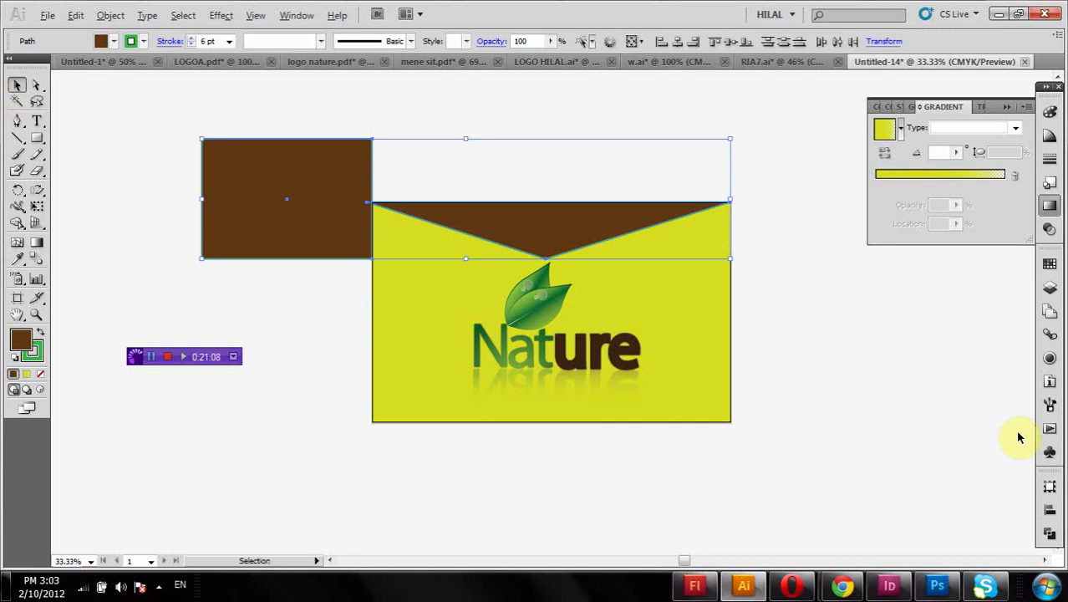
Apply Pathfinder Minus Front to trim the overhang, then close the Pathfinder panel
click(1049, 533)
click(913, 512)
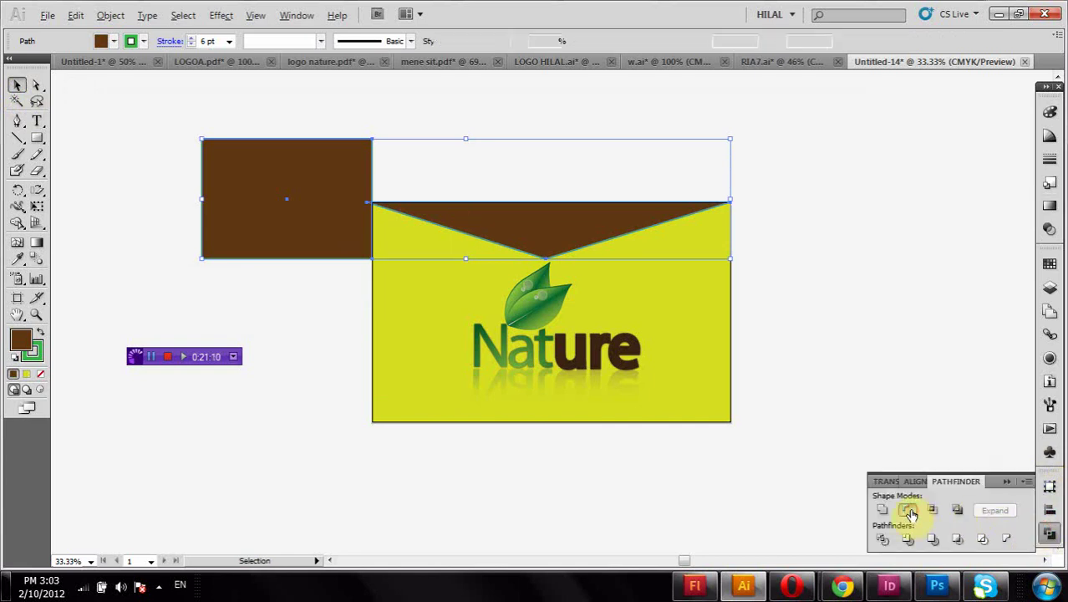
click(911, 314)
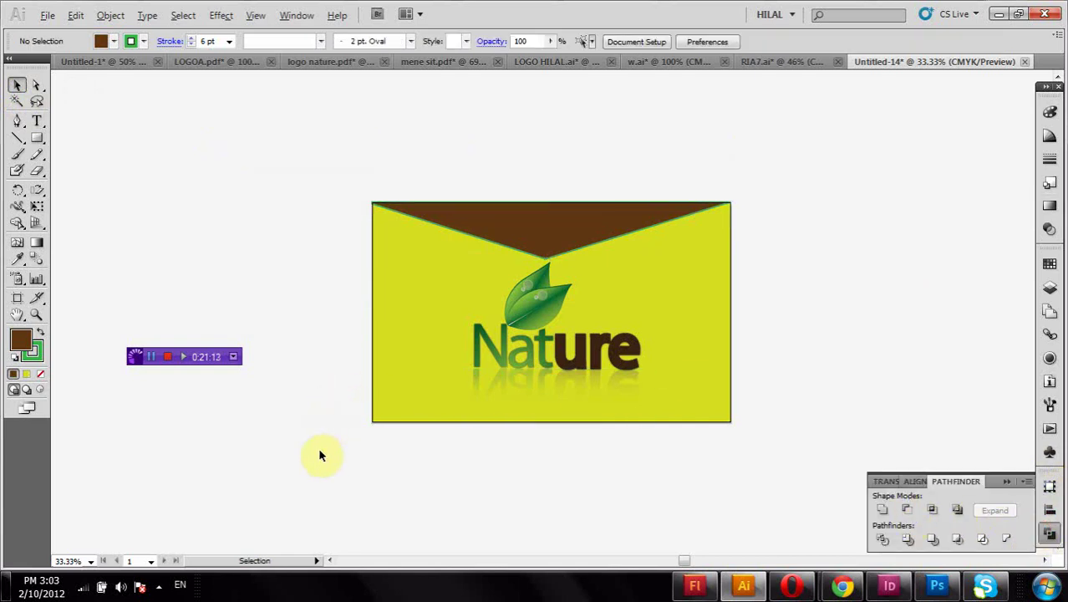
scroll(809, 358, down, 1)
scroll(809, 358, up, 1)
scroll(805, 358, down, 2)
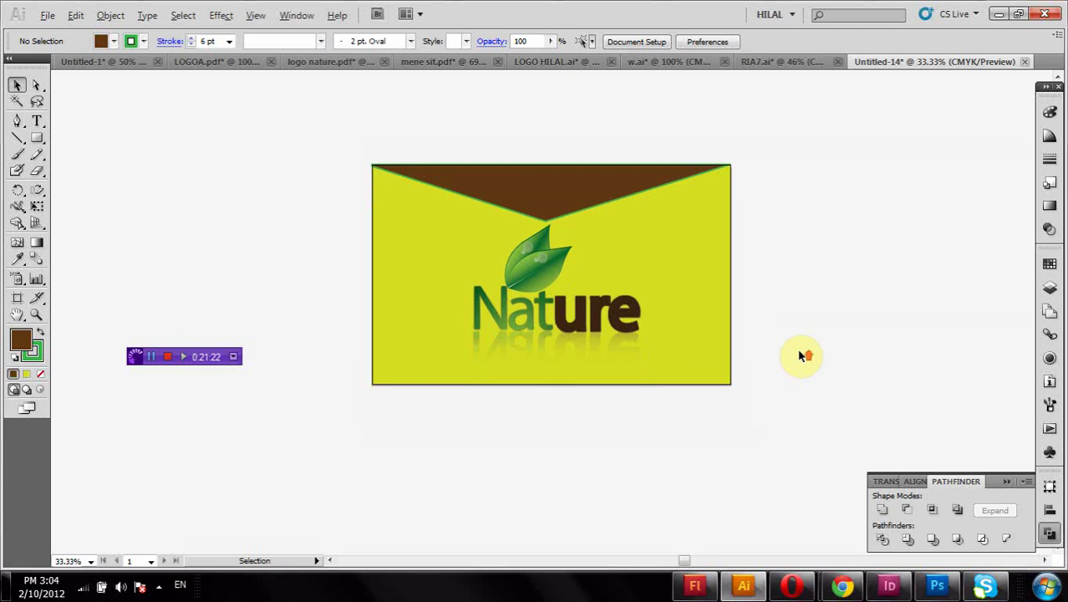
scroll(802, 357, up, 2)
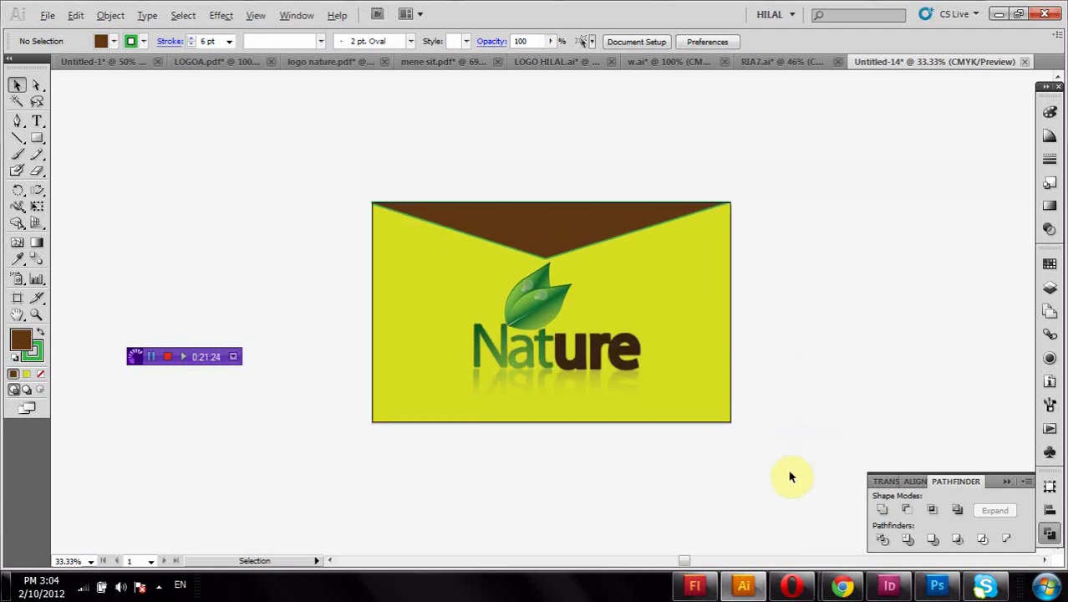
click(1011, 489)
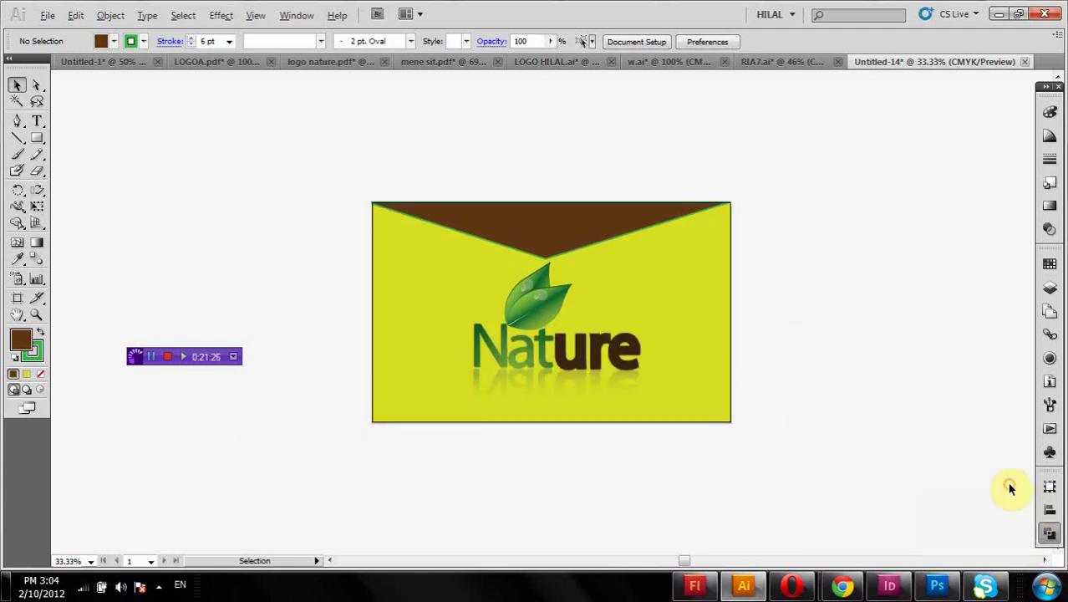